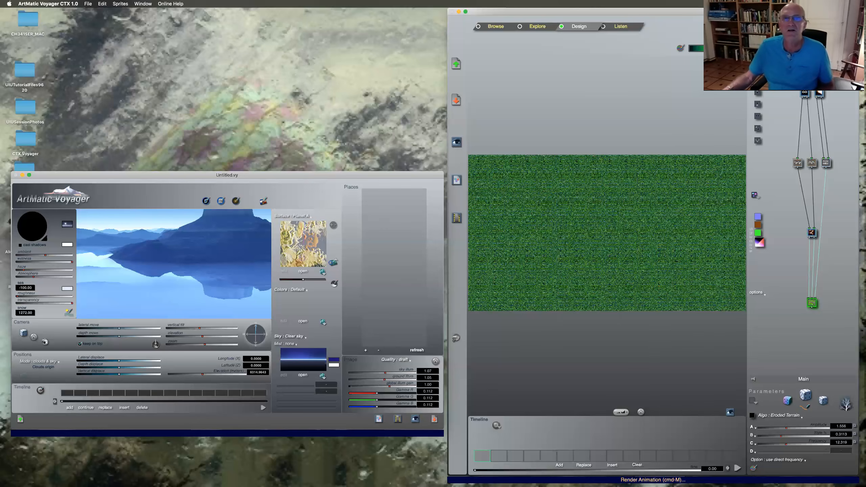
Switch to ArtMatic Designer, load the DF Object basic structure preset, and reduce it to its 3D DF Plane branch by deleting the Union and other object.
key("super+Tab")
left_click(757, 35)
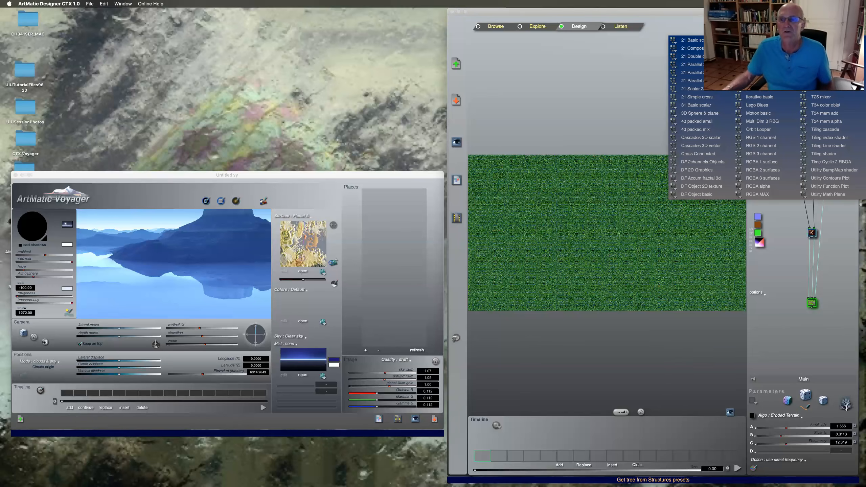
left_click(696, 194)
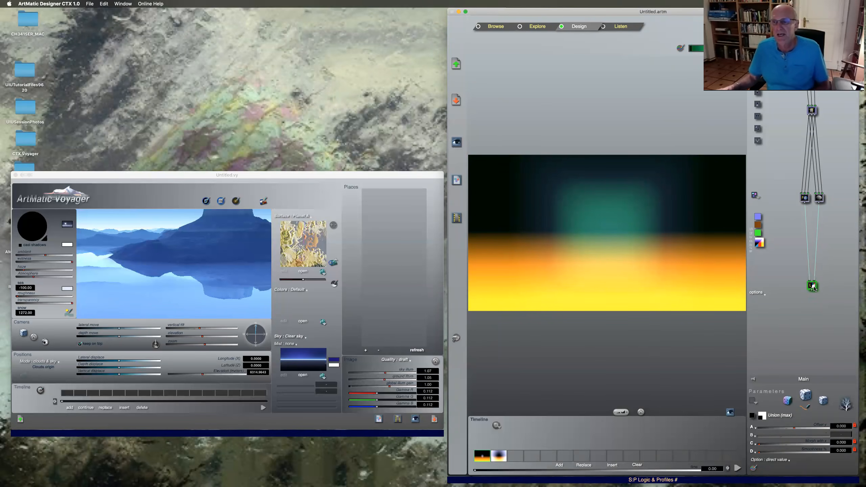
key("Delete")
key("Delete")
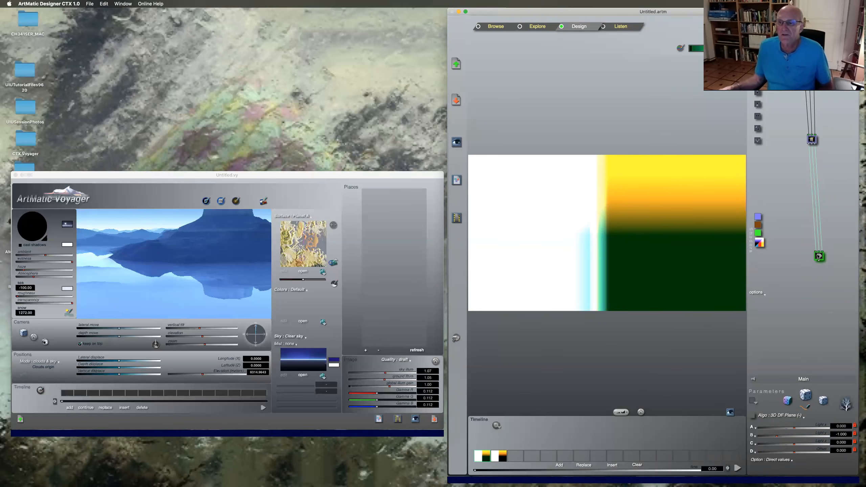
Replace the remaining 3D DF Plane component with a 3D DF XYZ shapes component.
left_click(819, 259)
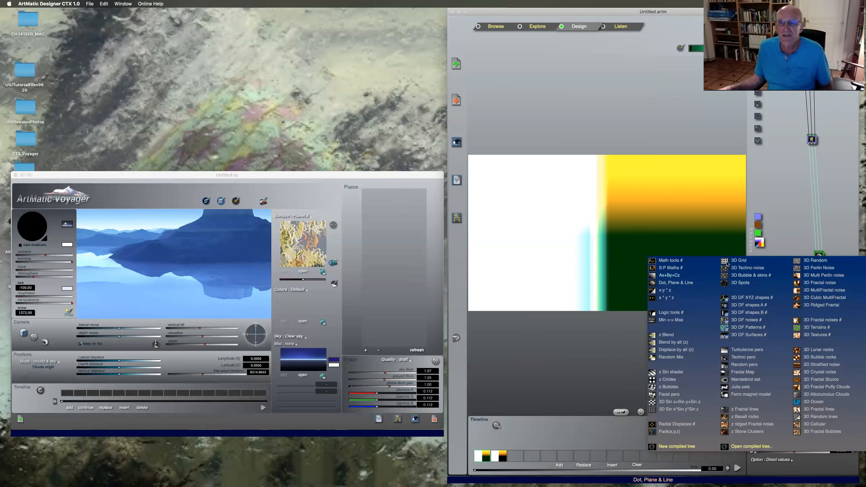
left_click(824, 225)
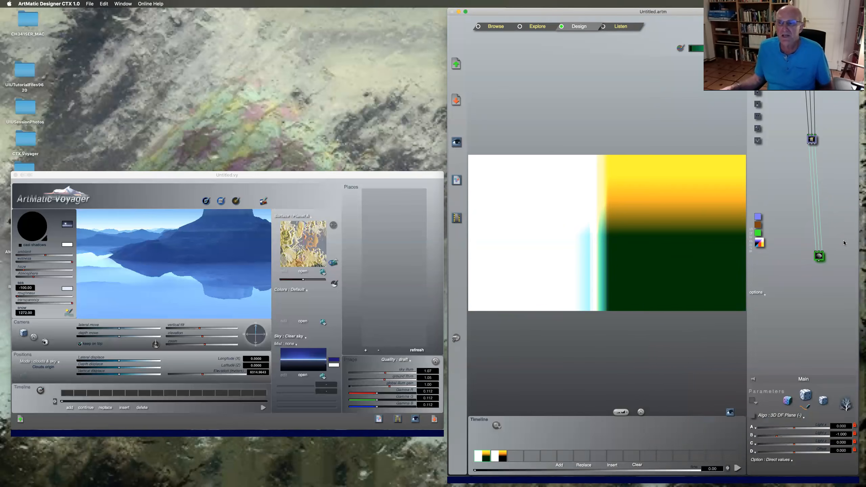
left_click(819, 257)
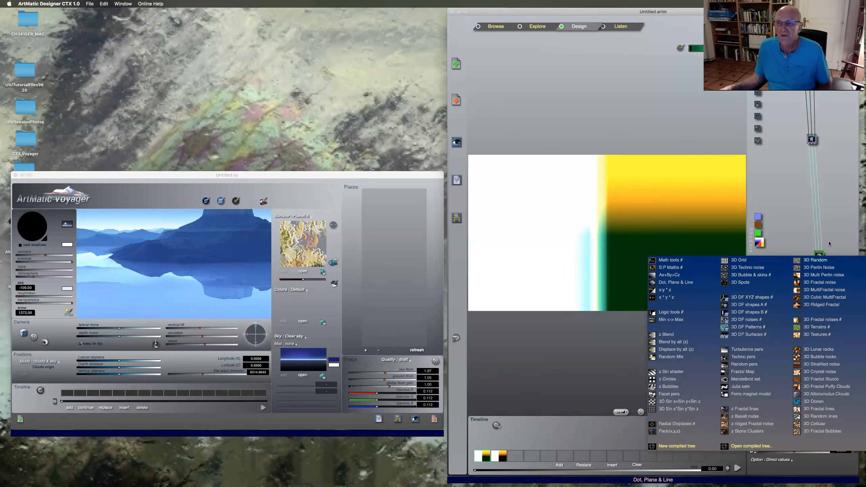
left_click(825, 252)
left_click(818, 257)
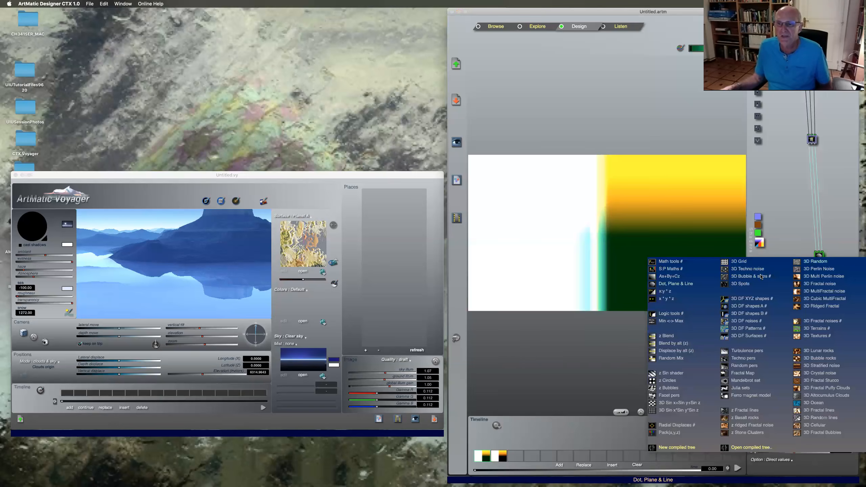
left_click(753, 300)
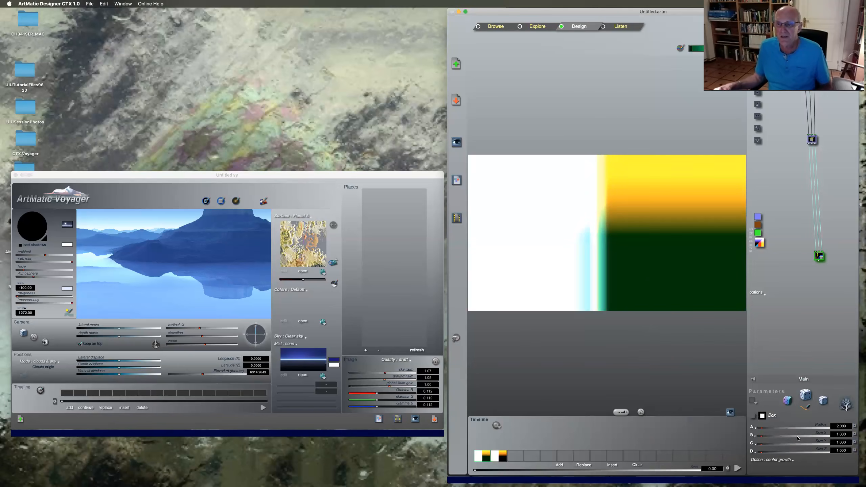
Change the component's shape to Cone and set its radius to 4.
left_click(772, 417)
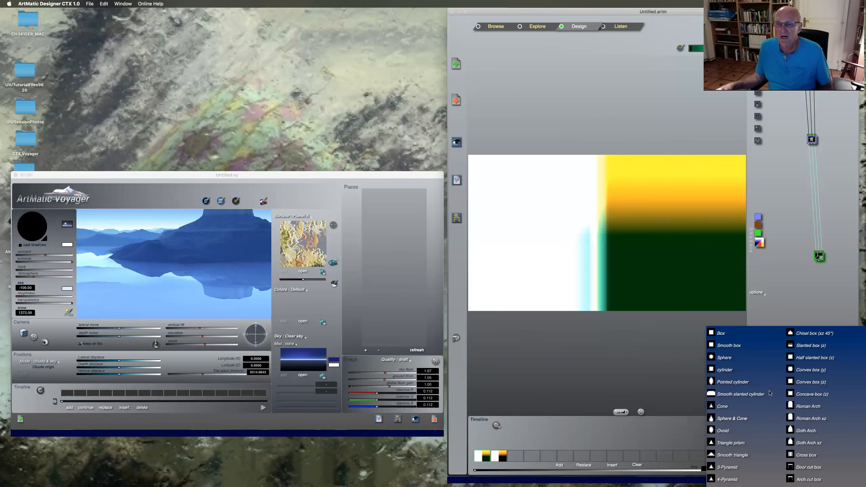
left_click(793, 327)
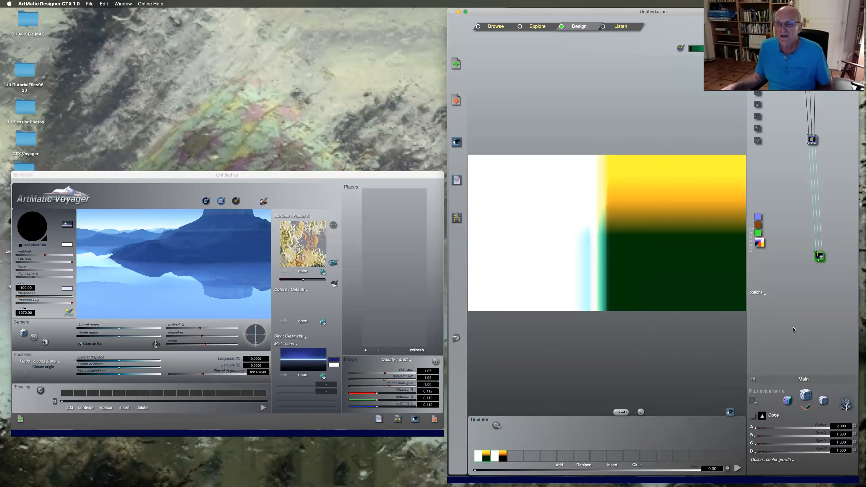
left_click(841, 427)
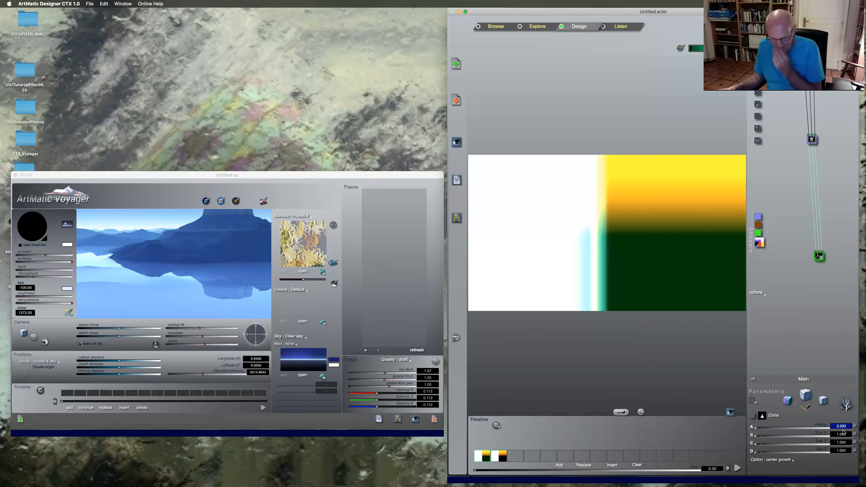
type("4")
key("Return")
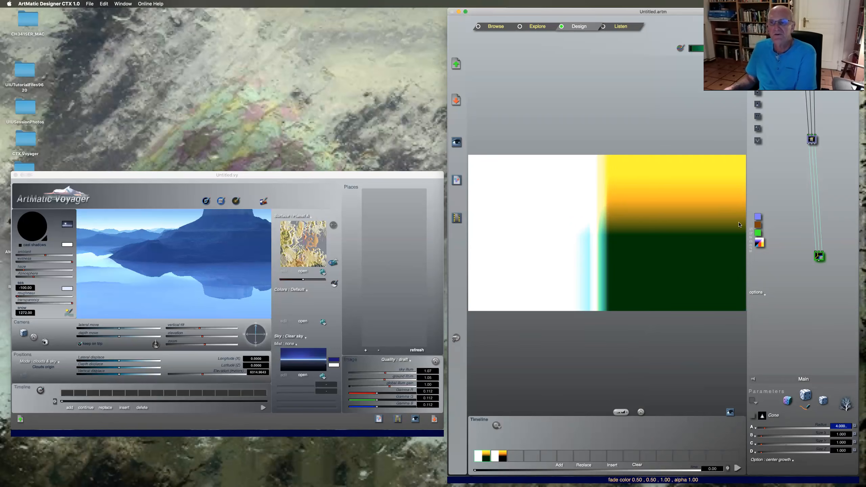
Set the tree's color shader to Geographic clut and clear the timeline keyframes.
left_click(761, 243)
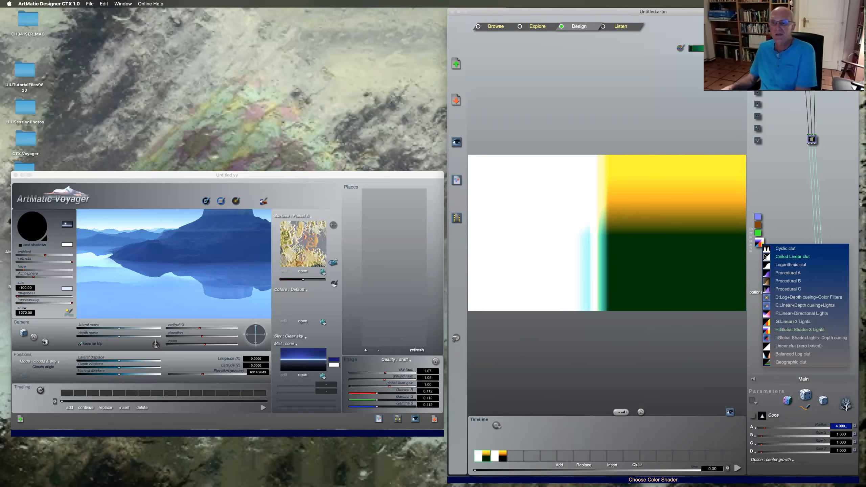
left_click(794, 362)
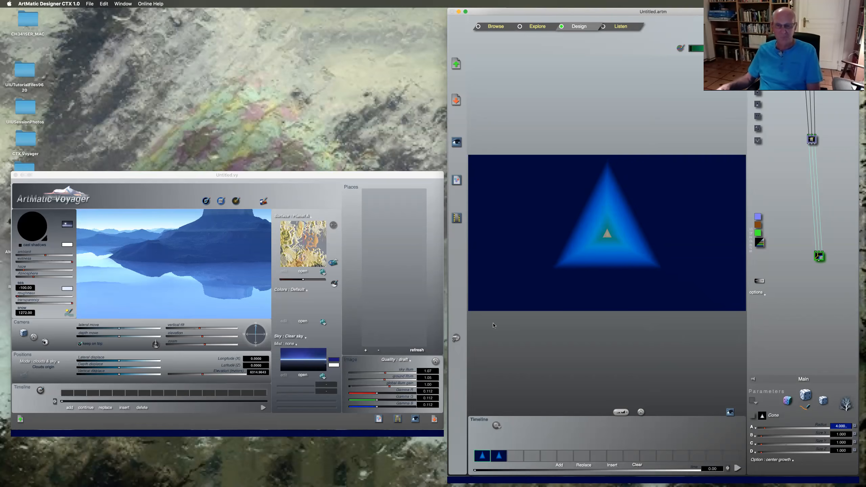
left_click(637, 465)
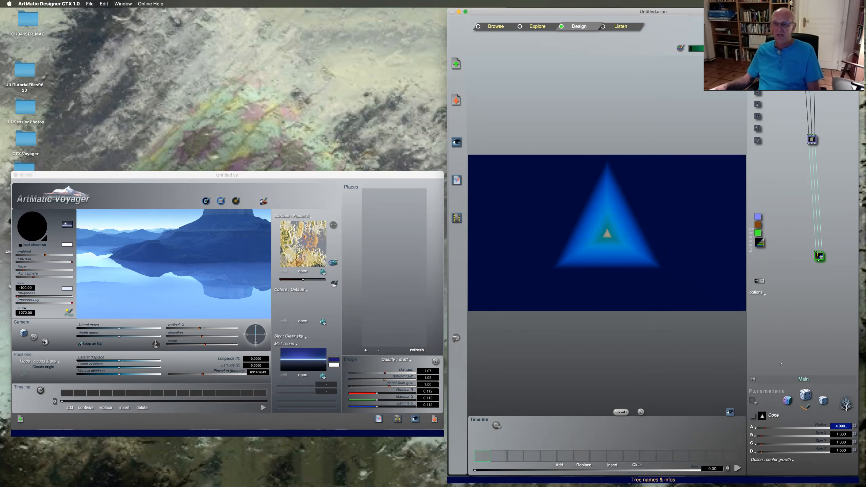
Change the 3D DF XYZ component's shape from Cone to Box.
left_click(774, 416)
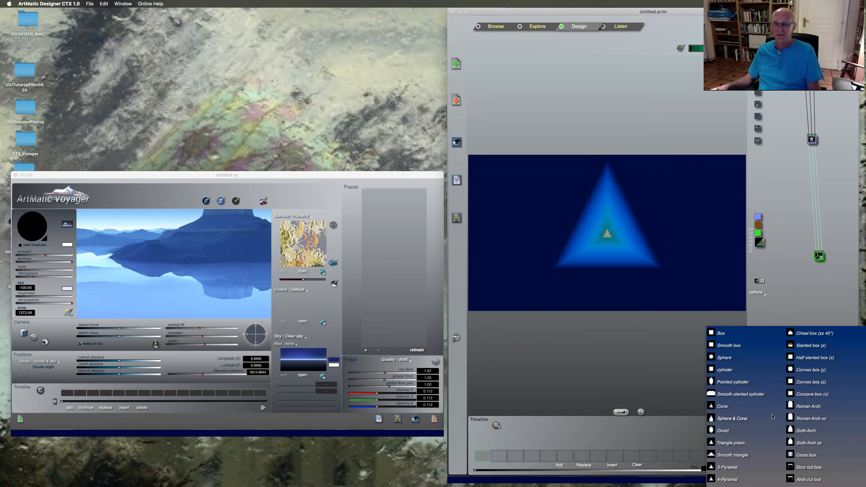
left_click(718, 332)
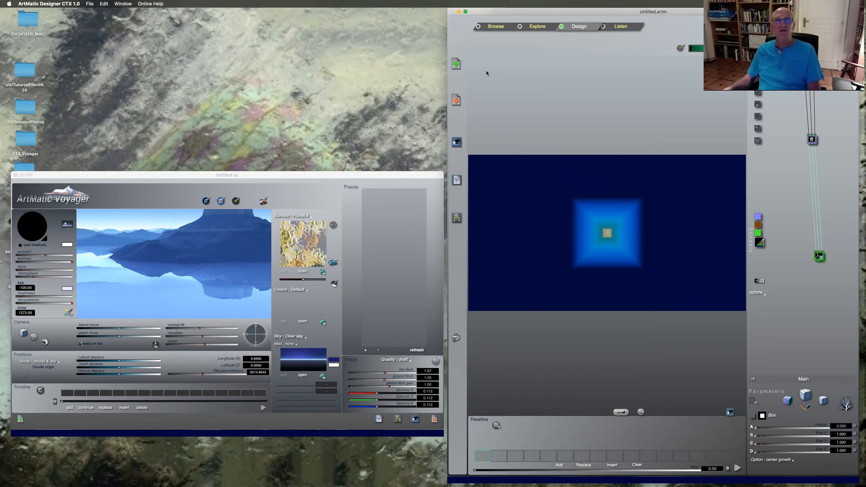
Save the tree as BoxPrimitive.artm in the CTX Designer folder.
left_click(90, 4)
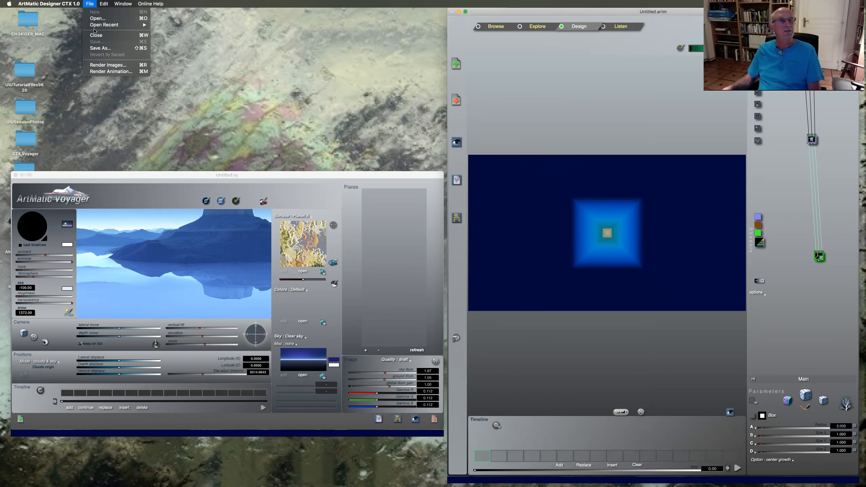
left_click(101, 48)
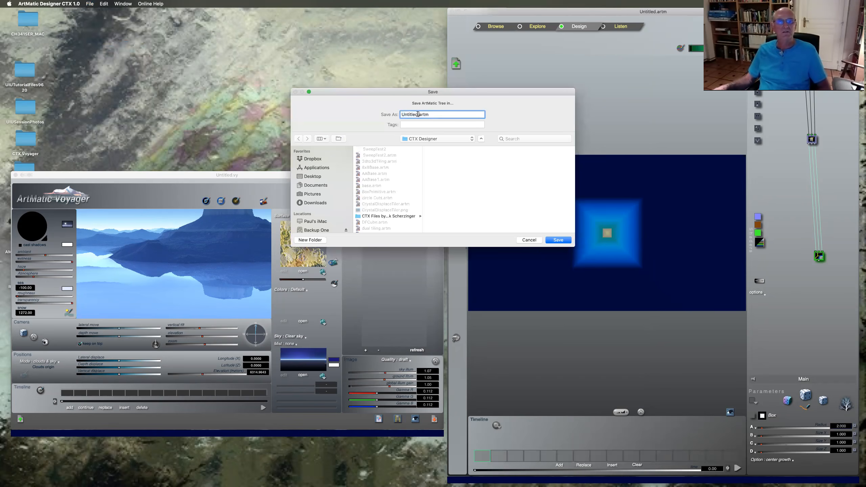
type("BoxPr")
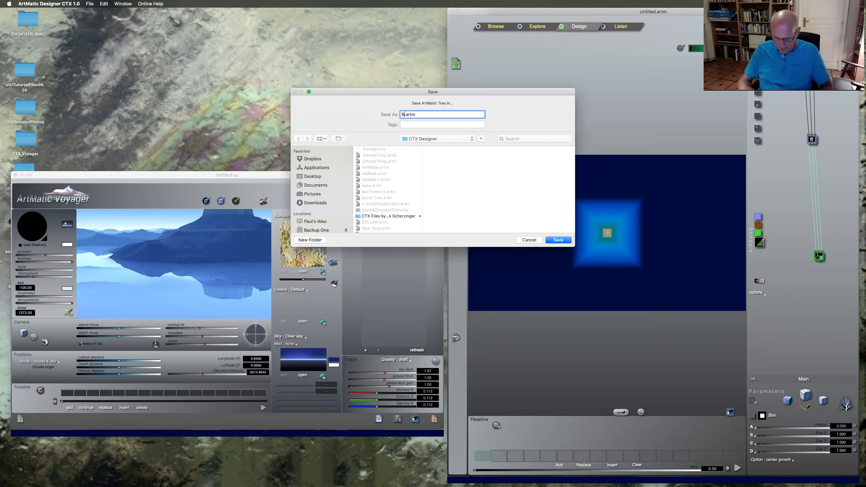
type("imitiv")
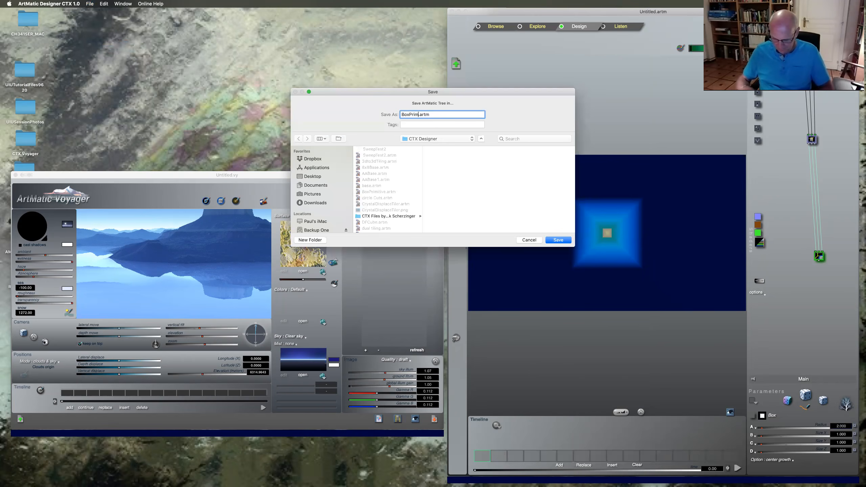
type("e")
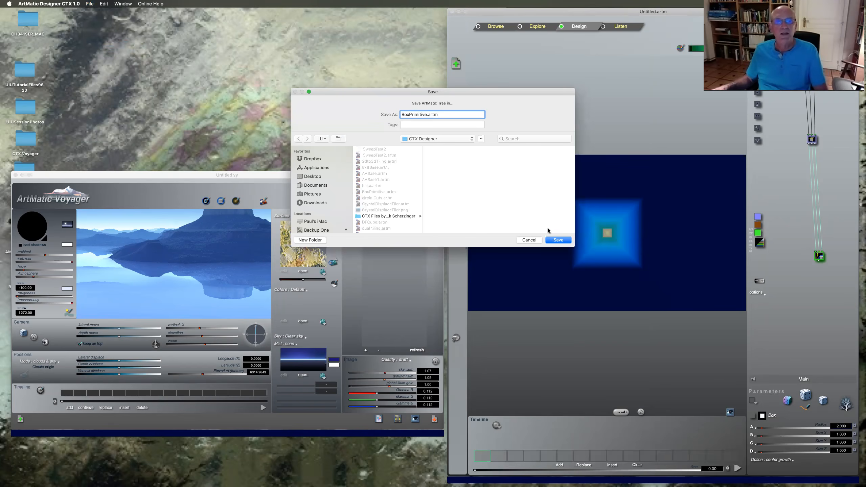
left_click(558, 241)
left_click(481, 135)
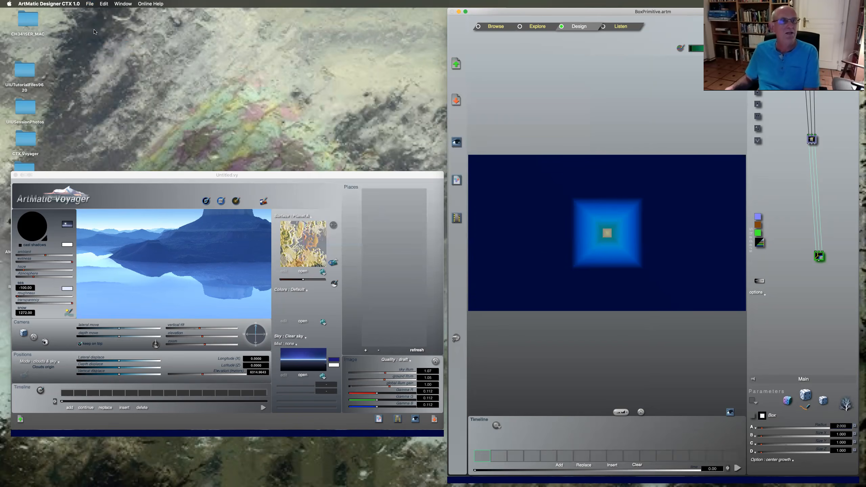
Switch to ArtMatic Voyager and show the DF Objects settings of the untitled scene.
left_click(128, 202)
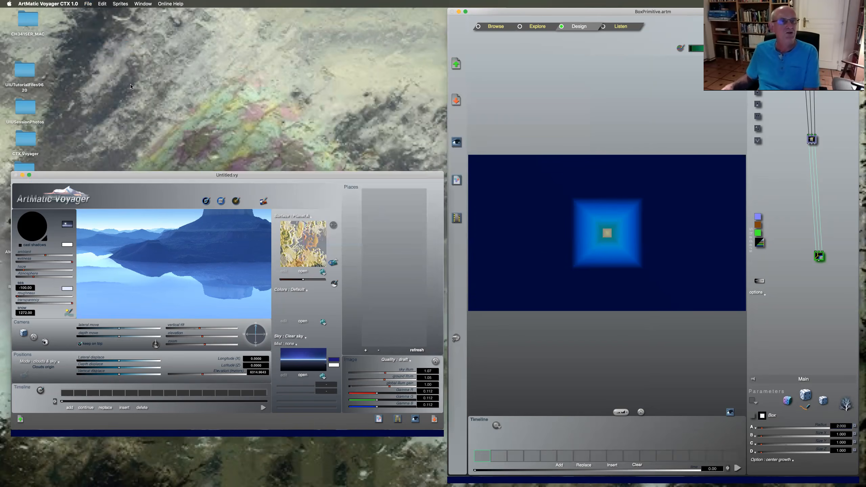
left_click(89, 4)
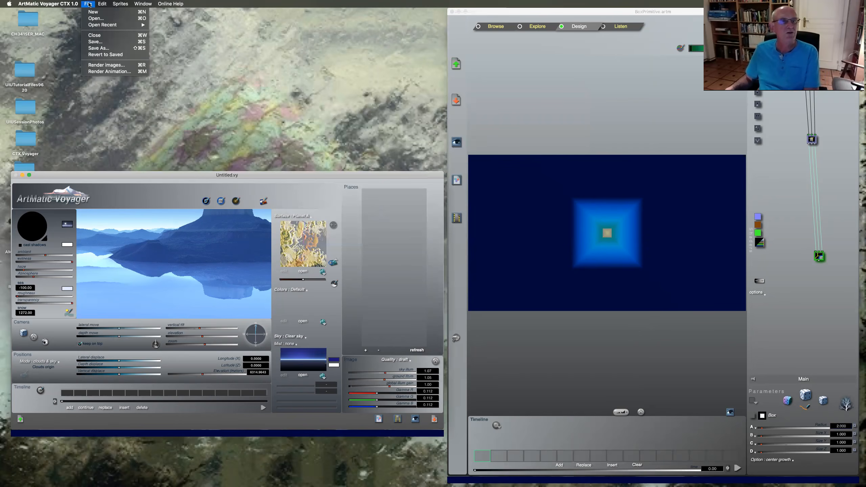
left_click(158, 187)
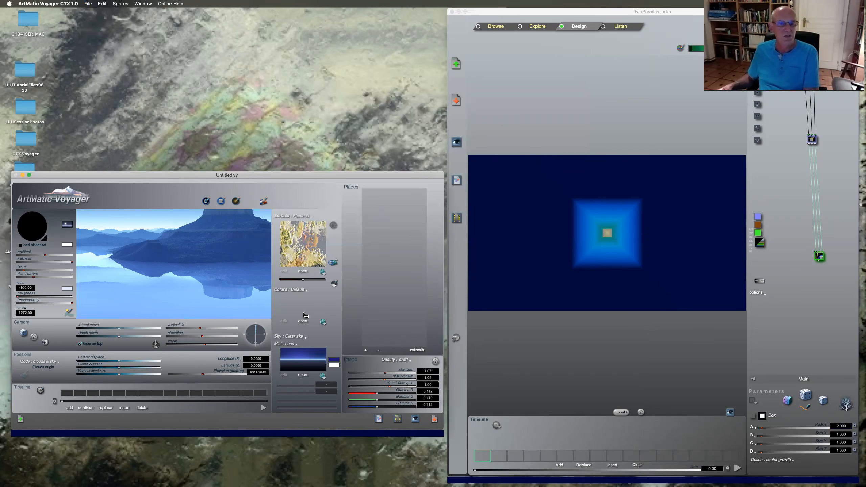
left_click(221, 201)
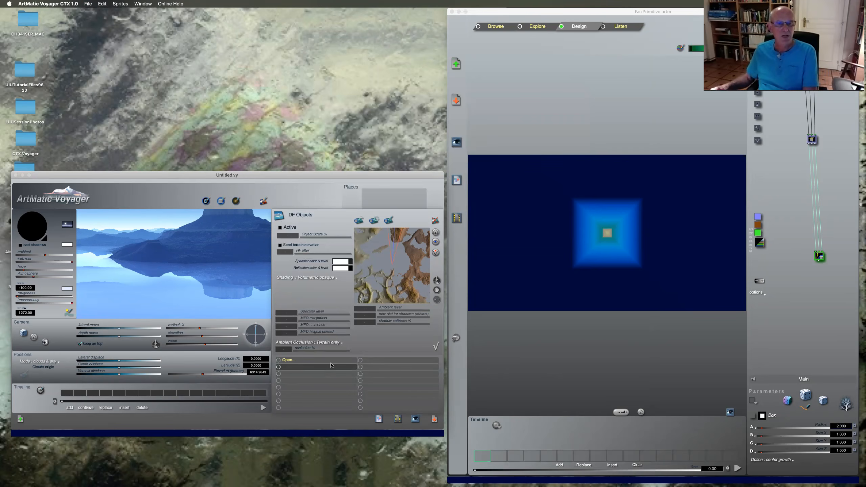
Load BoxPrimitive.artm from the CTX Designer folder into the first DF object slot.
left_click(290, 361)
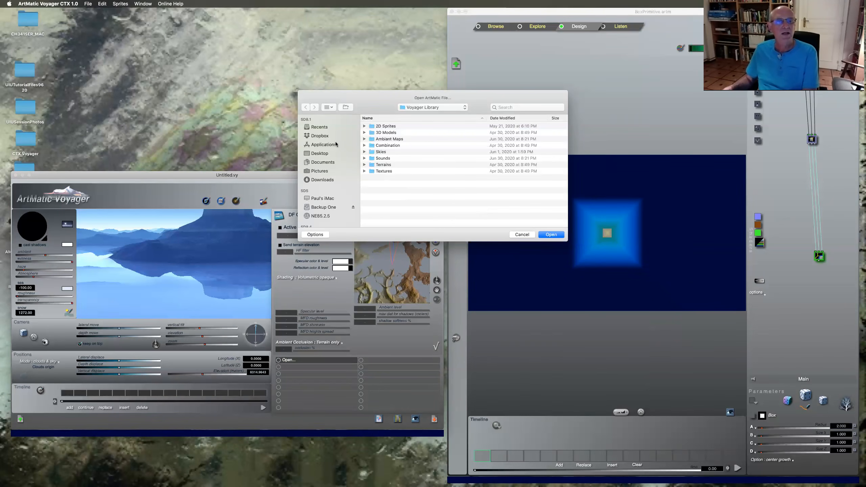
left_click(465, 108)
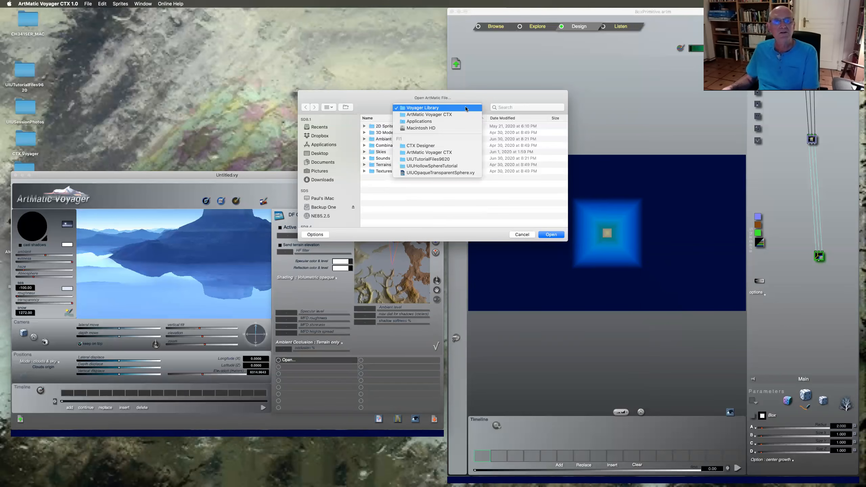
left_click(465, 115)
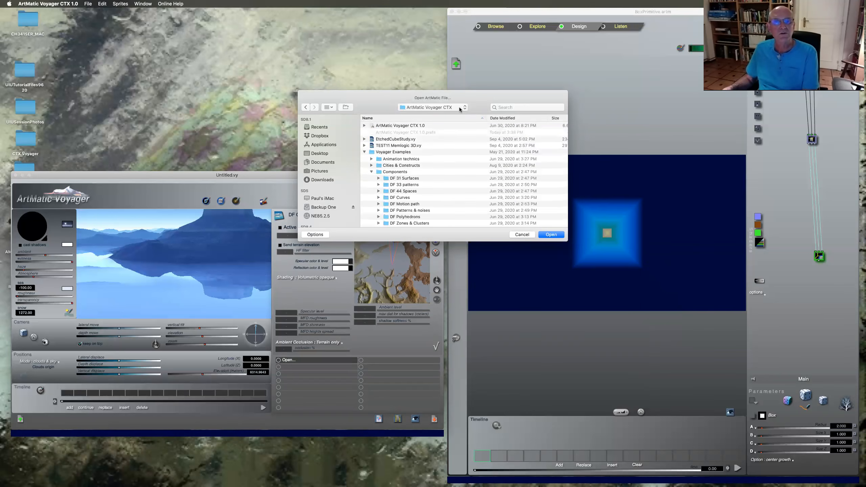
left_click(465, 109)
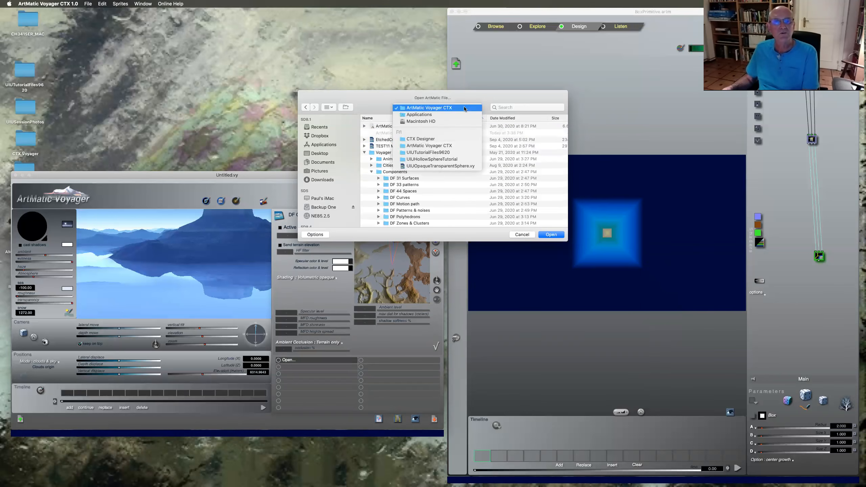
left_click(457, 139)
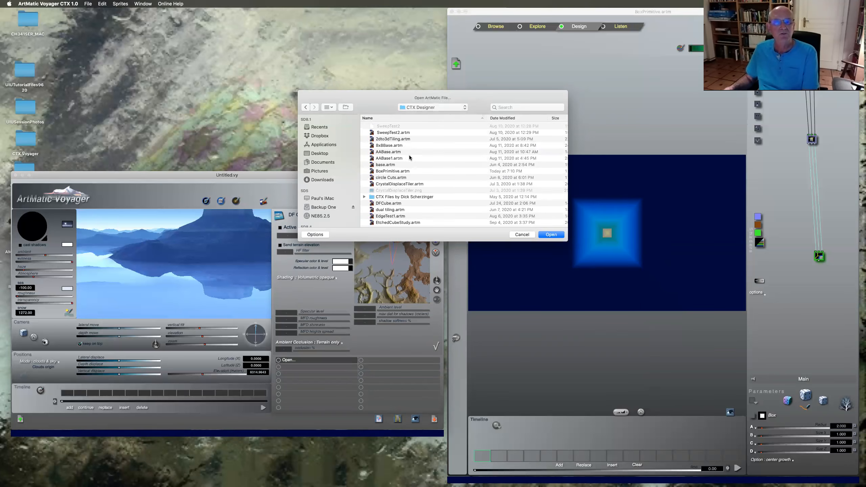
left_click(402, 172)
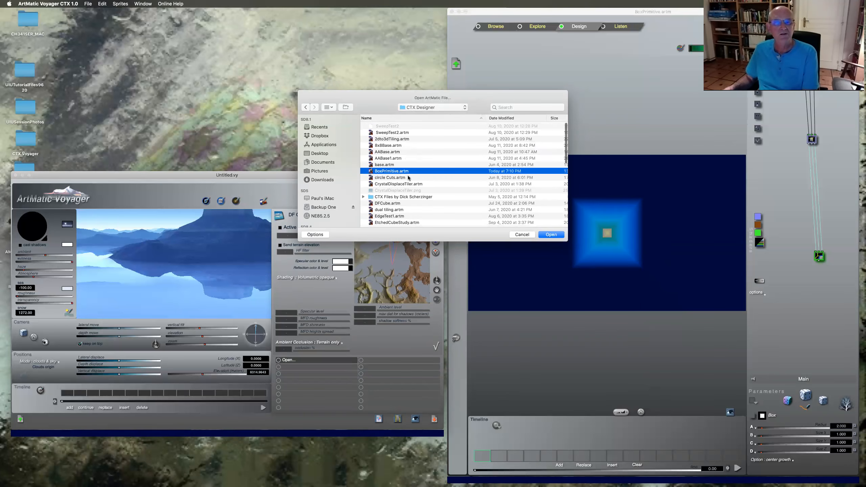
left_click(551, 234)
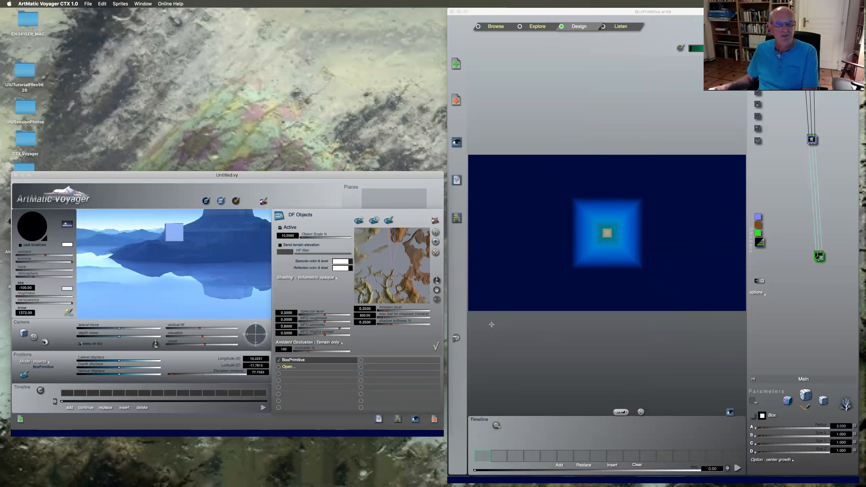
Switch to ArtMatic Designer and turn on its Voyager hot link for the BoxPrimitive tree.
left_click(457, 338)
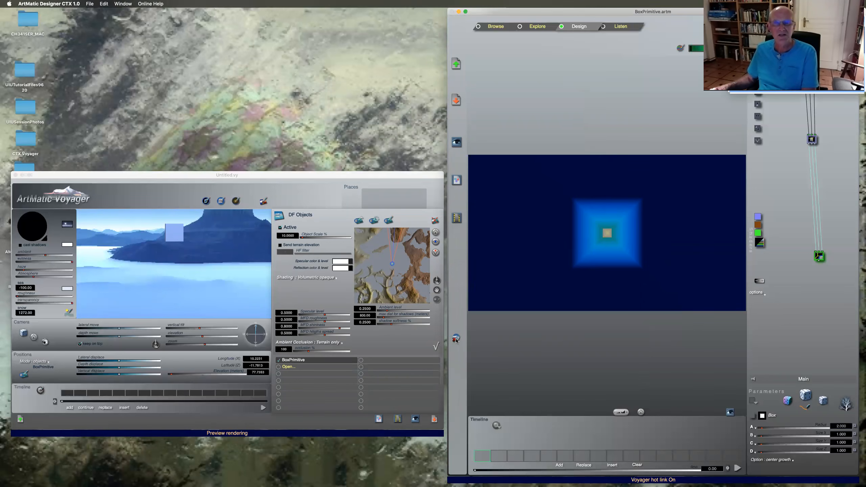
Place the floating Voyager preview above the canvas and test the hot link by switching the shape to Sphere and back to Box.
left_click_drag(805, 11, 589, 57)
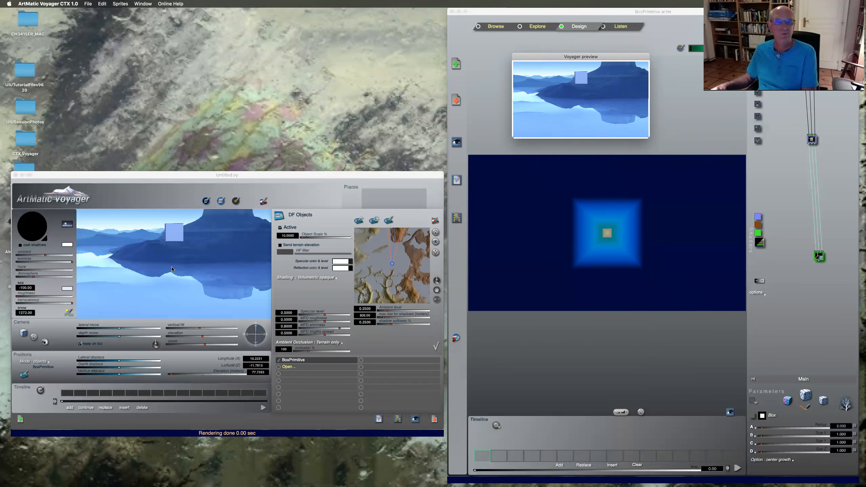
left_click(773, 416)
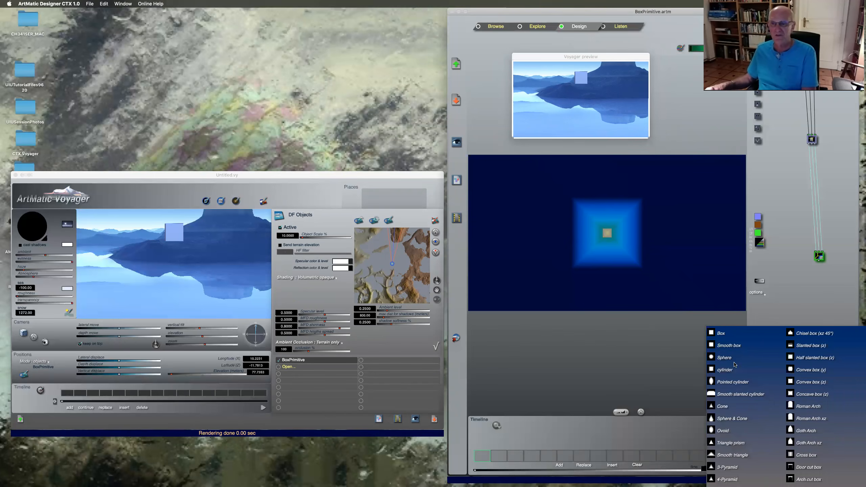
left_click(724, 357)
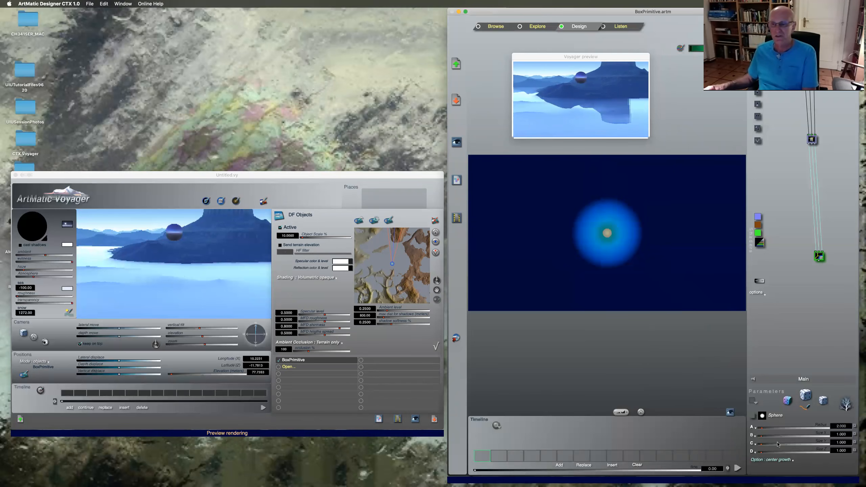
left_click(764, 416)
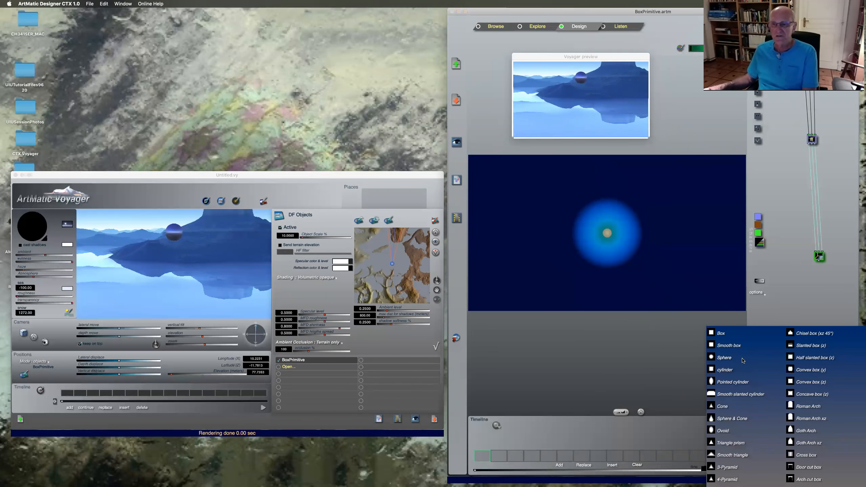
left_click(721, 334)
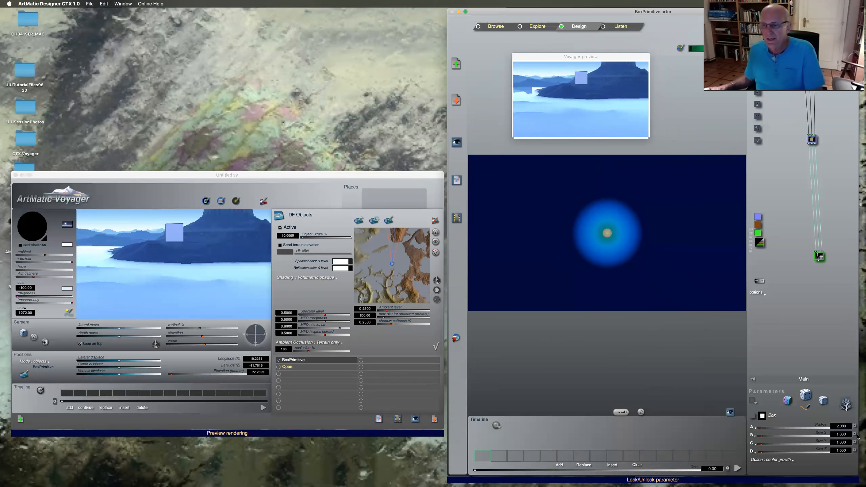
Set the Box shape's radius to 4.
left_click_drag(837, 425, 839, 430)
type("444")
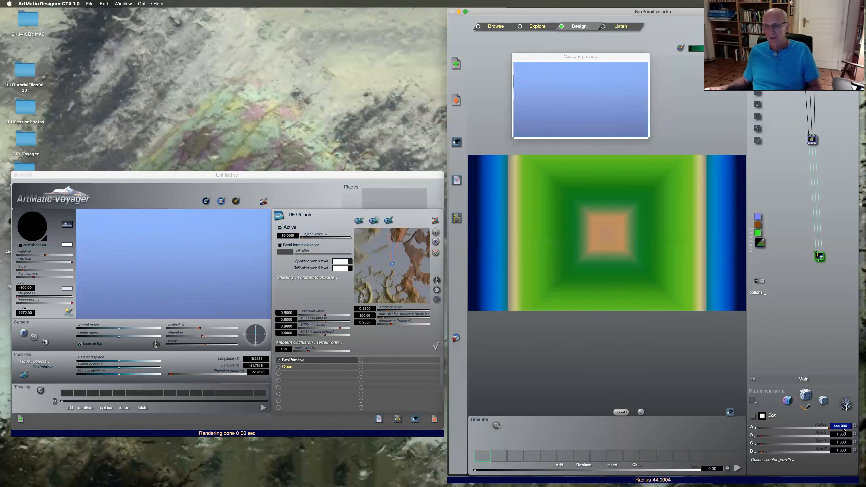
type("50")
key("Return")
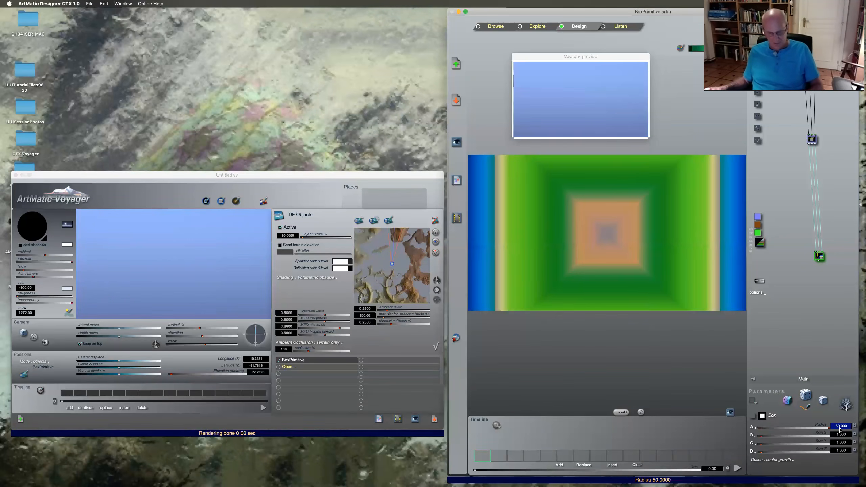
key("Return")
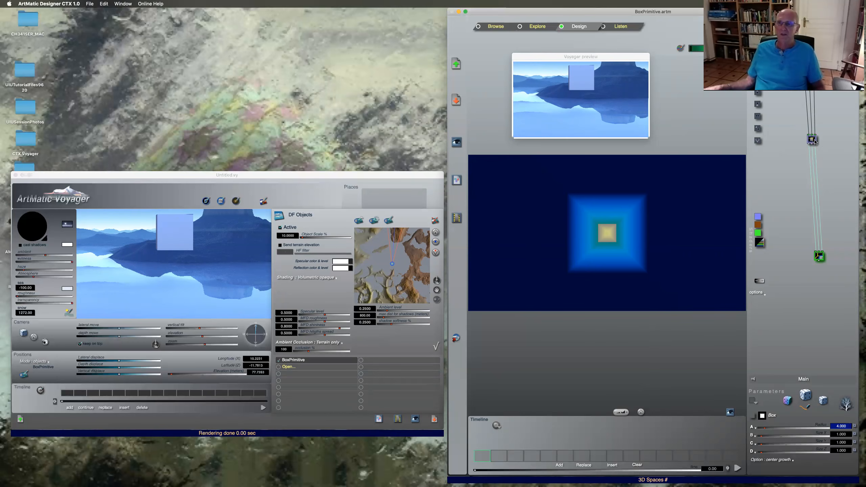
Add another tile beneath the Translate & Rotate tile, beside the Box tile, and convert it to 2 ins 4 outs.
left_click(812, 140)
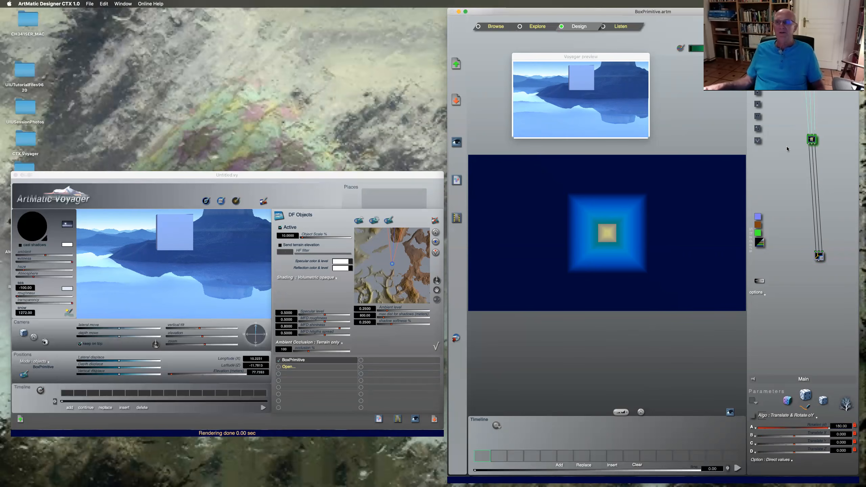
key("1")
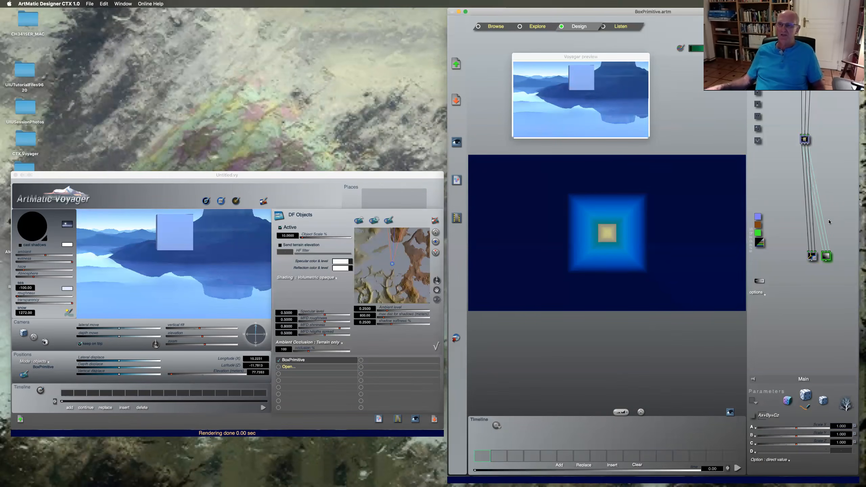
left_click(827, 259)
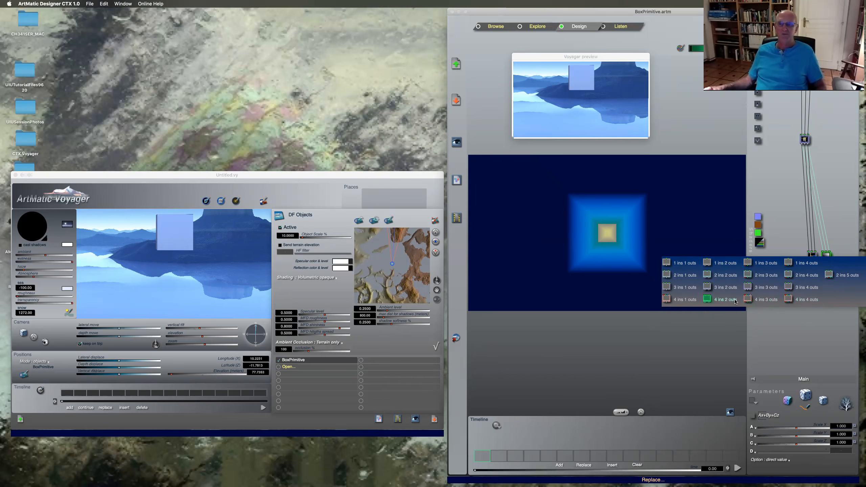
left_click(805, 275)
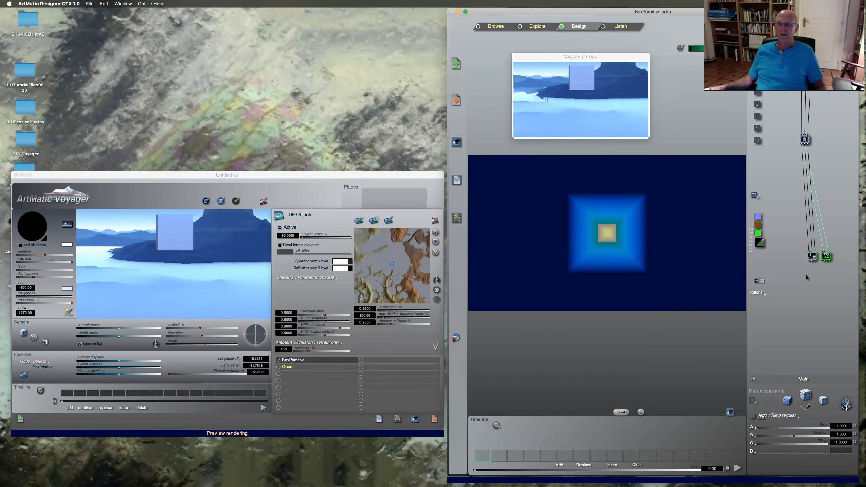
Assign the Semiregular tiles # component to the new tile and choose the Islamic sixfold B pattern.
left_click(826, 256)
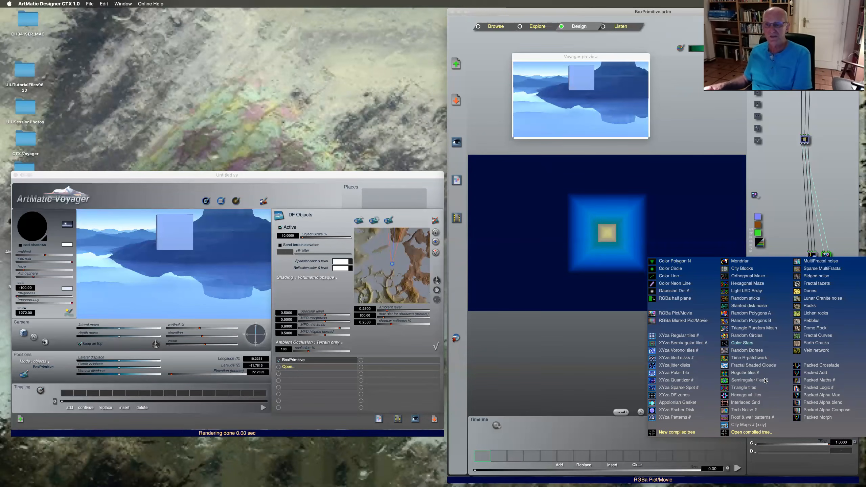
left_click(746, 383)
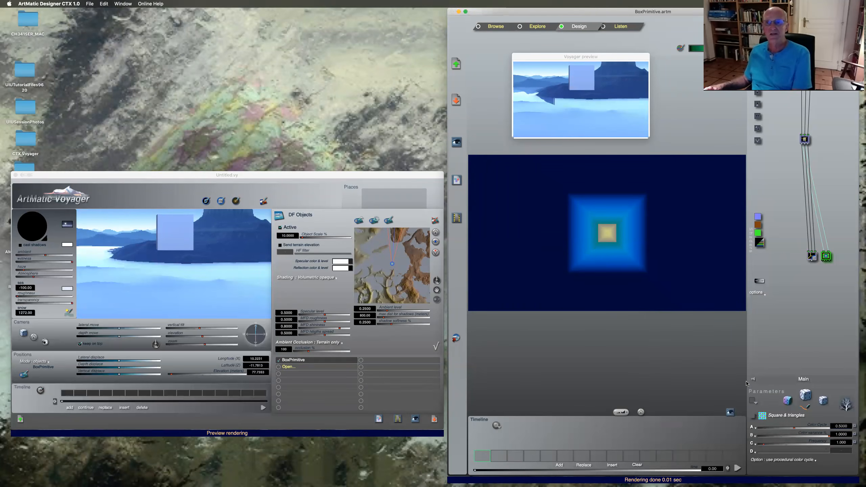
left_click(787, 416)
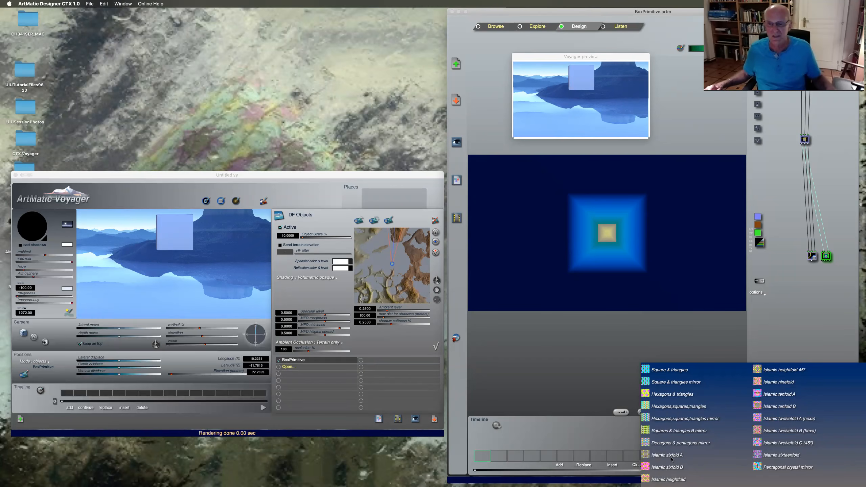
left_click(671, 468)
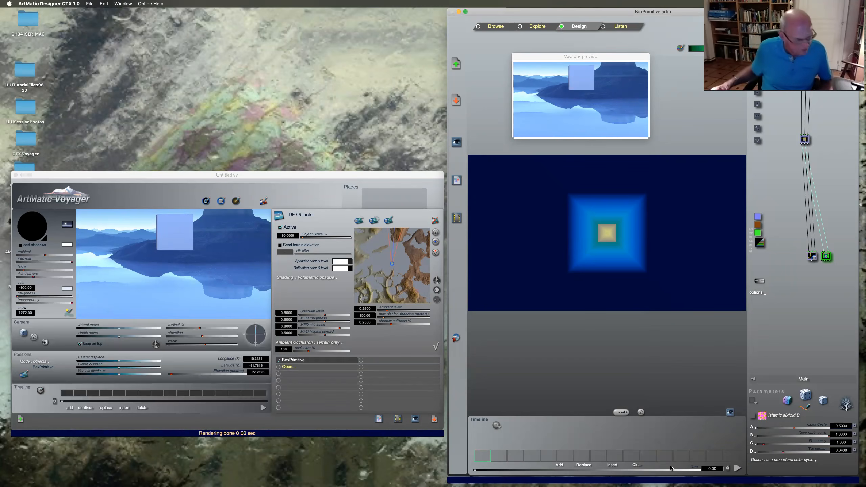
Set the Islamic sixfold B pattern's frequency to 0.5.
double_click(845, 442)
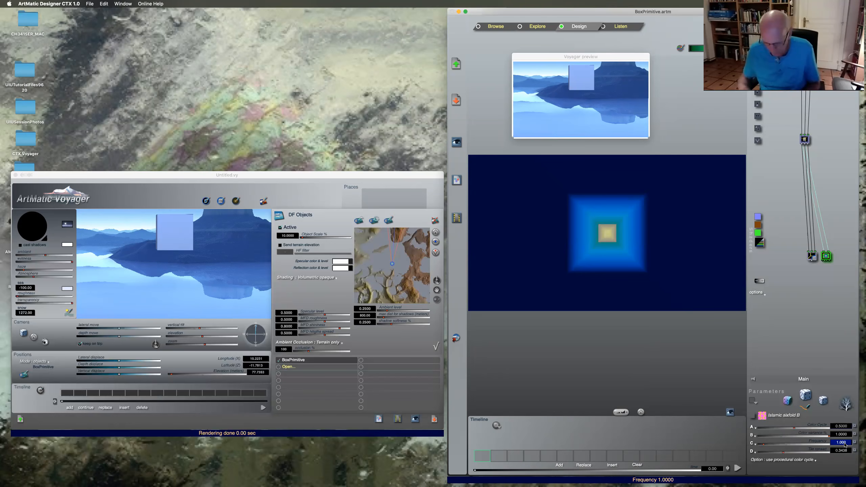
type("0")
key("Return")
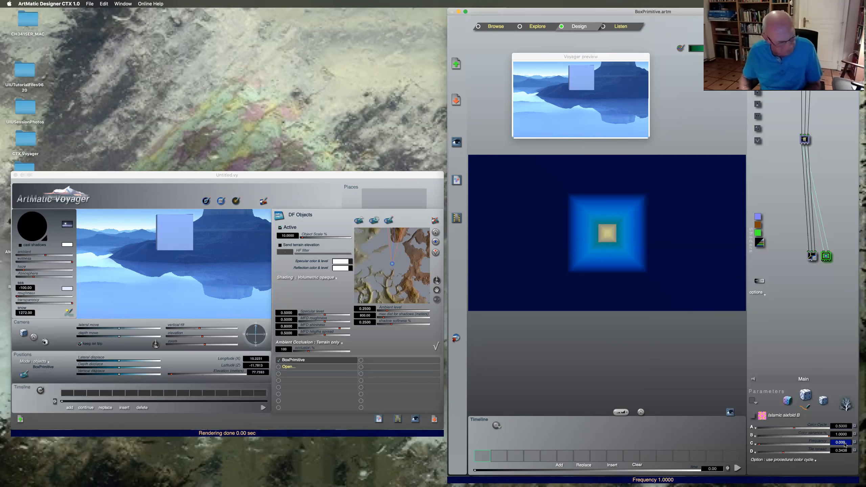
type("0.5")
key("Return")
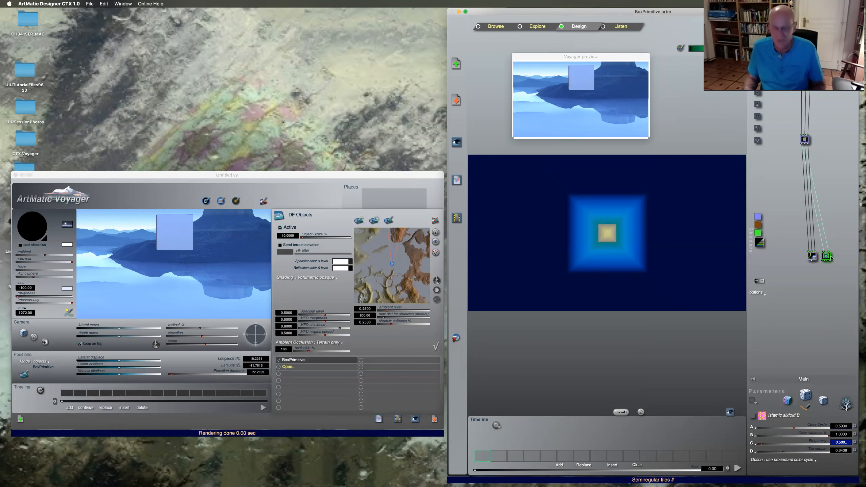
Move the Semiregular tiles # tile to the left side of the Box tile in the tree.
key("Left")
key("Left")
key("Left")
key("Left")
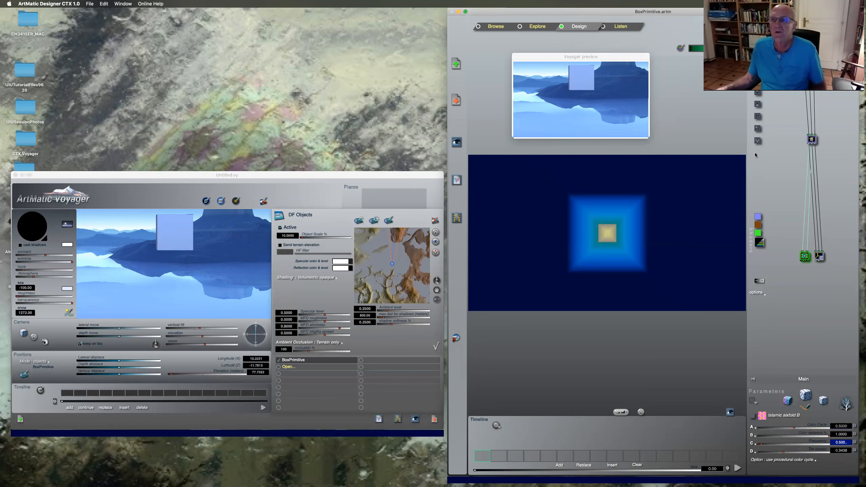
Add an Alpha scale & offset tile below the texture tile and connect the Box tile's outlet 1 to its inlet 4.
left_click(759, 93)
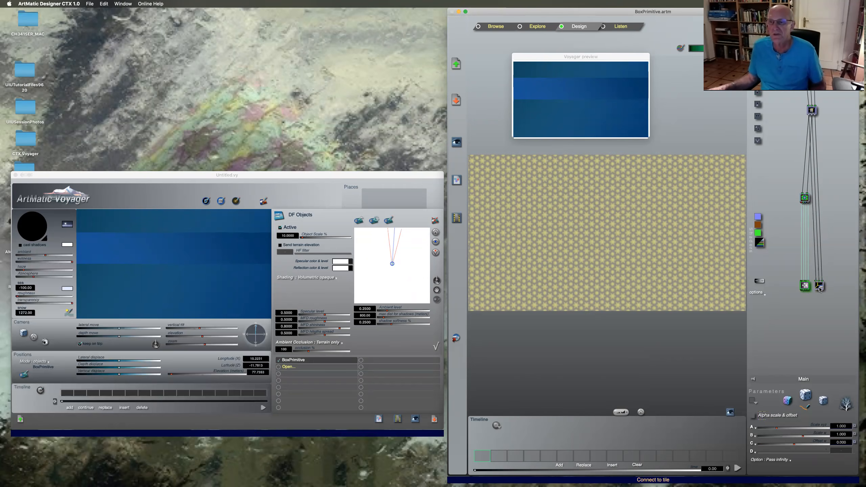
left_click(821, 287)
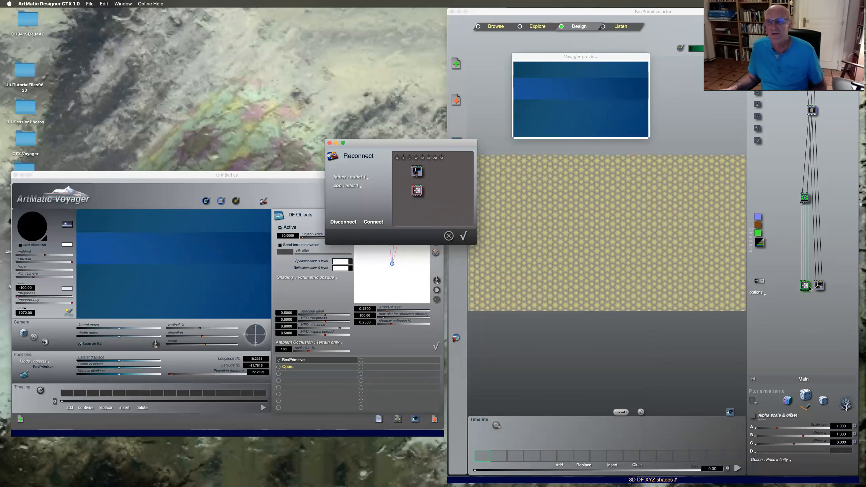
left_click(352, 189)
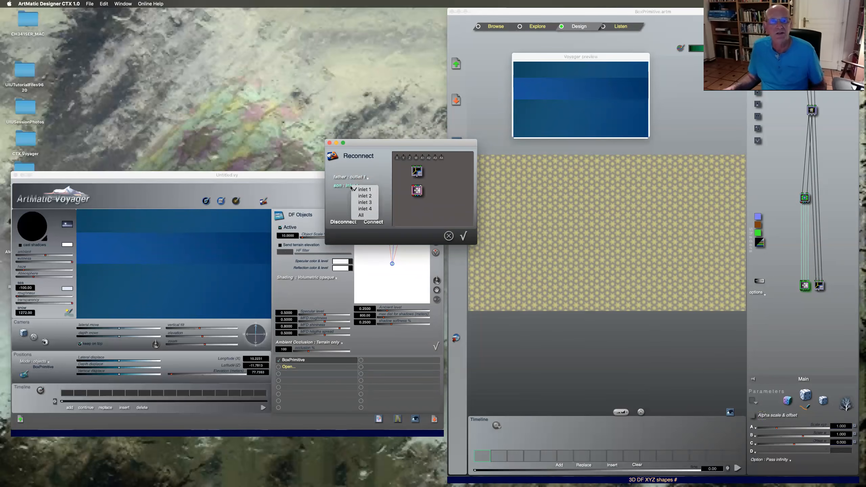
left_click(364, 210)
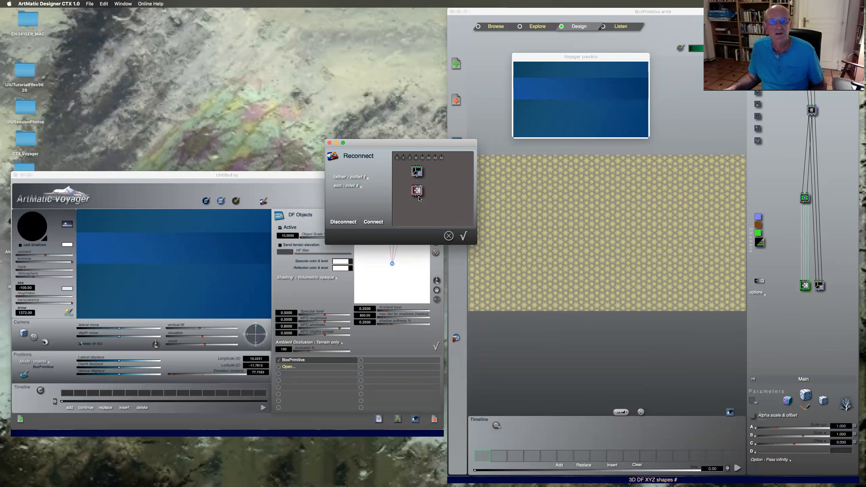
left_click(463, 236)
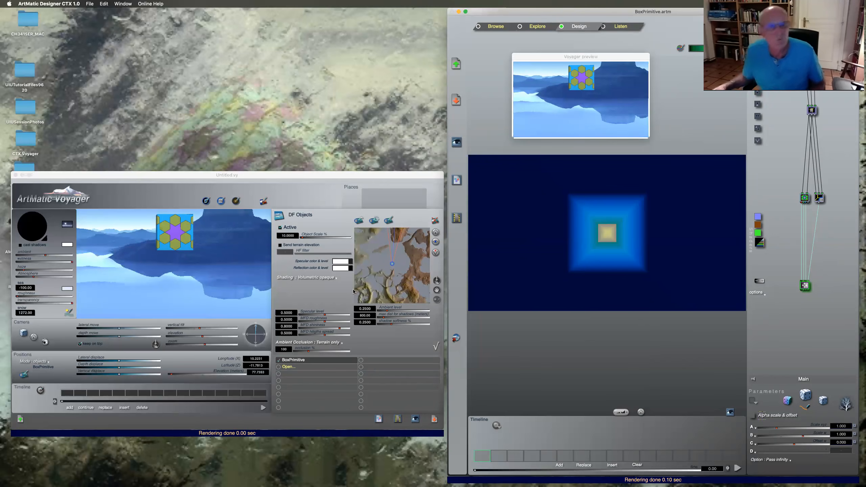
Switch to ArtMatic Voyager, adjust the camera elevation so the box sits lower in the view, and leave the DF Objects settings.
left_click(204, 338)
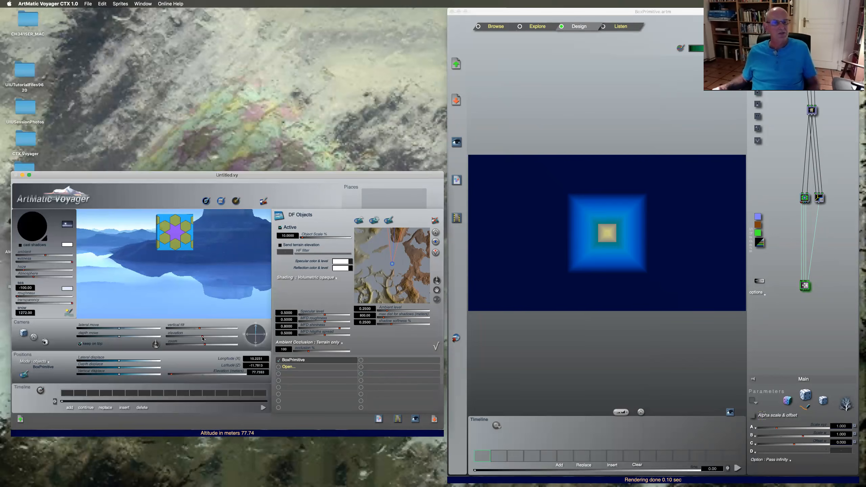
left_click_drag(203, 337, 267, 335)
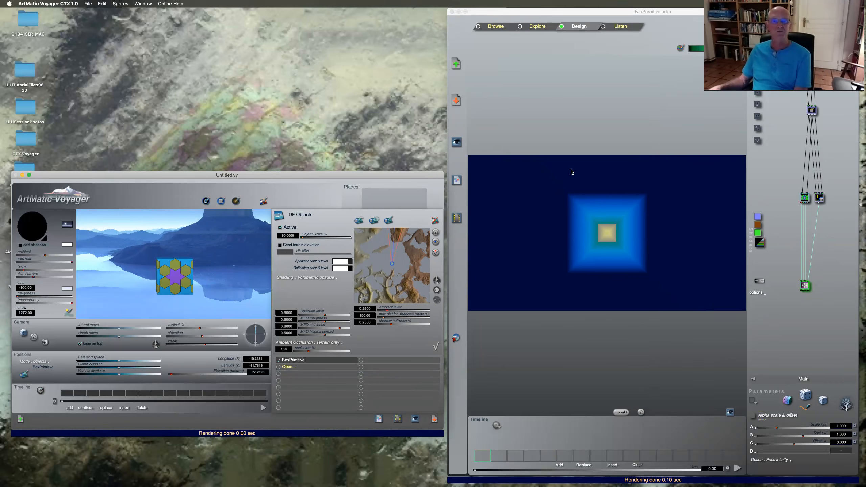
left_click(436, 347)
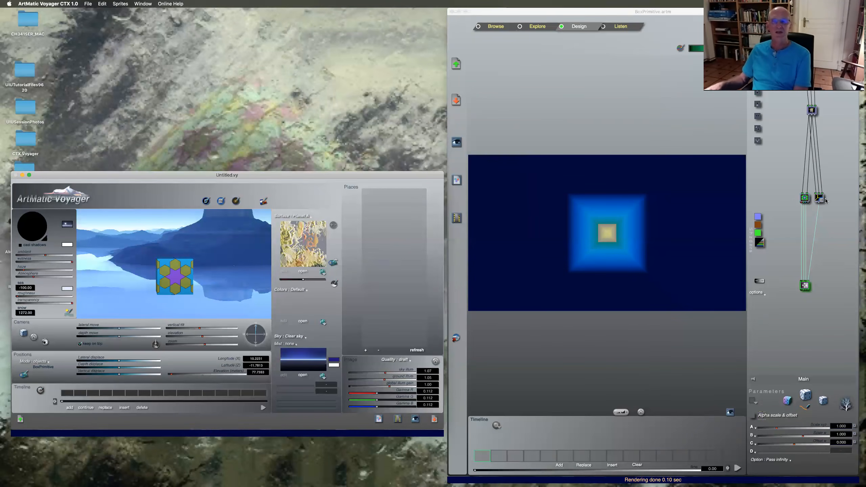
Switch to ArtMatic Designer and turn the object around Y by setting the Translate & Rotate tile's rotation to about 115 degrees.
left_click(813, 111)
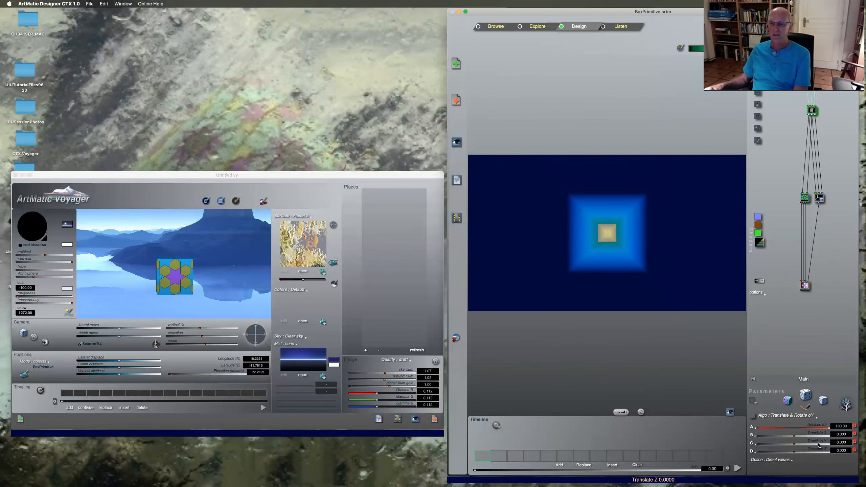
left_click_drag(825, 429, 817, 429)
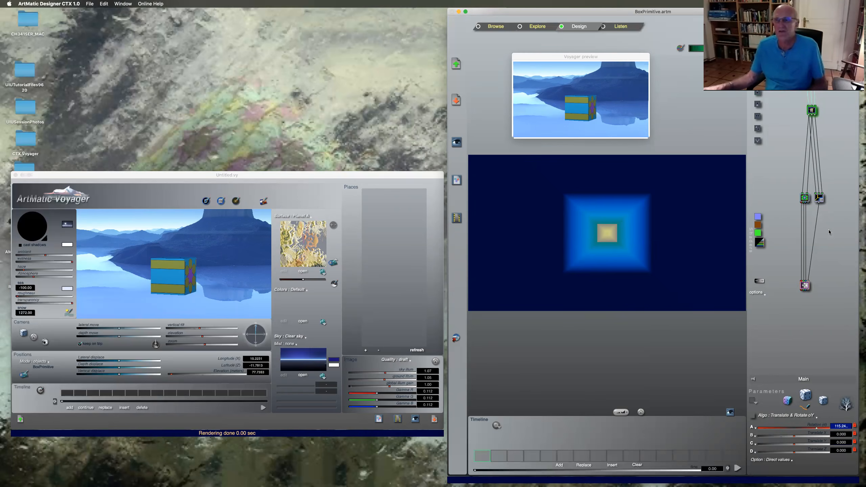
Insert a tile above the Semiregular tiles # tile and replace it with a tile with 3 ins and 2 outs.
left_click(806, 201)
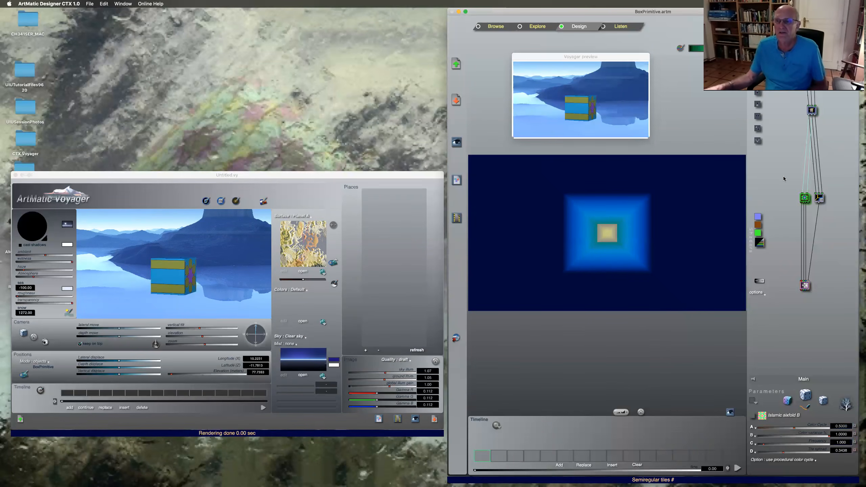
left_click(759, 106)
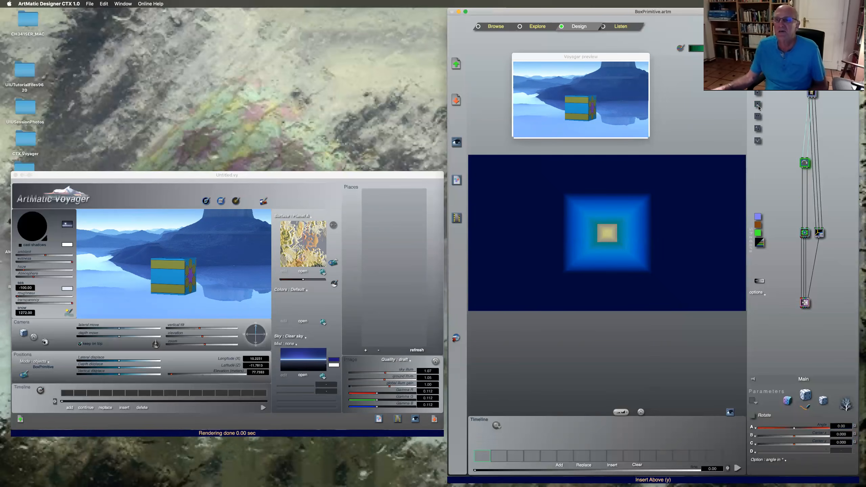
right_click(806, 165)
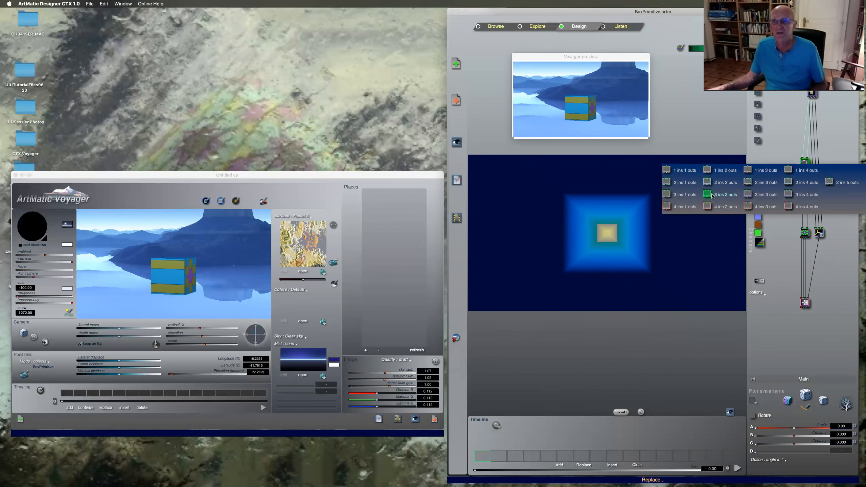
left_click(712, 195)
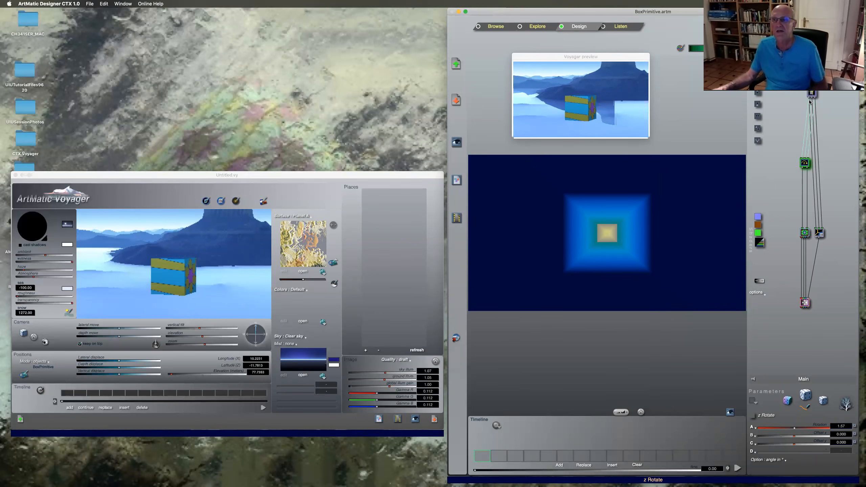
Assign Spherical projections # to the inserted tile and set its algorithm to Triple face projection.
left_click(806, 164)
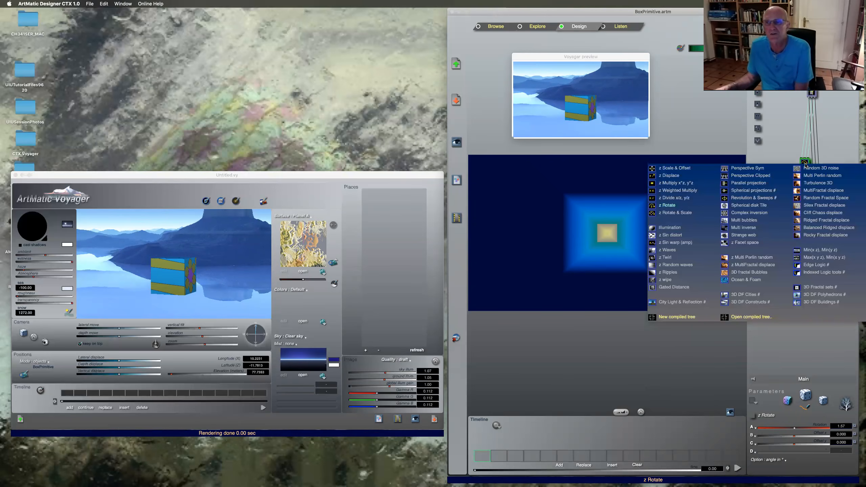
left_click(756, 191)
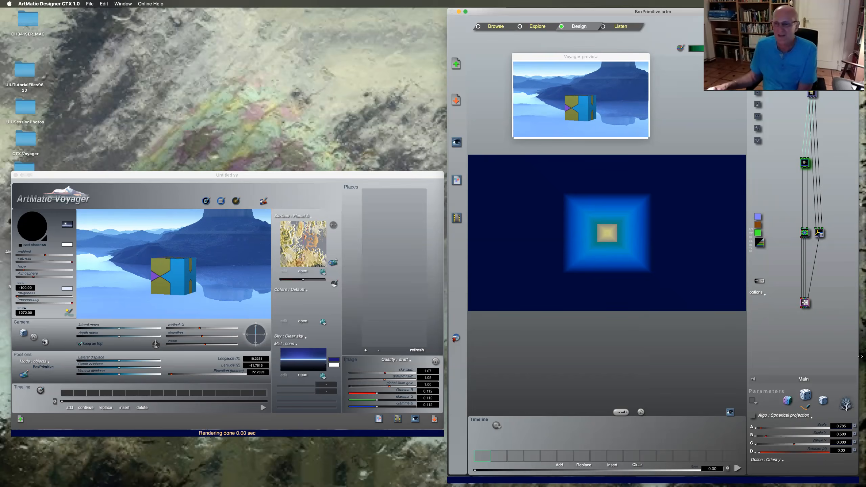
left_click(781, 416)
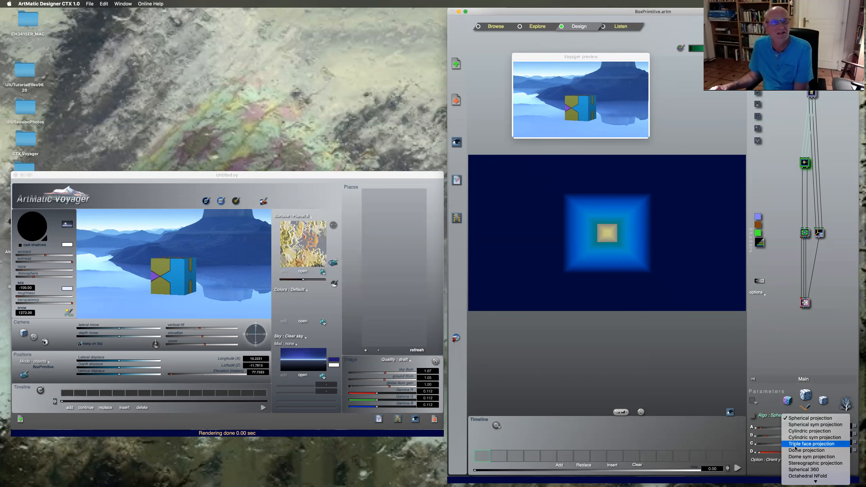
left_click(811, 444)
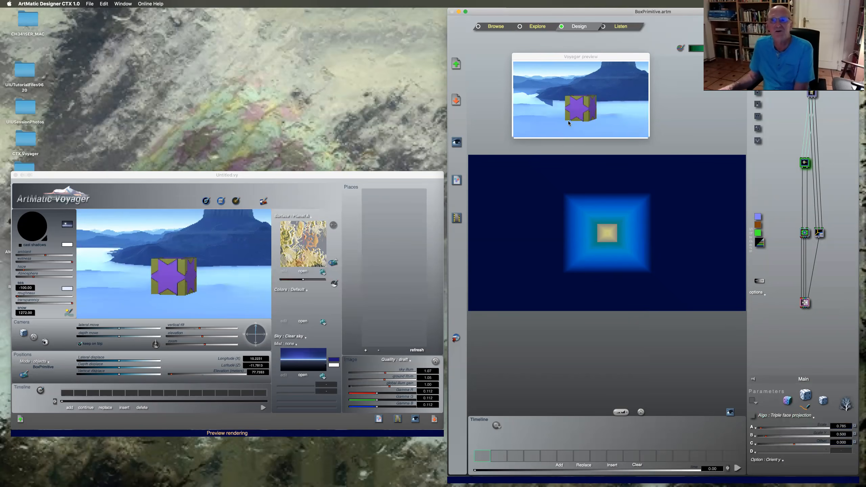
Switch to ArtMatic Voyager and adjust the camera position and vertical tilt so the box's top face can be seen.
left_click(118, 336)
left_click_drag(119, 336, 119, 336)
left_click_drag(200, 329, 197, 331)
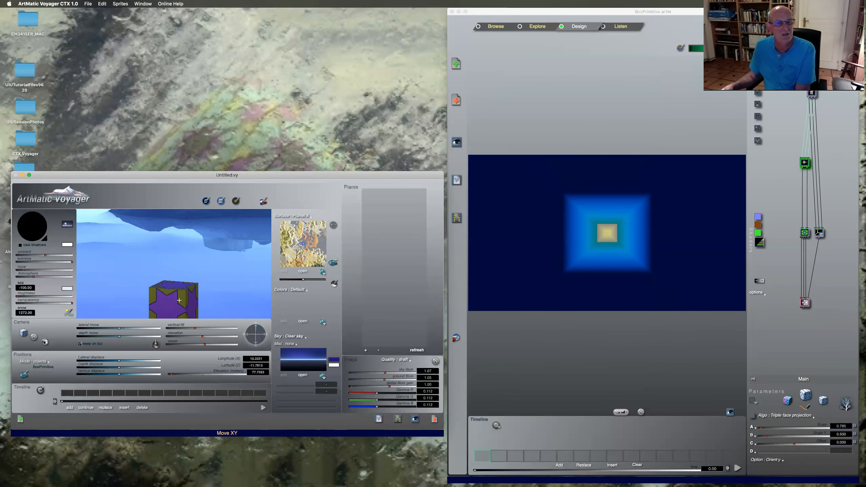
Switch to ArtMatic Designer and change the shape of the 3D DF XYZ shapes # tile from Box to Sphere.
left_click(774, 313)
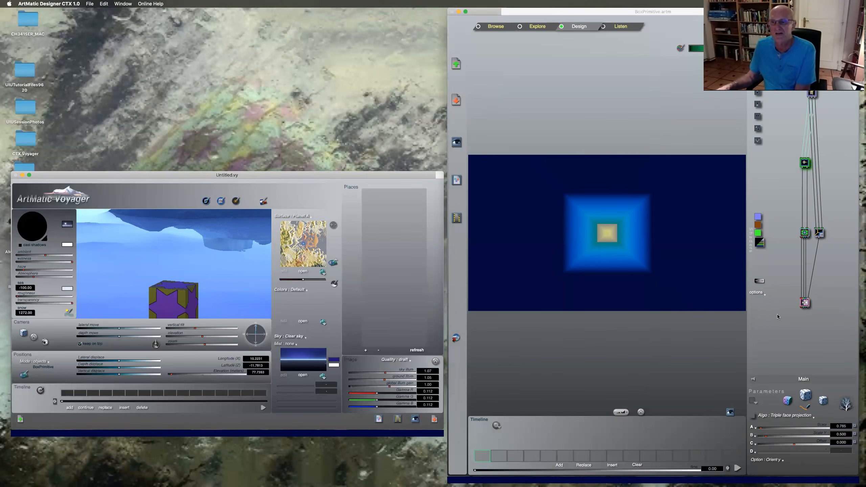
left_click(819, 234)
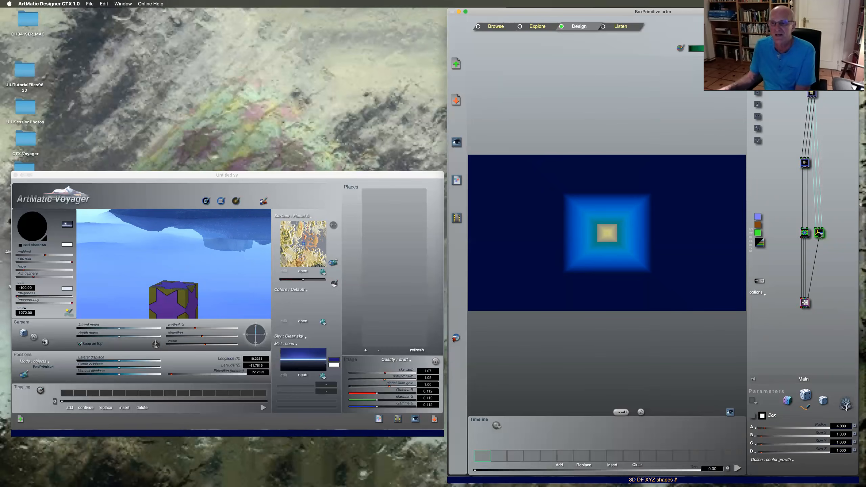
left_click(771, 416)
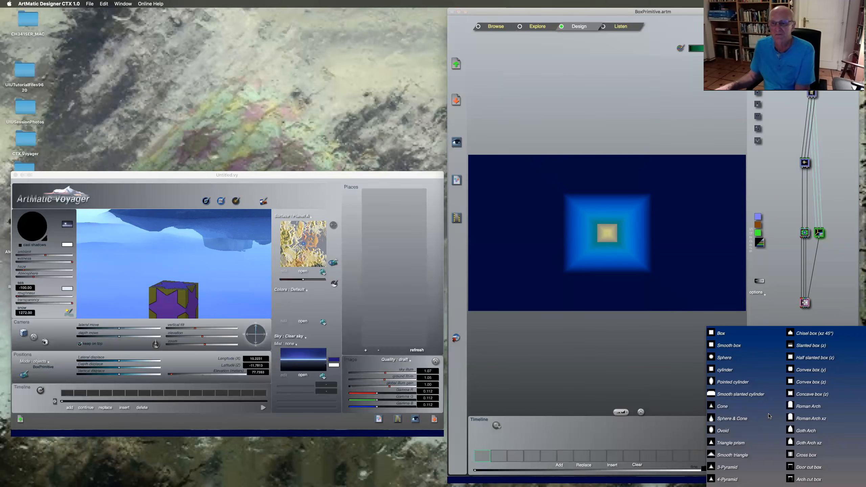
left_click(725, 358)
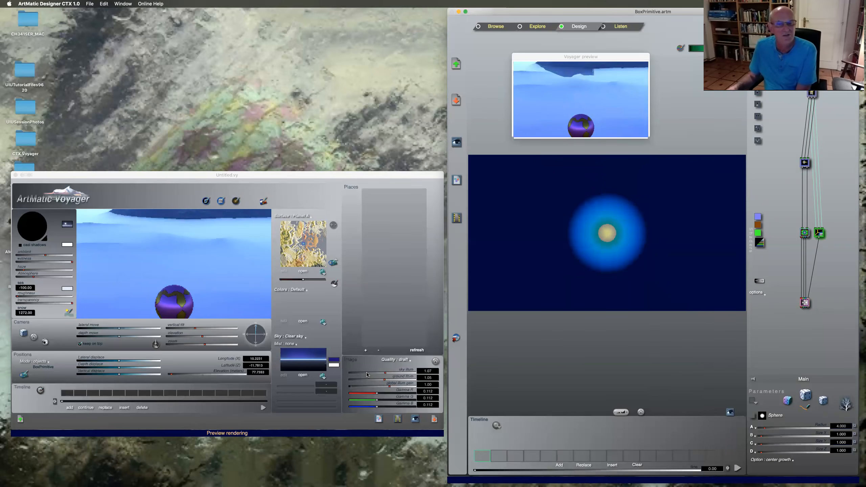
Set the sphere's radius to 8, after trying 0.580.
left_click(841, 427)
type("0.580")
key("Return")
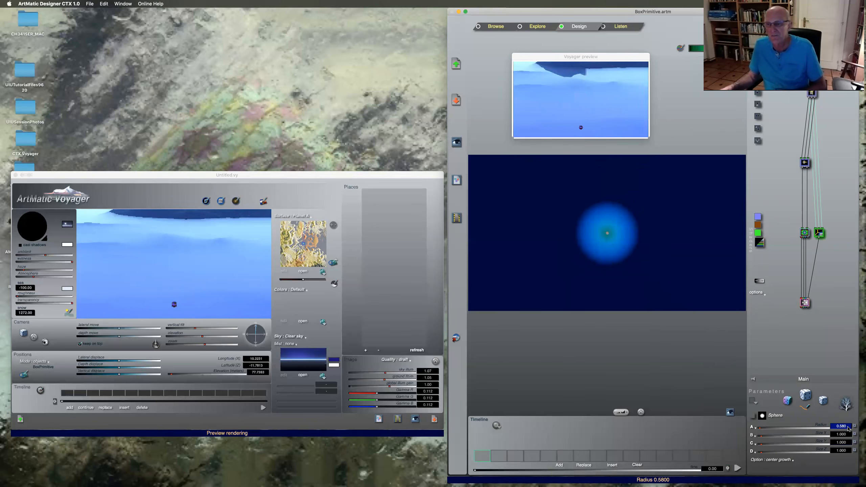
type("8")
key("Return")
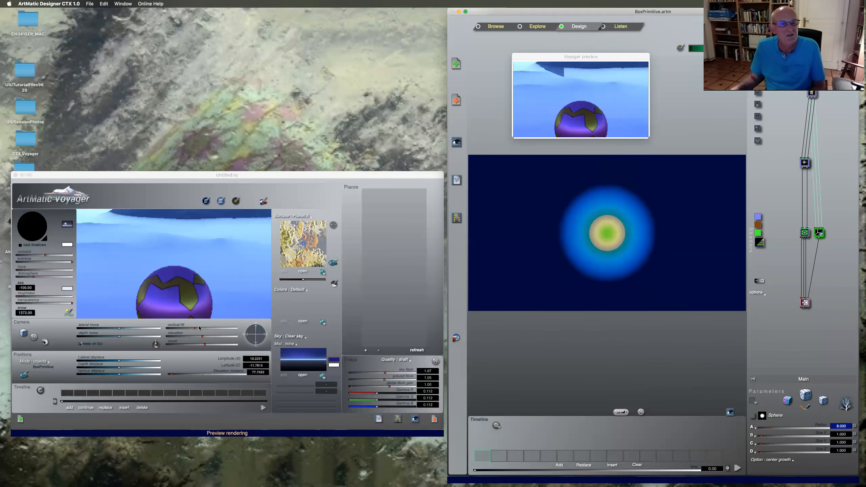
Switch to ArtMatic Voyager and tilt the camera down so the whole sphere is centred in the view.
left_click(194, 329)
left_click_drag(193, 329, 191, 330)
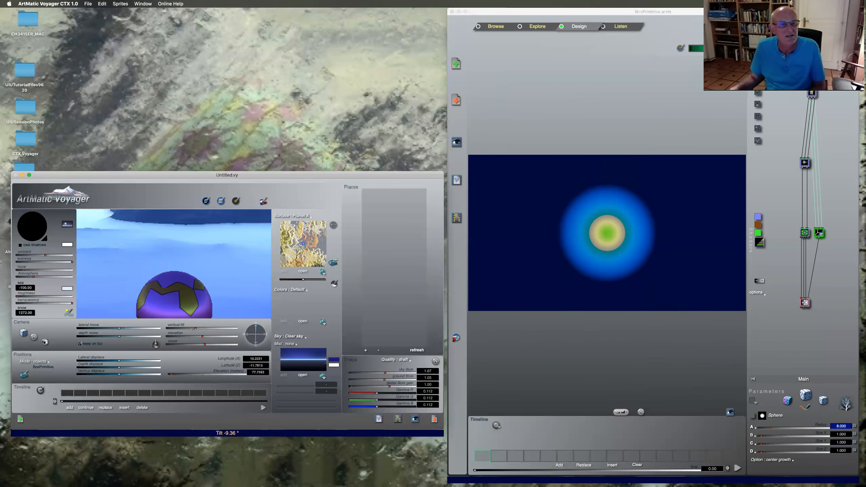
Switch to ArtMatic Designer and set the Spherical projections # tile's algorithm to Spherical projection.
left_click(805, 164)
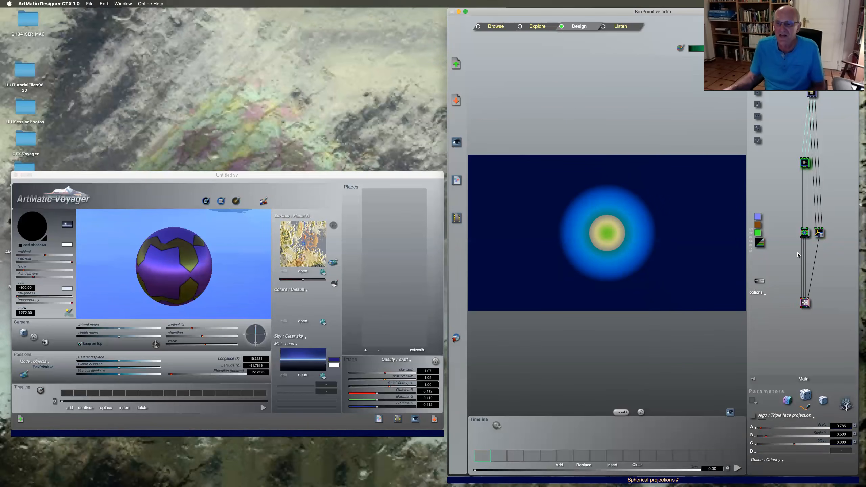
left_click(784, 416)
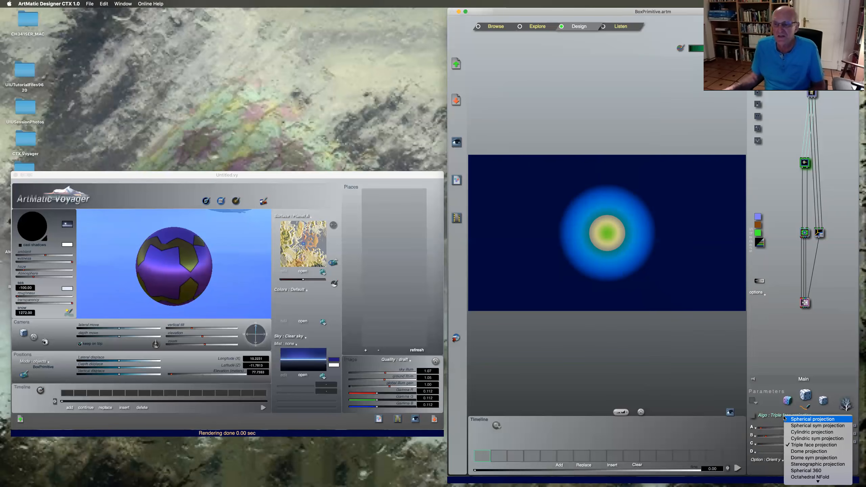
left_click(803, 421)
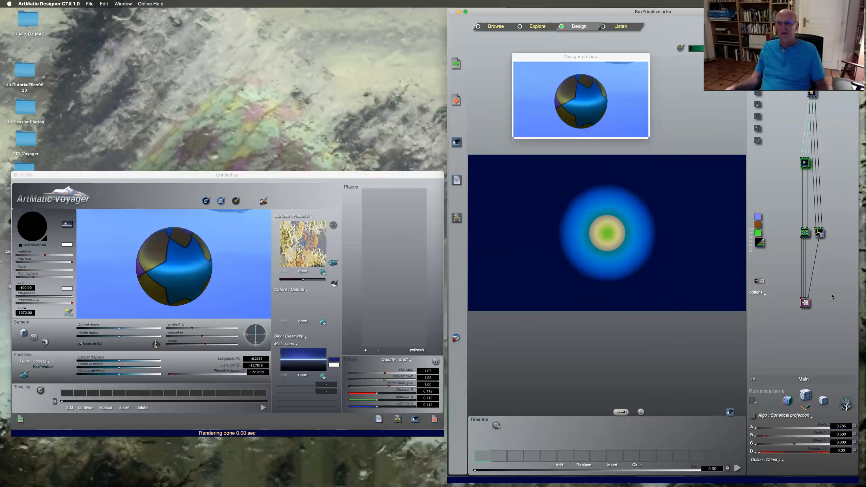
Raise the Semiregular tiles frequency to about 2.5 and set the Translate & Rotate tile's Y rotation to about -5 degrees.
left_click(805, 233)
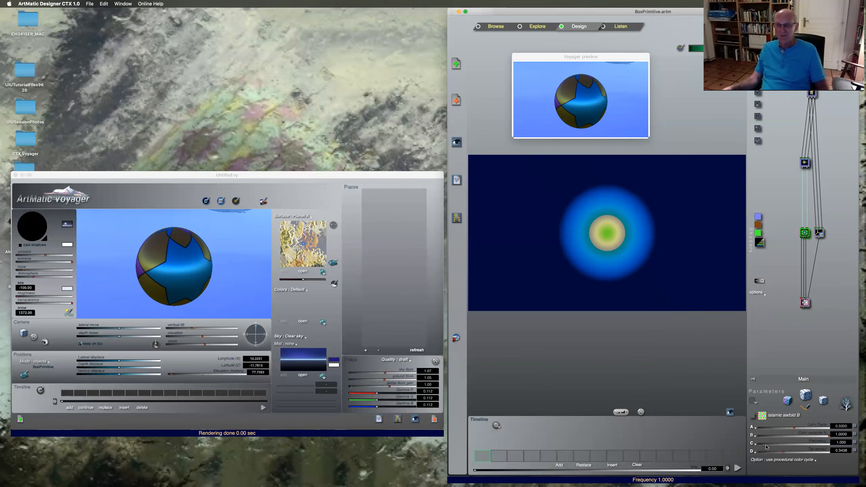
left_click_drag(762, 445, 770, 444)
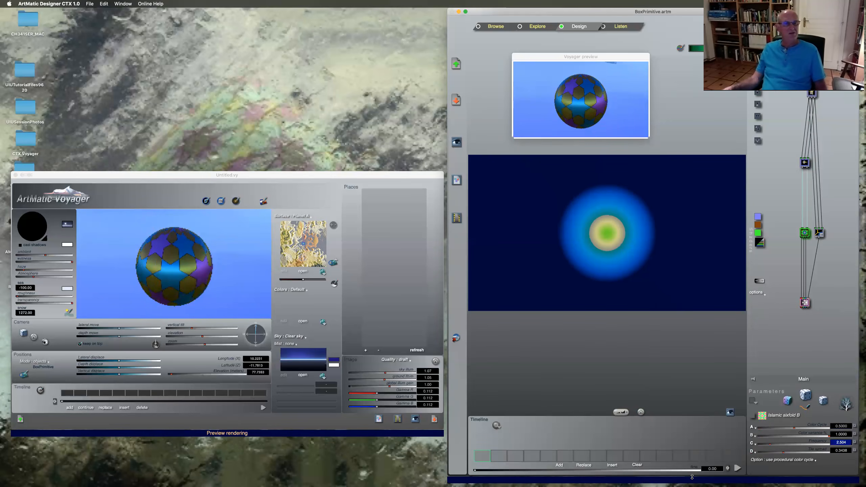
left_click(814, 93)
left_click_drag(799, 427, 793, 429)
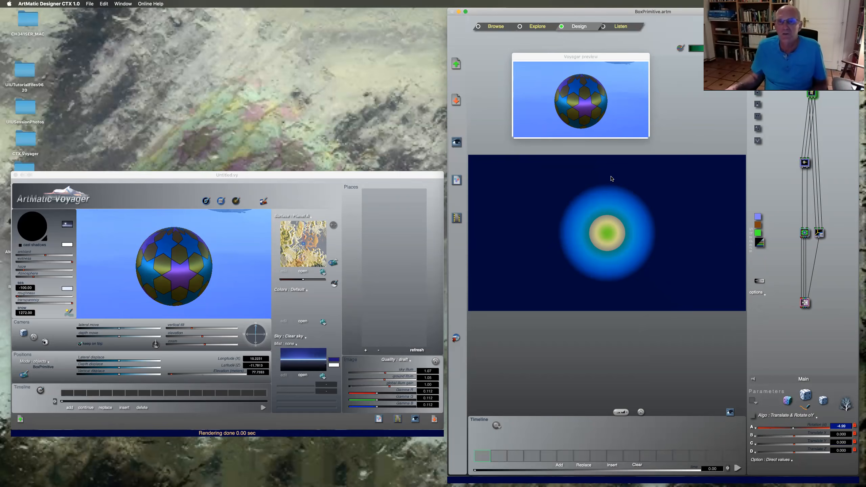
Try Triangle tiles and Vein network as the sphere's texture in place of the Semiregular tiles # component.
left_click(804, 233)
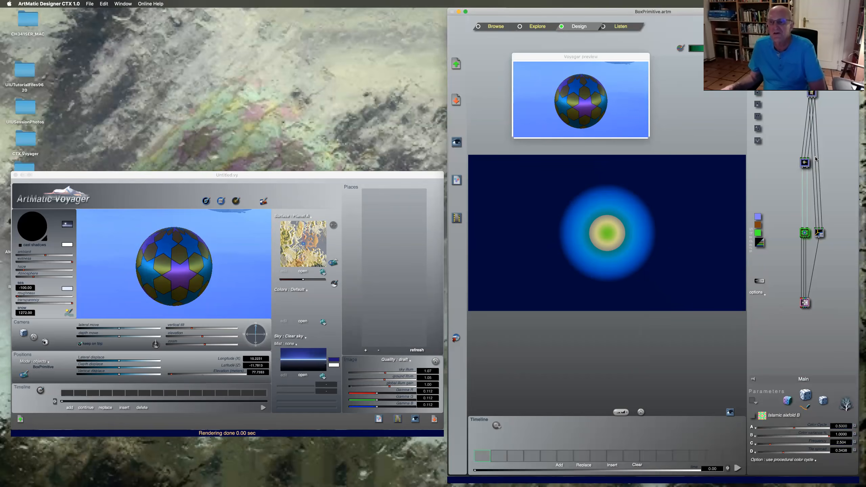
right_click(805, 233)
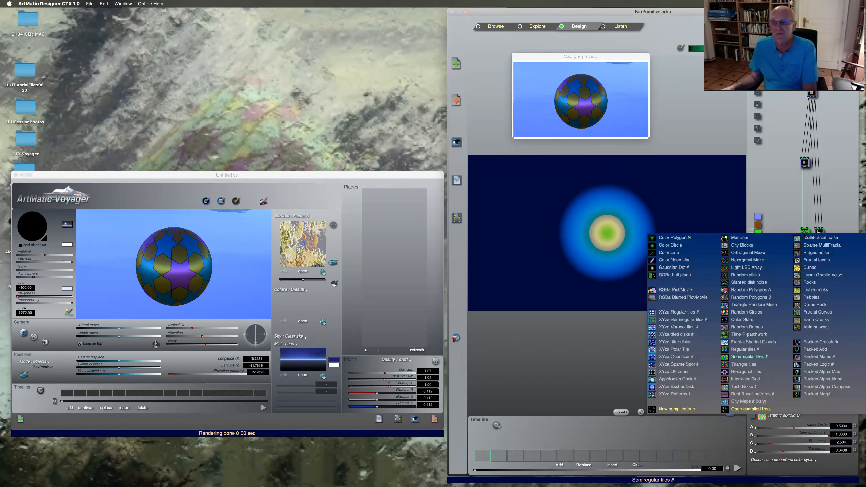
left_click(748, 366)
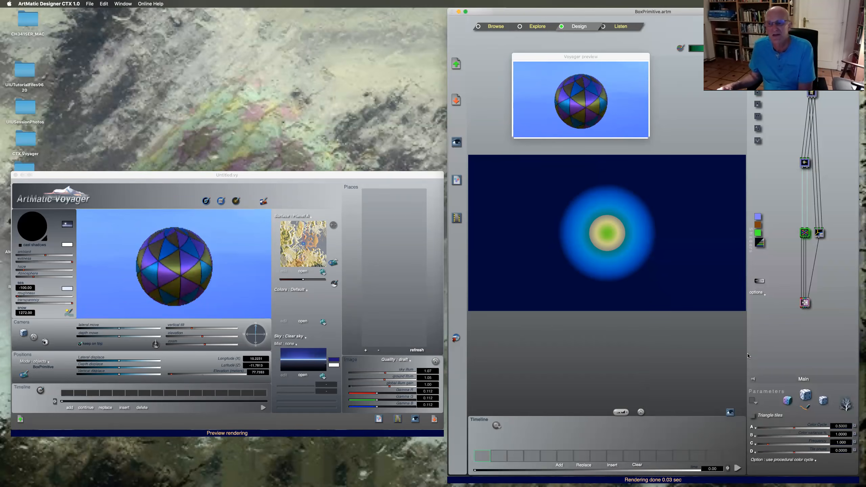
left_click(804, 233)
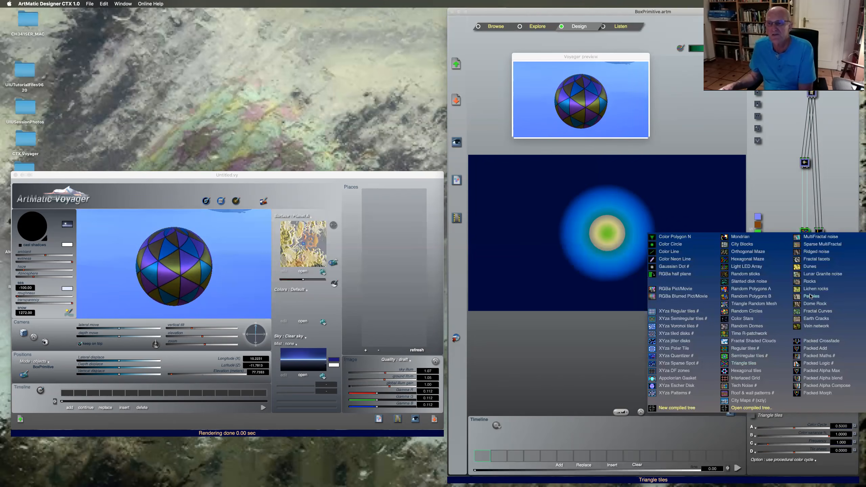
left_click(813, 327)
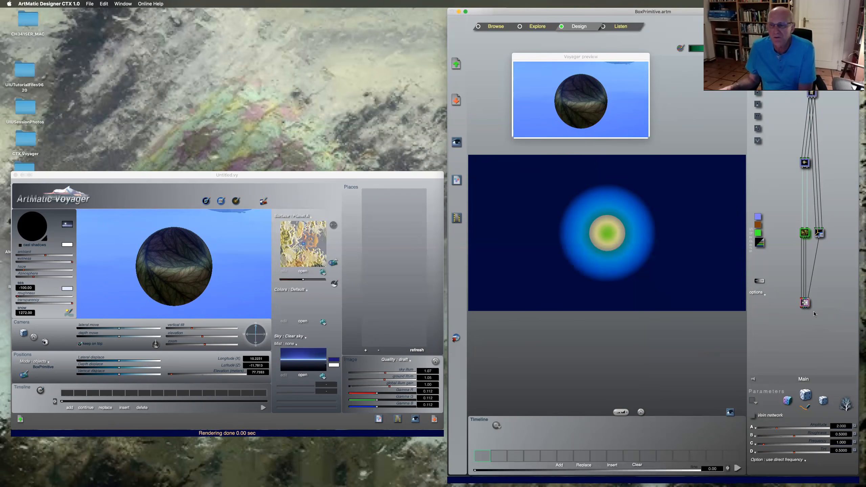
Brighten the texture by raising the Alpha scale & offset tile's xyz scale to about 2.76.
left_click(805, 303)
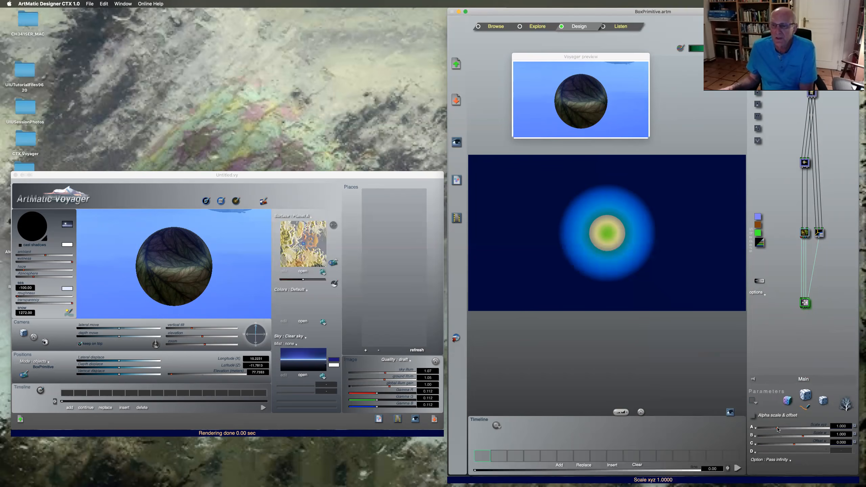
left_click_drag(777, 430, 802, 430)
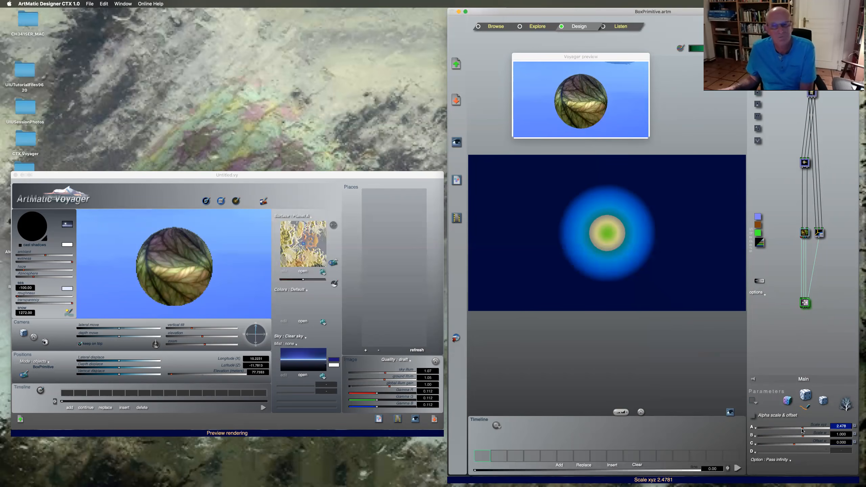
mouse_move(802, 429)
left_mouse_down()
mouse_move(764, 430)
mouse_move(807, 429)
left_mouse_up()
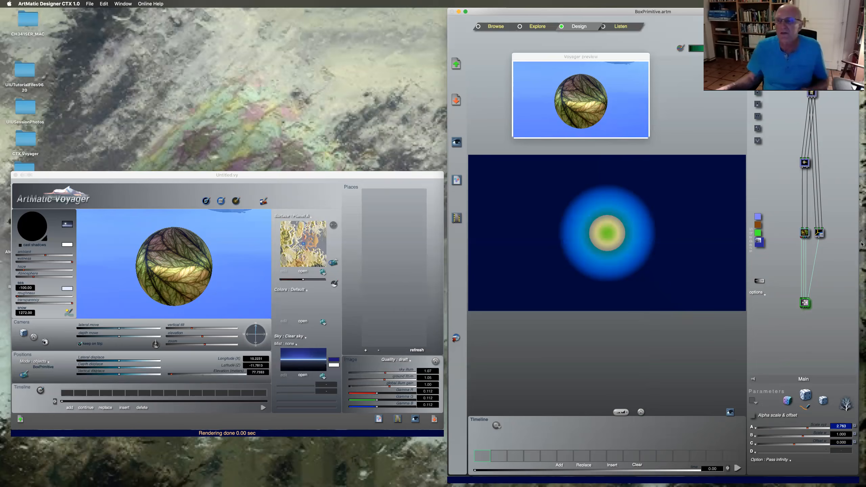
Replace the Vein network component with Semiregular tiles # and choose the Islamic sixfold B pattern.
left_click(805, 235)
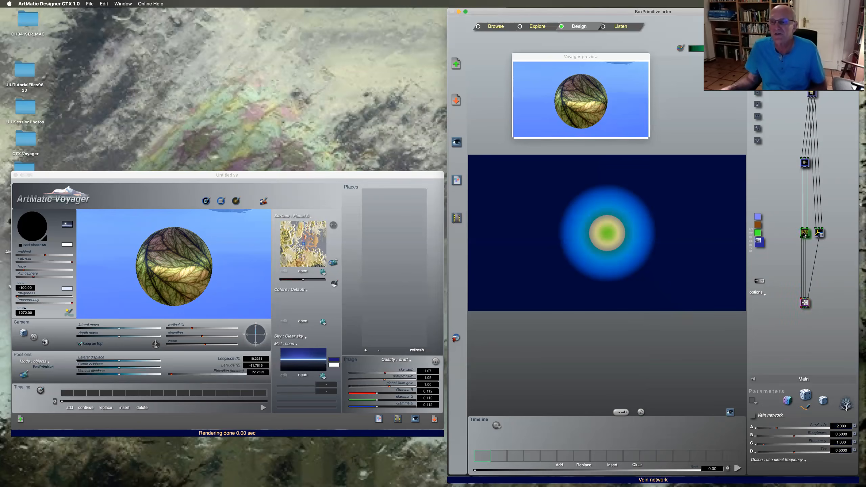
left_click(805, 235)
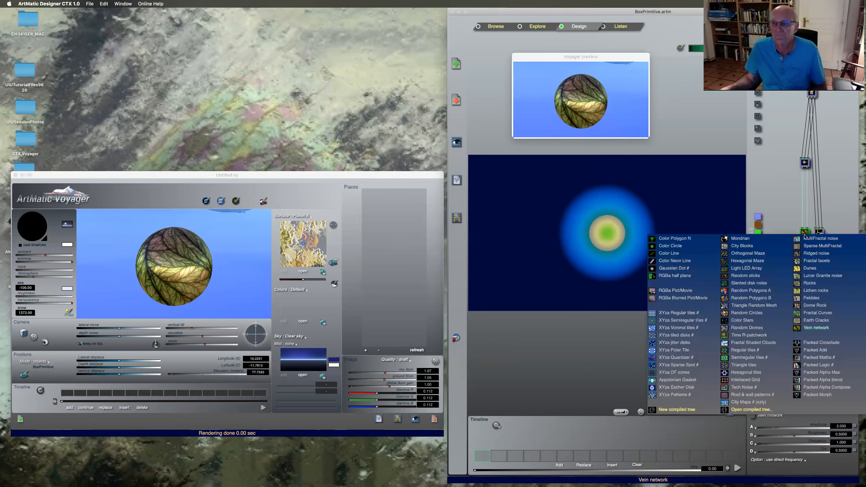
left_click(759, 358)
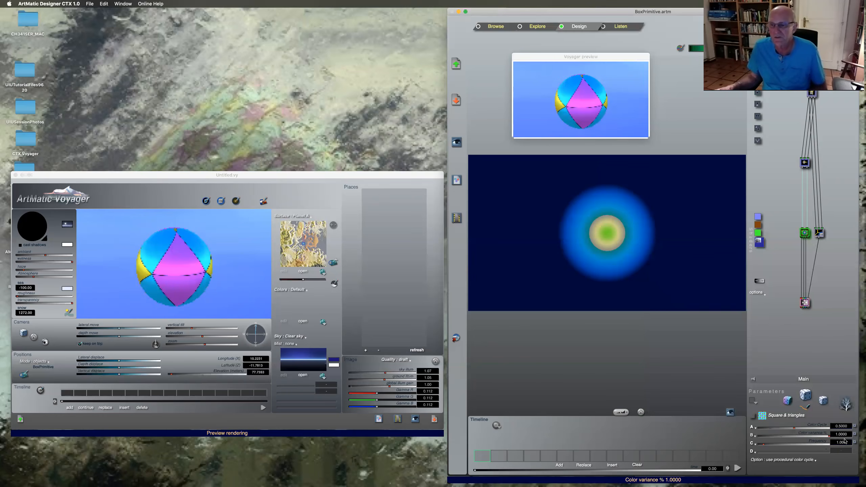
left_click(795, 416)
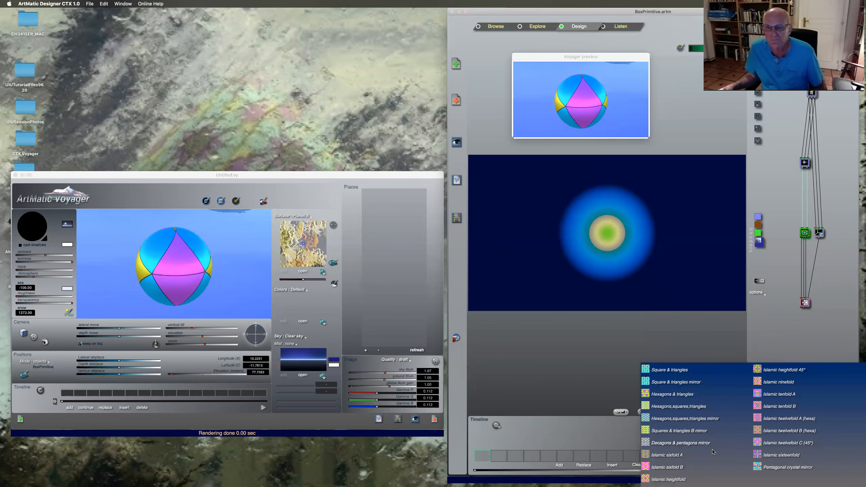
left_click(674, 469)
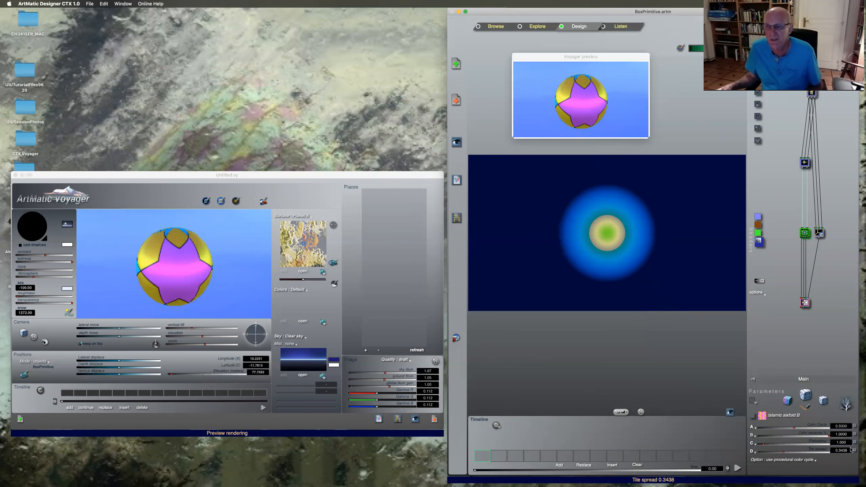
Raise the Islamic sixfold B tiling's frequency to about 3.98 and delete the Alpha scale & offset tile.
left_click_drag(764, 445, 778, 445)
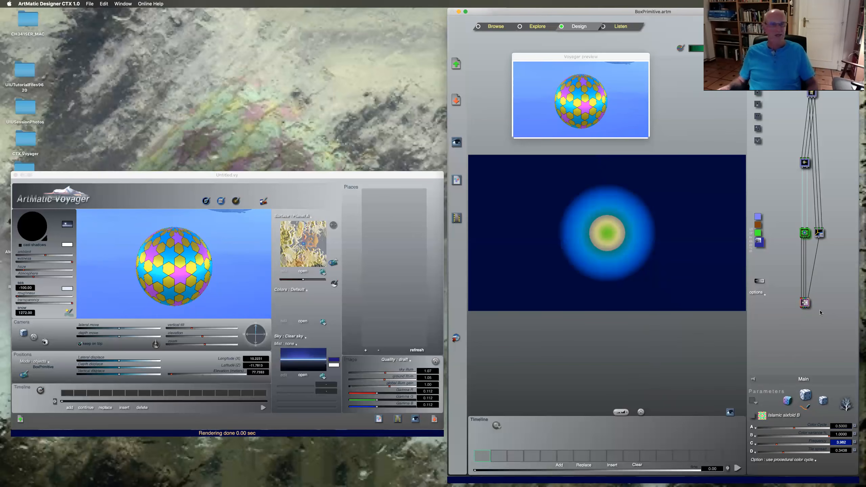
left_click(805, 303)
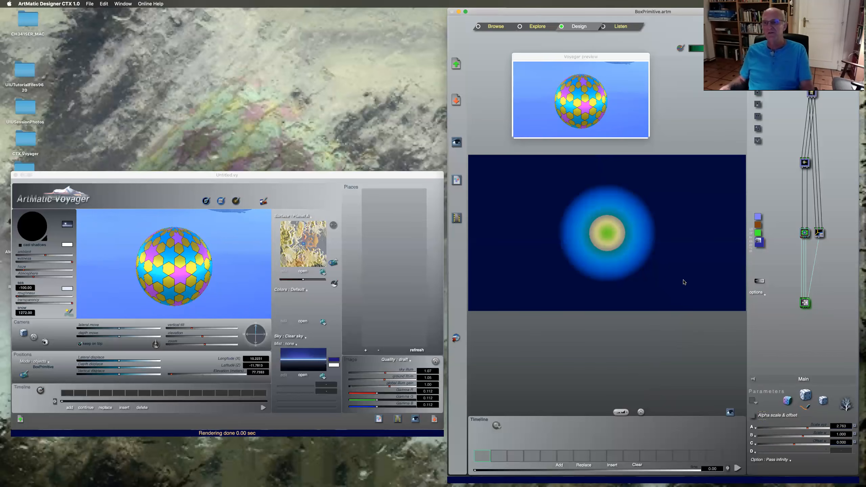
key("Delete")
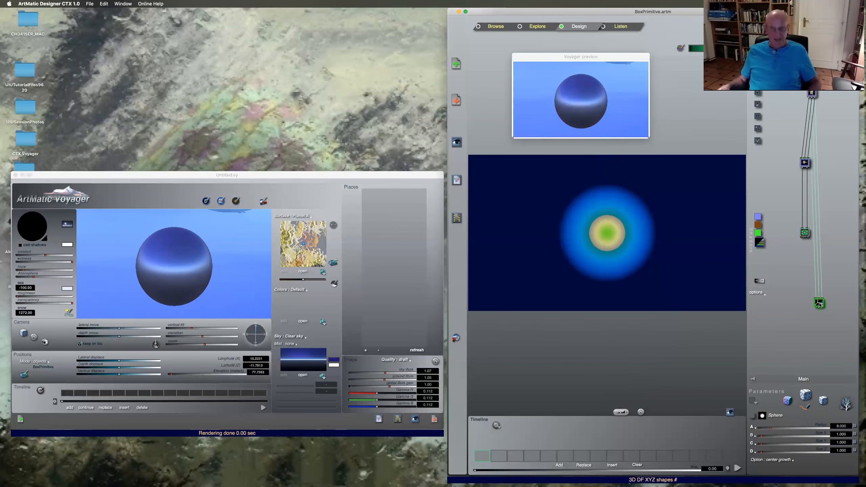
Insert a tile below the Sphere tile and make it a two-input, one-output Logic tools # component.
left_click(759, 94)
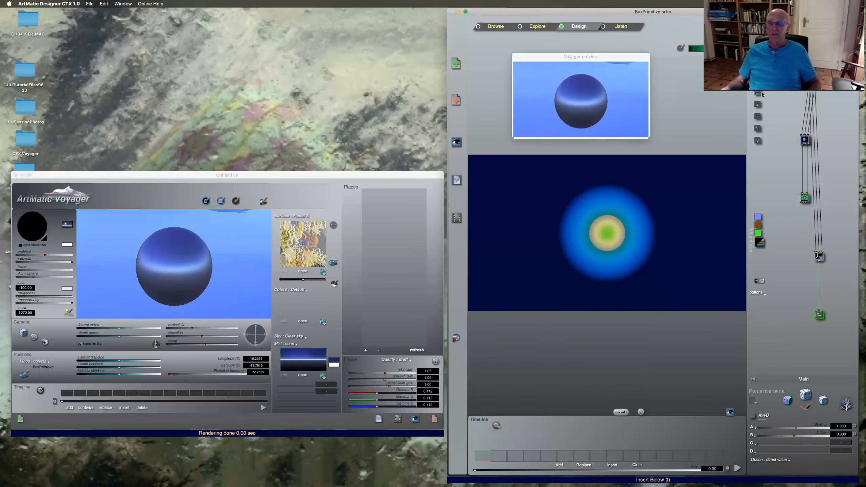
left_click(820, 315)
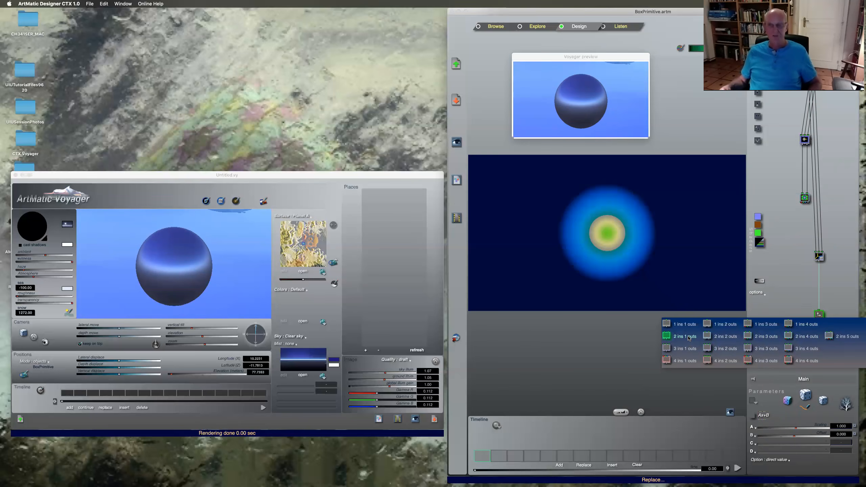
left_click(689, 337)
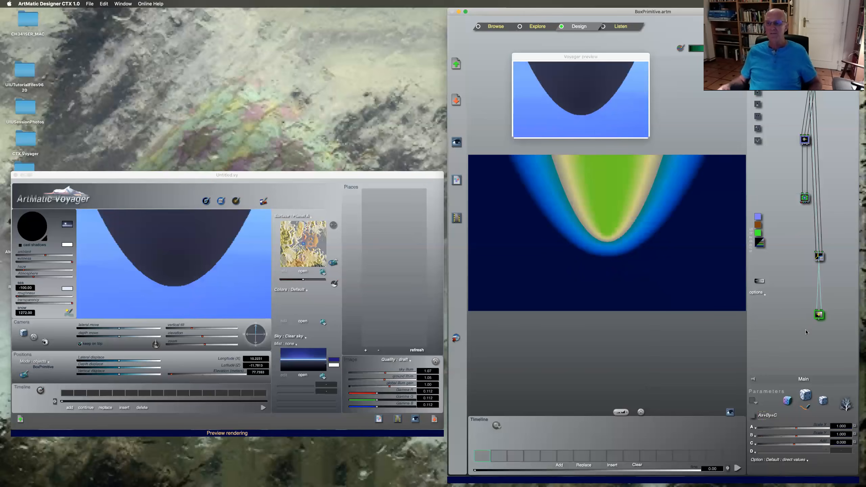
left_click(820, 316)
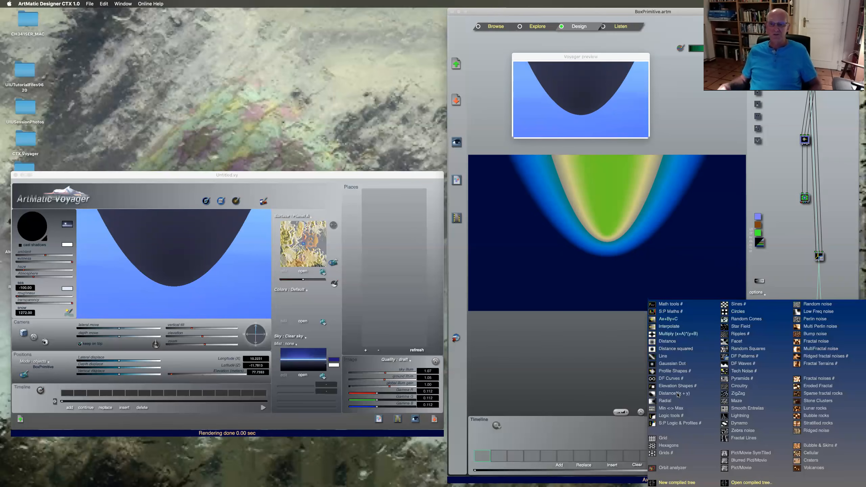
left_click(670, 417)
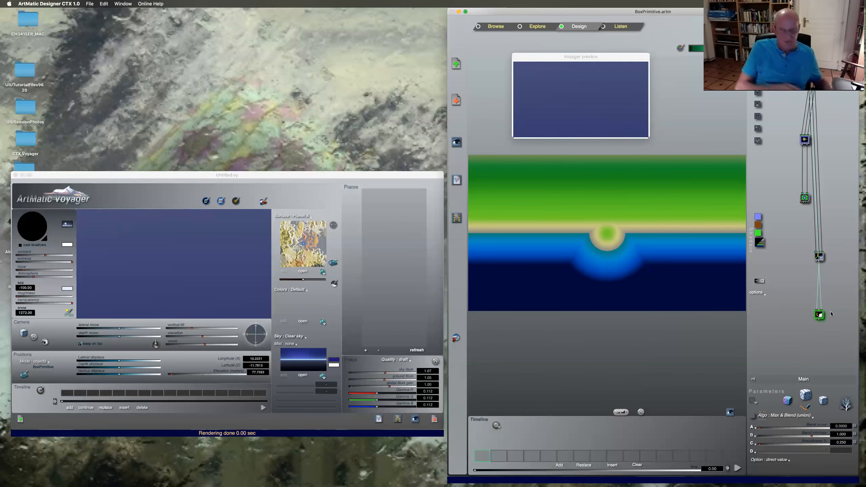
Insert a one-input, one-output tile below Semiregular tiles # and feed its inlet from the tiling's outlet 4.
left_click(805, 198)
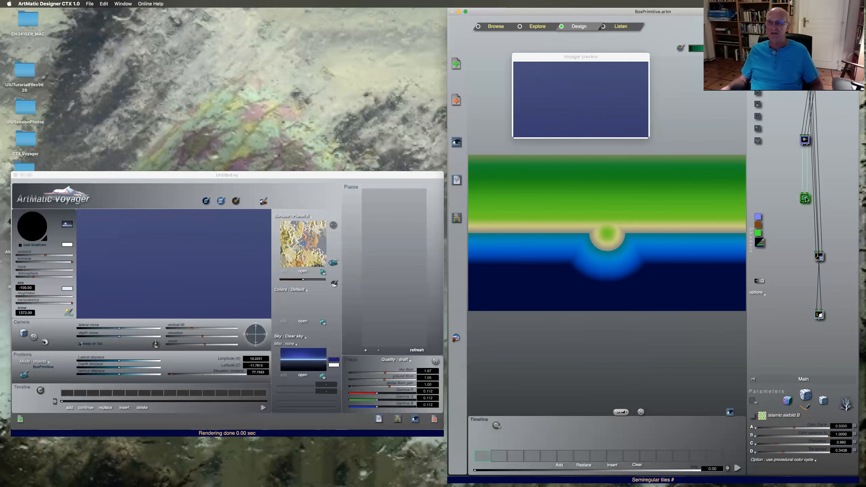
left_click(758, 93)
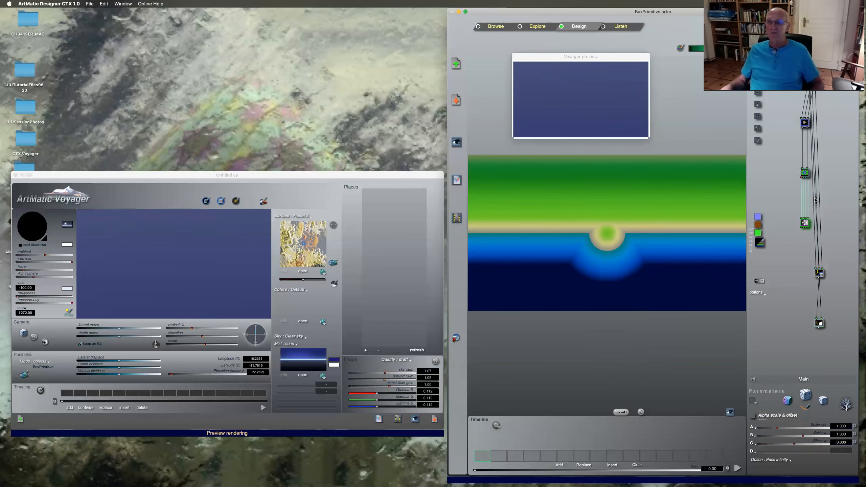
left_click(805, 224)
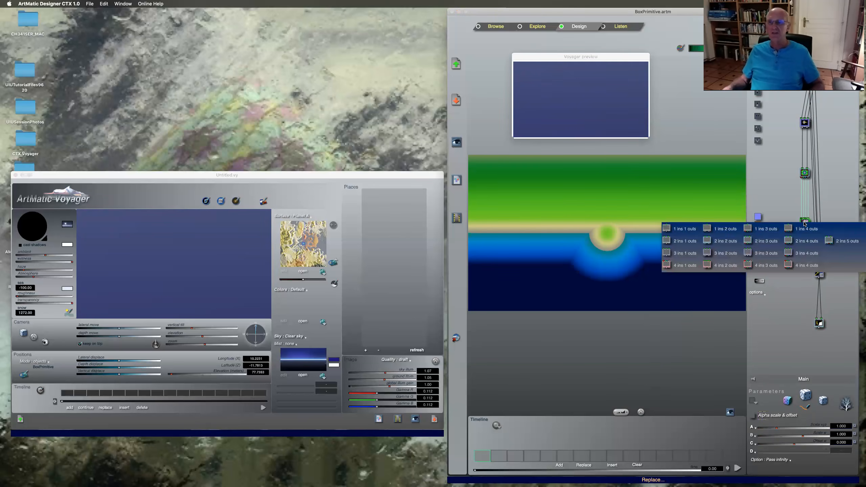
left_click(688, 229)
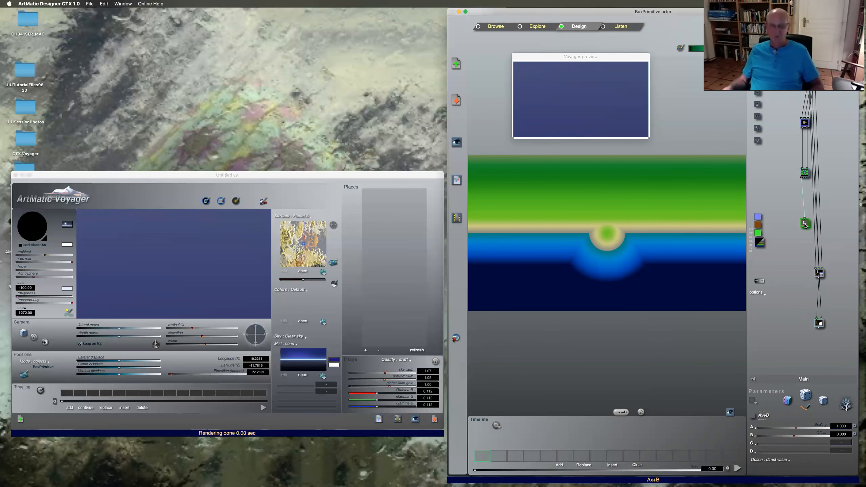
left_click(805, 174)
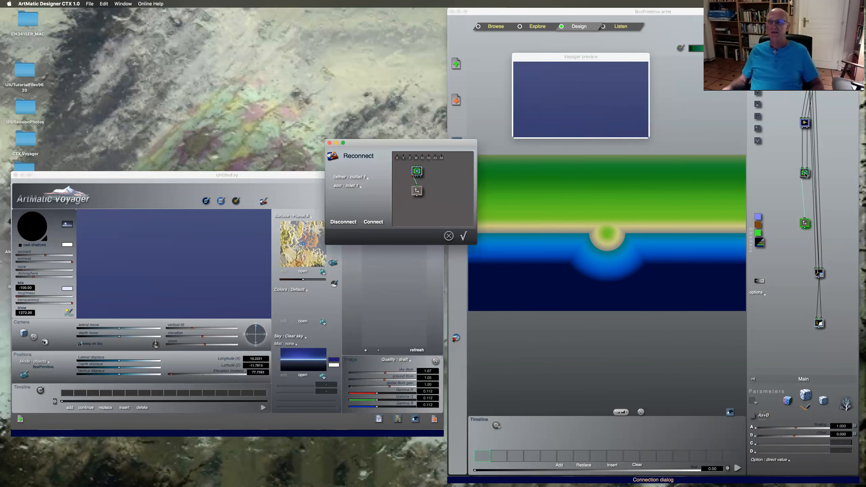
left_click(356, 177)
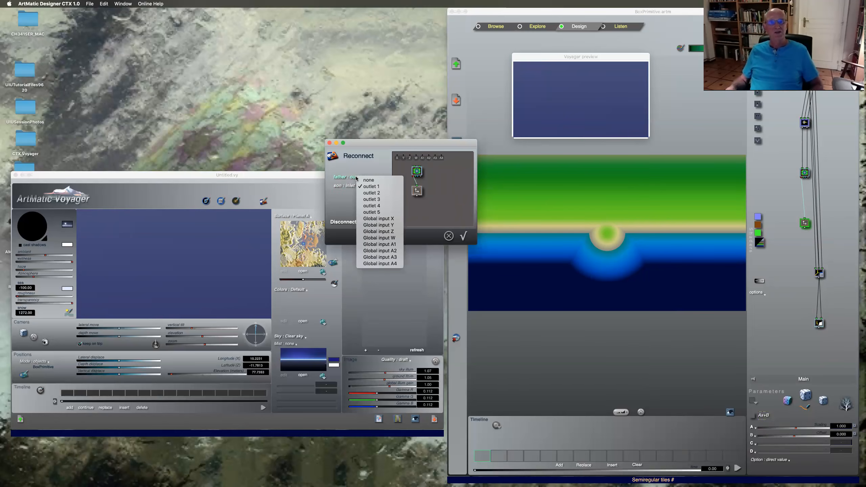
left_click(364, 206)
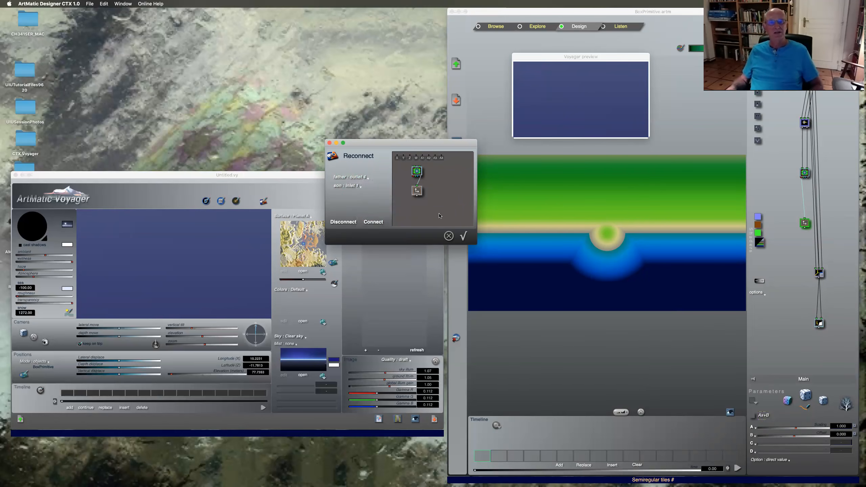
left_click(464, 236)
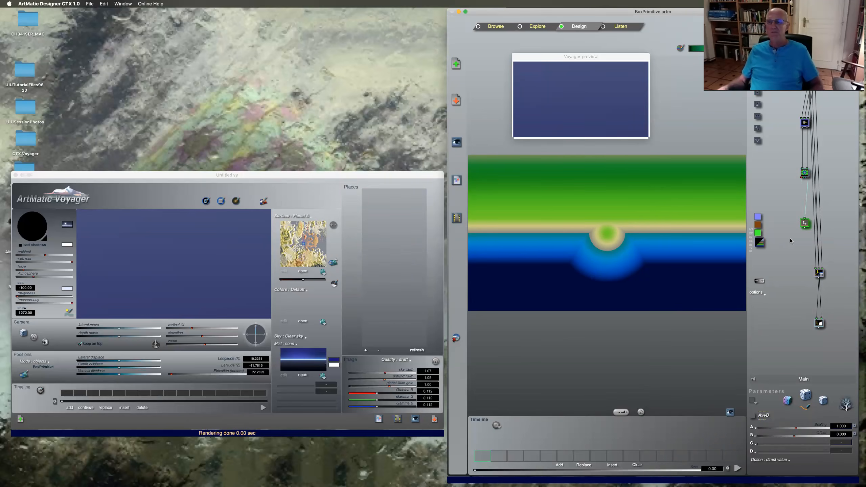
Make the new tile below Semiregular tiles # a Line shaders # component with the DF lines algorithm.
left_click(805, 224)
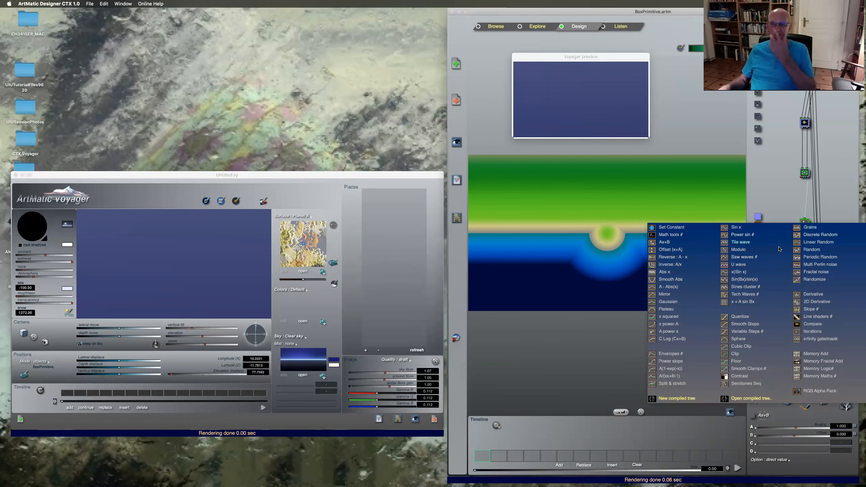
left_click(813, 318)
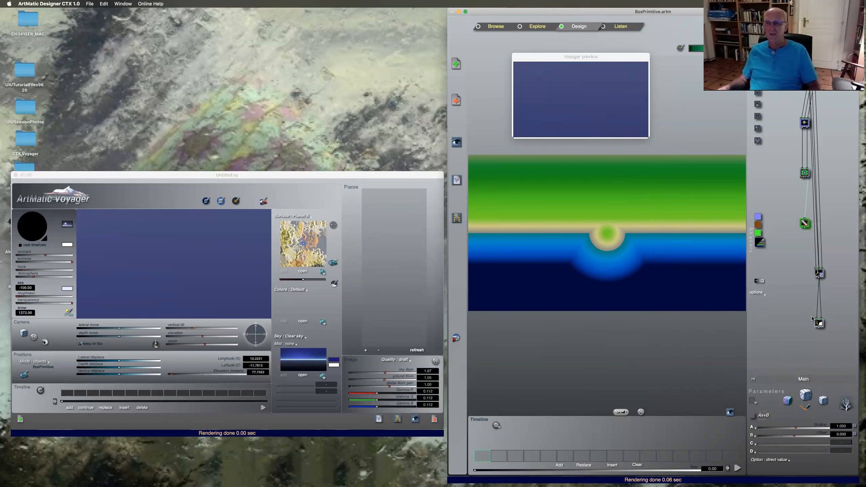
left_click(785, 415)
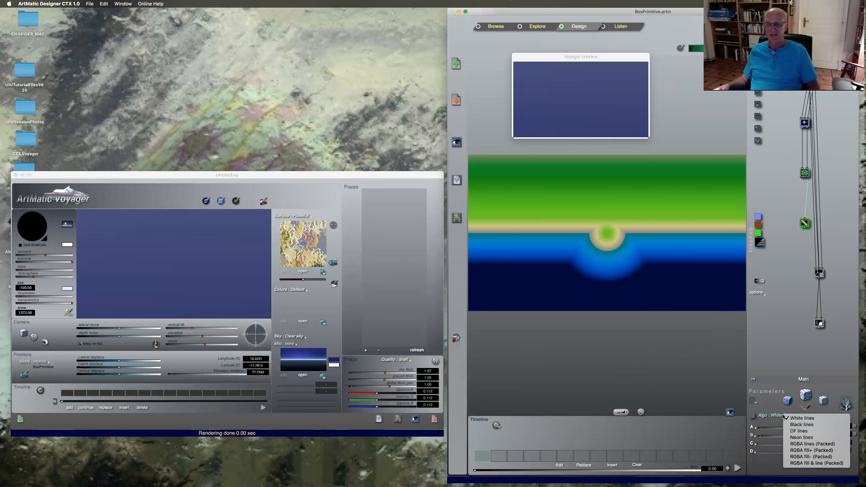
left_click(793, 433)
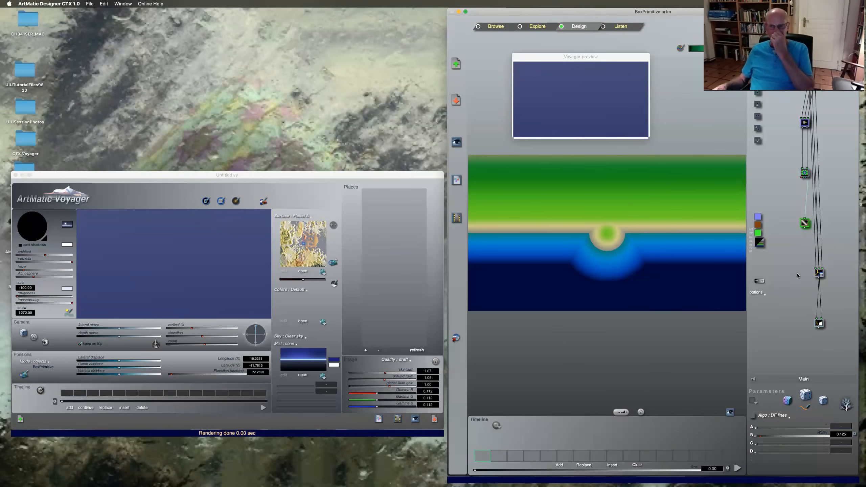
Try the Intersect with -abs(y) algorithm on the Logic tools # tile.
left_click(820, 325)
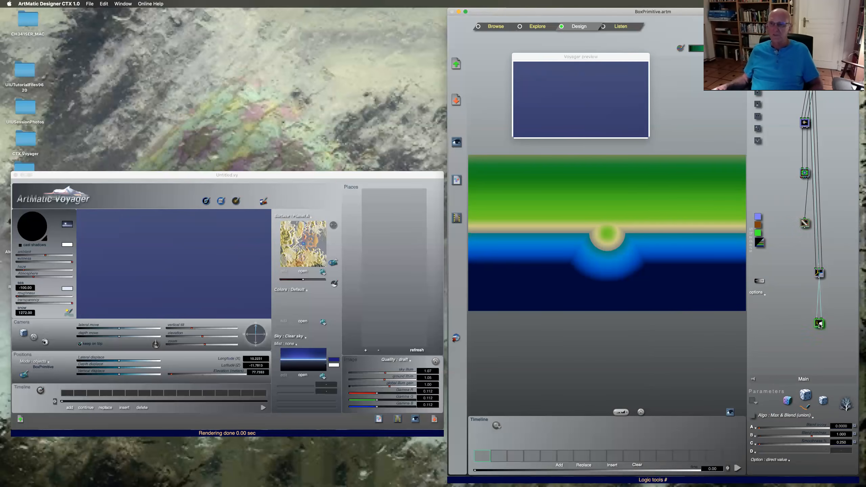
left_click(798, 417)
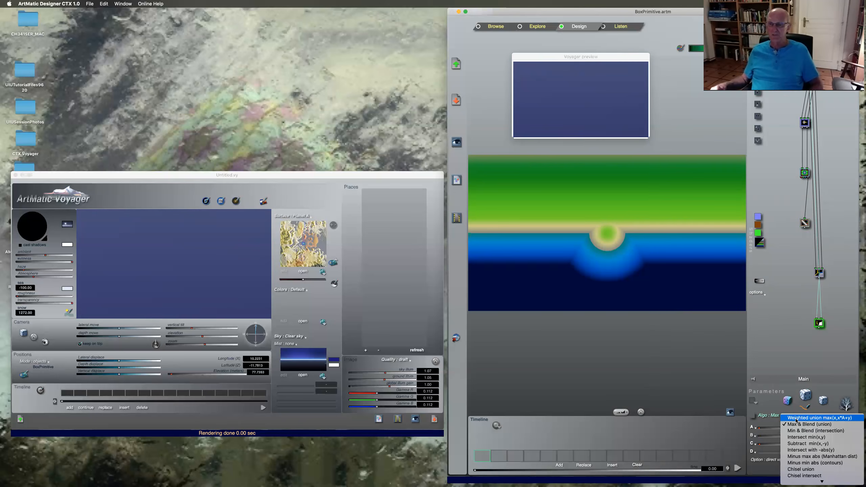
left_click(797, 450)
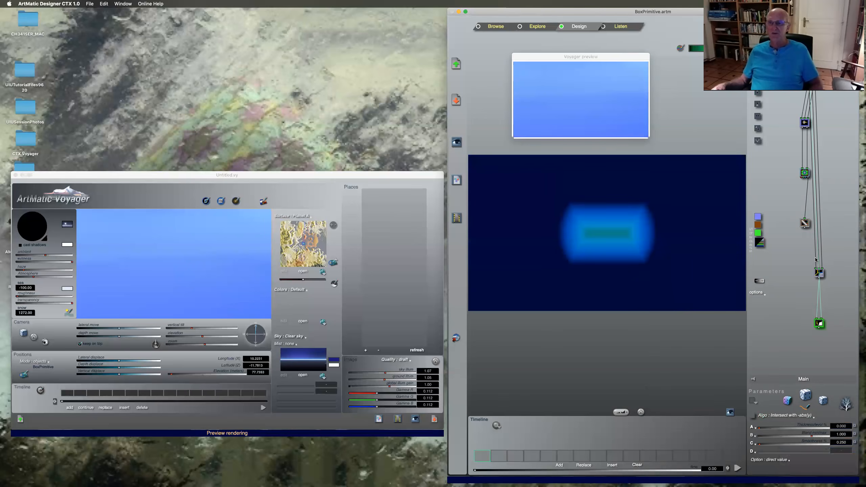
Connect outlet 1 of the Line shaders # tile to inlet 1 of the Logic tools # tile.
left_click(805, 224)
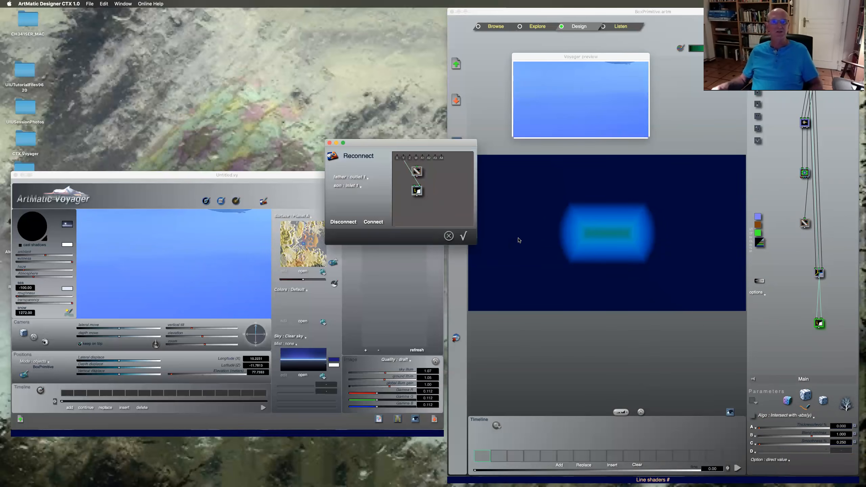
left_click(355, 187)
left_click(363, 190)
left_click(378, 223)
left_click(464, 236)
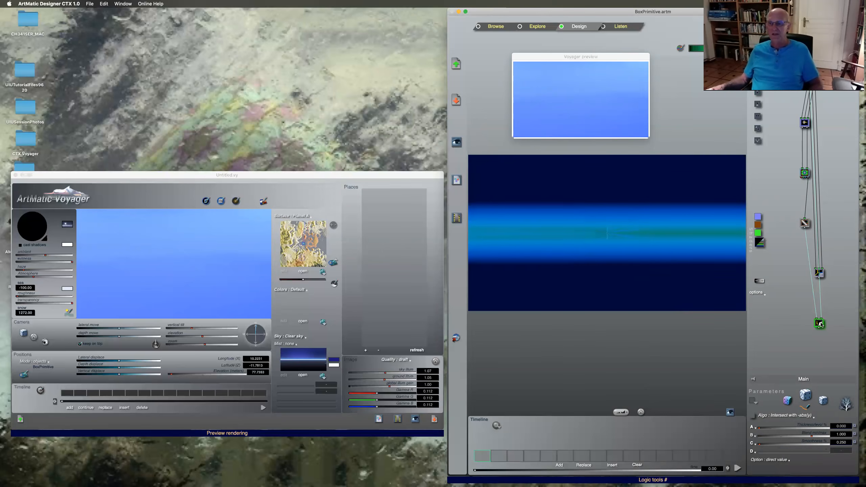
Connect outlet 1 of the Sphere tile to inlet 2 of the Logic tools # tile.
left_click(819, 278)
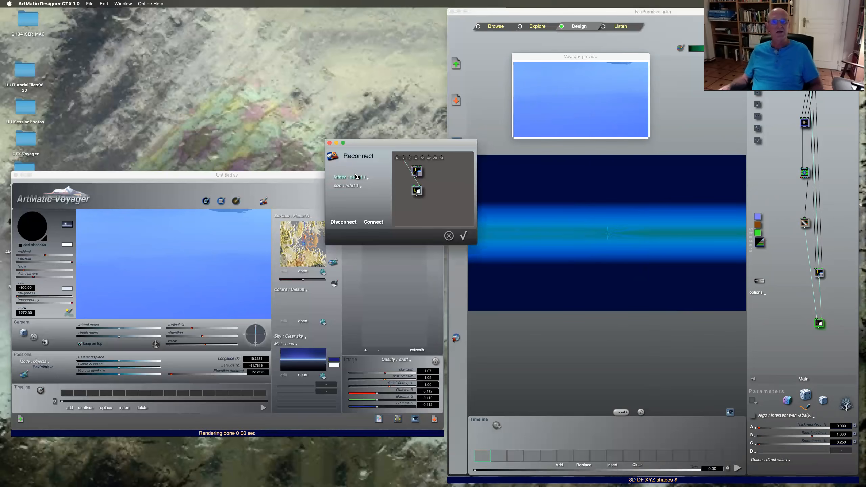
left_click(355, 188)
left_click(358, 195)
left_click(464, 236)
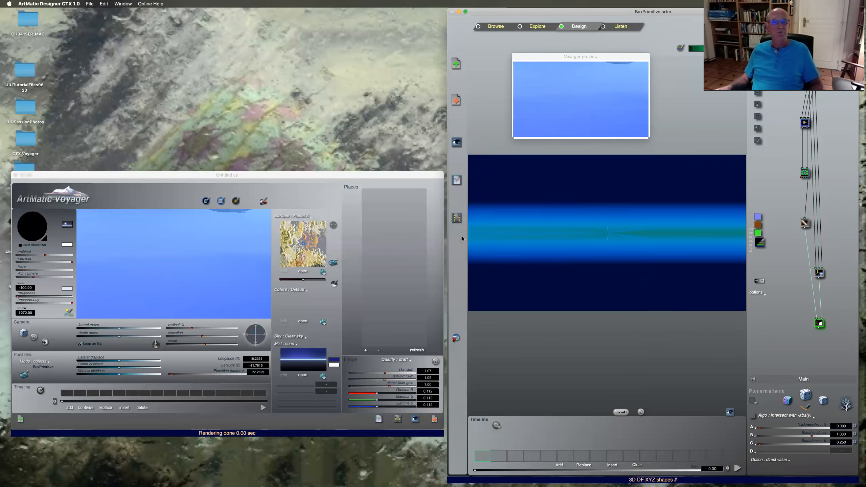
Change the Logic tools # algorithm to Intersect min(x,y) and adjust Voyager's vertical camera tilt to frame the sphere.
left_click(191, 328)
left_click_drag(191, 327, 198, 326)
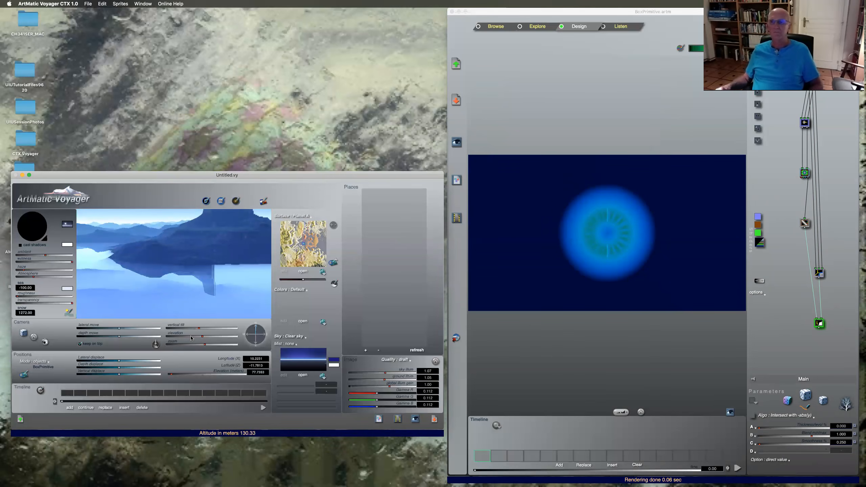
left_click(790, 416)
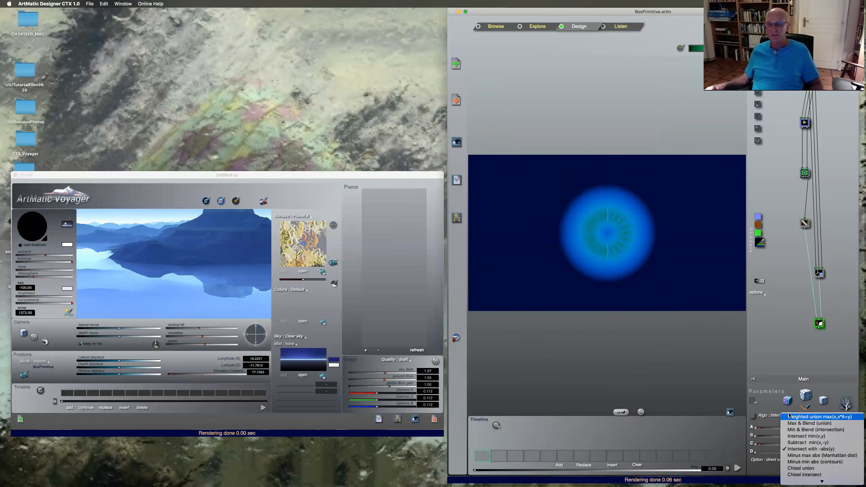
left_click(796, 437)
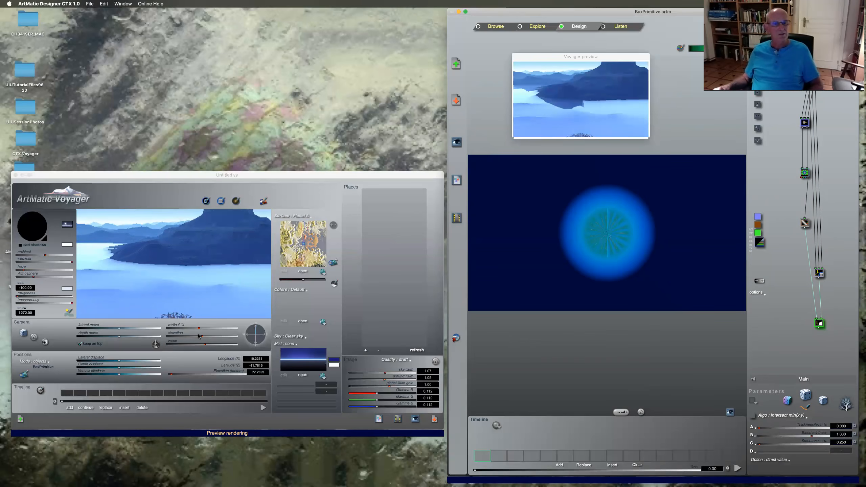
left_click_drag(199, 328, 193, 329)
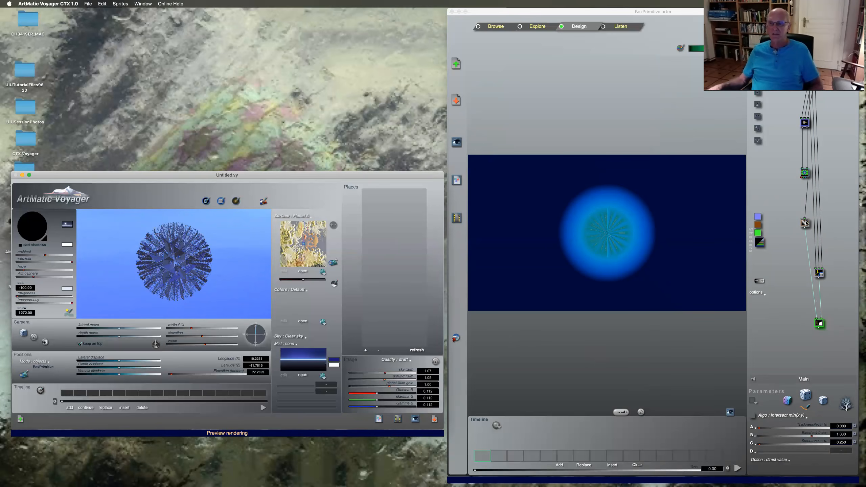
Thicken the carved lattice by raising the Line shaders # tile's width to 0.875.
left_click(805, 223)
left_click_drag(761, 438, 764, 438)
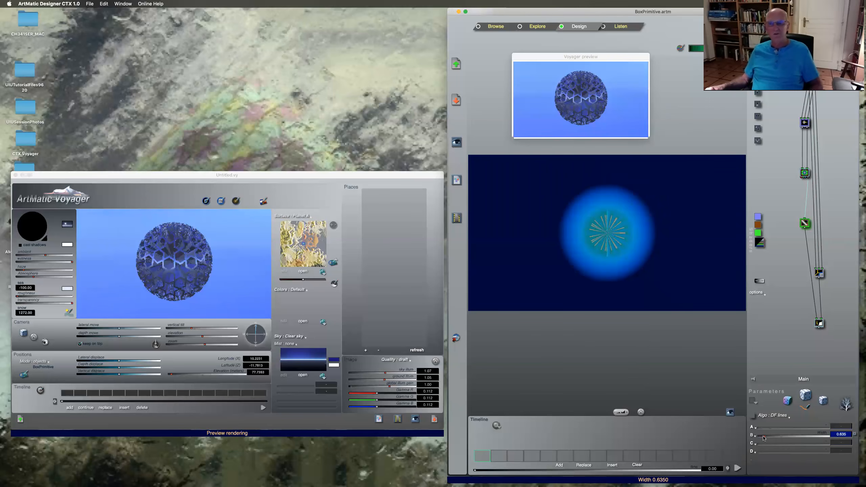
left_click_drag(763, 438, 767, 438)
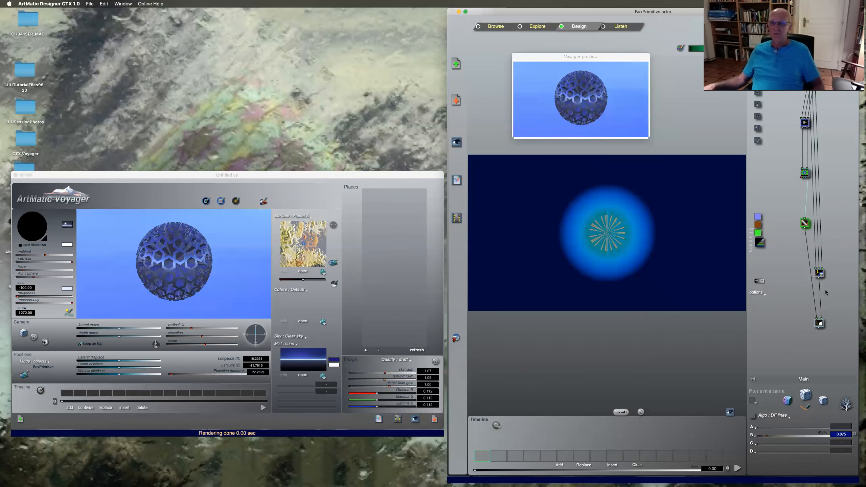
Insert an Abs x tile with option Orient - below the Sphere tile and move Voyager's camera closer to the sphere.
left_click(820, 275)
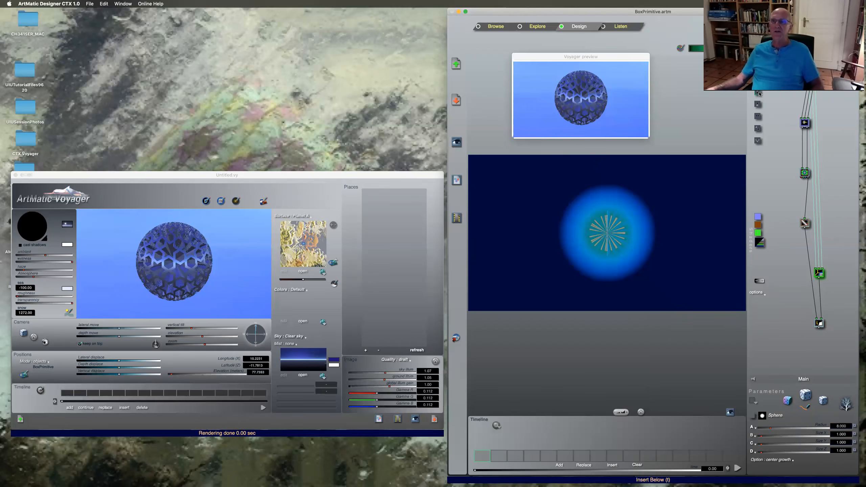
left_click(760, 103)
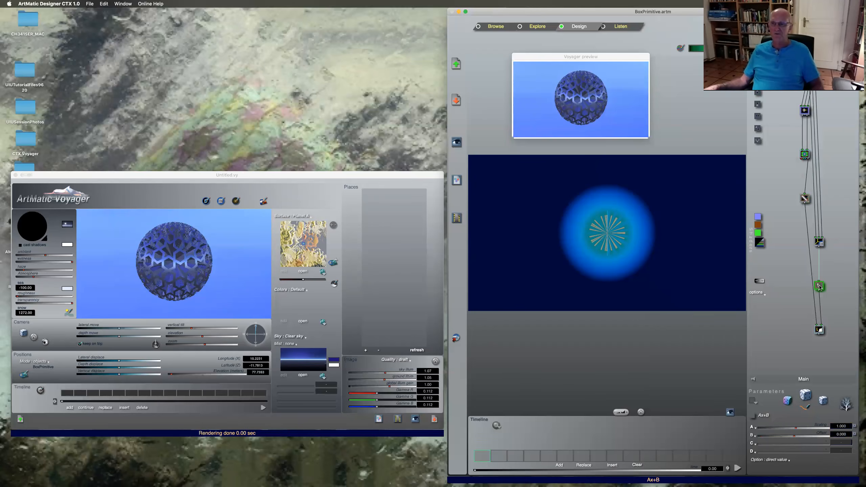
left_click(819, 286)
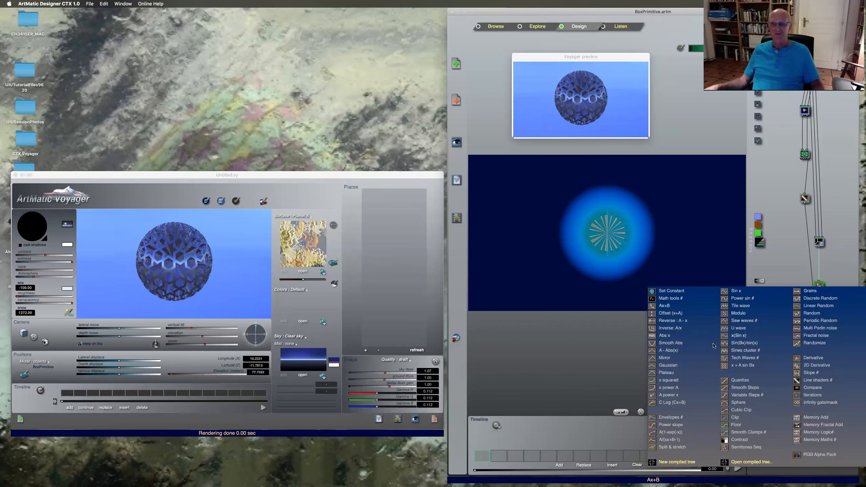
left_click(663, 337)
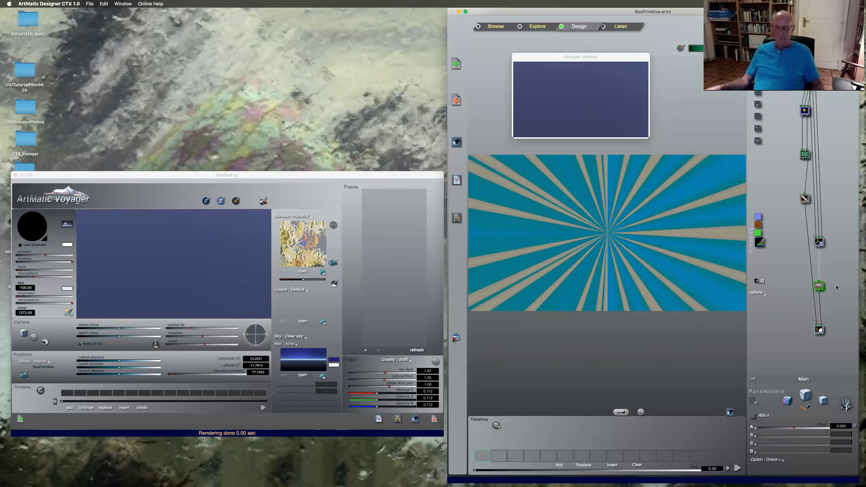
left_click(772, 460)
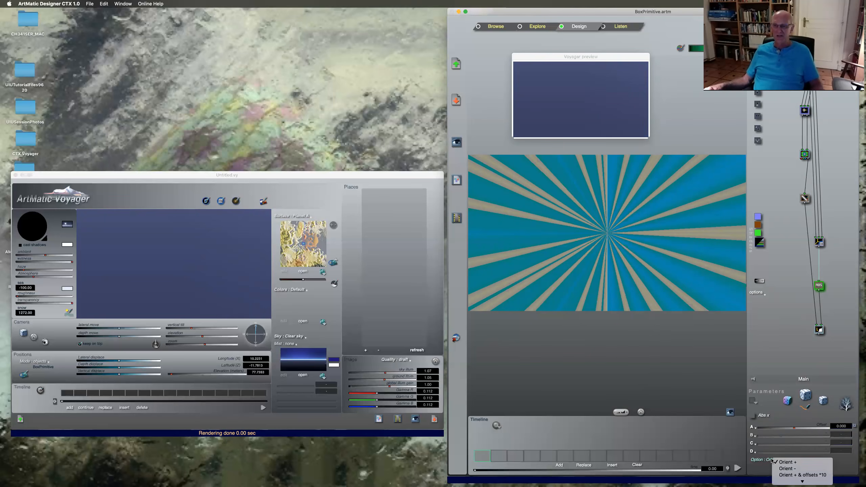
left_click(785, 470)
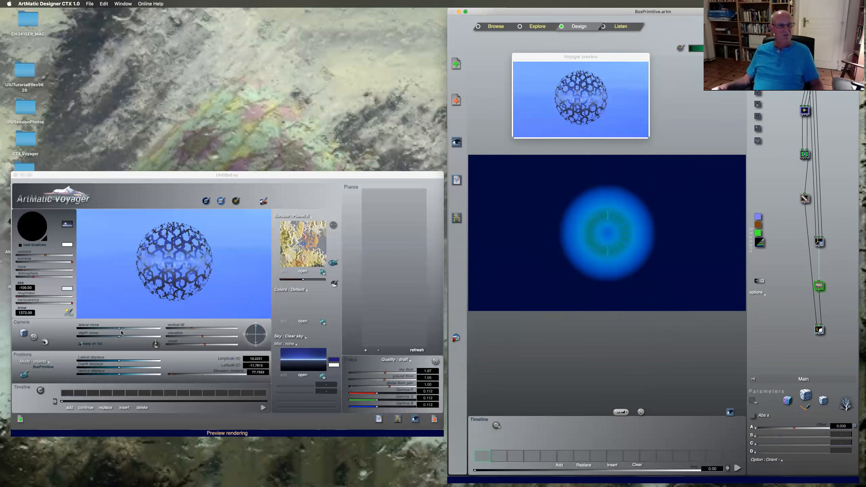
left_click_drag(118, 337, 123, 337)
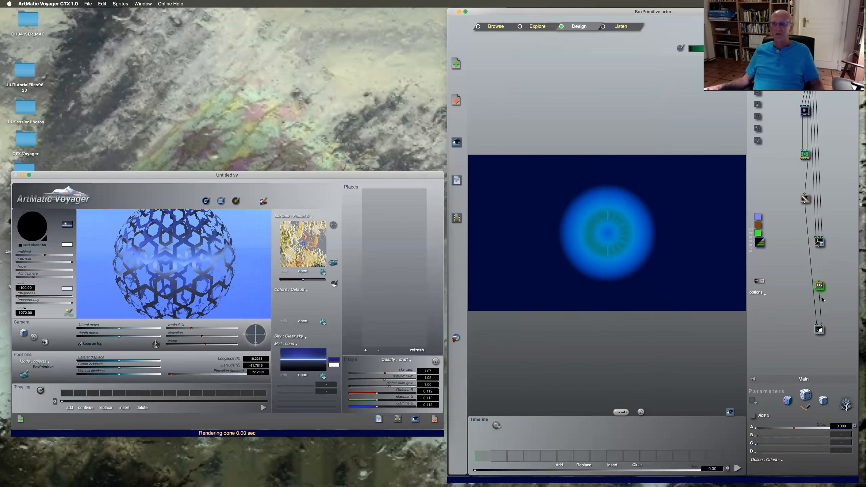
Replace the Abs x tile with a Mirror tile and set its offset to 0.200.
left_click(819, 287)
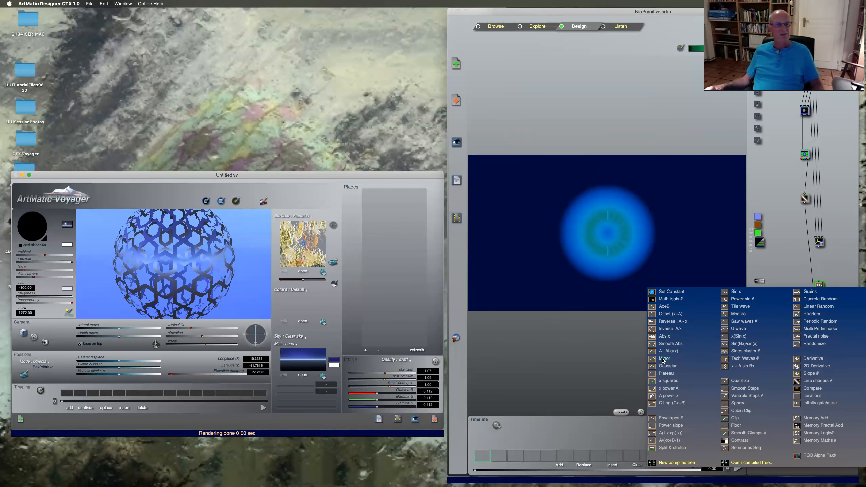
left_click(664, 358)
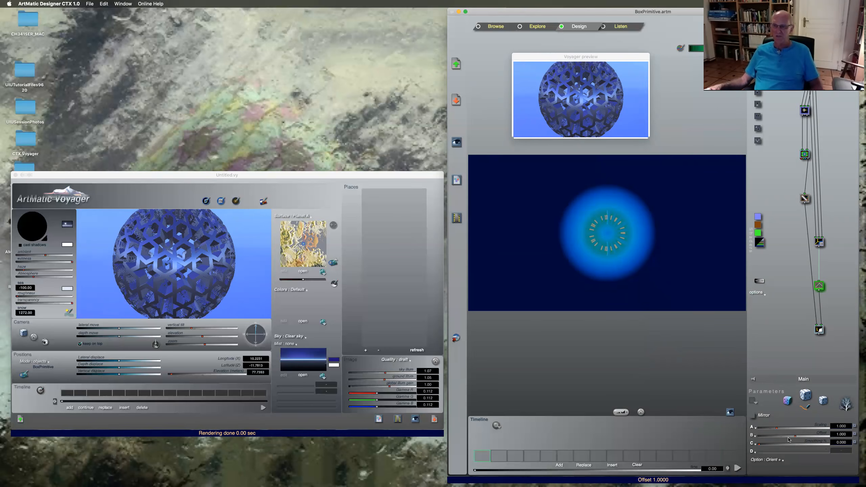
left_click(842, 435)
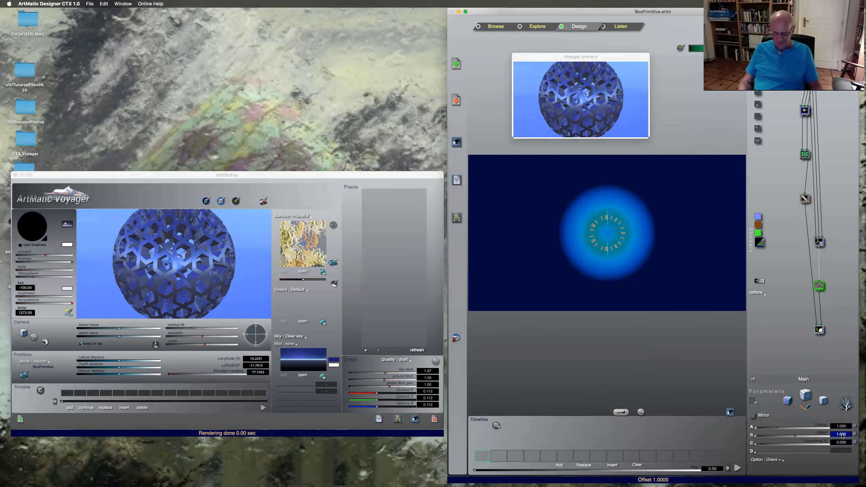
type("0.200")
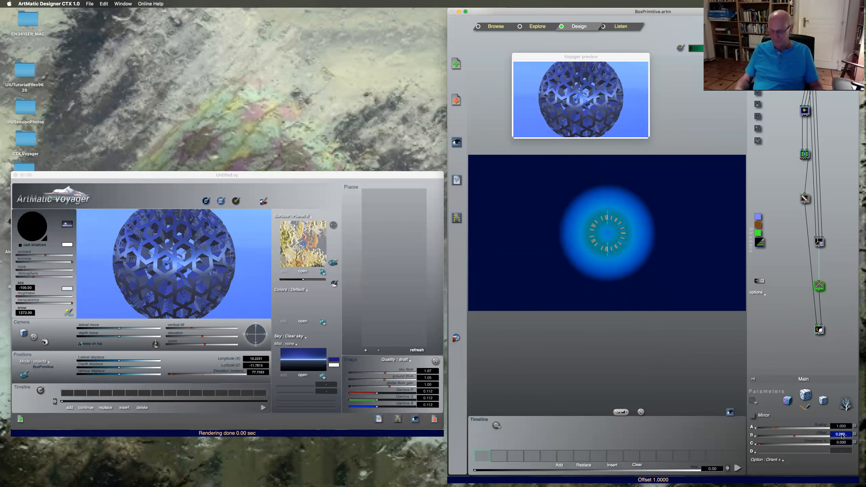
key("Return")
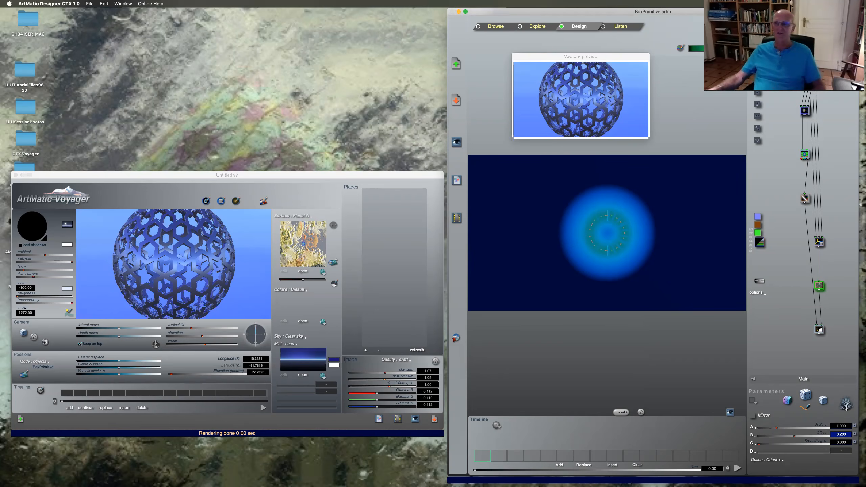
Insert a 3D Scale tile below the Translate & Rotate oY tile and group the branch down to Logic tools # into a compiled tree.
left_click(811, 67)
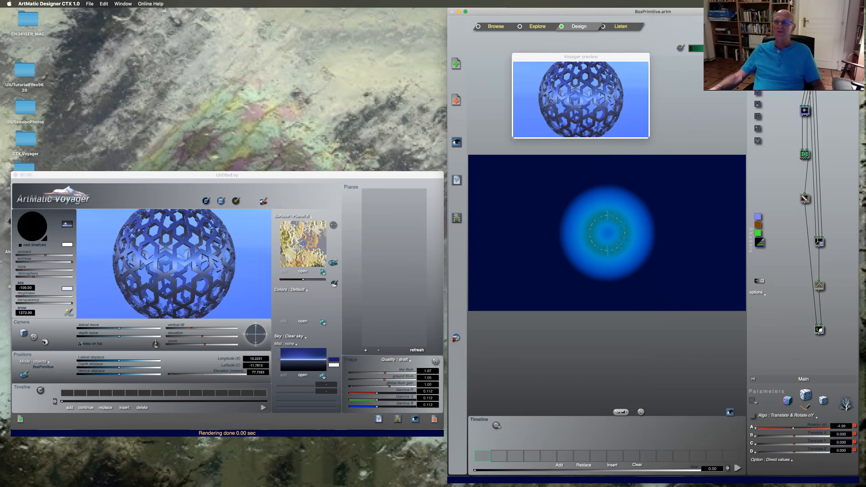
left_click(758, 92)
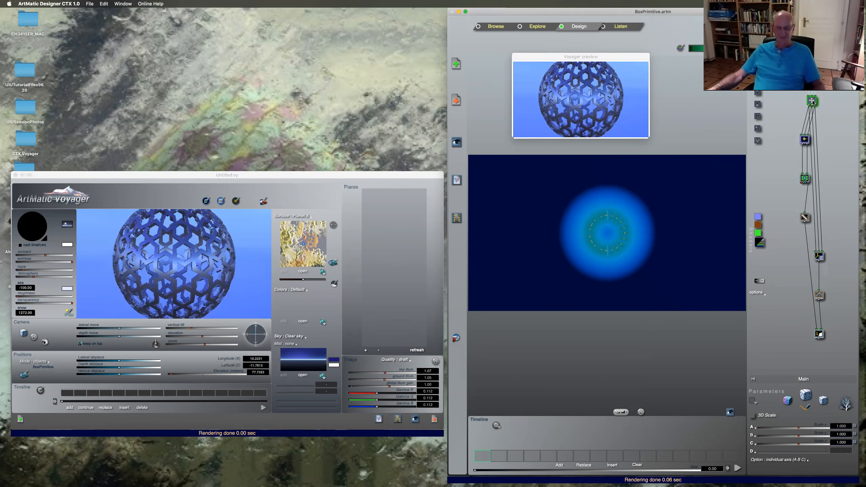
left_click(818, 336, "shift")
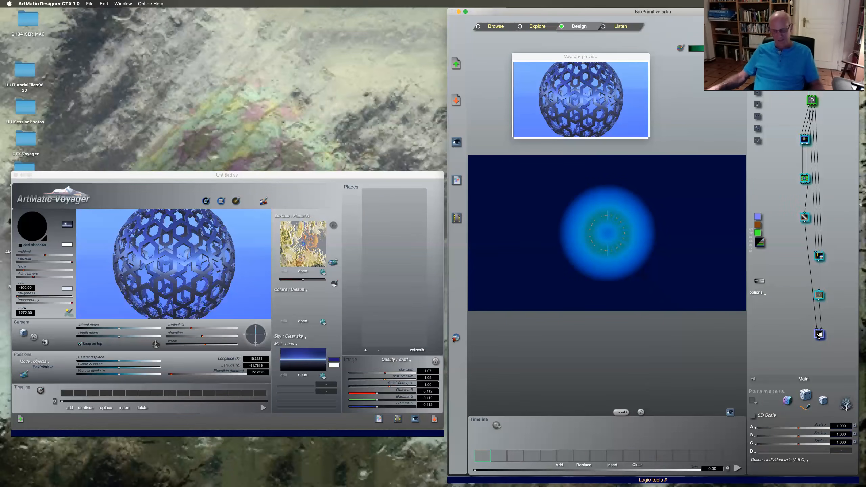
key("Delete")
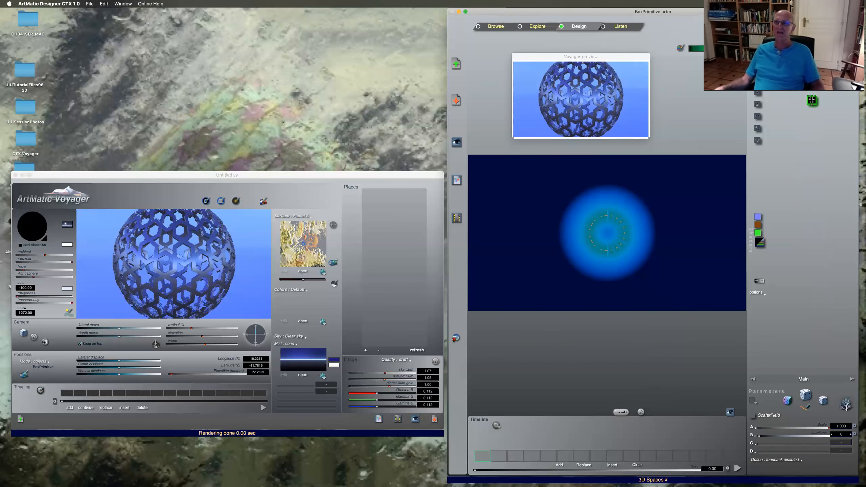
Add an Ax+By+Cz tile beneath the Translate & Rotate oY tile, alongside the ScalarField compiled tree.
left_click(812, 100)
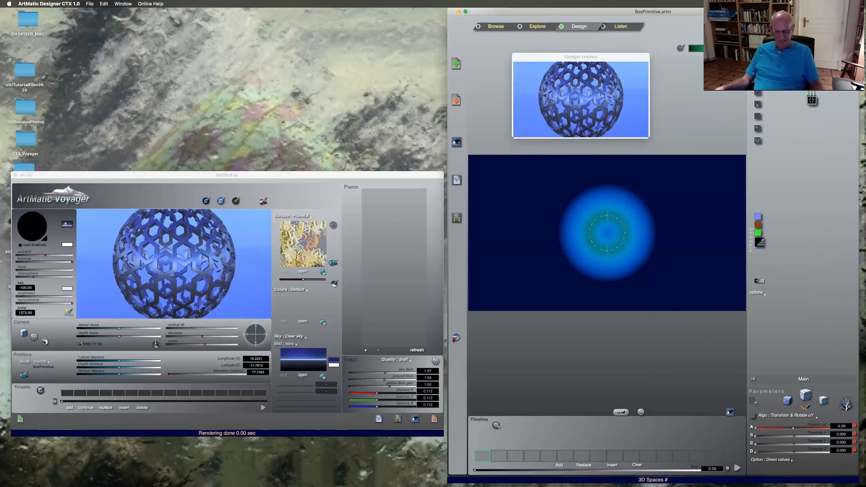
left_click(757, 80)
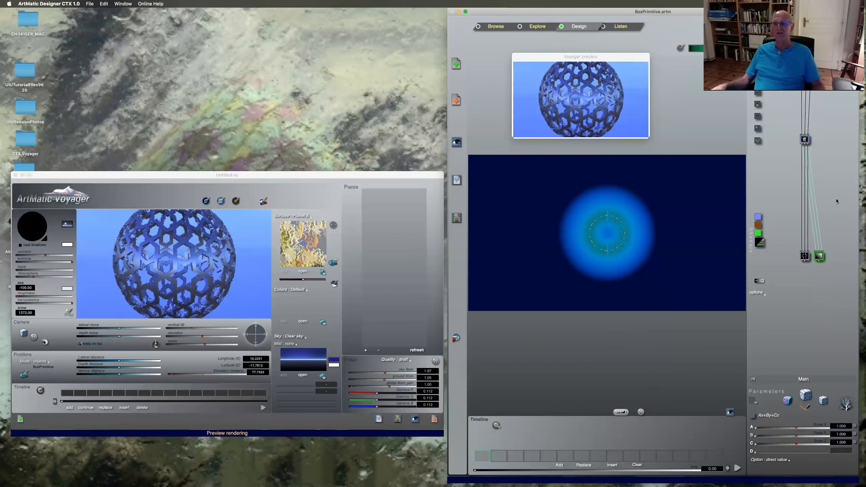
left_click(805, 256)
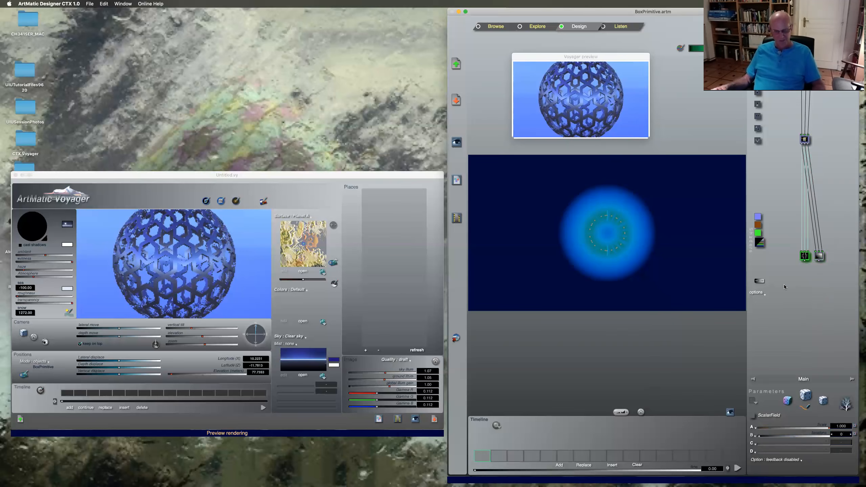
left_click(819, 257)
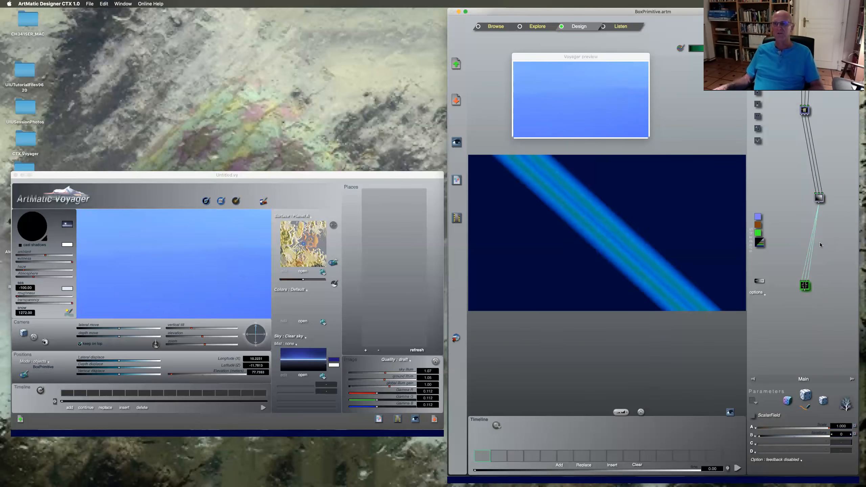
left_click(819, 200)
key("Delete")
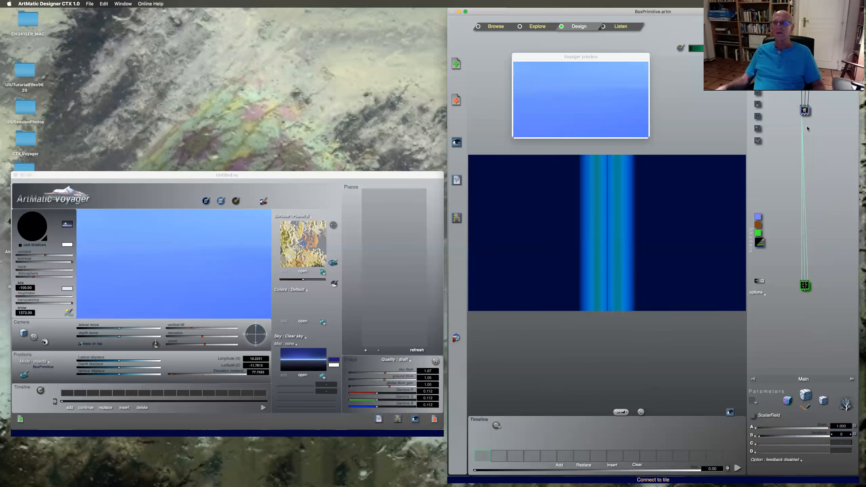
key("super+z")
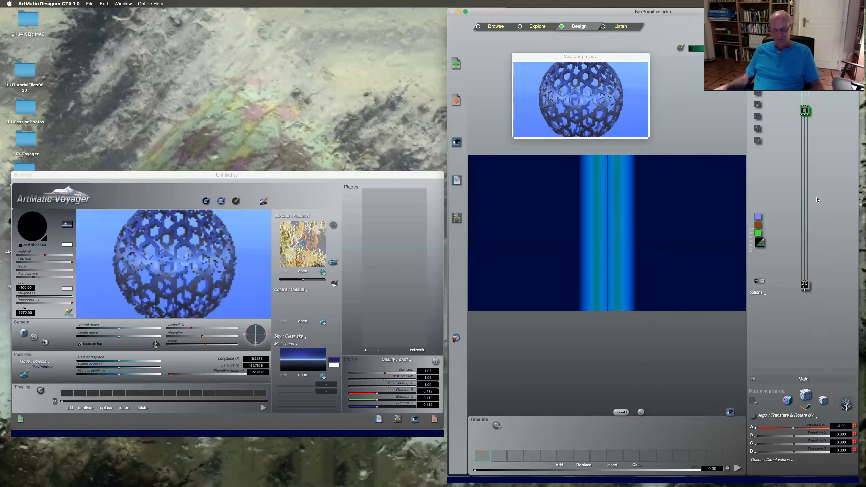
Replace the Ax+By+Cz tile with a copy of the ScalarField compiled tree.
left_click(806, 284)
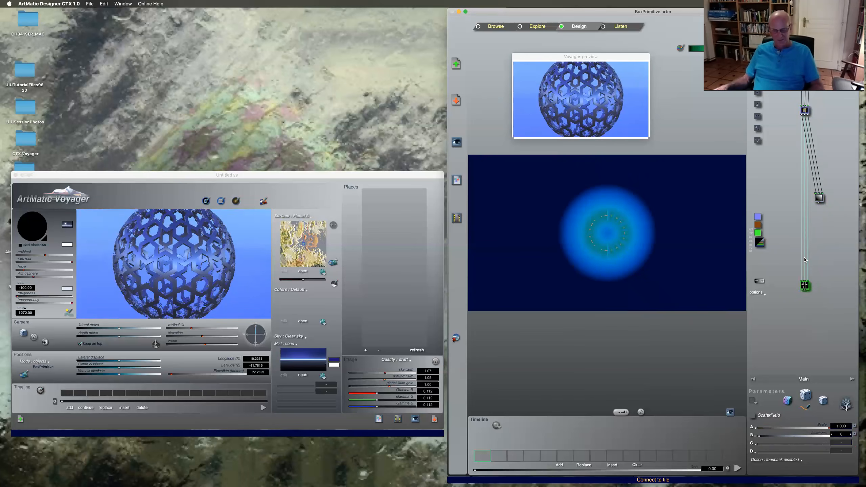
left_click(820, 200)
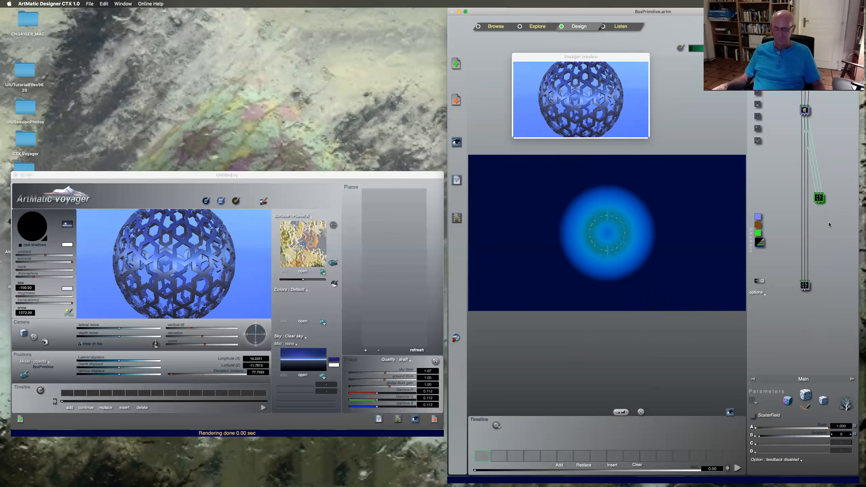
Insert a tile below the original ScalarField compiled tree and make it a 2 ins 1 outs Logic tools # tile.
left_click(812, 285)
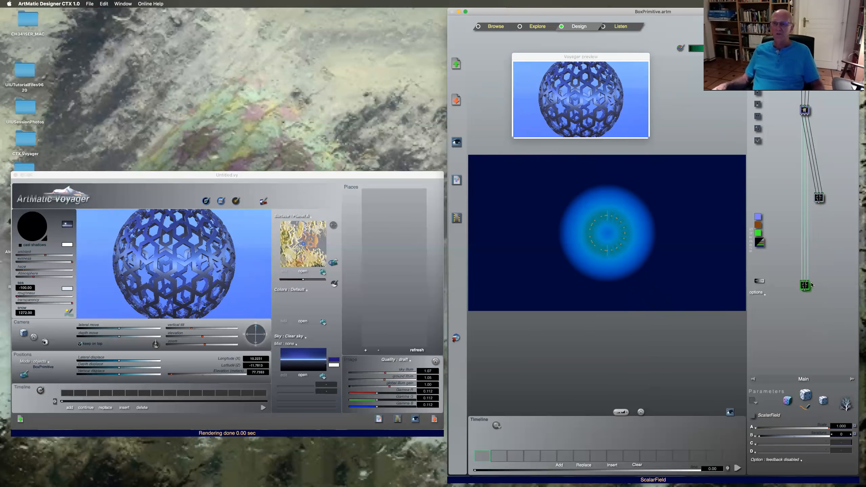
left_click(800, 302)
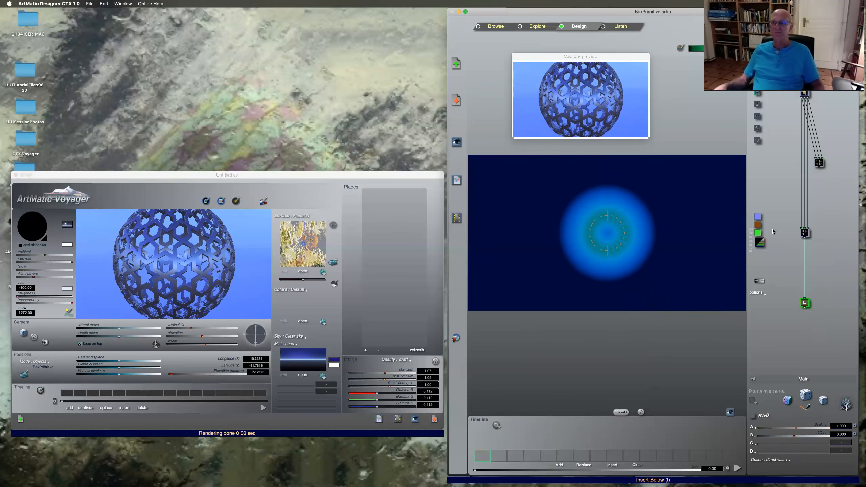
left_click(804, 303)
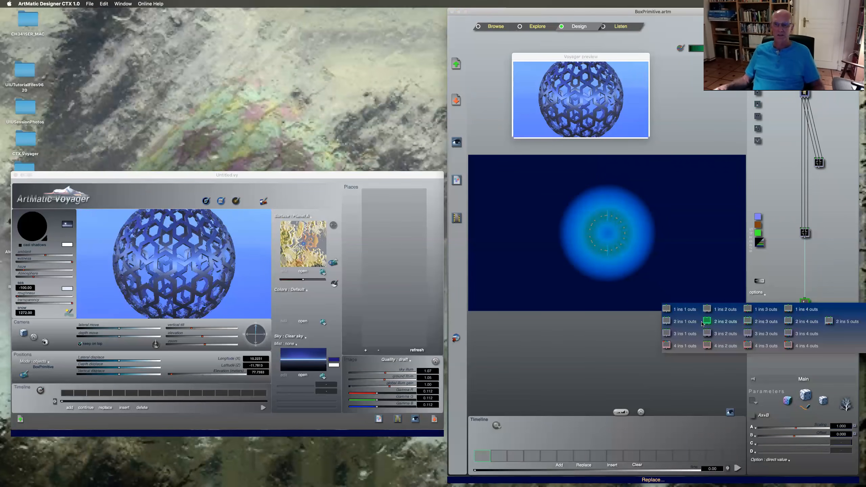
left_click(668, 322)
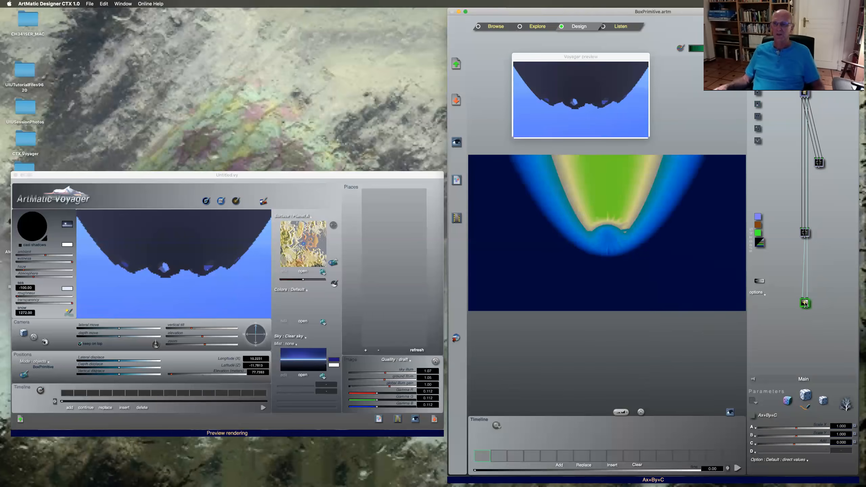
left_click(805, 302)
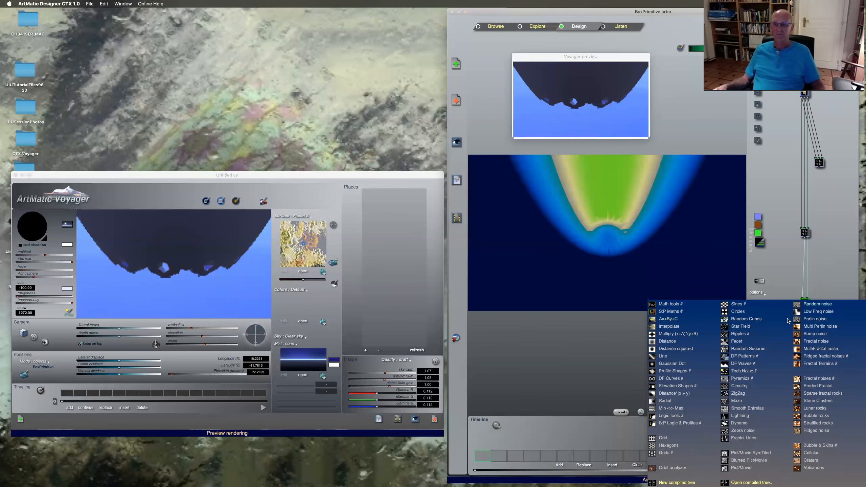
left_click(678, 416)
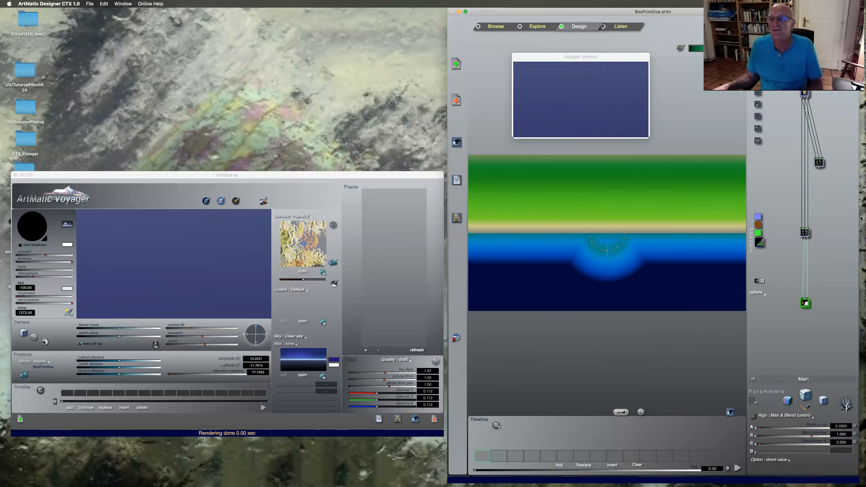
Open the copied ScalarField compiled tree and change its Logic tools # algorithm to Subtract min(x,-y).
left_click(820, 164)
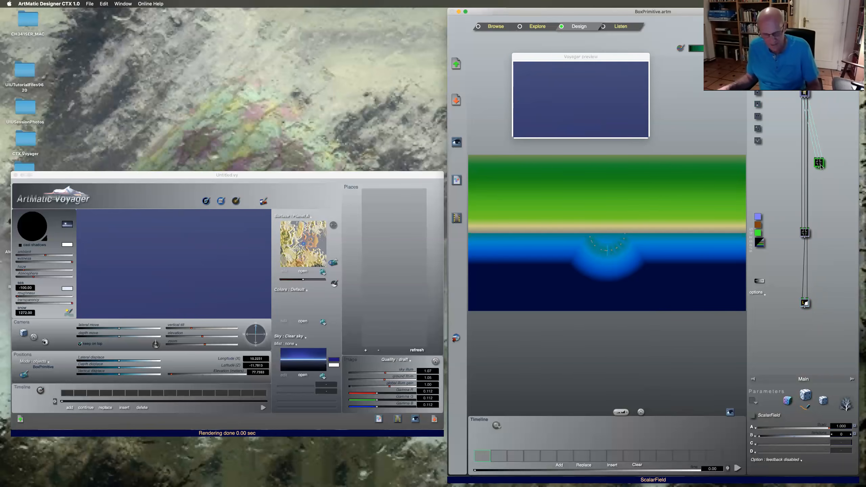
double_click(820, 164)
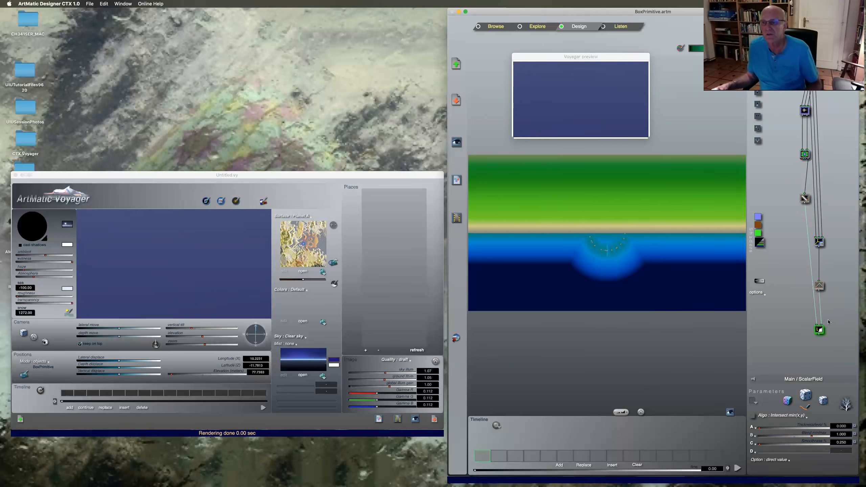
left_click(788, 417)
left_click(795, 445)
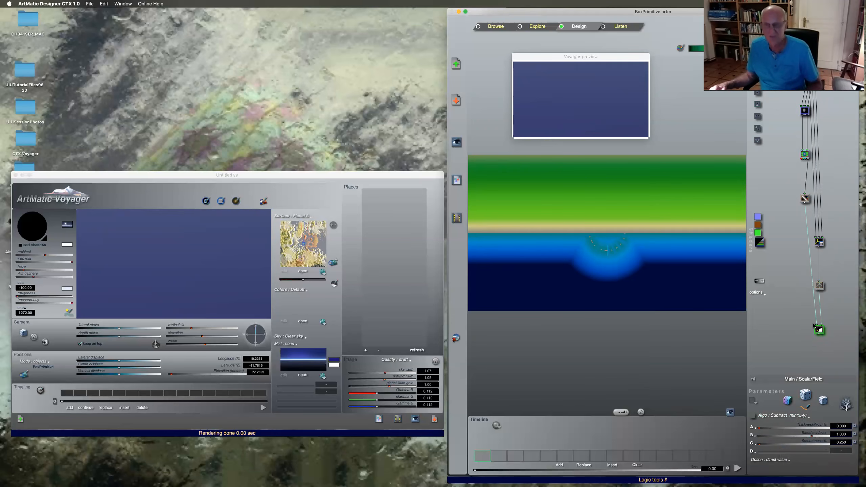
In the copied compiled tree, reconnect the Line shaders # tile to the Logic tools # tile's inlet 2 and the Mirror tile to inlet 1.
left_click(805, 200)
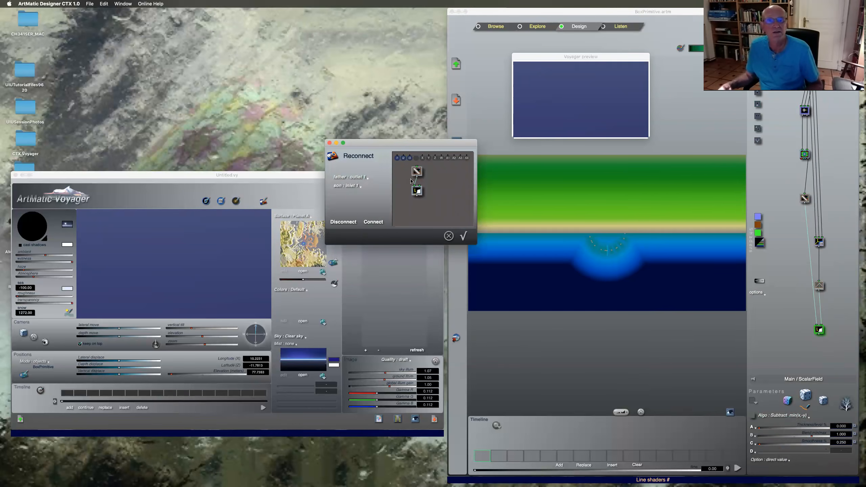
left_click(353, 187)
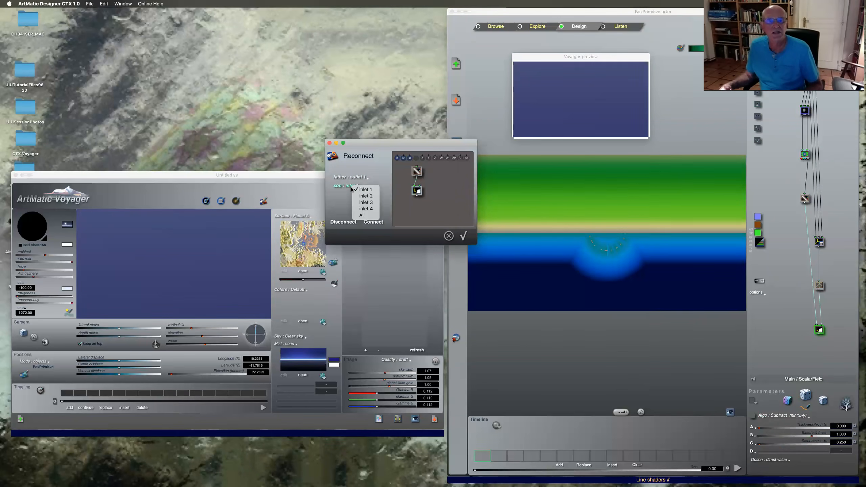
left_click(357, 198)
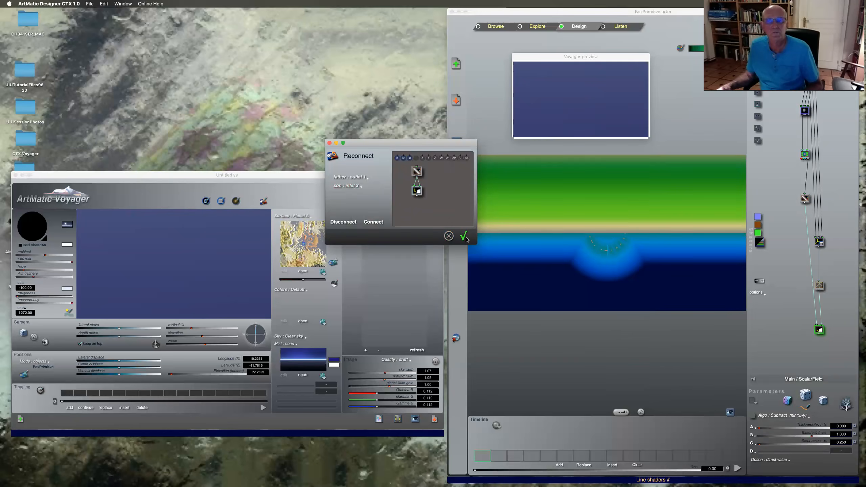
left_click(466, 238)
left_click_drag(820, 288, 820, 330)
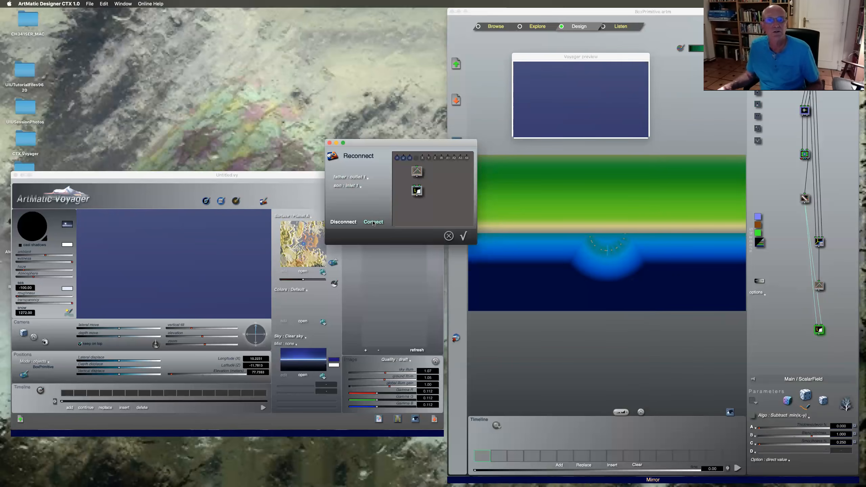
left_click(464, 237)
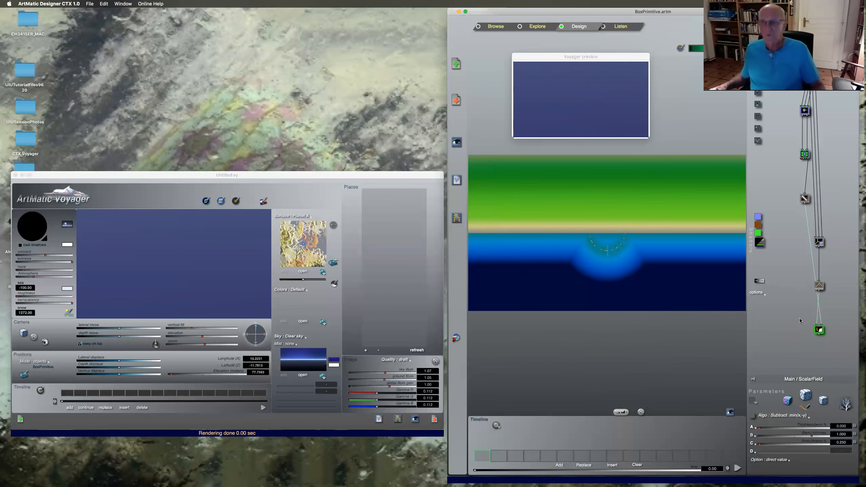
Return to the main tree, delete its Logic tools # tile, and move the ScalarField copy down beside the original in the bottom row.
double_click(788, 318)
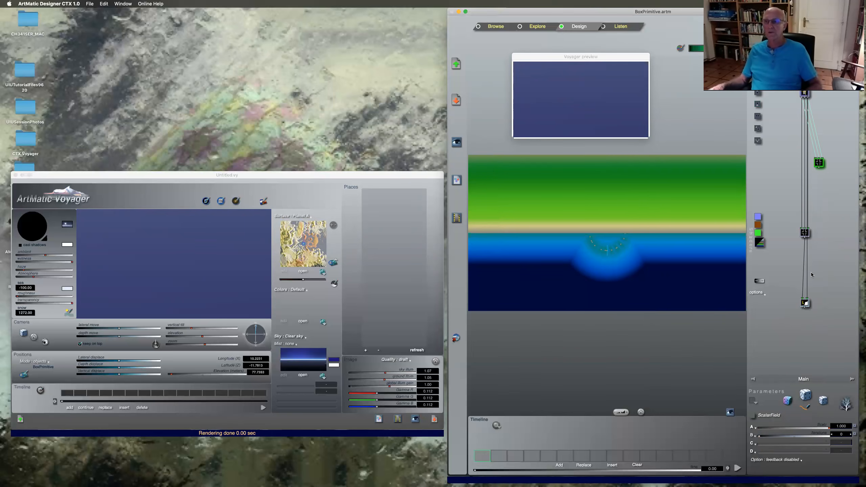
left_click(806, 303)
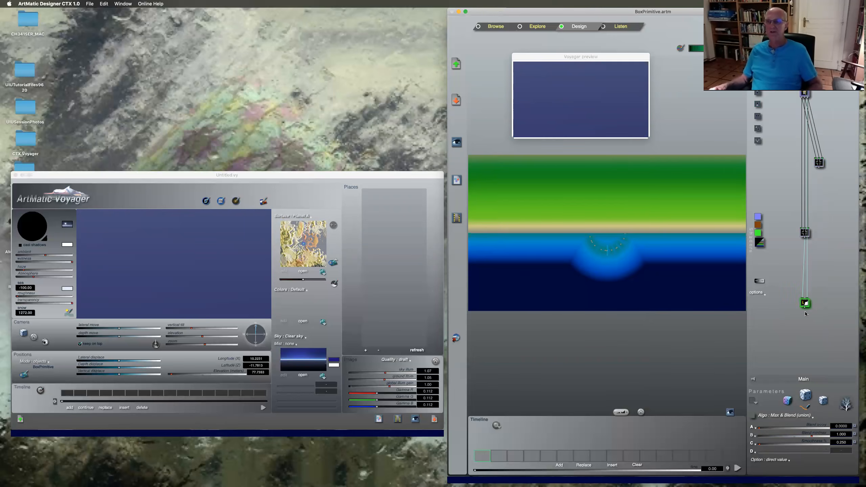
key("Delete")
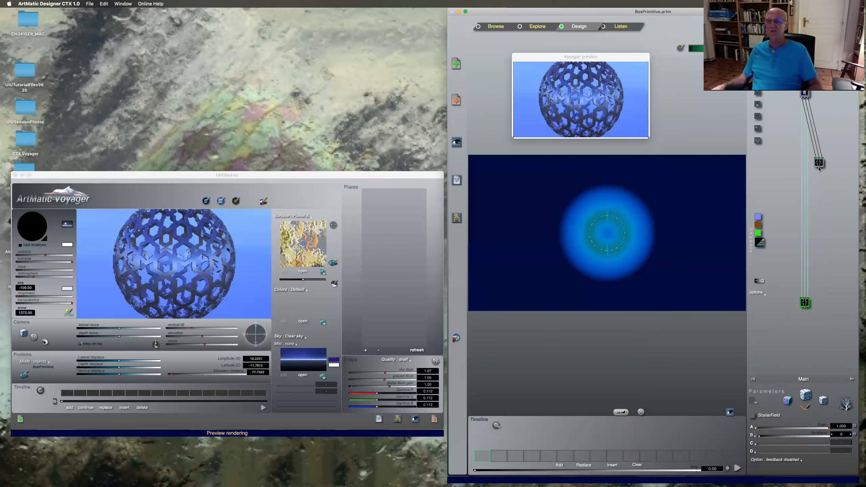
left_click(819, 165)
key("Down")
key("Down")
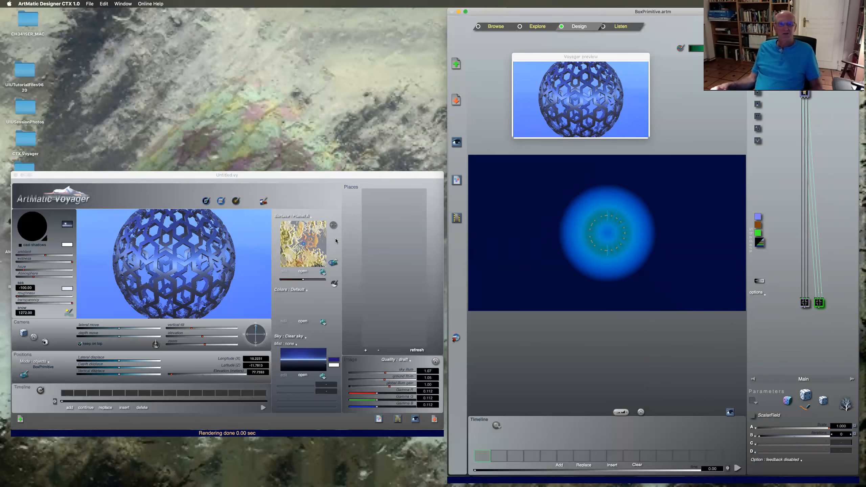
Swap the order of the two ScalarField trees and back, refreshing the Voyager hot link each time to compare both objects.
left_click(823, 307)
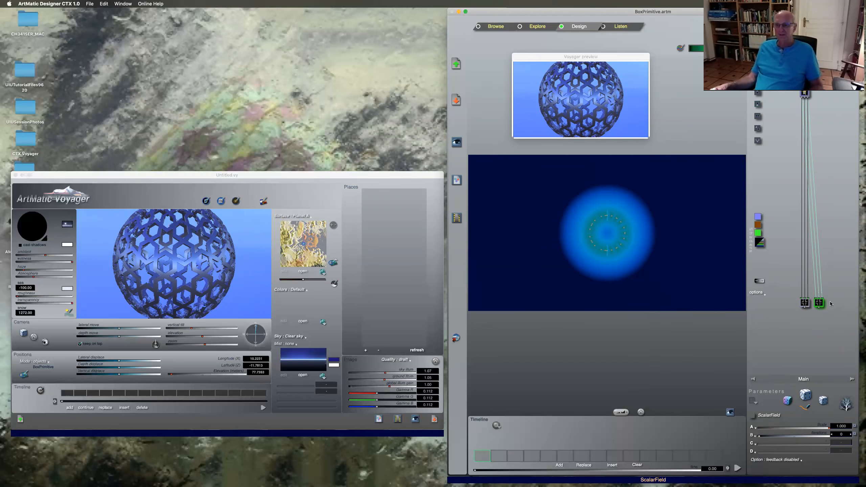
key("Delete")
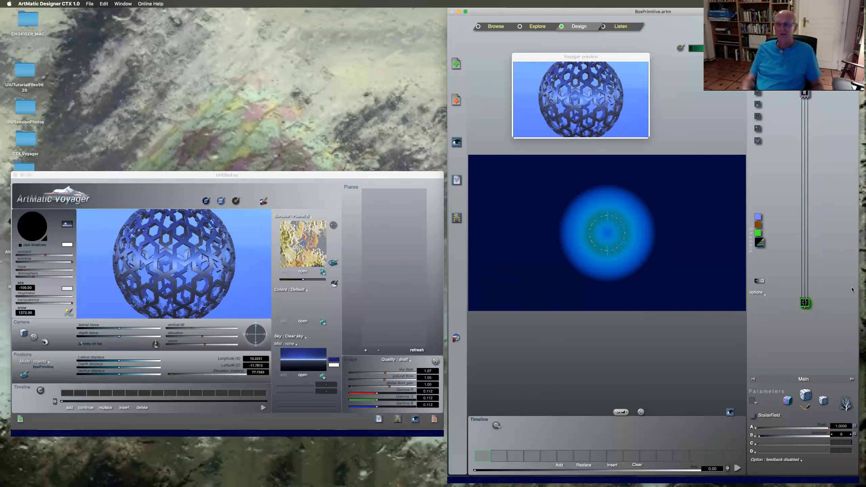
key("super+z")
left_click(457, 338)
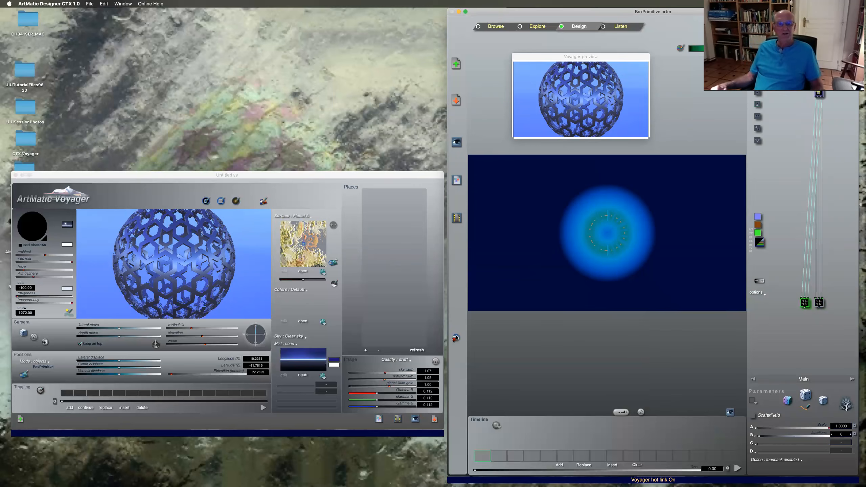
left_click(457, 338)
left_click(457, 339)
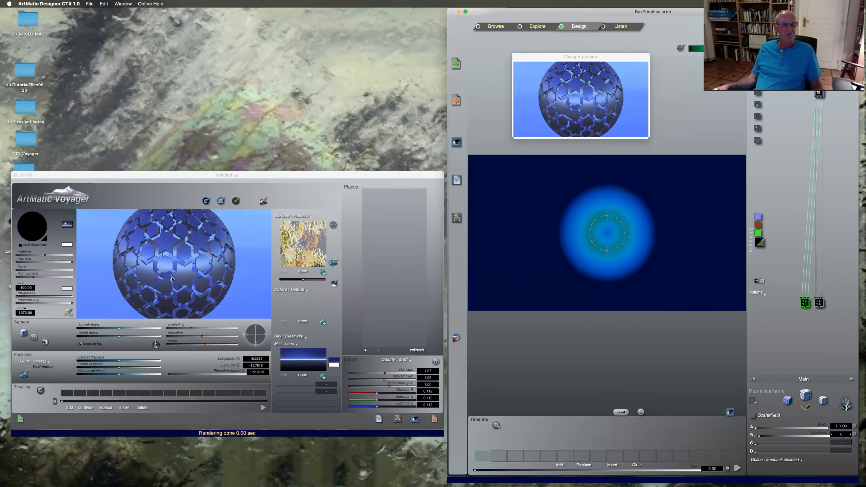
left_click(820, 305)
key("Delete")
key("super+z")
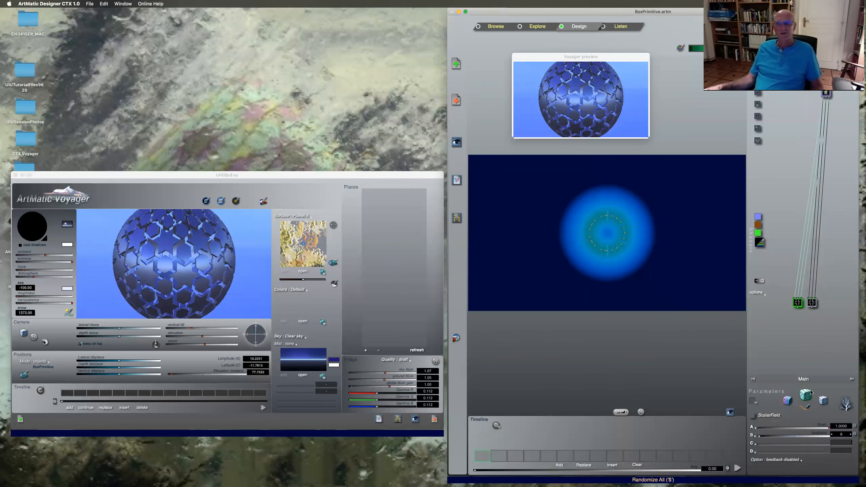
left_click(457, 338)
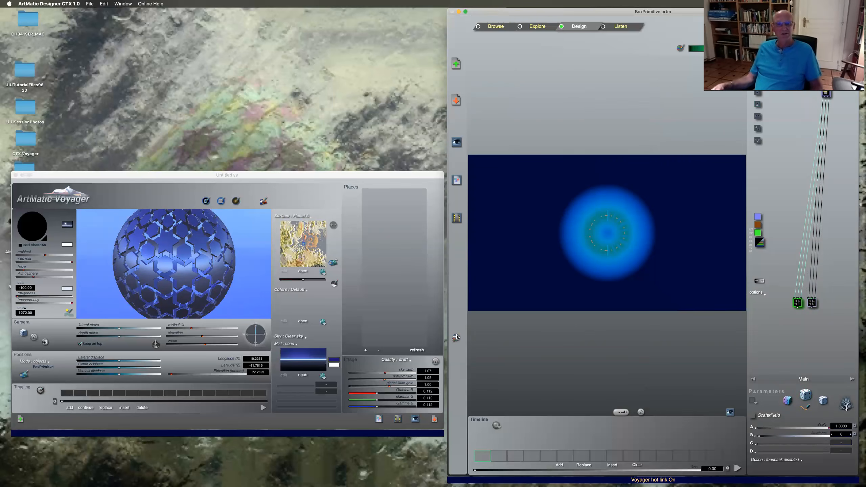
left_click(457, 337)
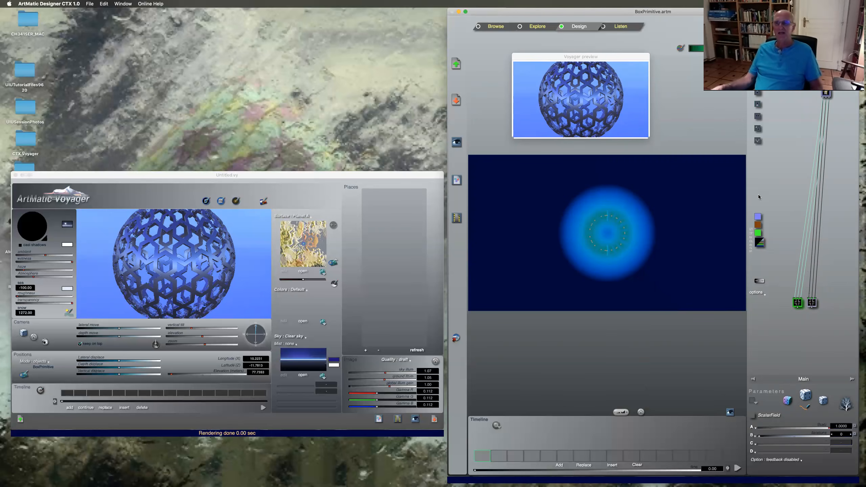
Insert a 1 ins 4 outs Color & pass alpha tile below the original ScalarField tree and color it light blue (0.078, 0.635, 0.898).
left_click(757, 93)
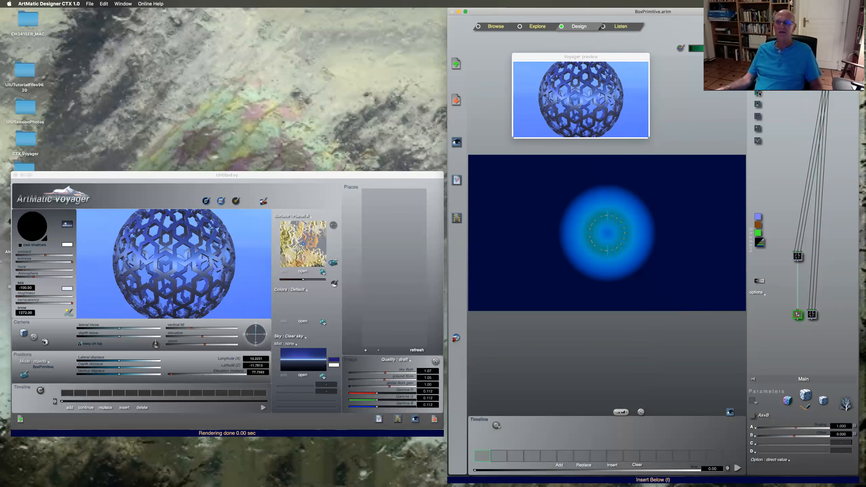
right_click(797, 316)
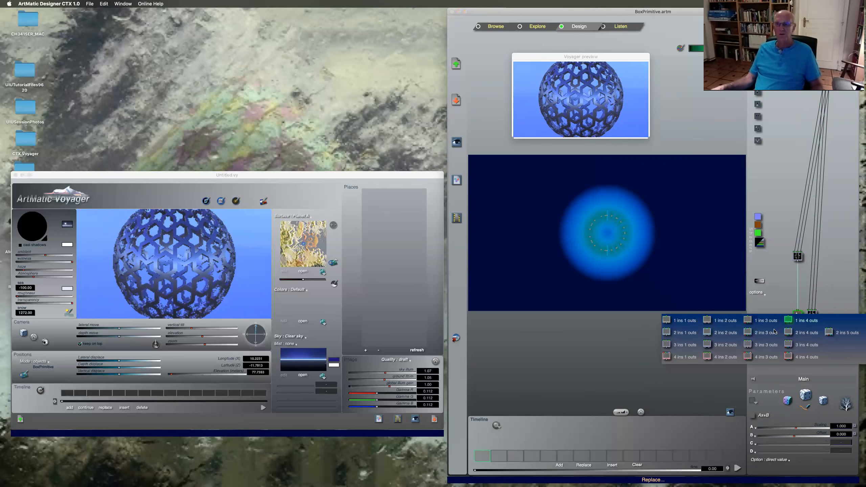
left_click(801, 320)
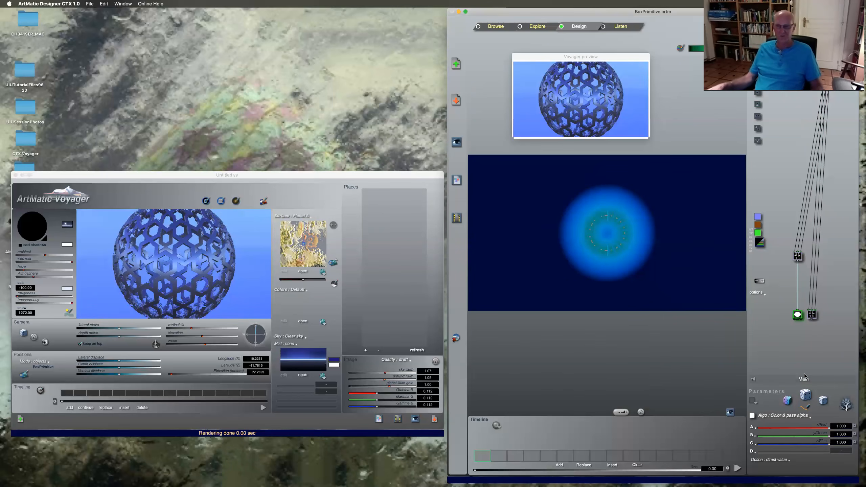
left_click(752, 416)
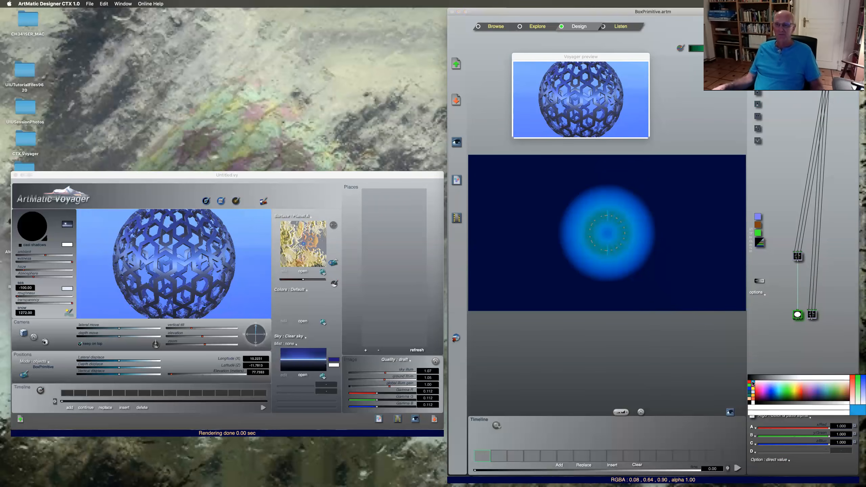
left_click(753, 384)
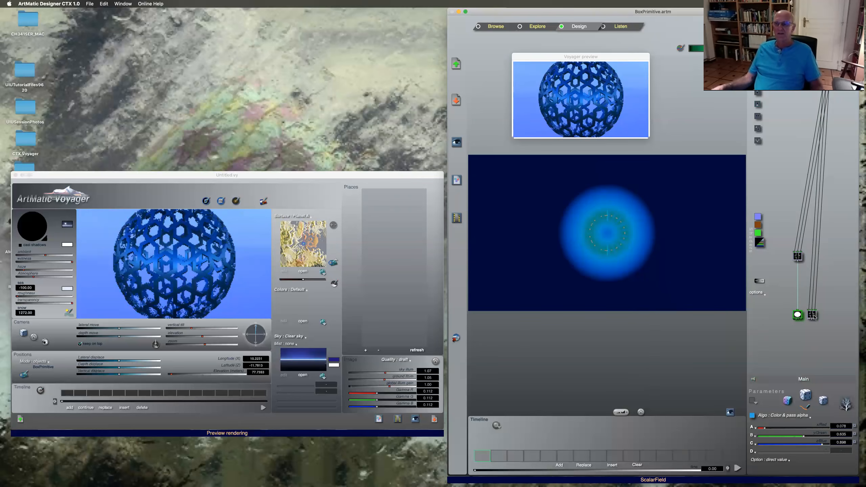
Insert a 1 ins 4 outs Color & pass alpha tile below the ScalarField copy and color it deep blue (0.055, 0.000, 1.000).
left_click(760, 92)
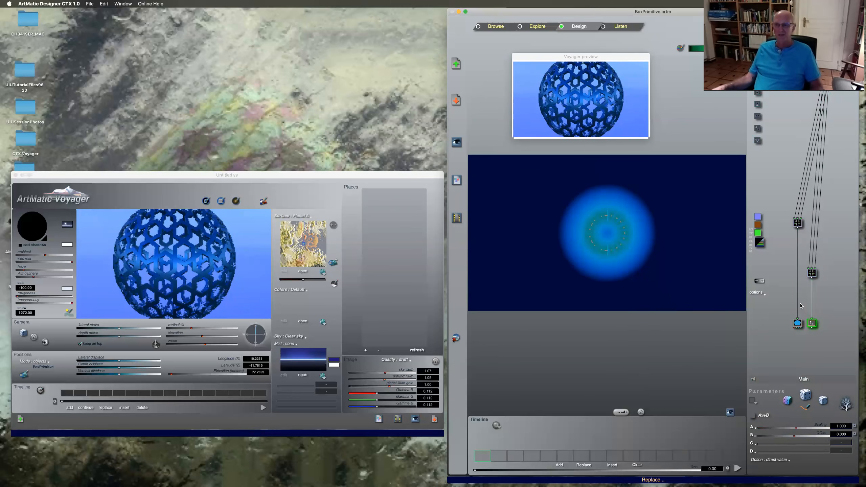
left_click(813, 323)
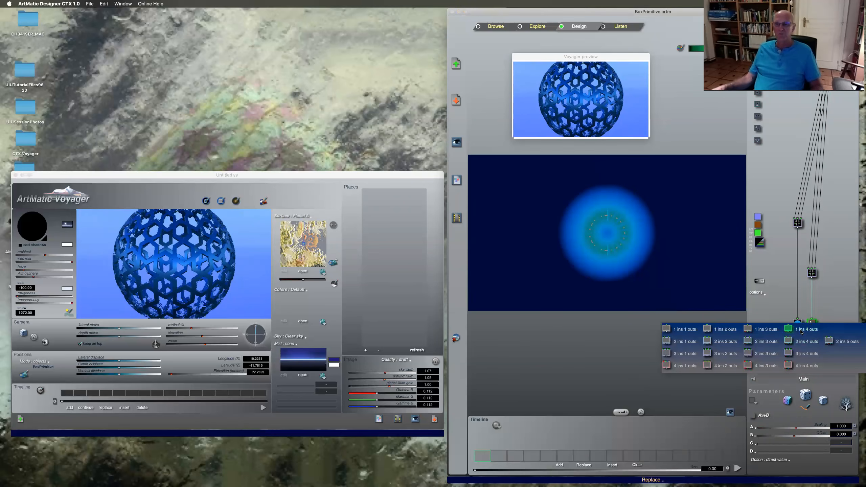
left_click(802, 330)
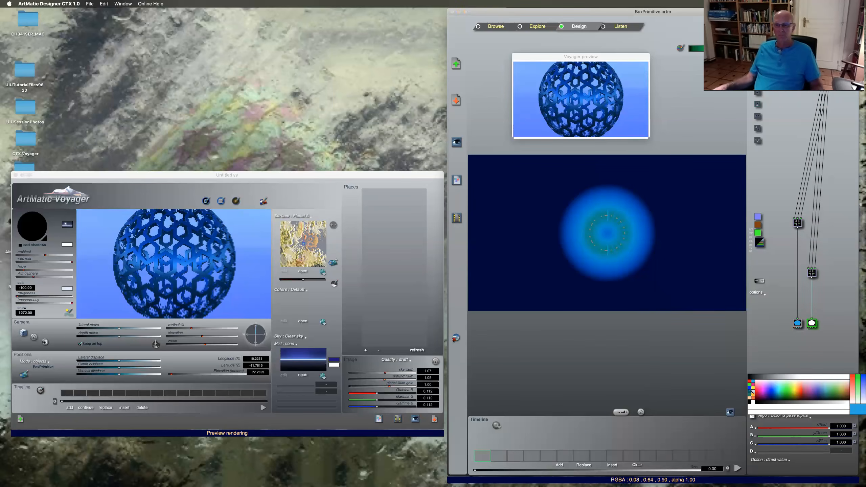
left_click(750, 389)
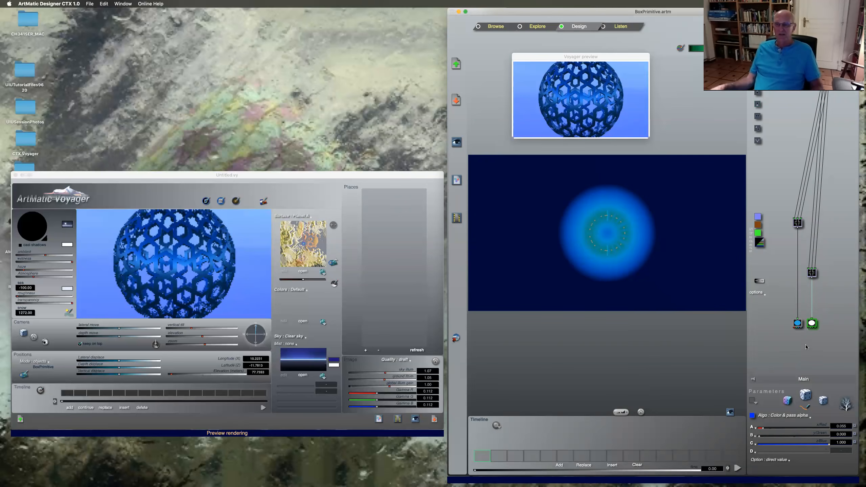
Insert Alpha scale & offset tiles below both color tiles and raise parameter A of the one under the light blue tile to 2.479.
left_click(798, 324)
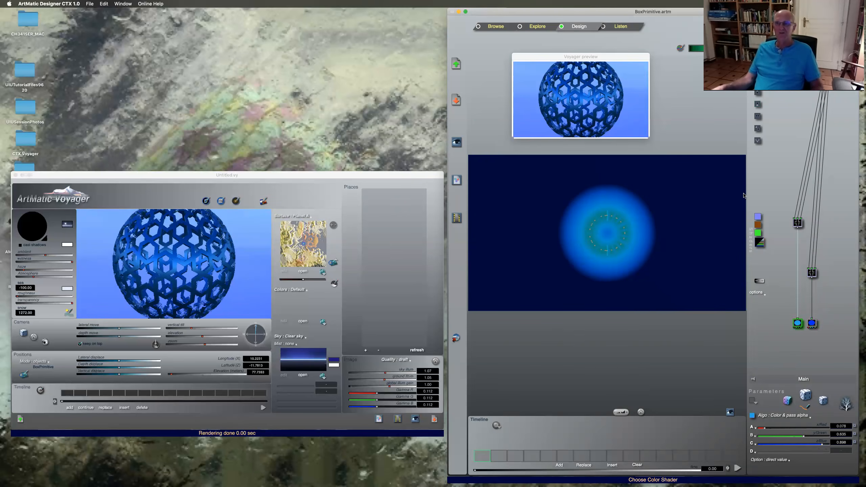
left_click(757, 93)
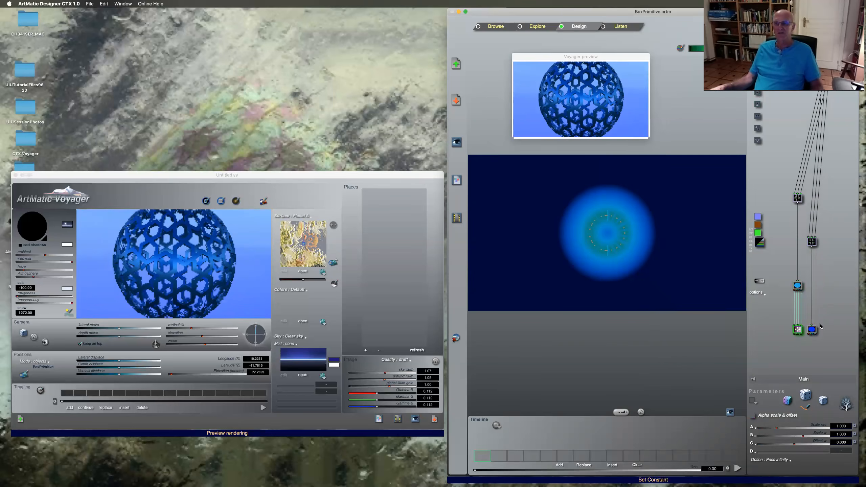
left_click(759, 94)
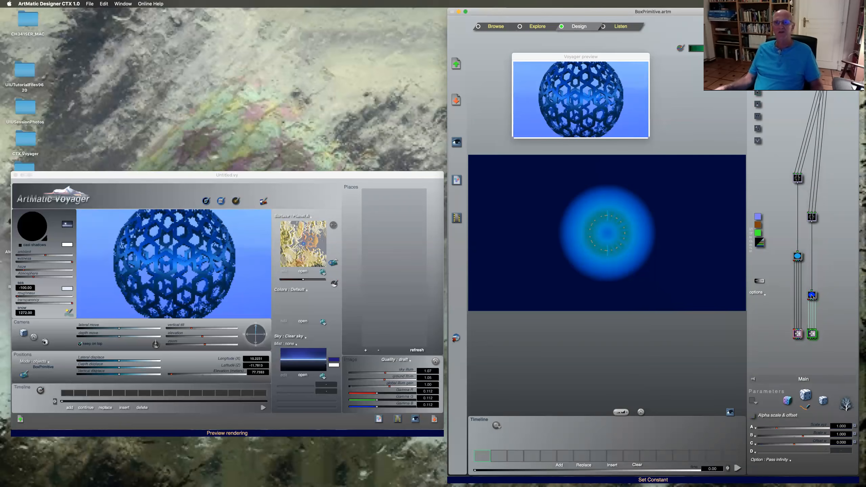
left_click(798, 334)
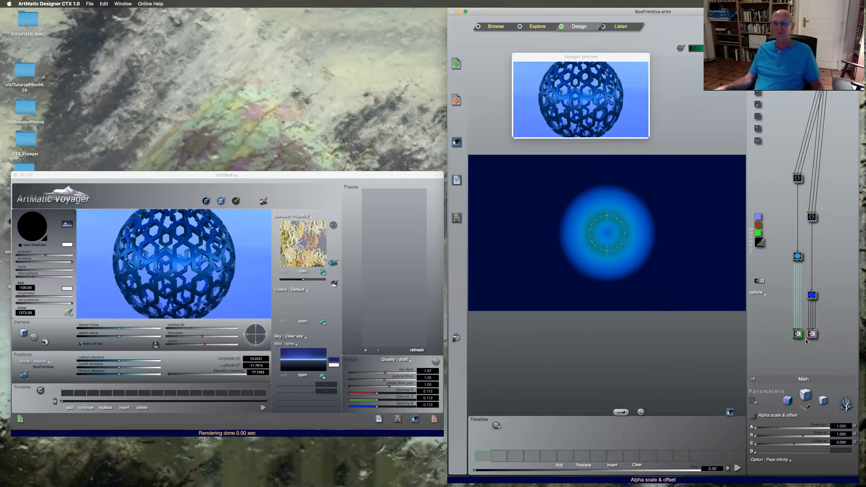
left_click_drag(776, 429, 790, 428)
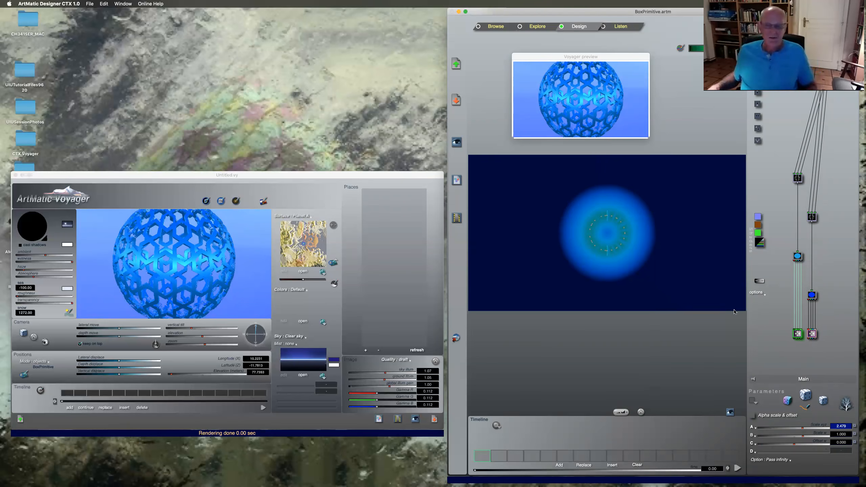
Pack the outputs of both Alpha scale & offset tiles, adding a Pack tile below each.
right_click(798, 334)
left_click(824, 331)
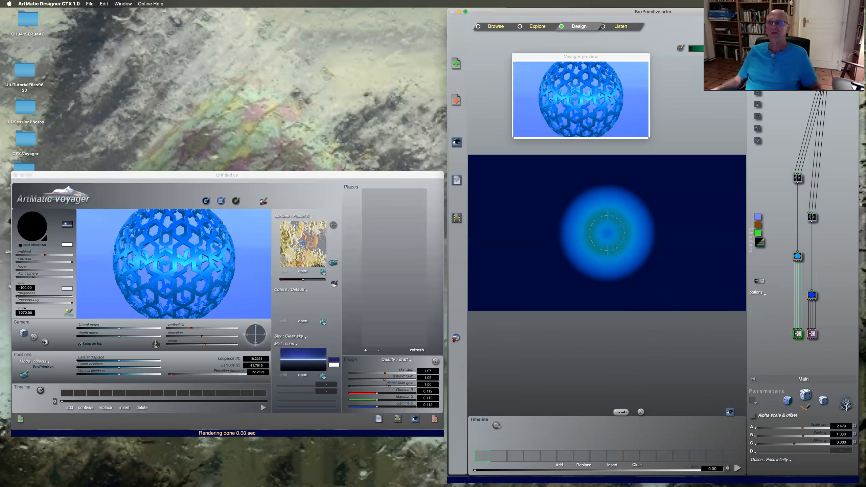
left_click(798, 41)
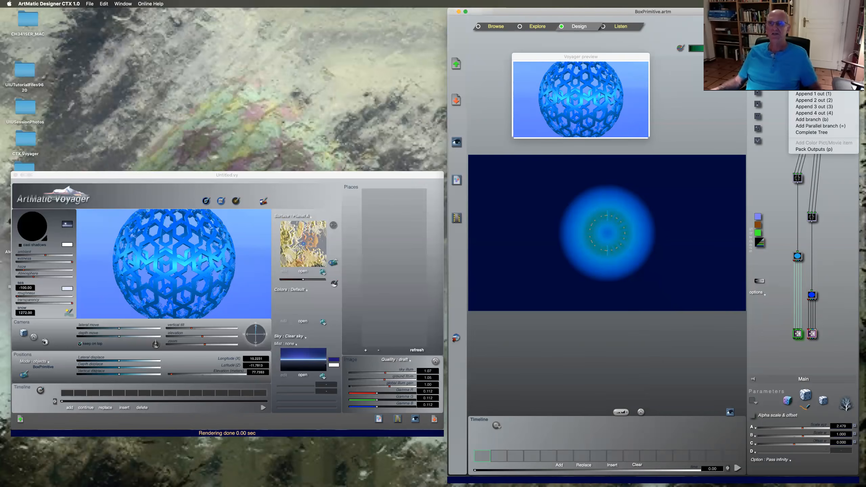
left_click(811, 149)
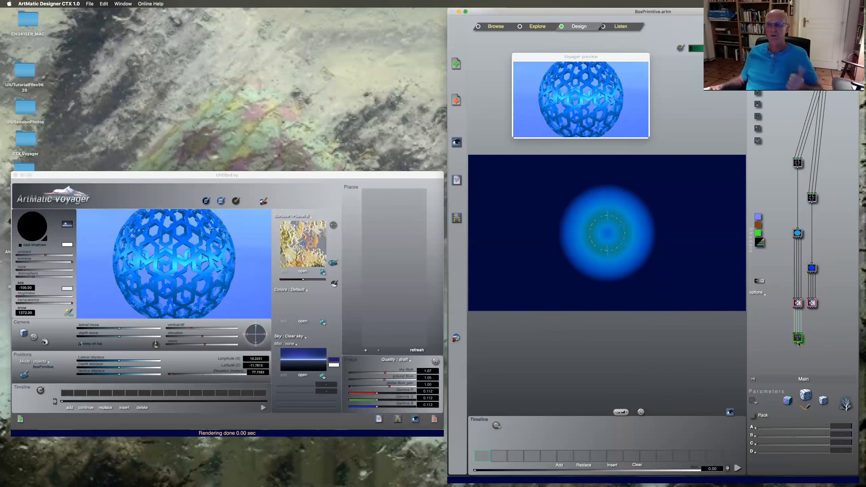
left_click(813, 303)
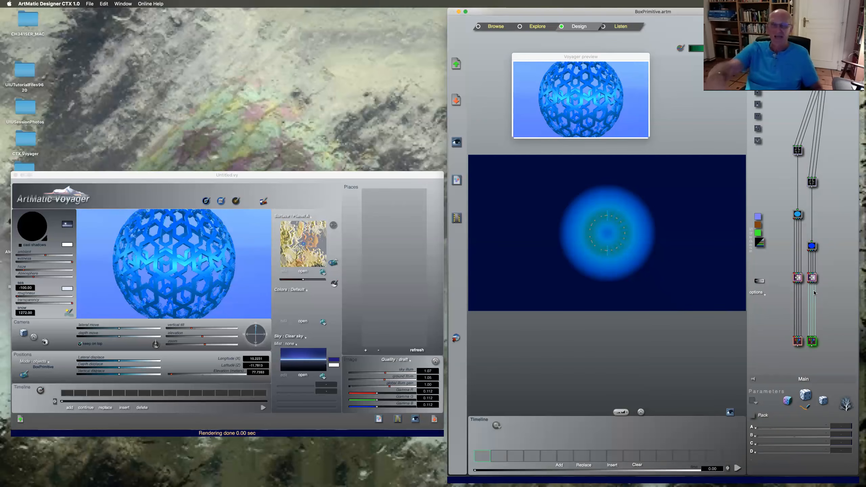
left_click(798, 342)
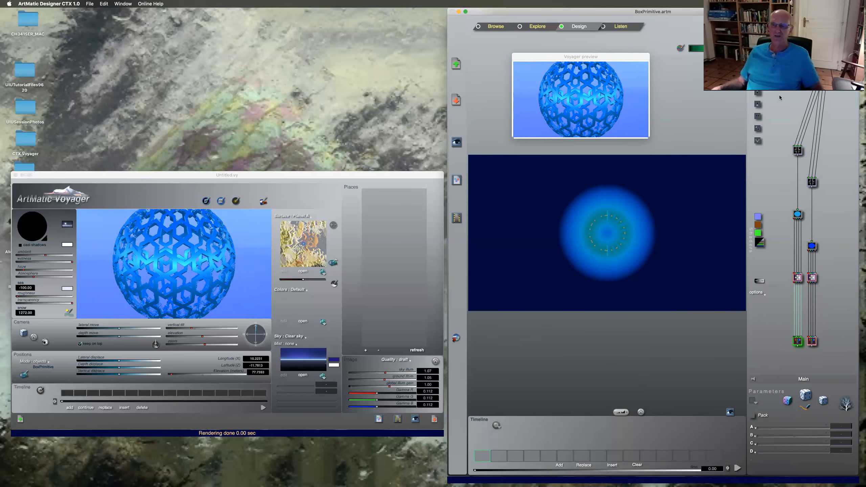
Insert a tile below the first Pack tile and make it a Packed Logic # tile with the Union (Max) algorithm.
left_click(759, 92)
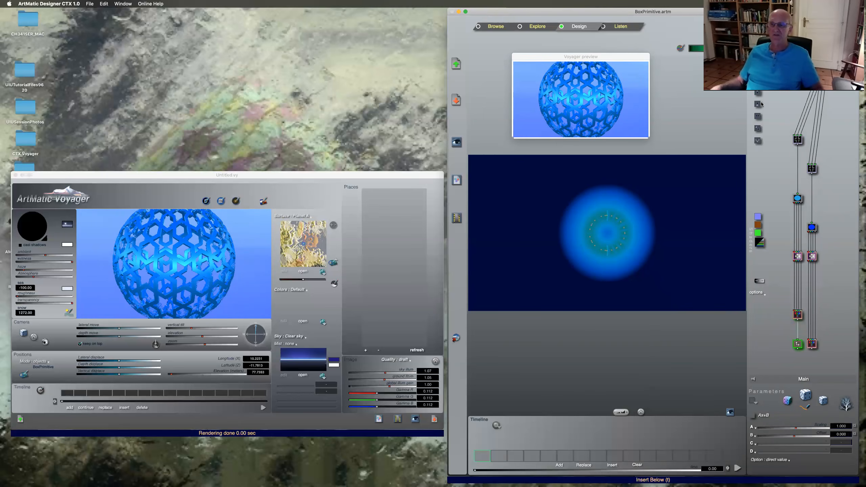
left_click(798, 346)
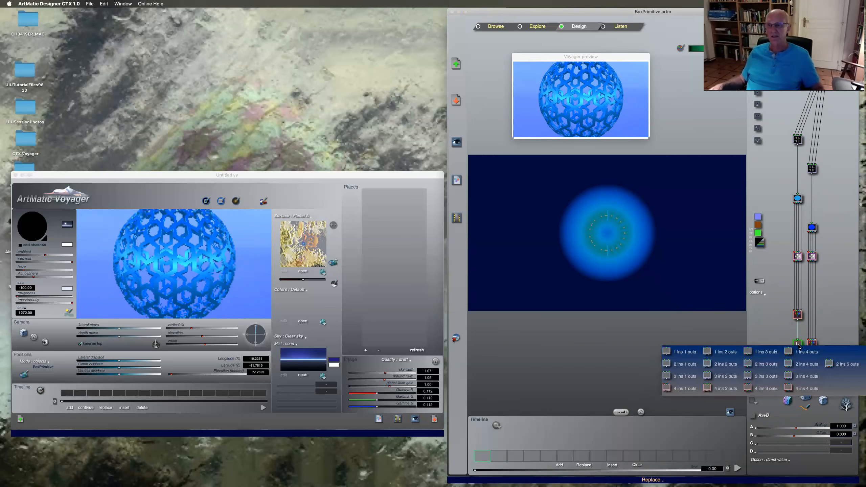
left_click(795, 364)
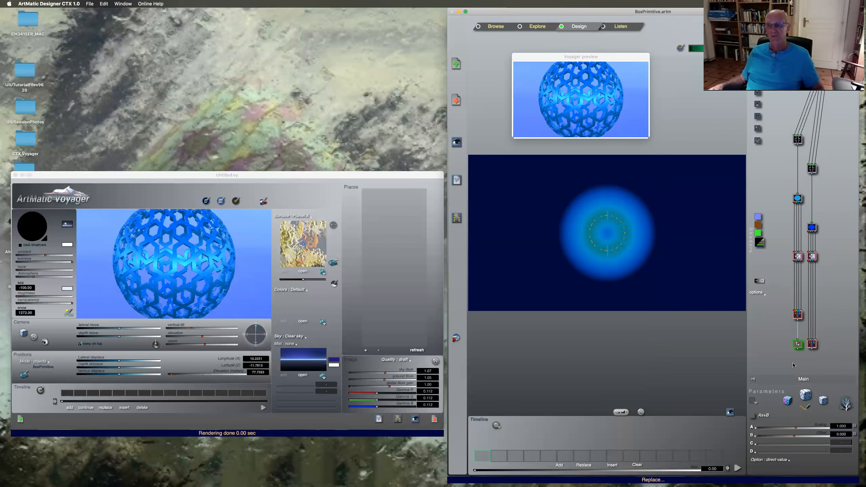
left_click(790, 406)
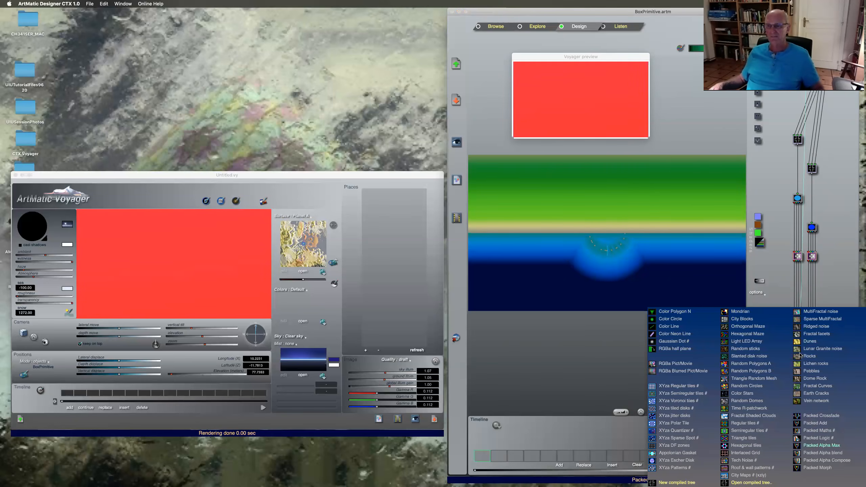
left_click(829, 438)
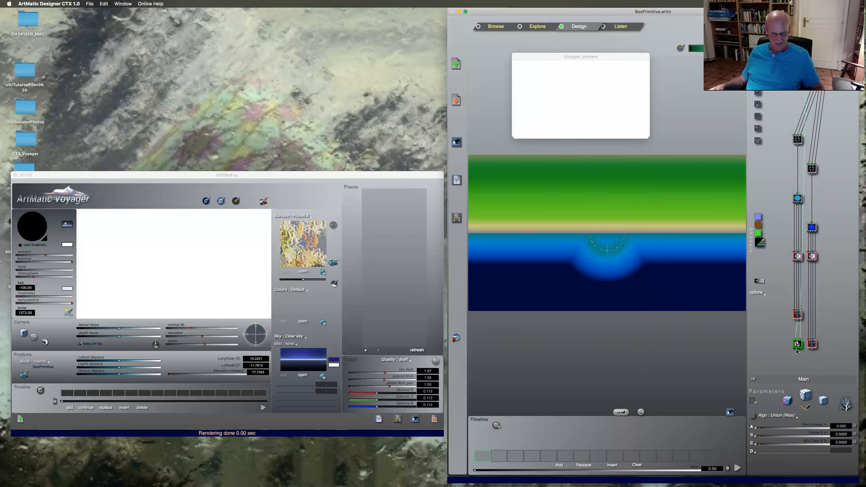
Connect outlet 1 of the second Pack tile to inlet 2 of the Union (Max) tile.
left_click(813, 346, "super")
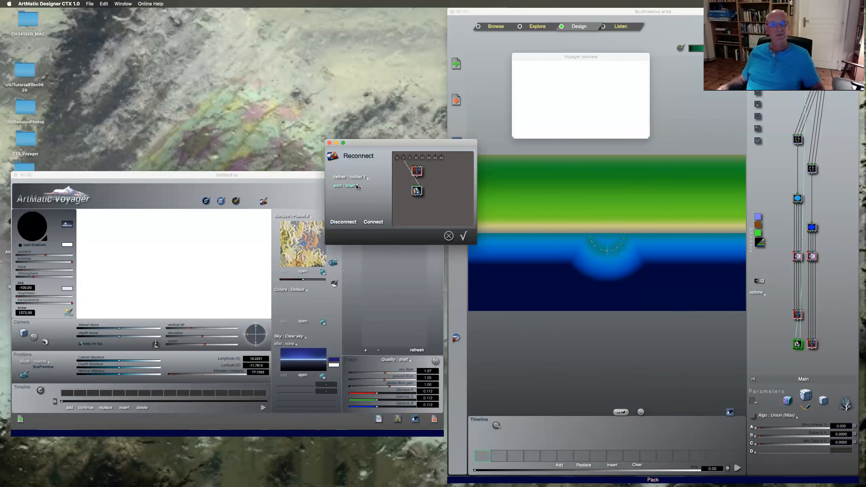
left_click(354, 190)
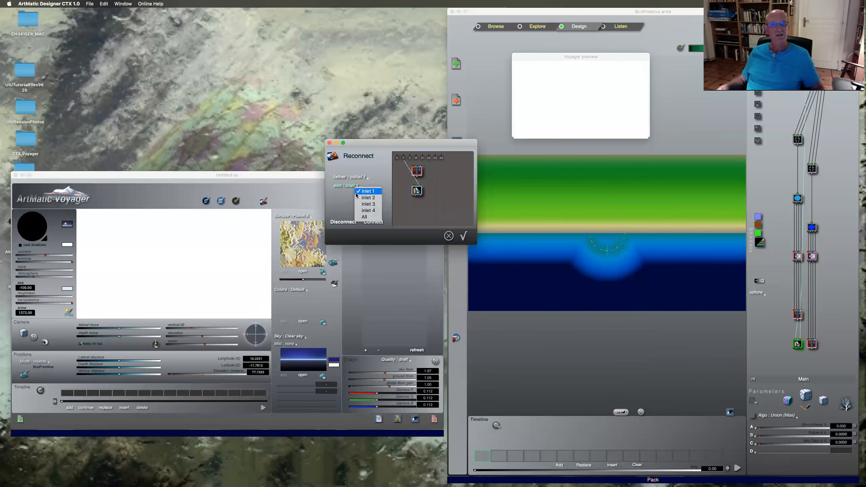
left_click(365, 194)
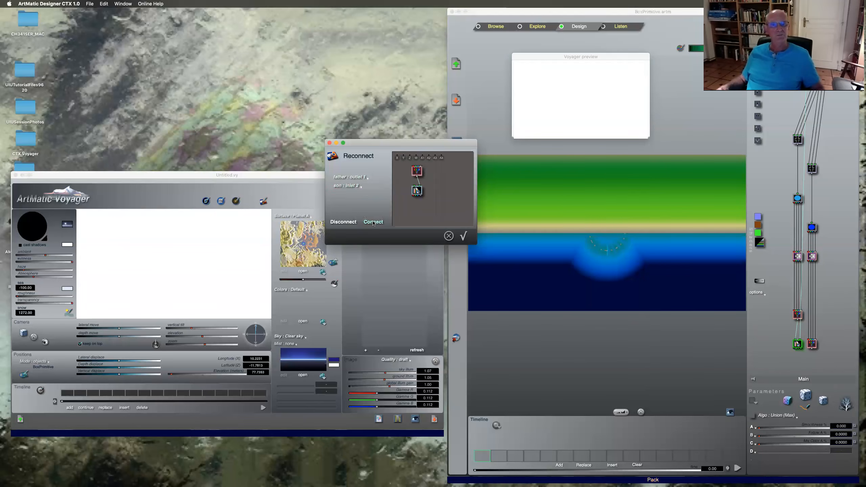
left_click(464, 236)
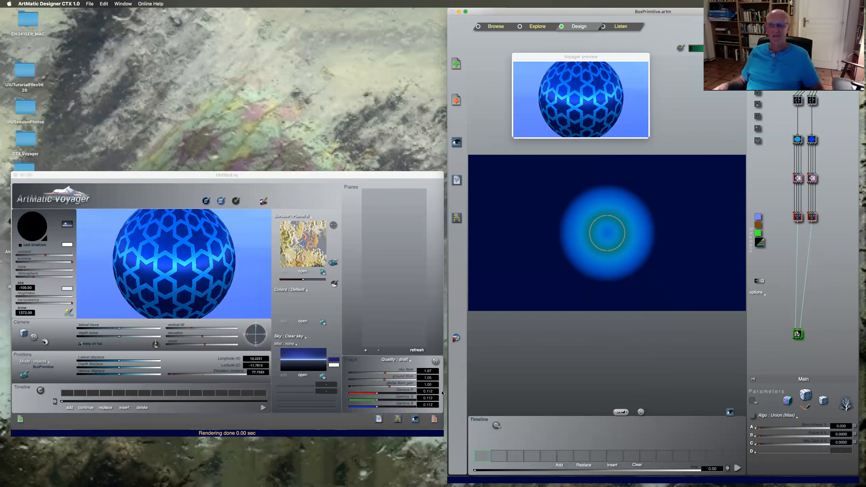
Set parameter A of the Alpha scale & offset tile under the deep blue color tile to 0.944.
left_click(812, 178)
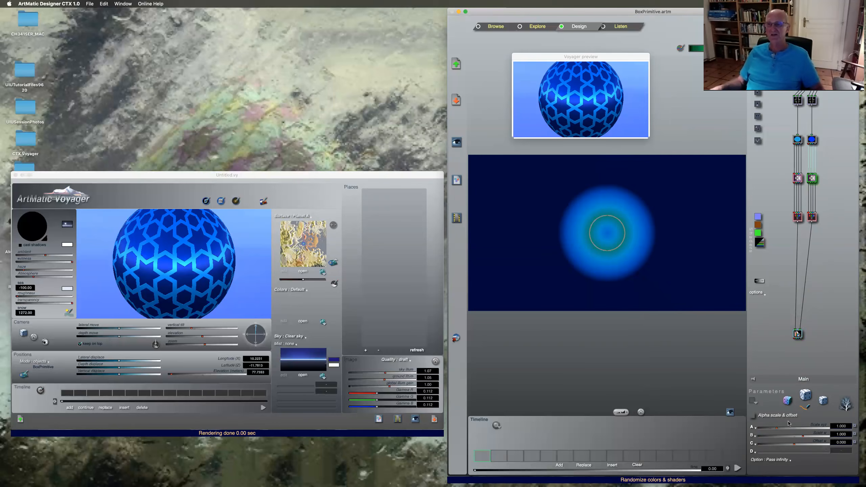
left_click_drag(777, 431, 784, 428)
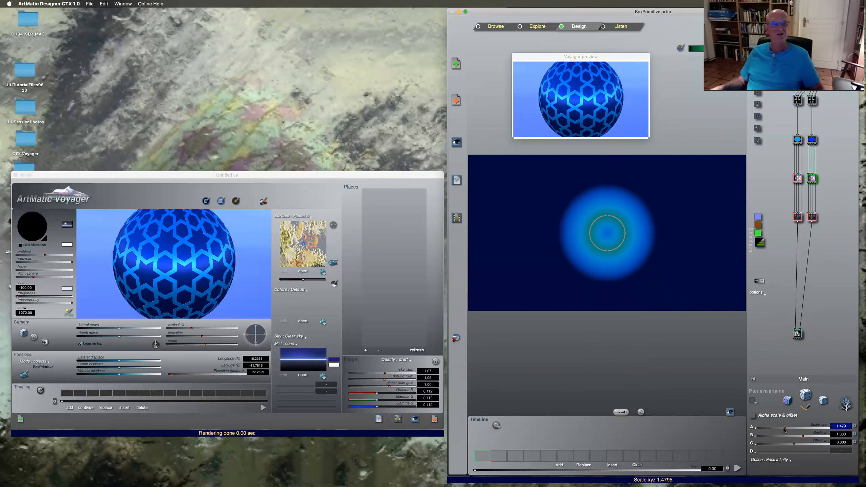
left_click_drag(776, 431, 775, 430)
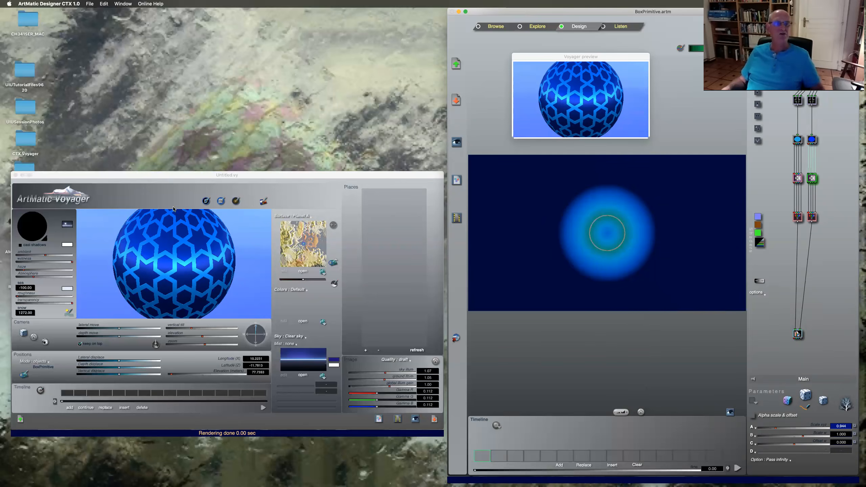
Switch to ArtMatic Voyager, open the DF Objects settings and examine the available shading modes.
left_click(221, 201)
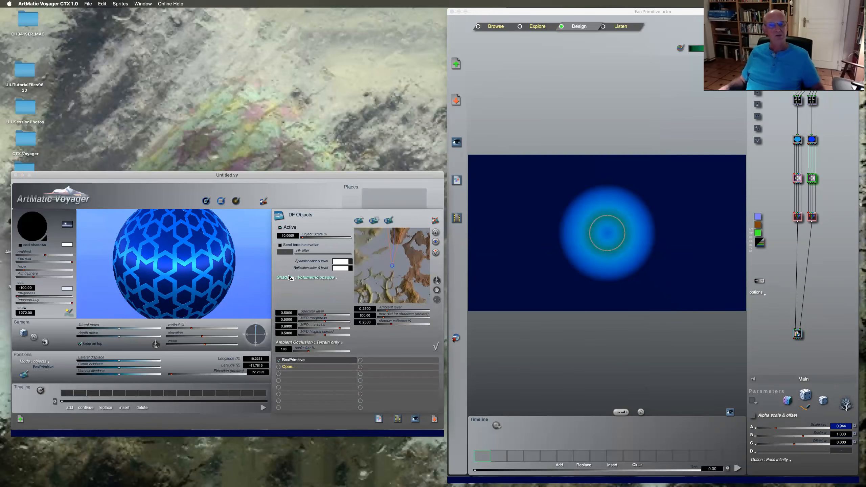
left_click(314, 278)
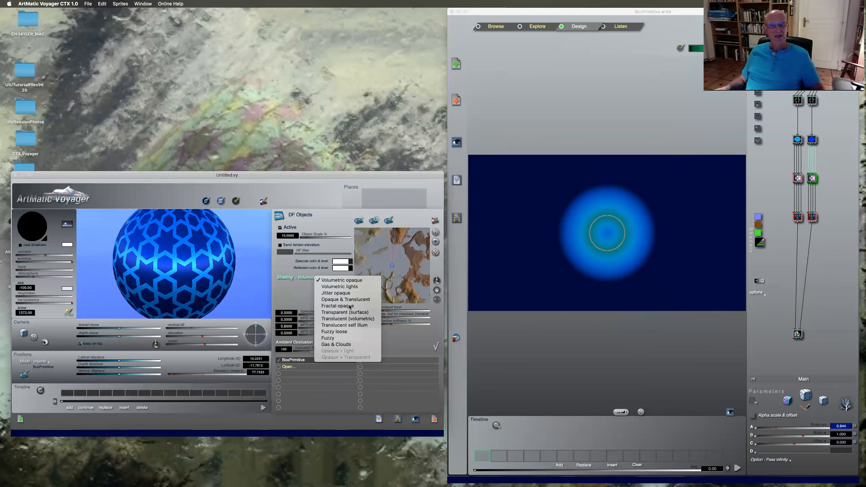
left_click(402, 347)
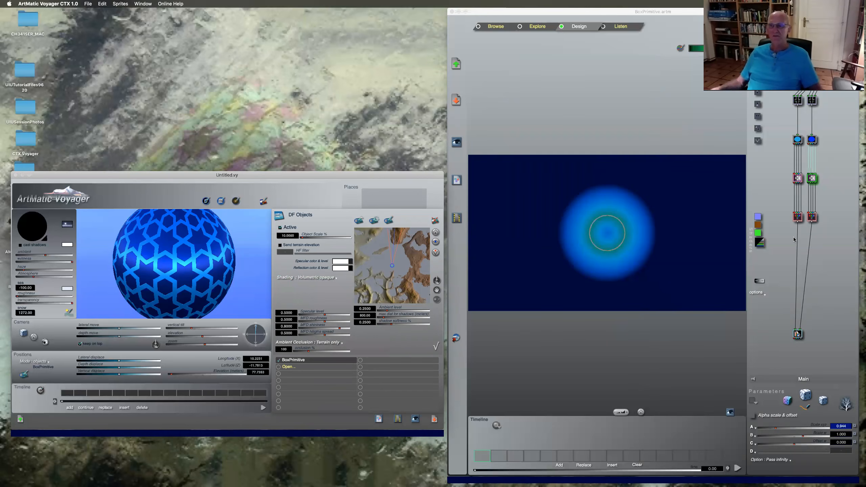
In ArtMatic Designer, delete the Union (Max) tile and both Pack tiles from the main tree.
left_click(798, 335)
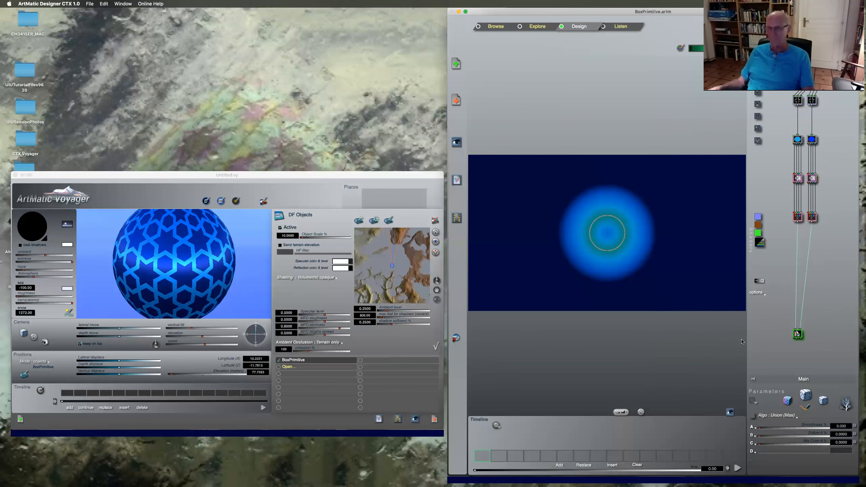
key("Delete")
key("Delete")
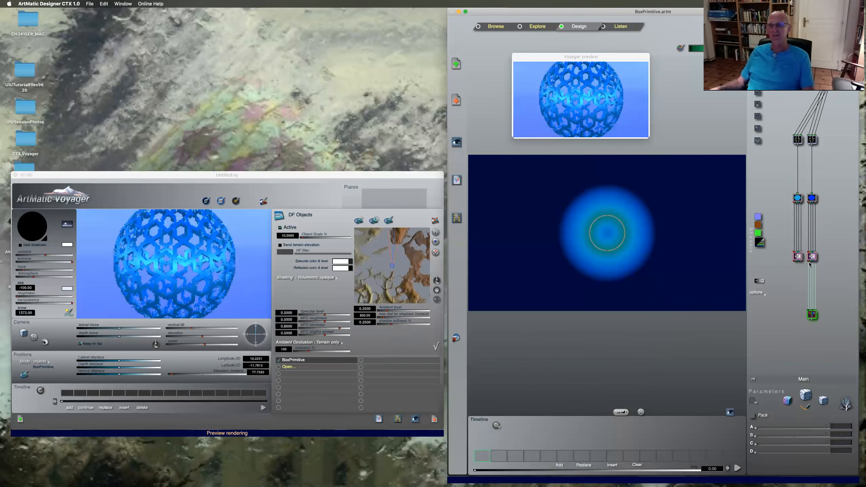
left_click(813, 314)
key("Delete")
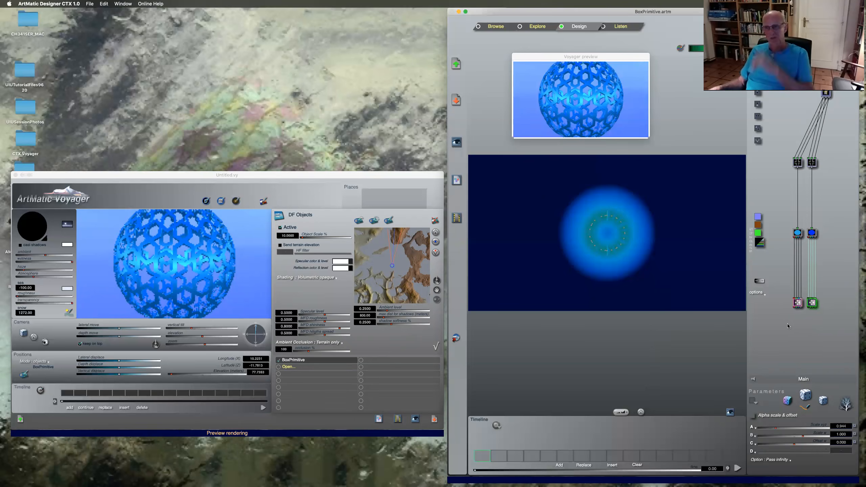
Delete both Alpha scale & offset tiles and both Color & pass alpha tiles below the ScalarField trees.
left_click(798, 303)
key("Delete")
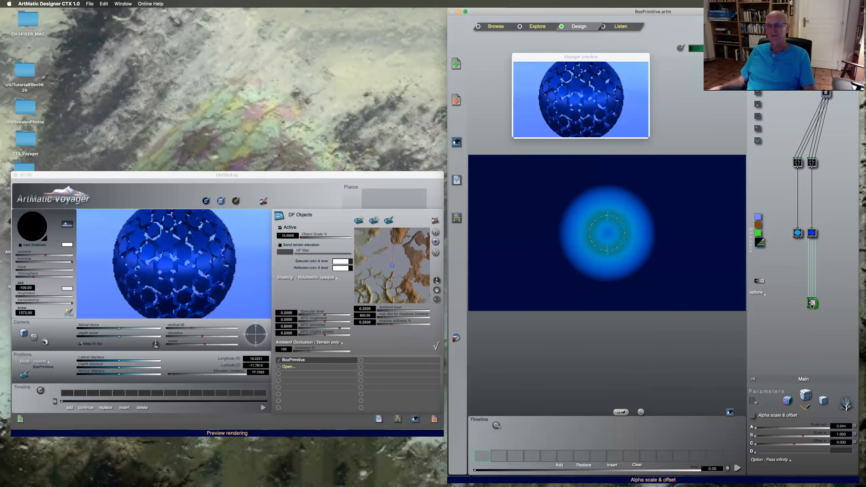
key("Delete")
left_click(813, 287)
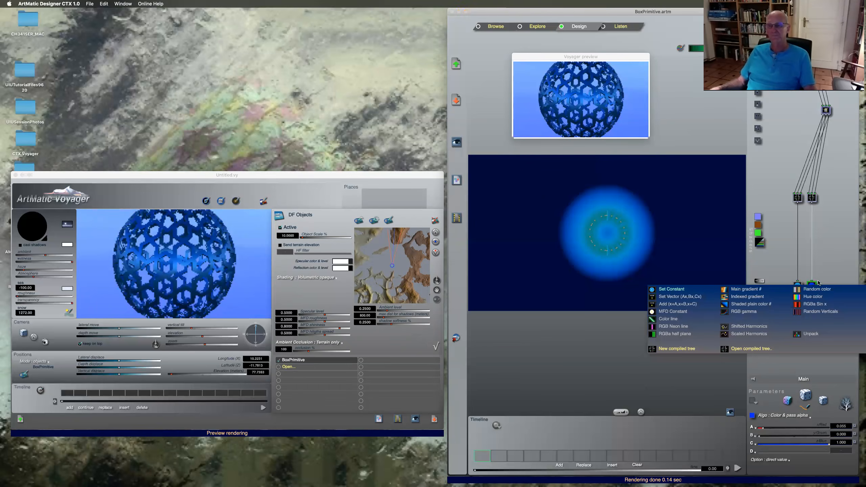
left_click(813, 289)
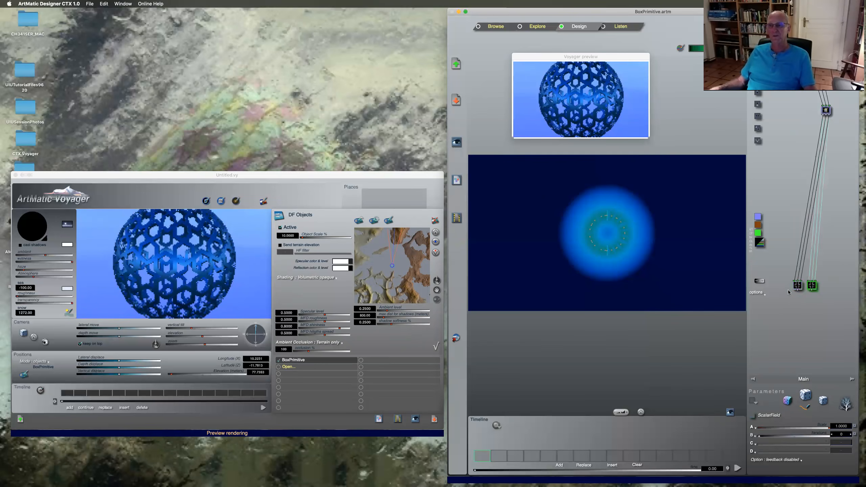
Delete the ScalarField copy, keeping only the original ScalarField tree.
left_click(798, 288)
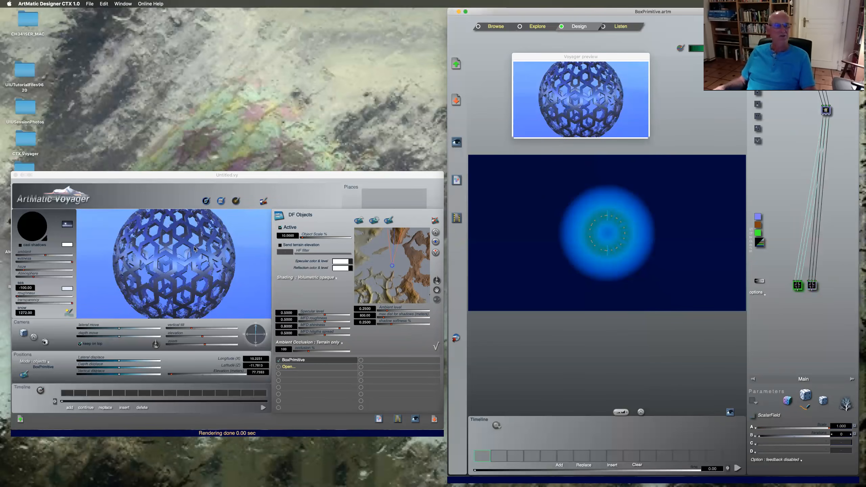
left_click(813, 287)
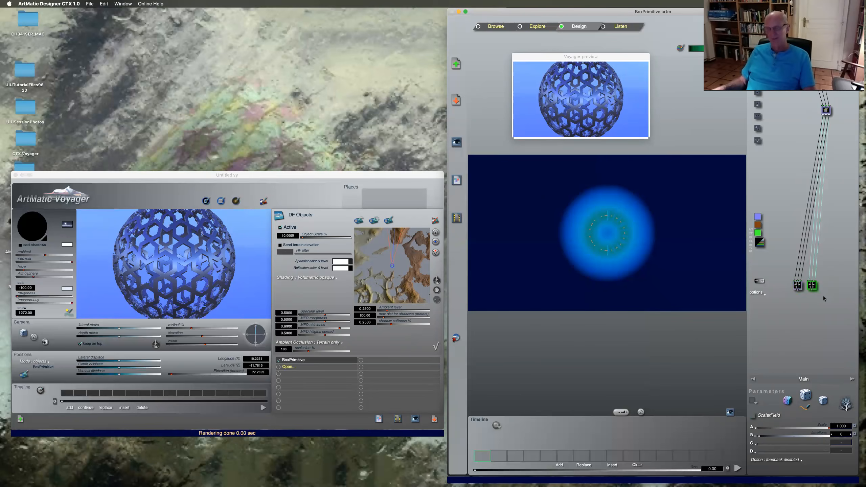
key("BackSpace")
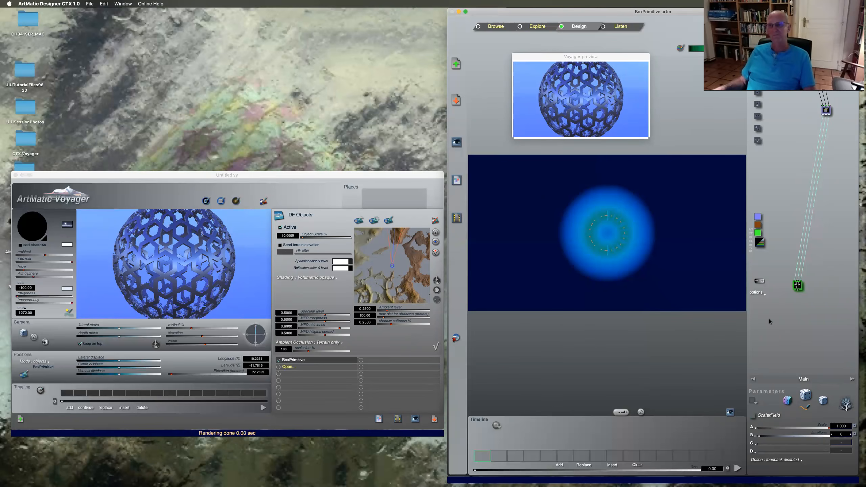
Add a separate tile beside the ScalarField branch, fed by the same parent tile, and make it a 3D DF XYZ shapes # Box.
left_click(826, 110)
left_click(830, 204)
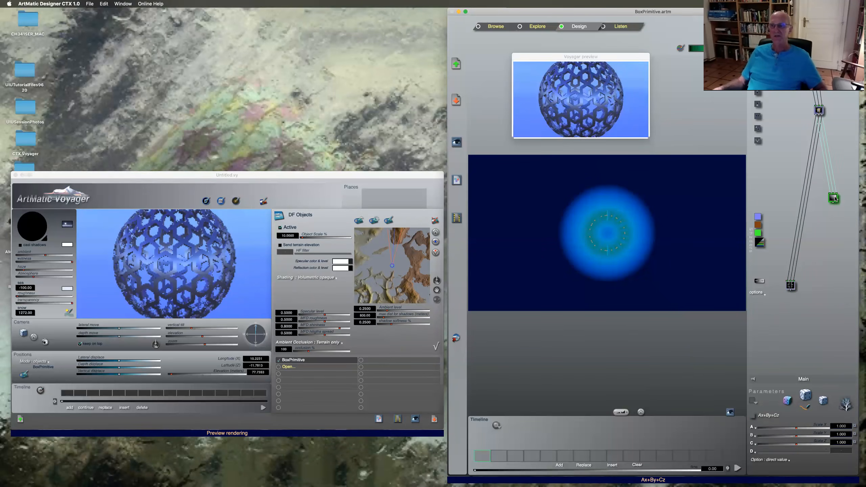
left_click(834, 200)
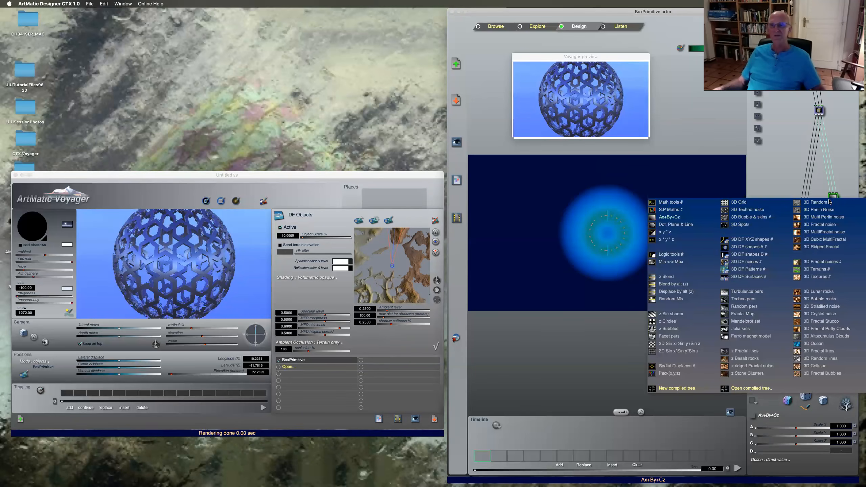
left_click(753, 241)
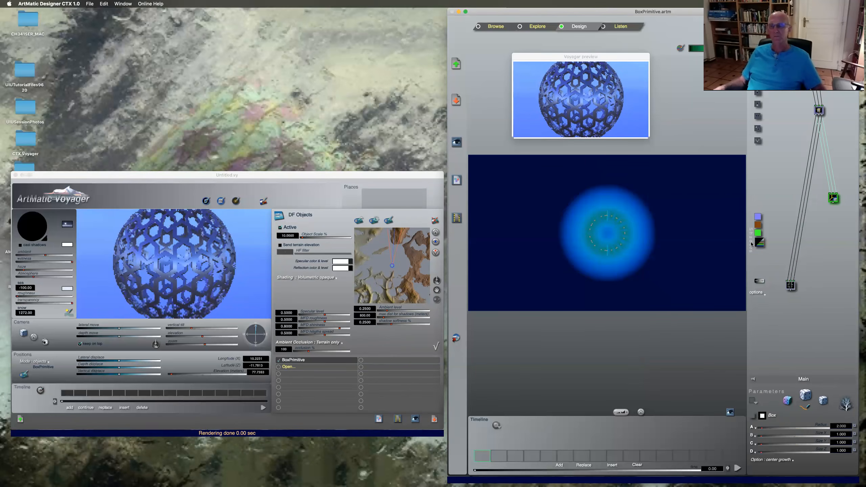
left_click(841, 426)
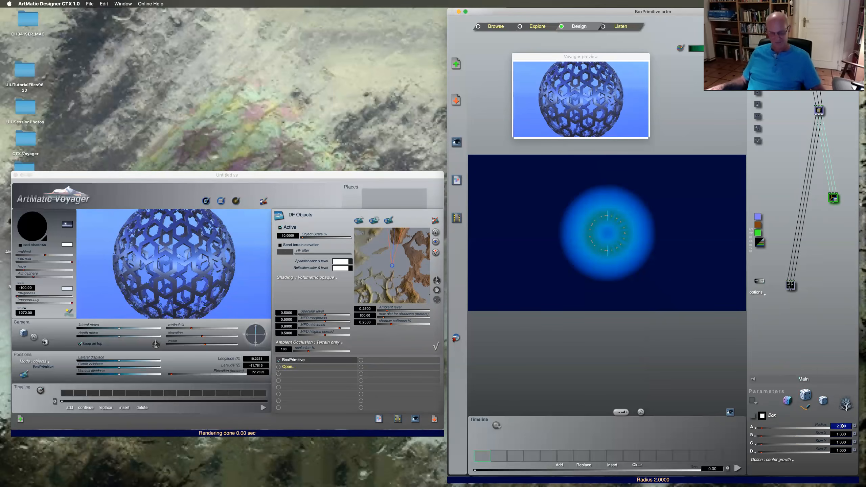
Check the radius of the Sphere tile inside the ScalarField compiled tree, then return to the main tree.
left_click(791, 287)
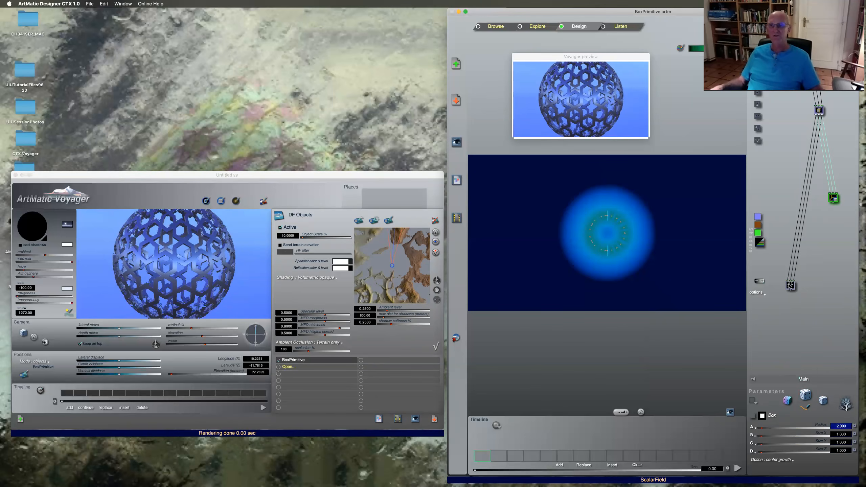
double_click(791, 286)
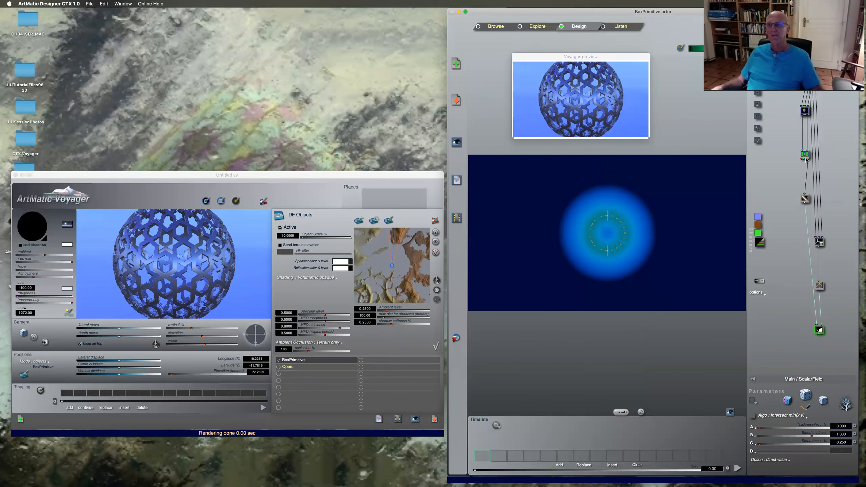
left_click(820, 242)
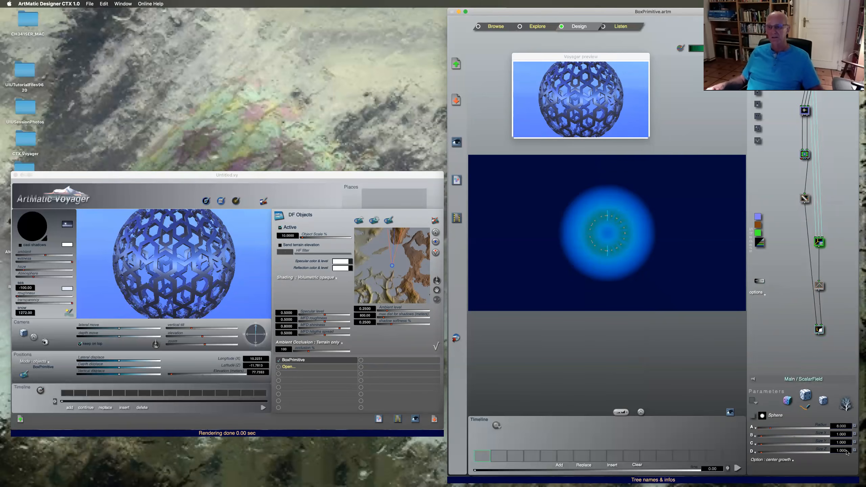
double_click(830, 202)
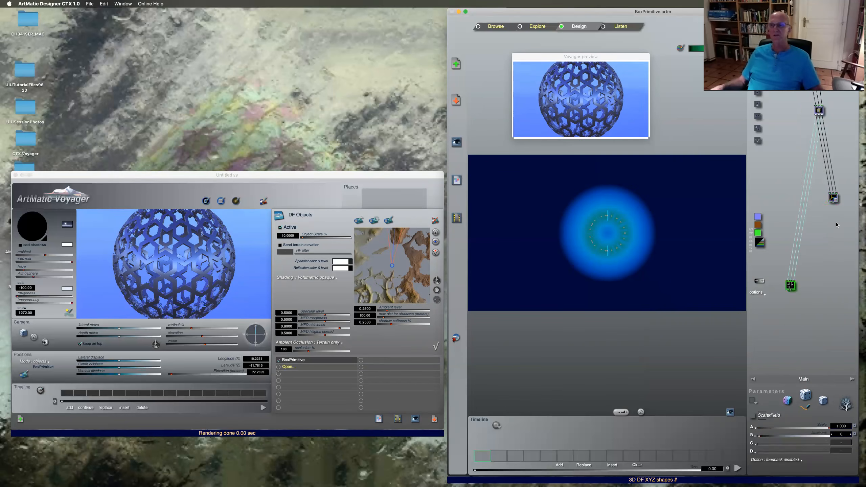
Set the radius of the new Box tile to 7.8.
left_click(833, 199)
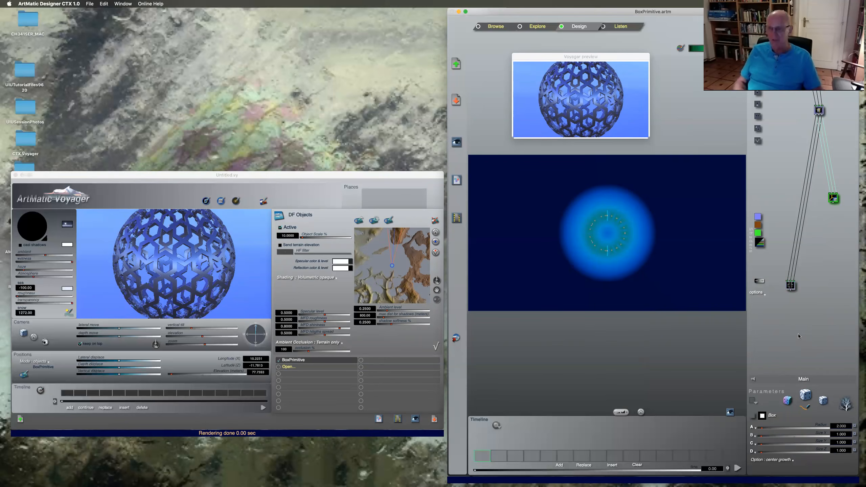
left_click(845, 426)
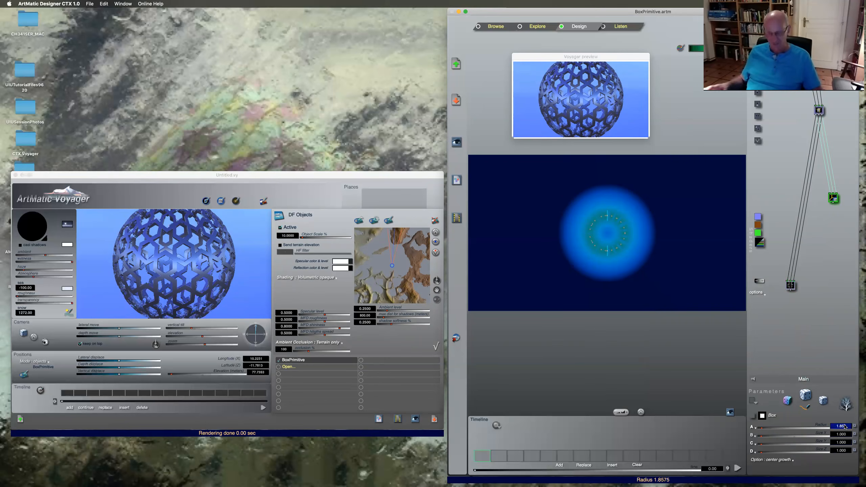
type("7.8")
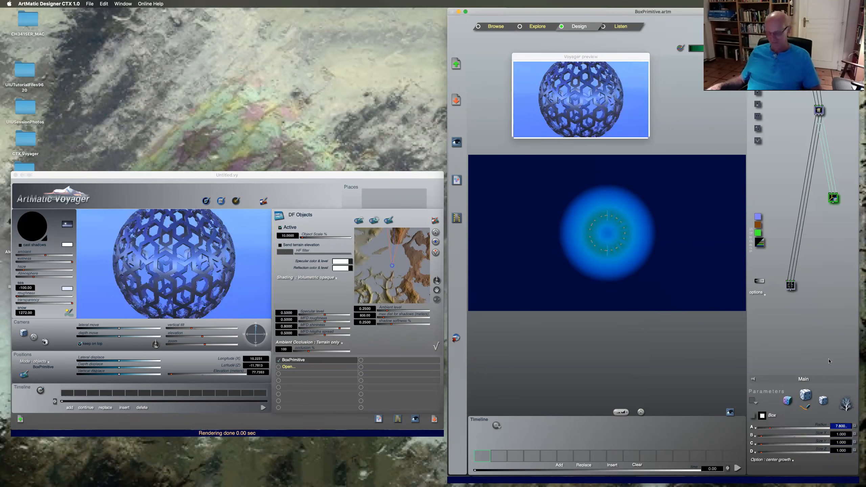
Change the Box tile to a Sphere with a radius of 7.87 and move it level with the ScalarField tile.
left_click(770, 416)
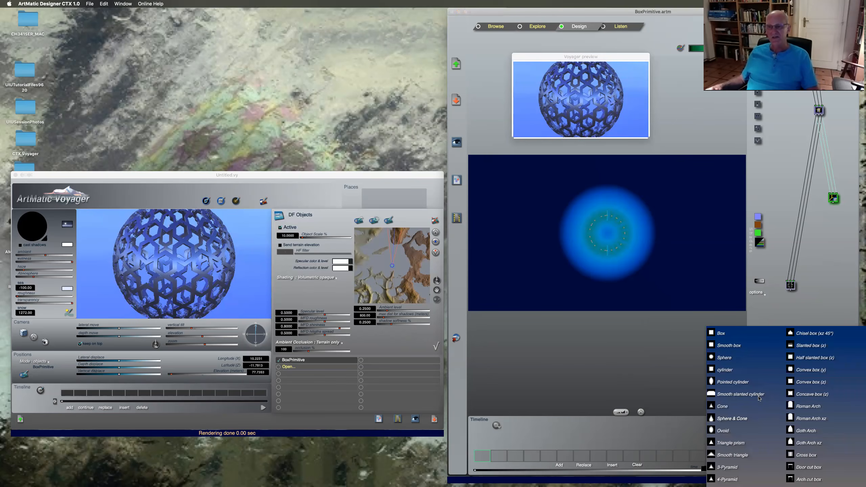
left_click(723, 359)
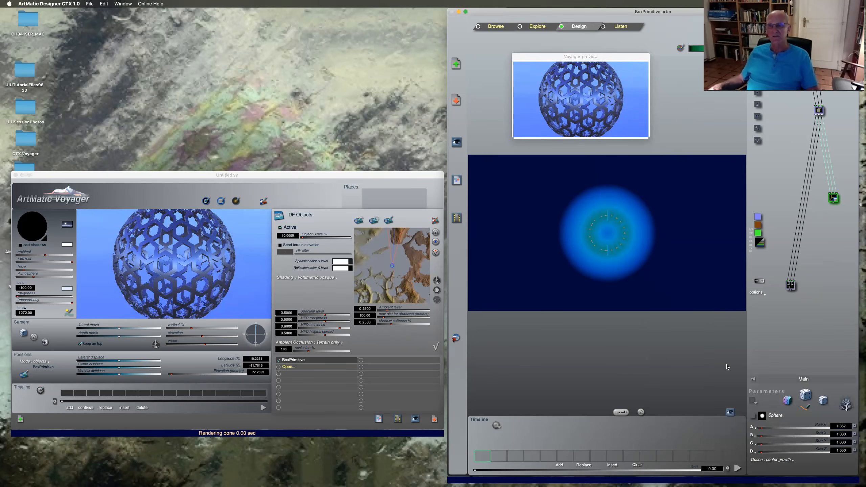
left_click(846, 429)
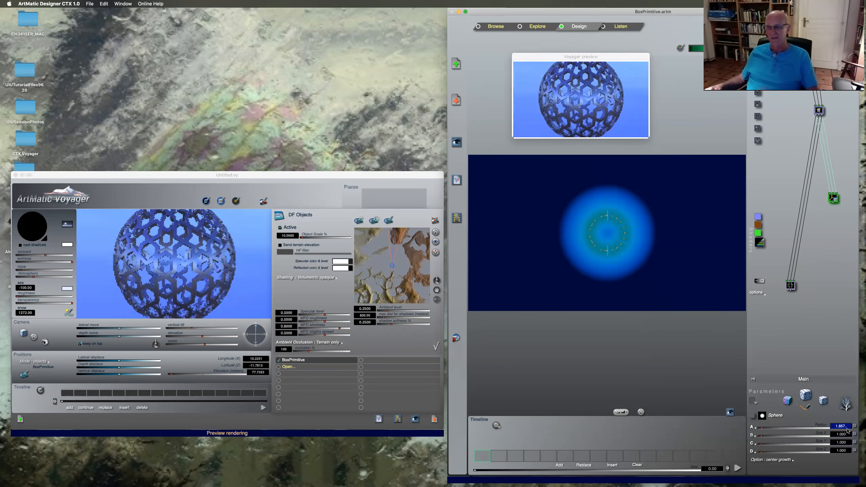
type("7.87")
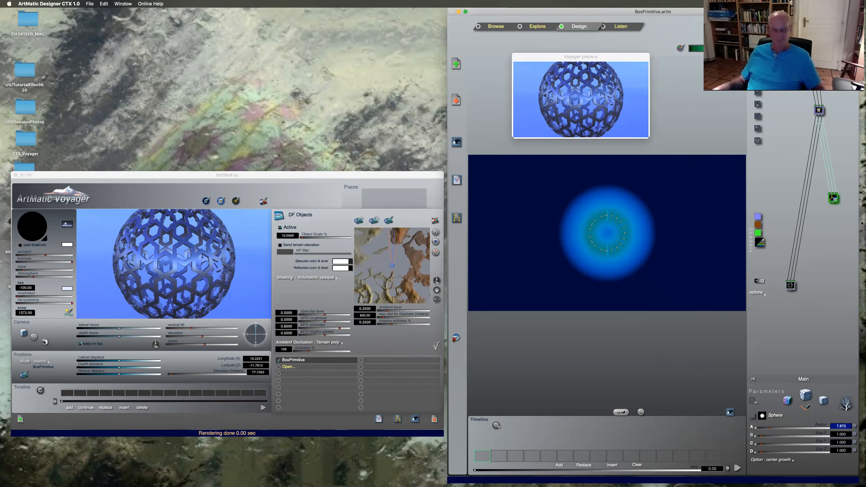
left_click_drag(833, 198, 833, 286)
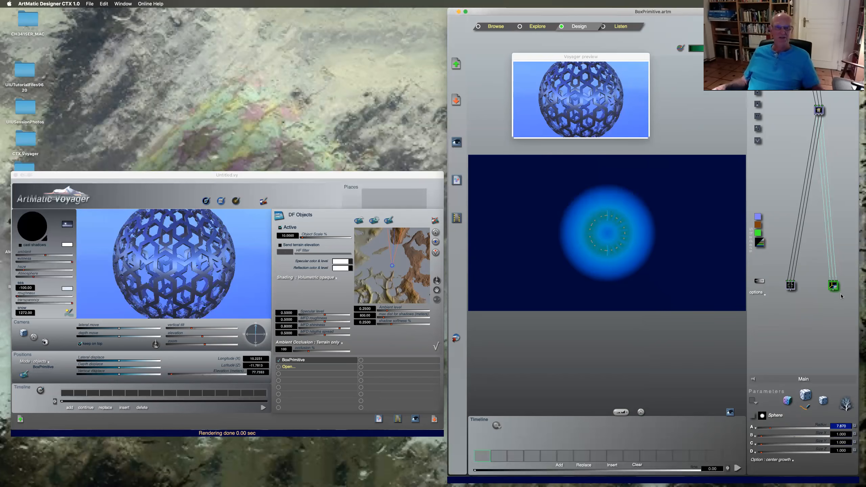
Add a one-input, four-output constant colour tile below ScalarField and set its colour to mid-grey, 0.51 for red, green and blue.
left_click(791, 287)
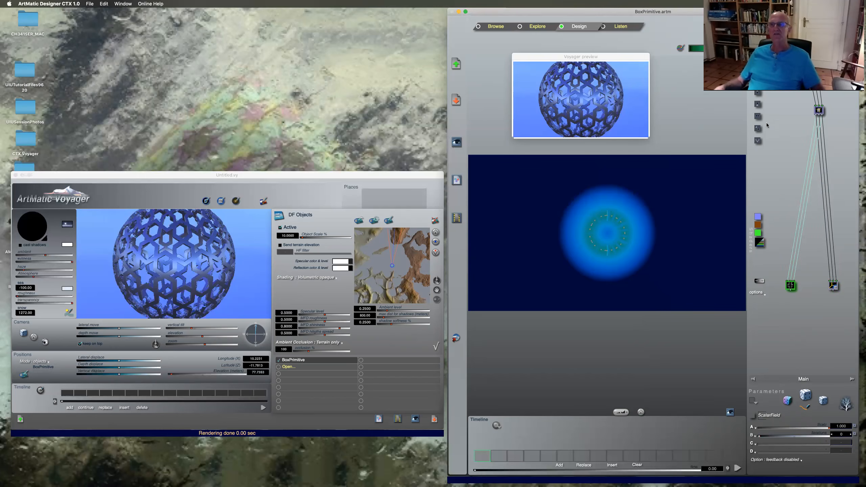
left_click(758, 92)
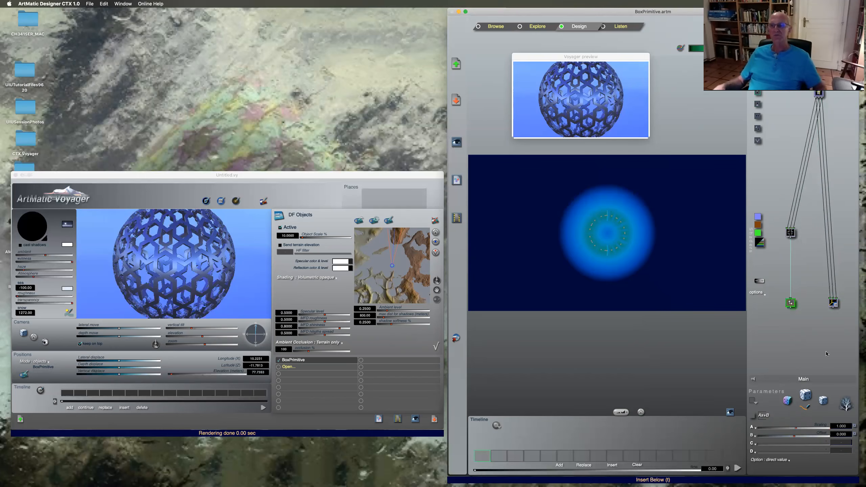
left_click(791, 303)
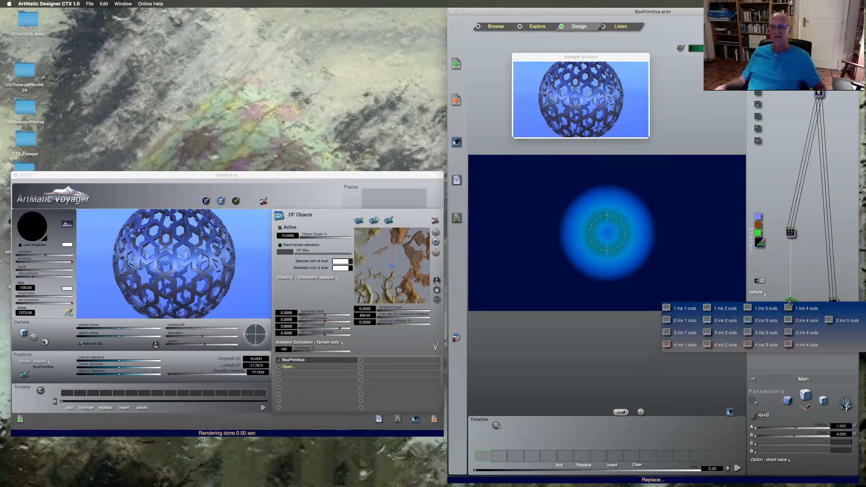
left_click(789, 309)
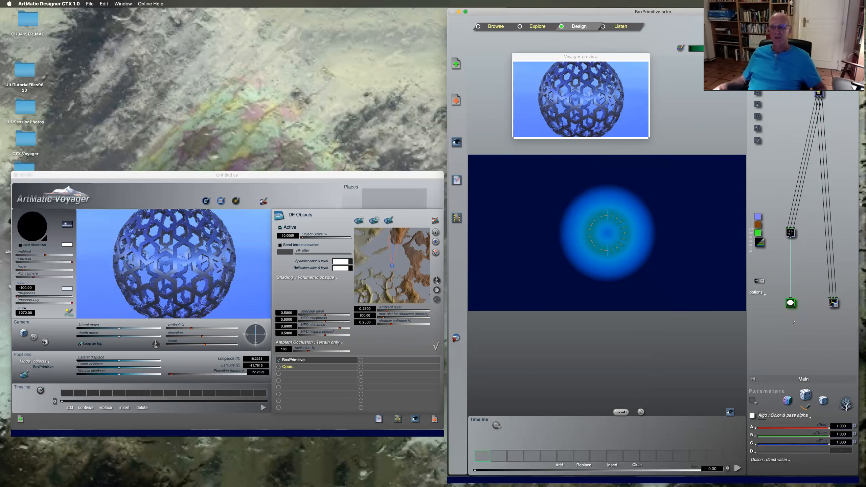
left_click(752, 417)
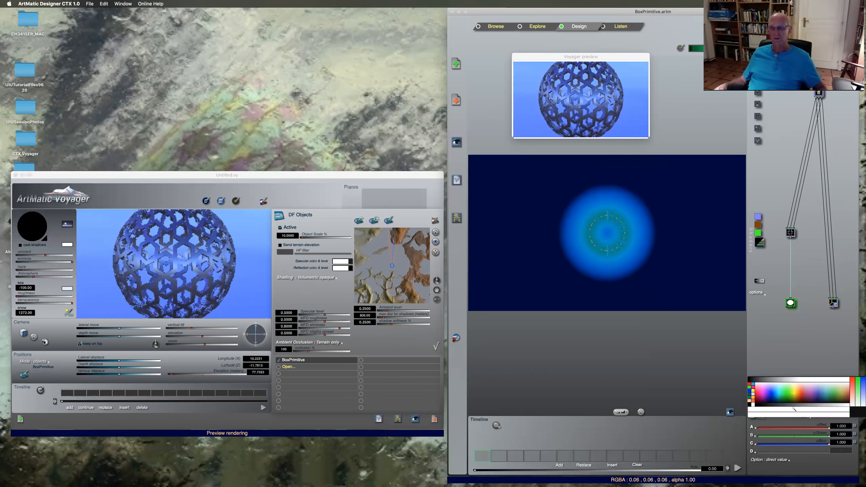
left_click(811, 406)
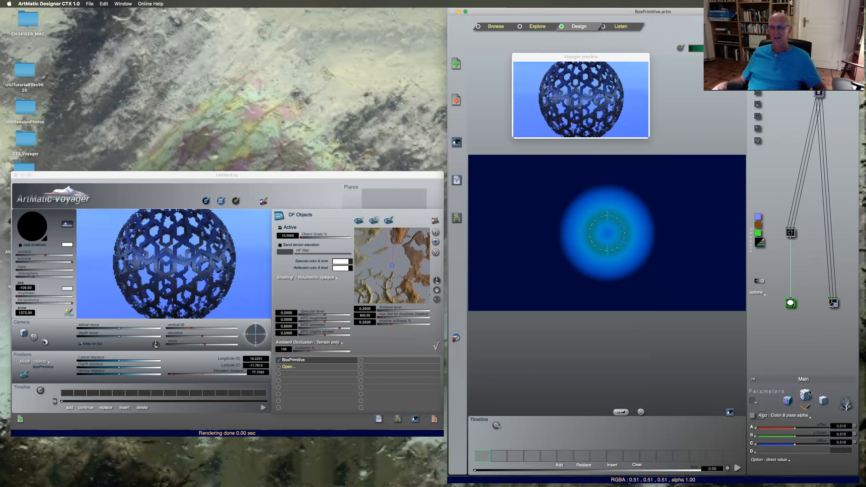
Add a one-input, four-output constant colour tile below the Sphere tile and make it yellow.
left_click(835, 304)
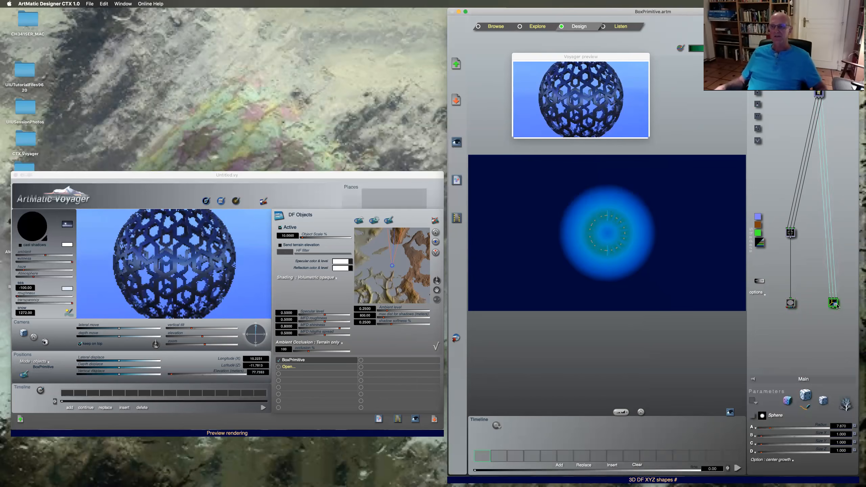
left_click(756, 94)
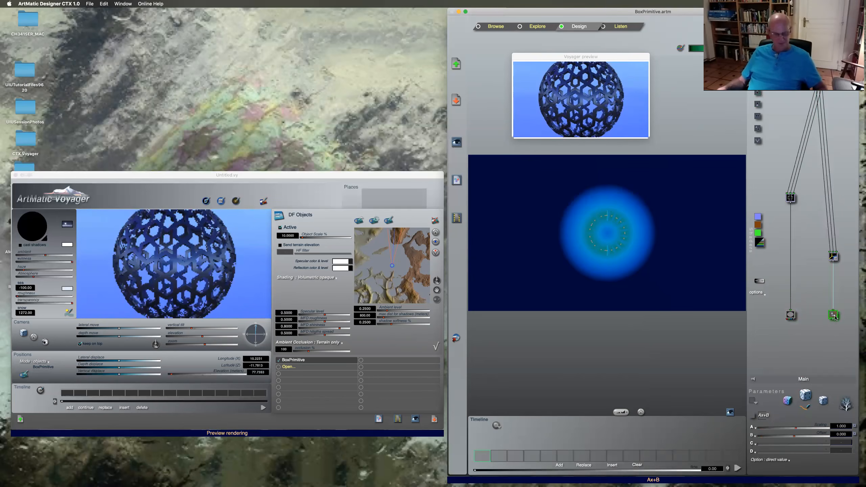
left_click(834, 316)
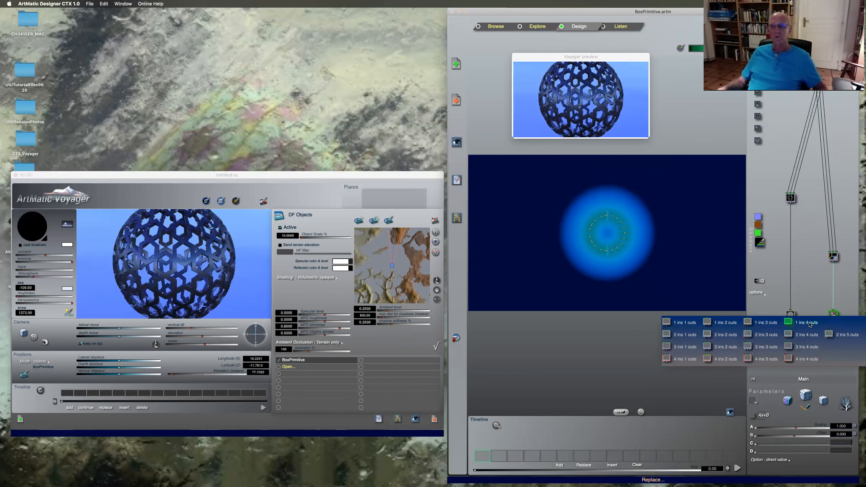
left_click(799, 323)
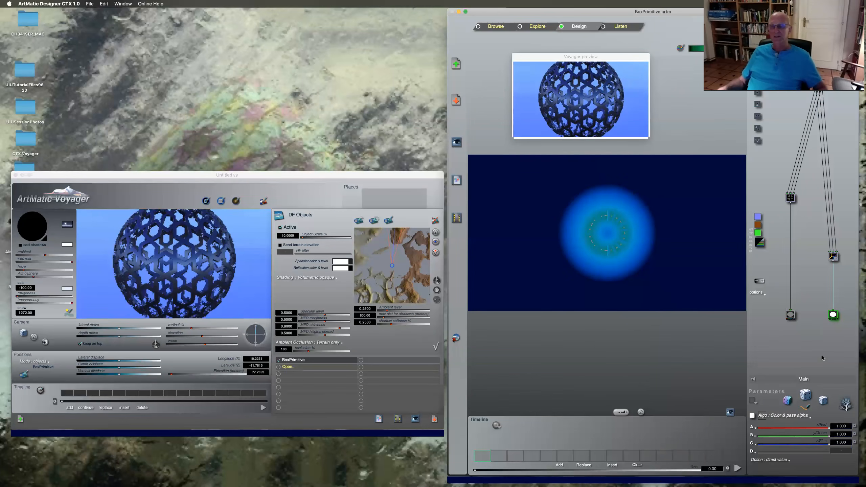
left_click(752, 416)
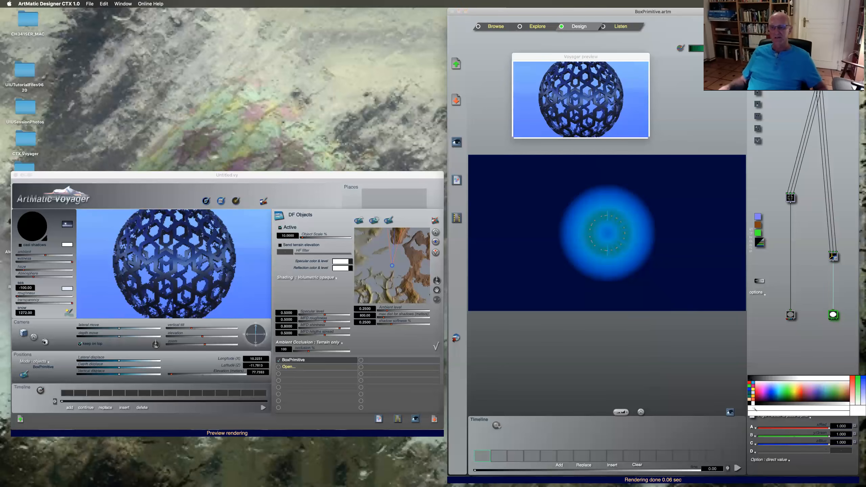
left_click(752, 392)
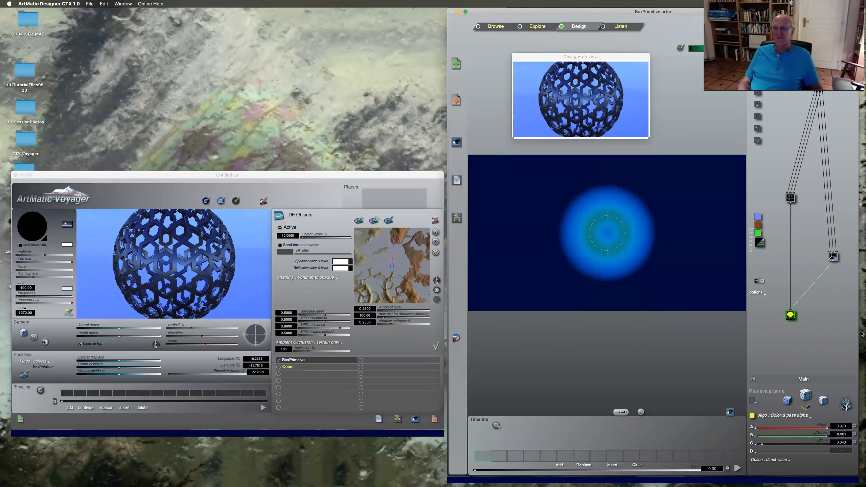
Arrange the two colour tiles side by side so that the grey ScalarField colour comes before the yellow Sphere colour.
left_click(456, 338)
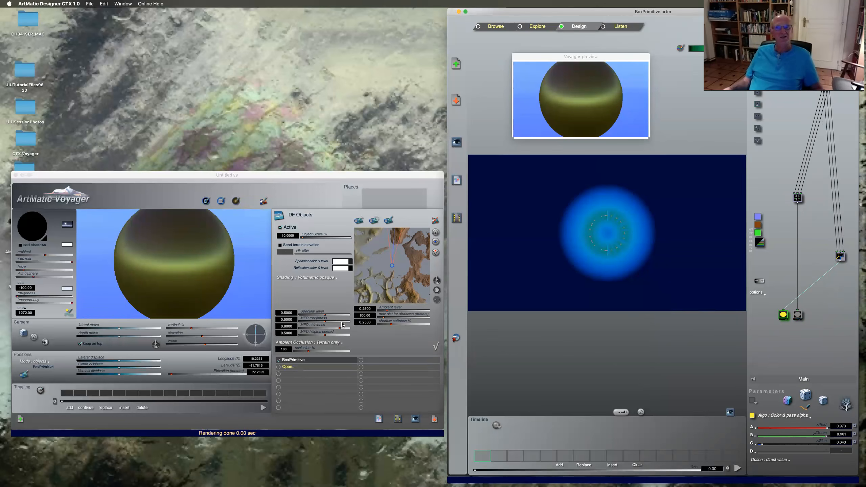
left_click(799, 315)
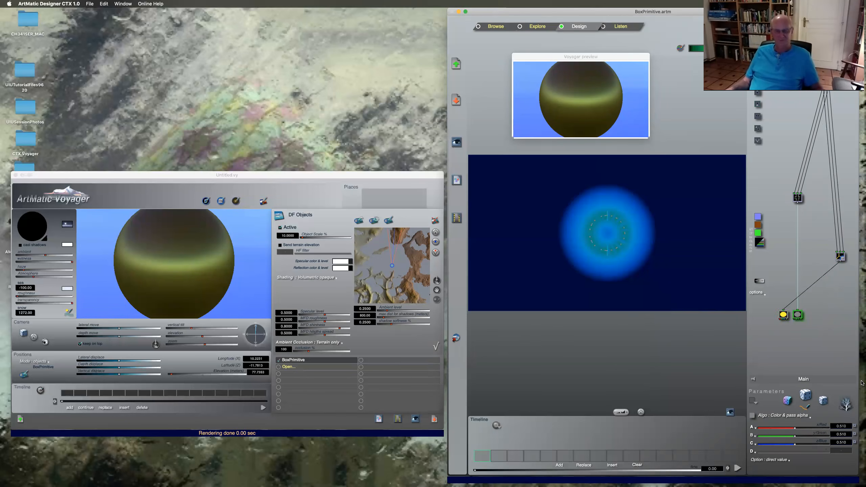
key("Right")
key("Right")
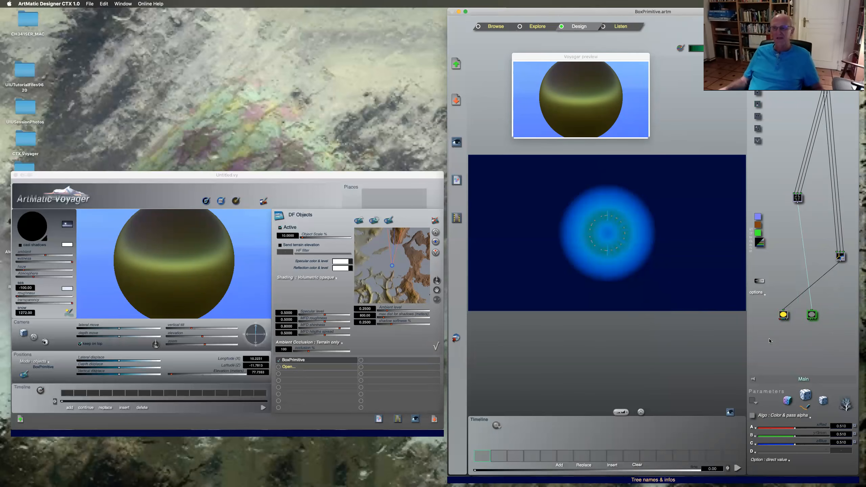
left_click(784, 317)
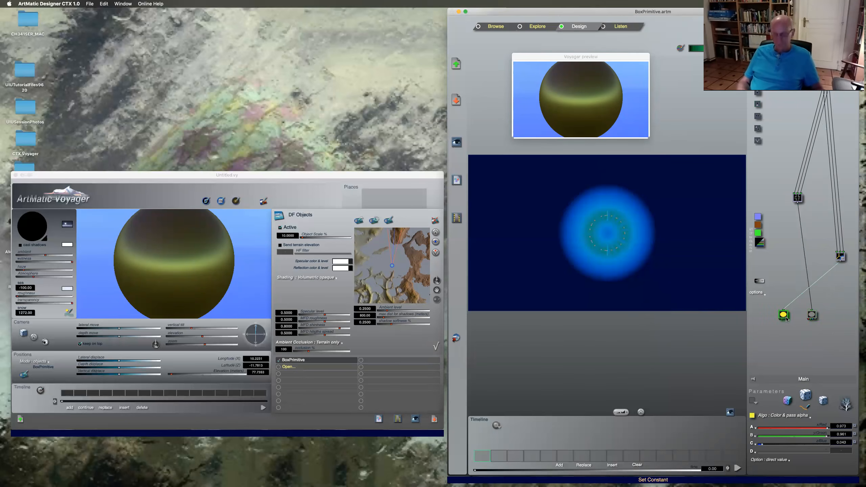
key("Right")
key("Right")
key("Right")
left_click(805, 315)
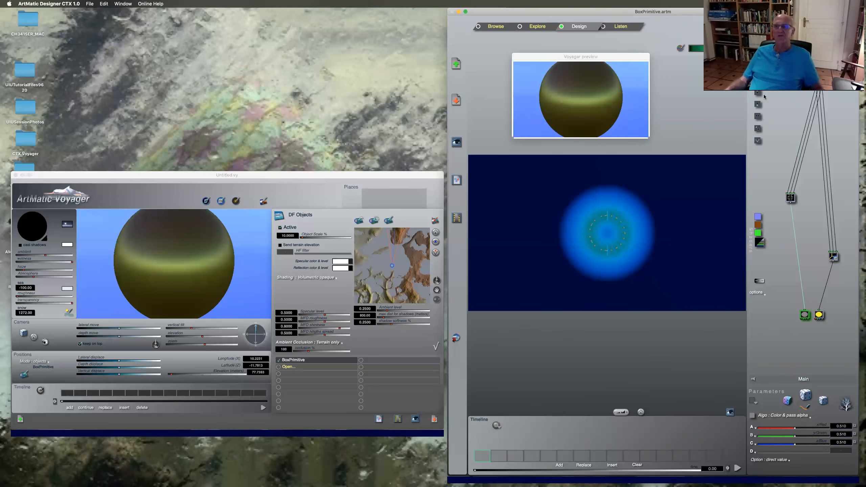
Insert an Alpha scale & offset tile below each of the grey and yellow colour tiles.
left_click(758, 105)
left_click(819, 323)
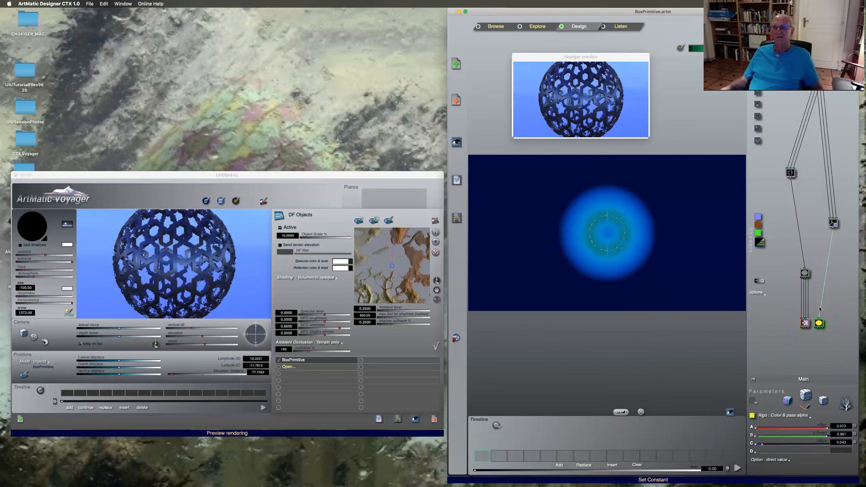
left_click(758, 93)
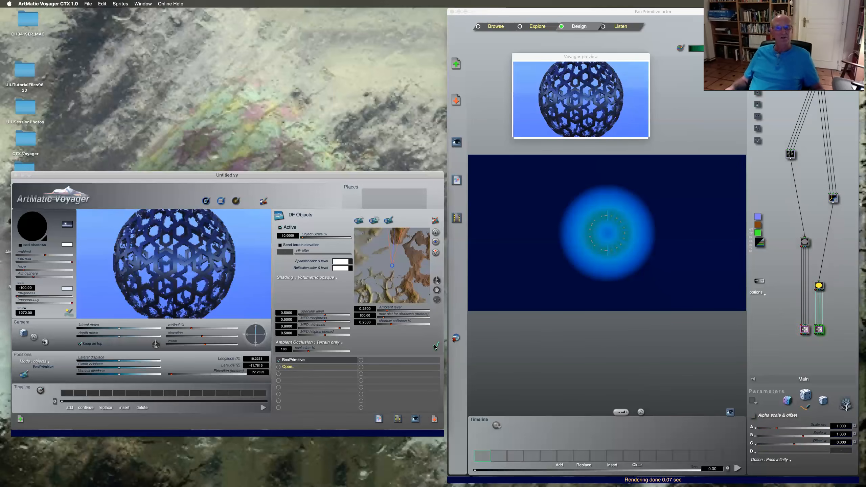
Switch to Voyager and set the BoxPrimitive DF object's shading to Opaque + Transparent.
left_click(226, 201)
left_click(226, 202)
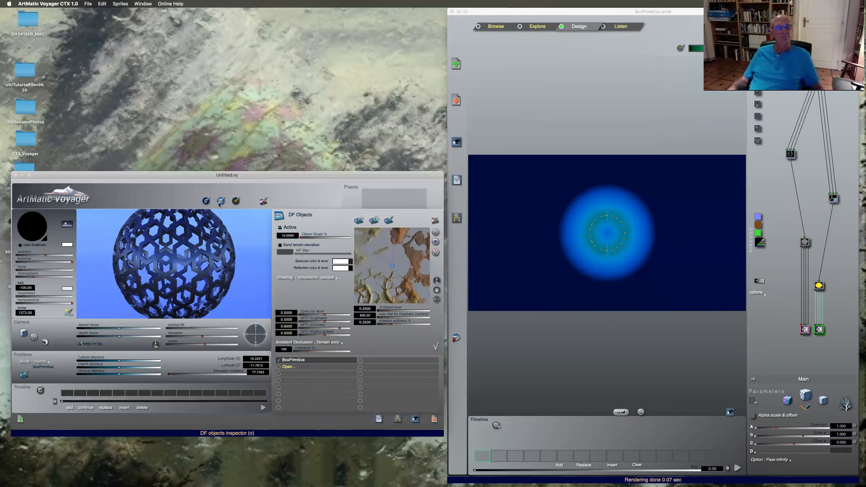
left_click(306, 280)
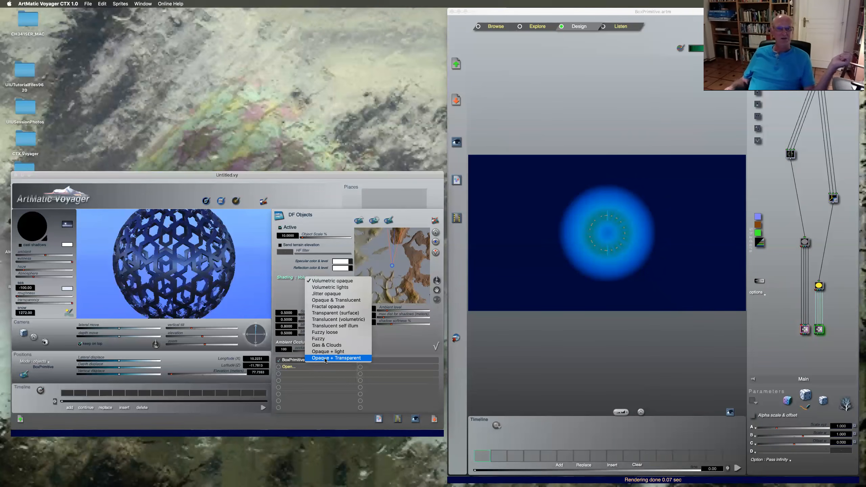
left_click(325, 358)
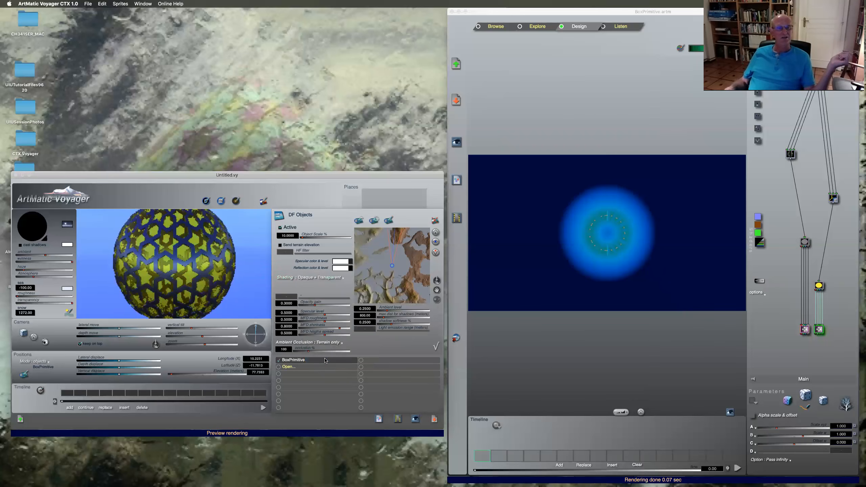
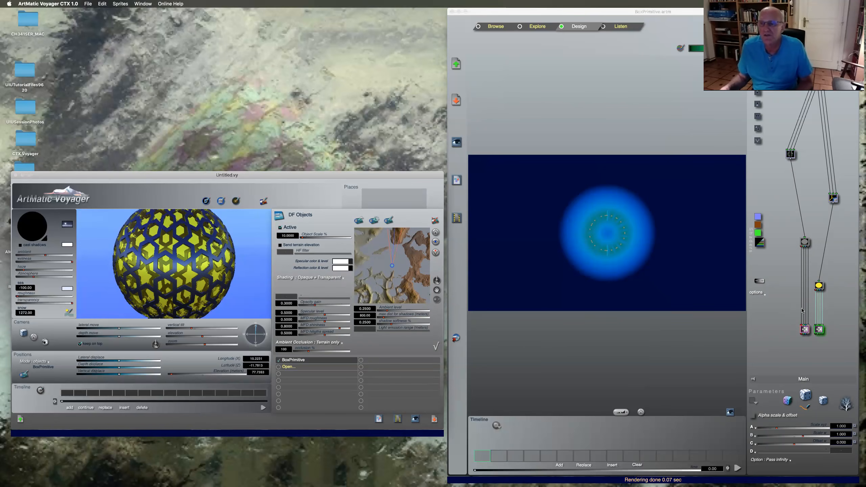
Set the BoxPrimitive object's shading to Opaque + light and raise the light density to 0.4825.
left_click(315, 279)
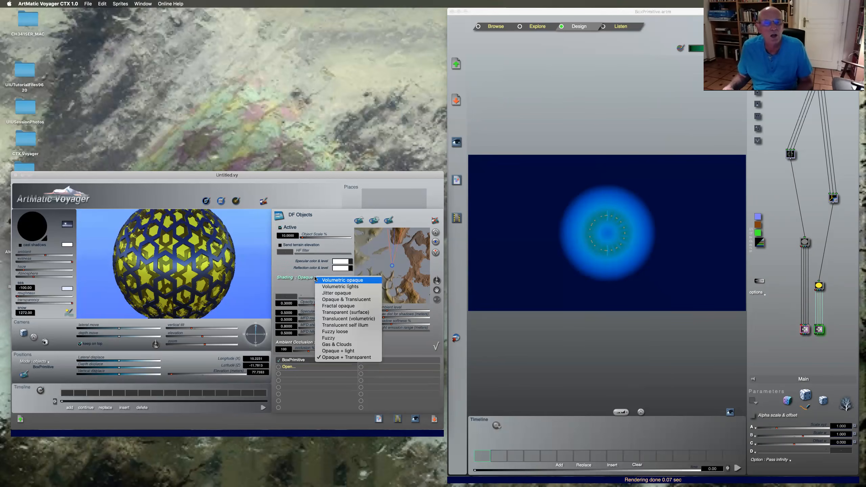
left_click(333, 352)
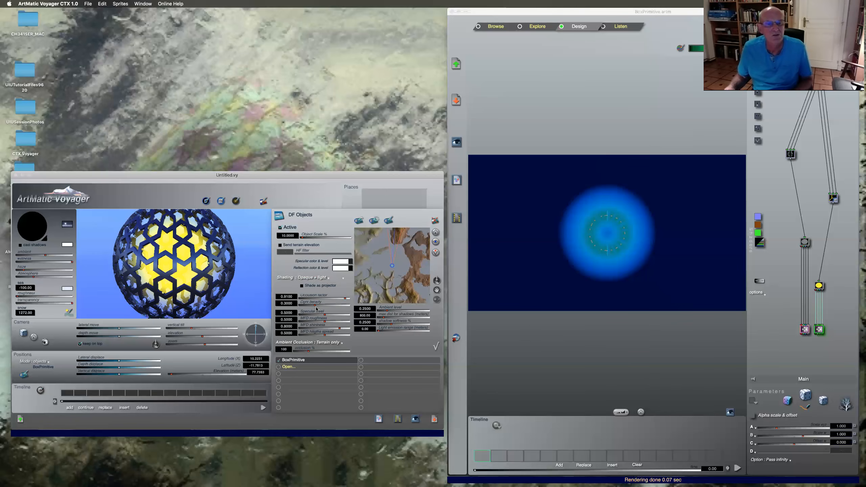
left_click_drag(316, 307, 320, 305)
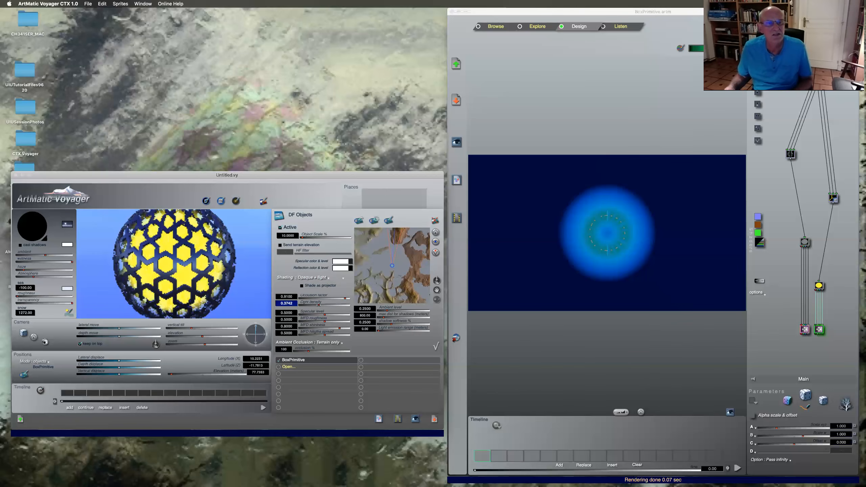
left_click_drag(320, 305, 322, 306)
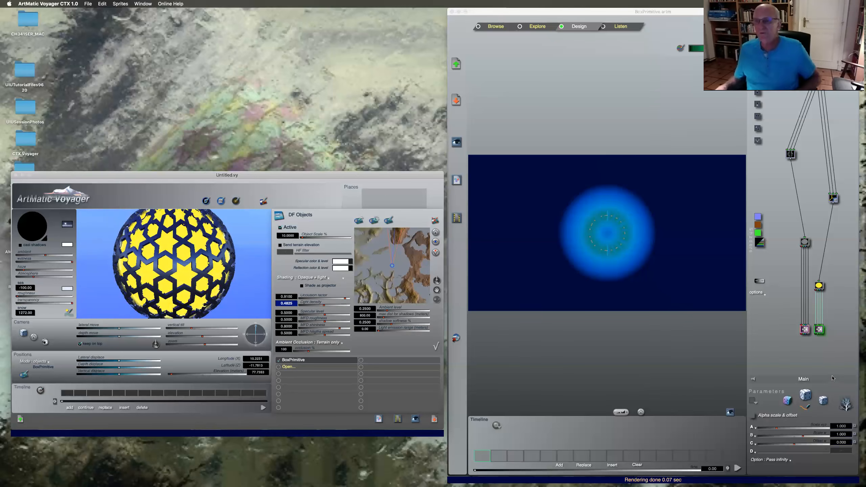
Reduce the Scale xyz value of the Alpha scale & offset tile to 0.828.
left_click(815, 431)
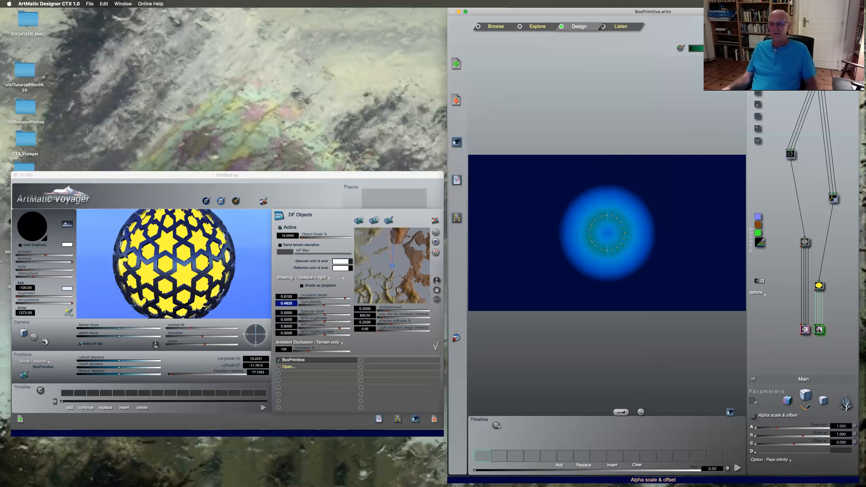
mouse_move(777, 428)
left_mouse_down()
mouse_move(785, 428)
mouse_move(764, 429)
mouse_move(775, 430)
left_mouse_up()
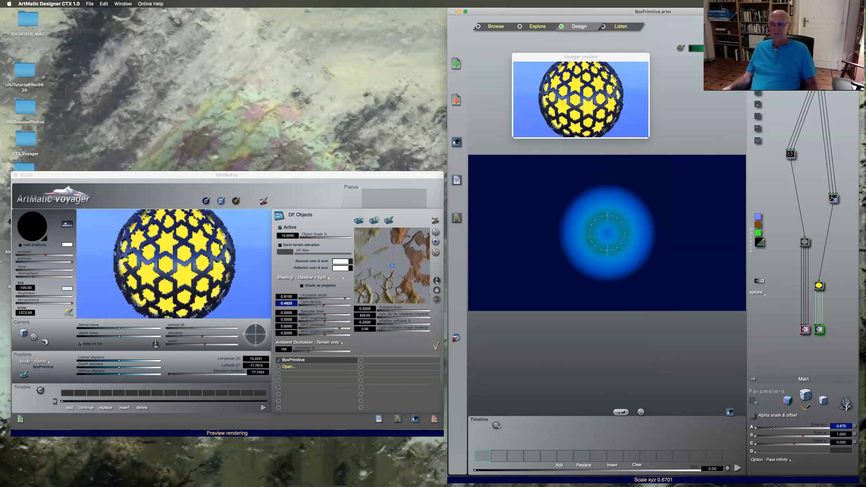
left_click(819, 331)
left_click(842, 305)
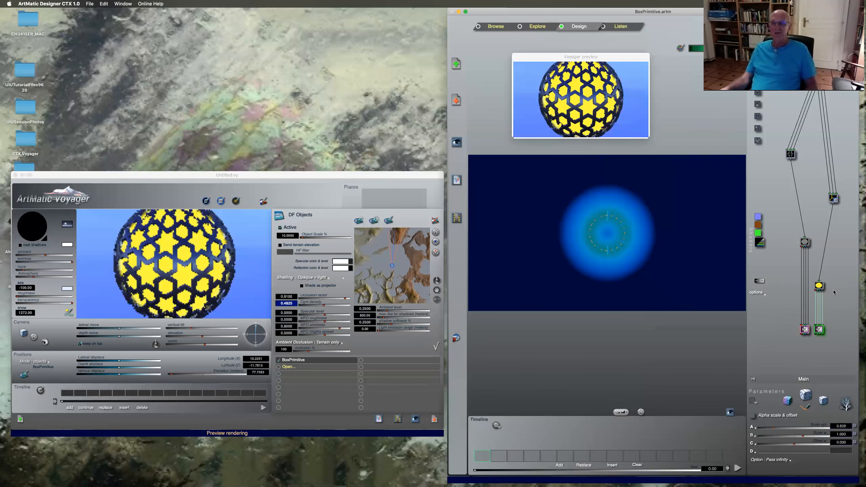
Insert a Color Shift tile below the Alpha scale & offset tile at the end of the yellow branch.
left_click(757, 92)
left_click(820, 335)
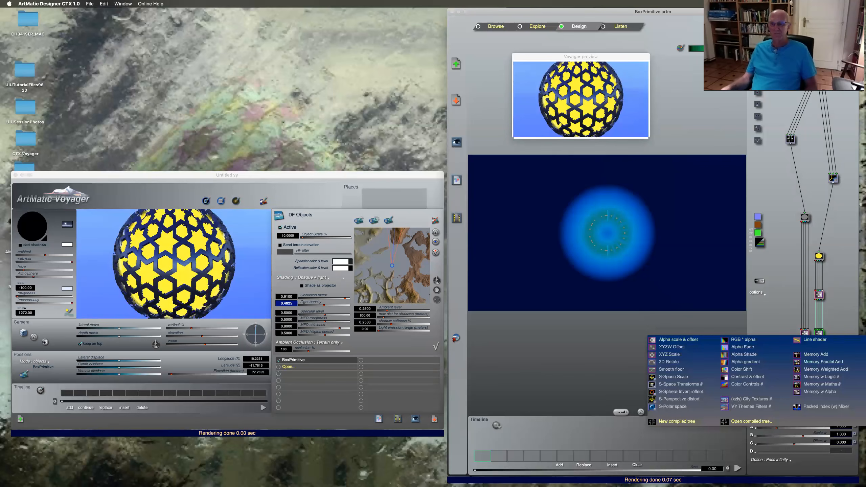
left_click(741, 370)
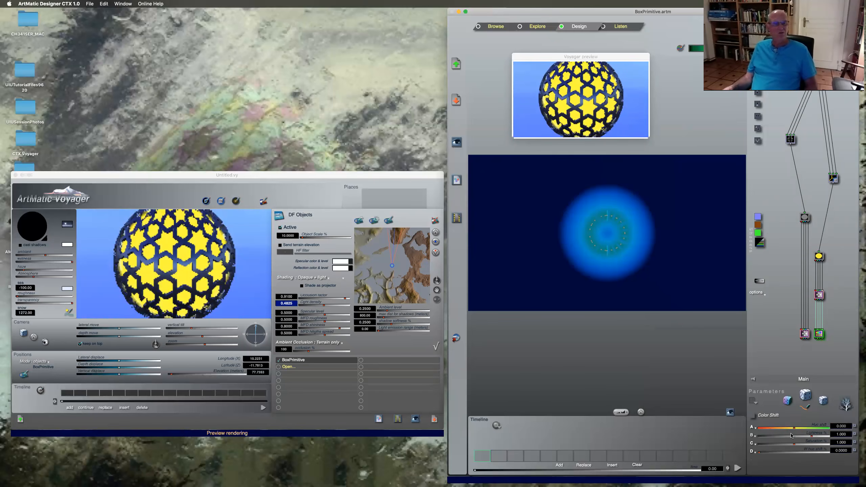
Set the Color Shift tile's hue shift to -0.761 and the Alpha scale & offset tile's Scale xyz to 1.111.
left_click_drag(794, 429, 790, 429)
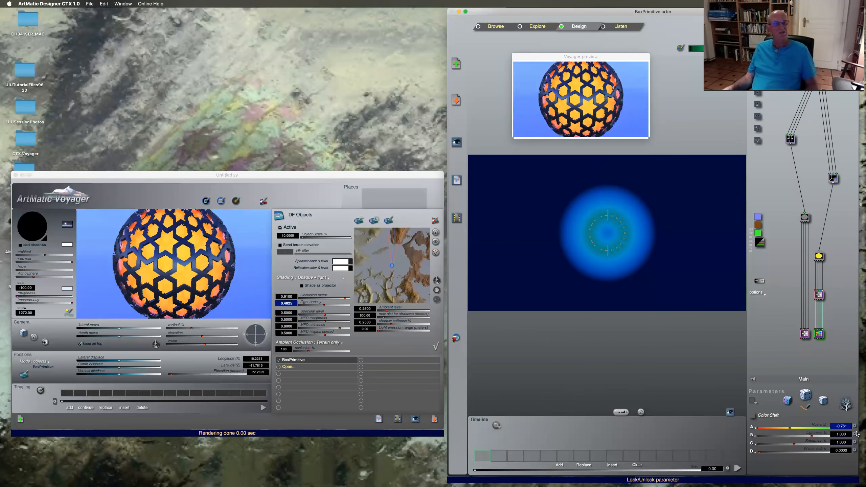
left_click(820, 295)
left_click_drag(777, 429, 778, 428)
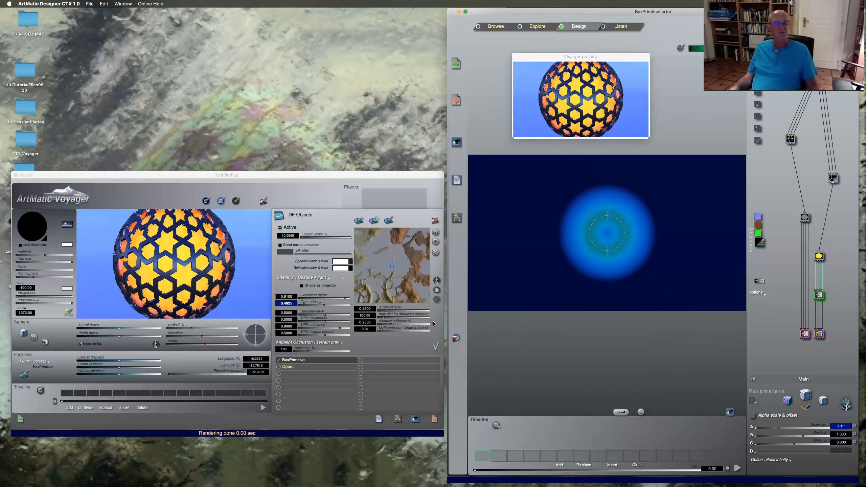
Leave the DF Objects settings, change the surface to ArtMatic surface and load Flat plane Concrete plates from Absolute Colored Terrains.
left_click(436, 348)
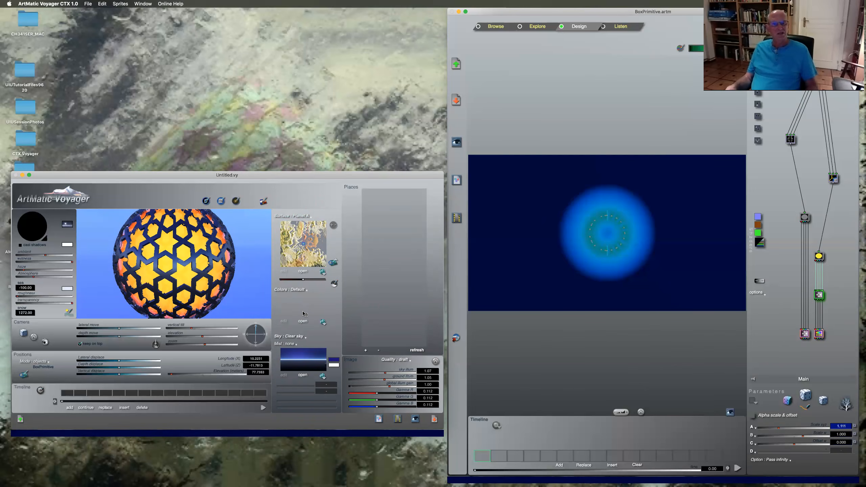
left_click(301, 215)
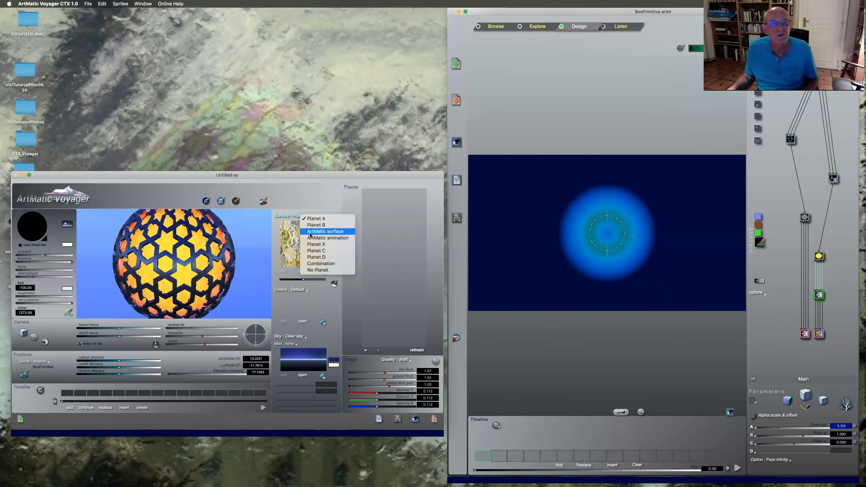
left_click(310, 234)
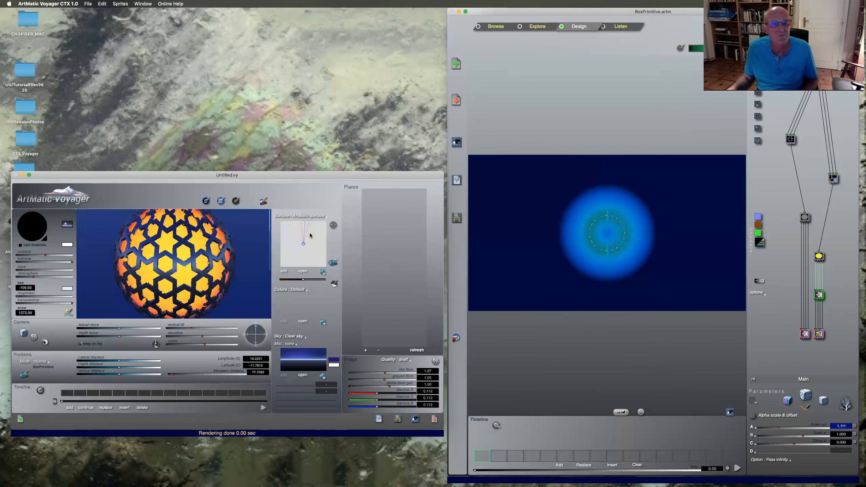
left_click(323, 274)
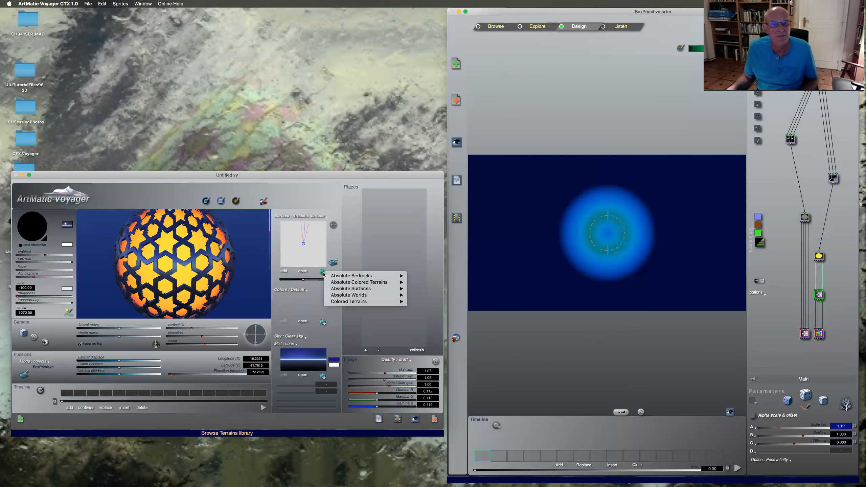
mouse_move(336, 283)
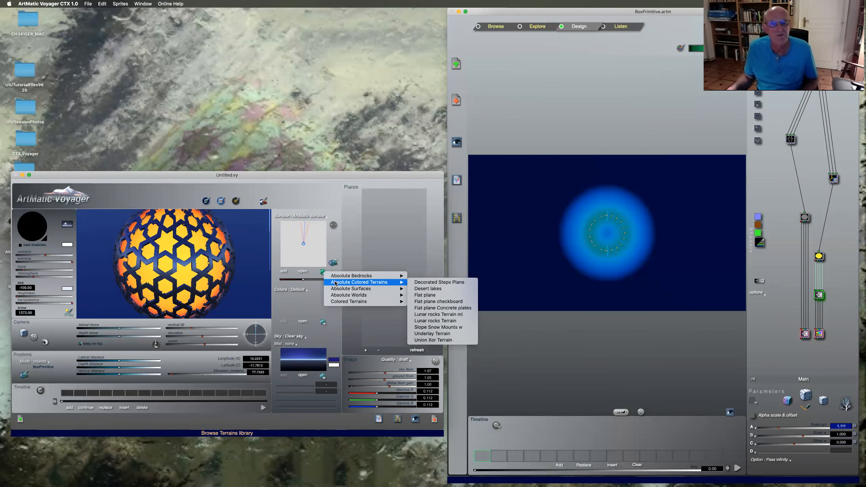
left_click(423, 309)
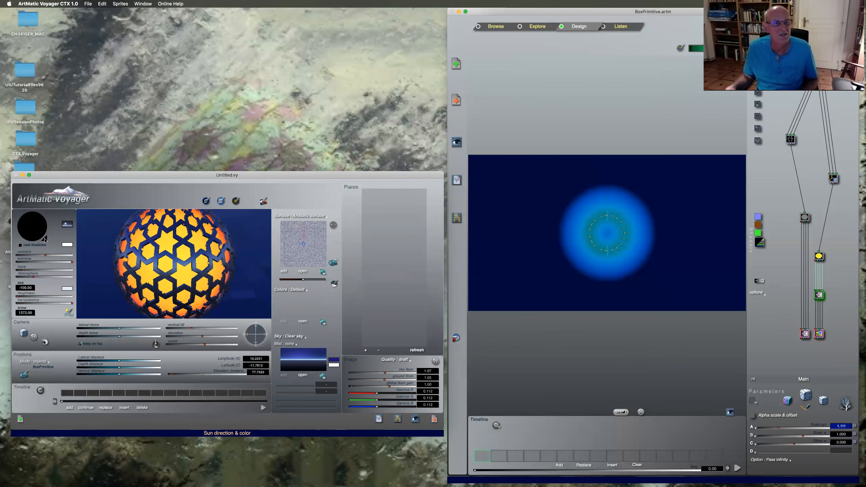
Try white as both the sun color and the sky color.
left_click(45, 239)
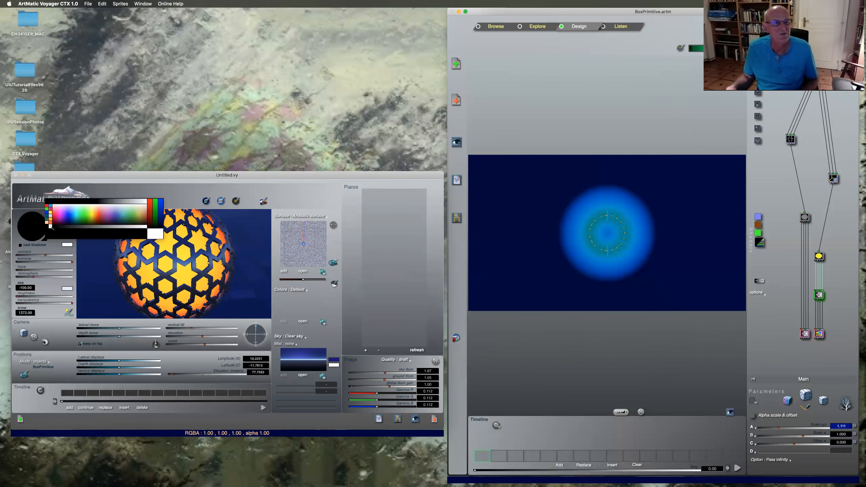
left_click(53, 229)
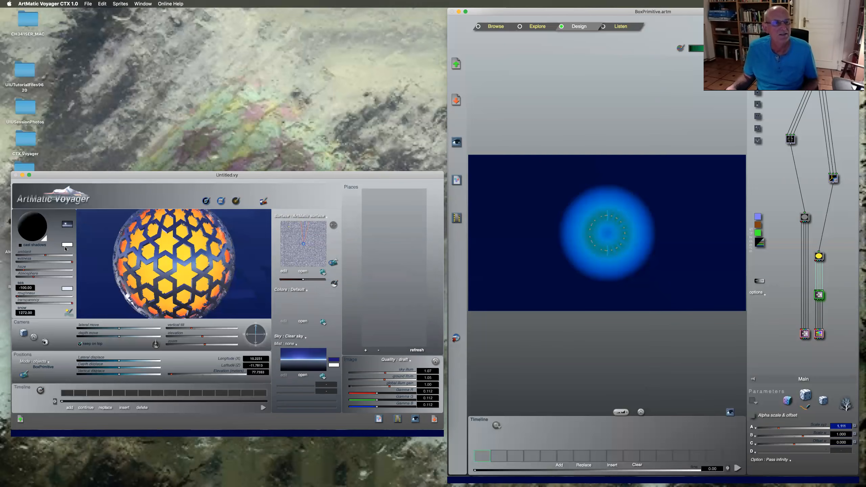
left_click(335, 361)
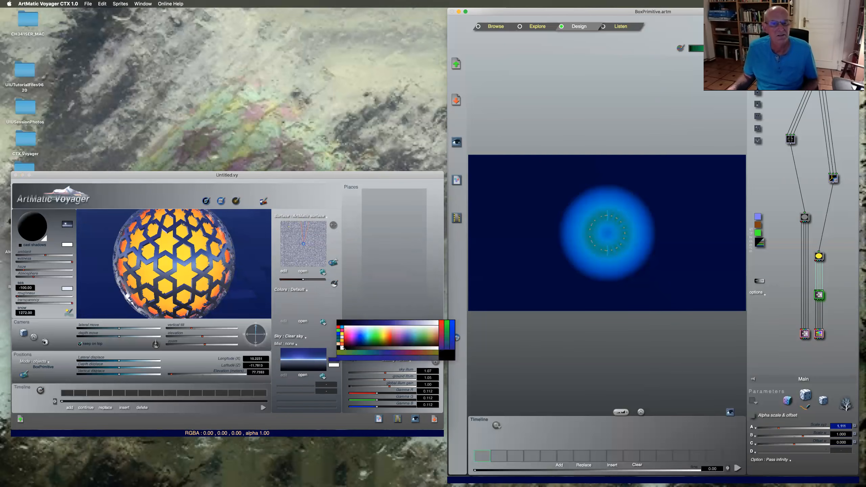
left_click(342, 348)
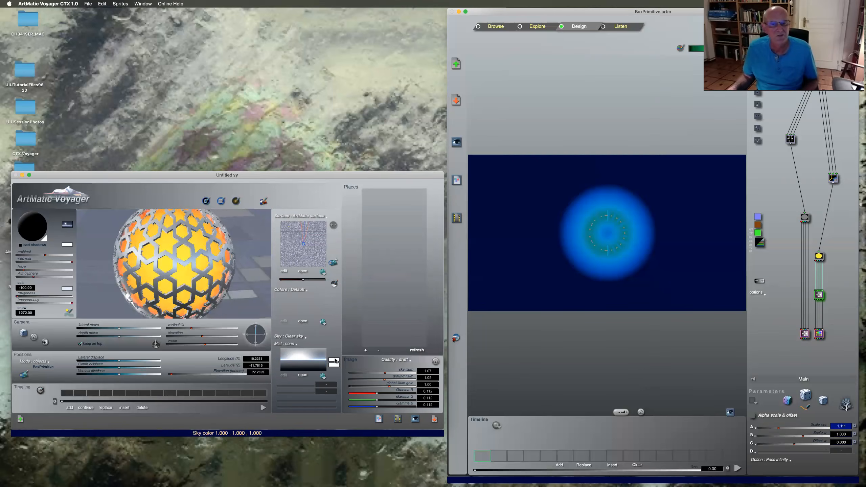
Set the sky color and the sun color to black.
left_click(334, 360)
left_click(339, 347)
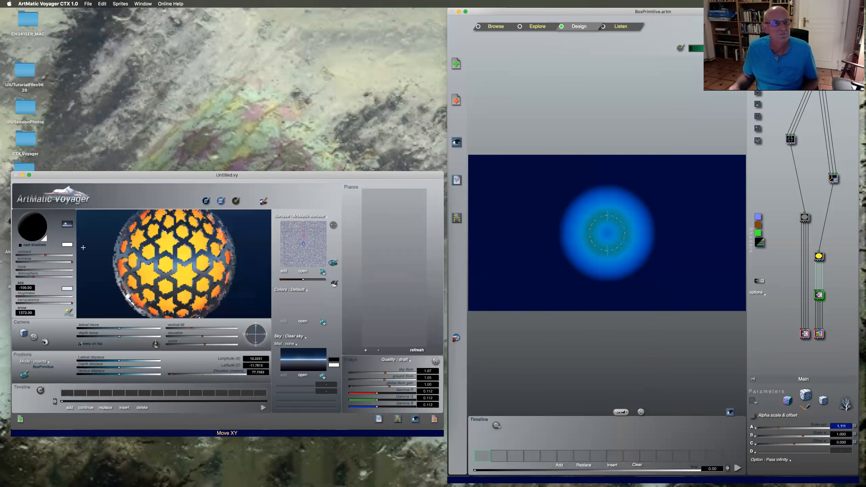
left_click(44, 241)
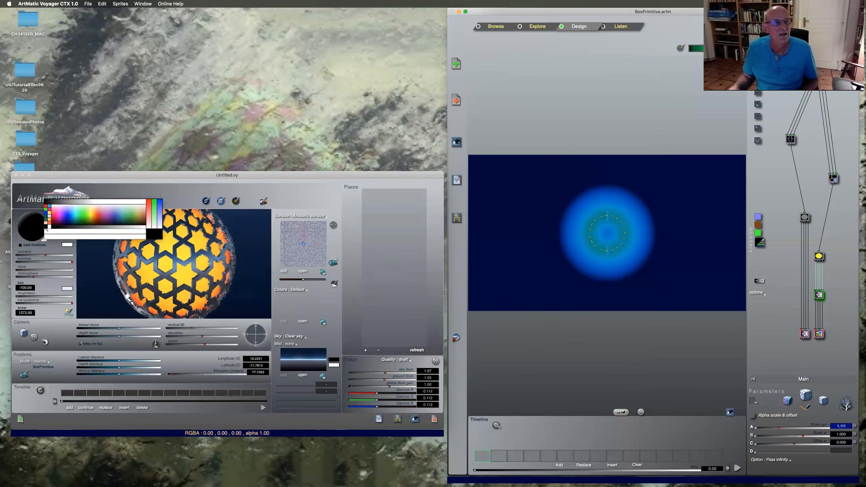
left_click(49, 228)
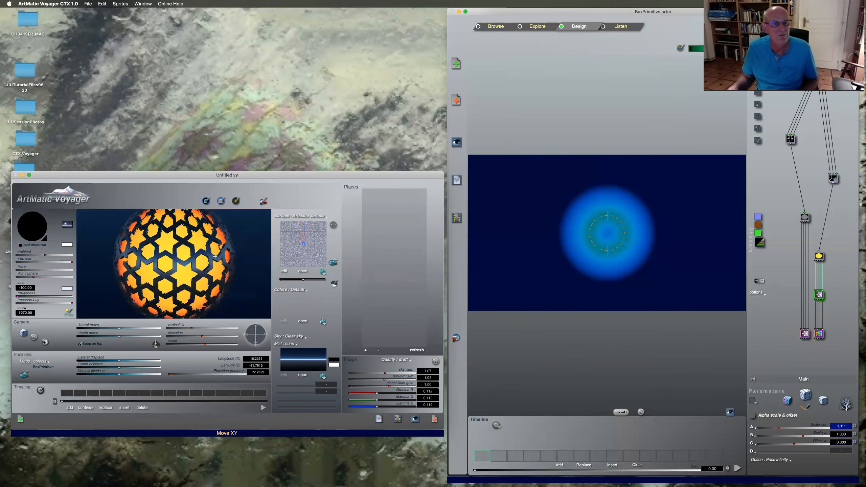
Enable Shade as projector for the BoxPrimitive object in the DF Objects settings and close them.
left_click(221, 201)
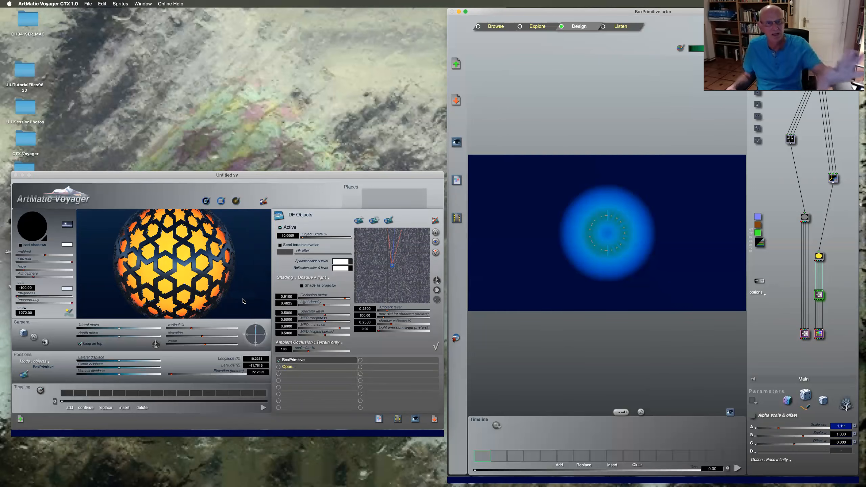
left_click(302, 286)
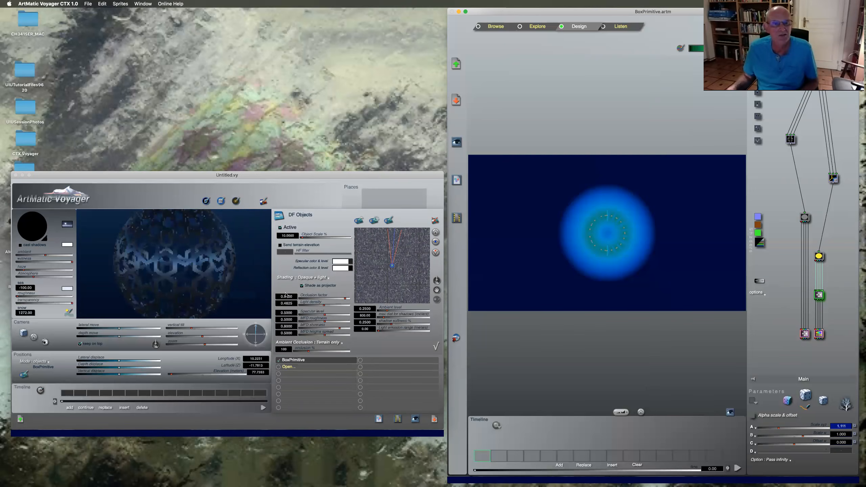
left_click(435, 346)
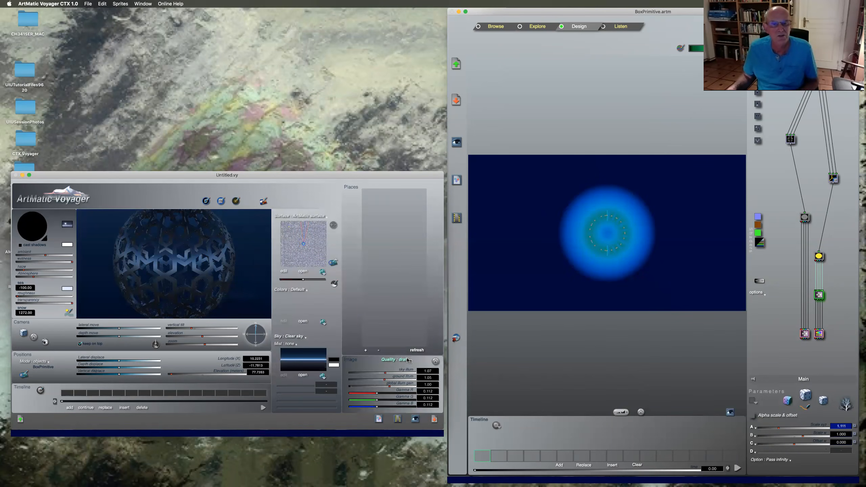
Set the image quality to good and turn on cast shadows for the sun.
left_click(408, 360)
left_click(413, 373)
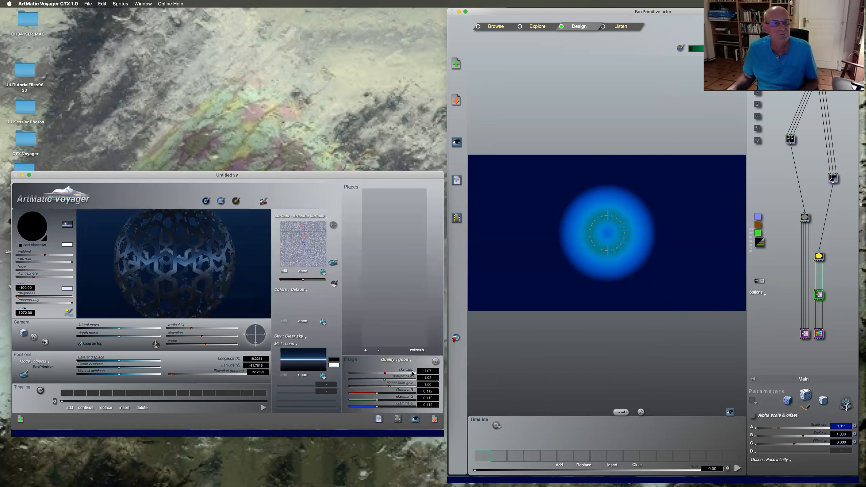
left_click(20, 245)
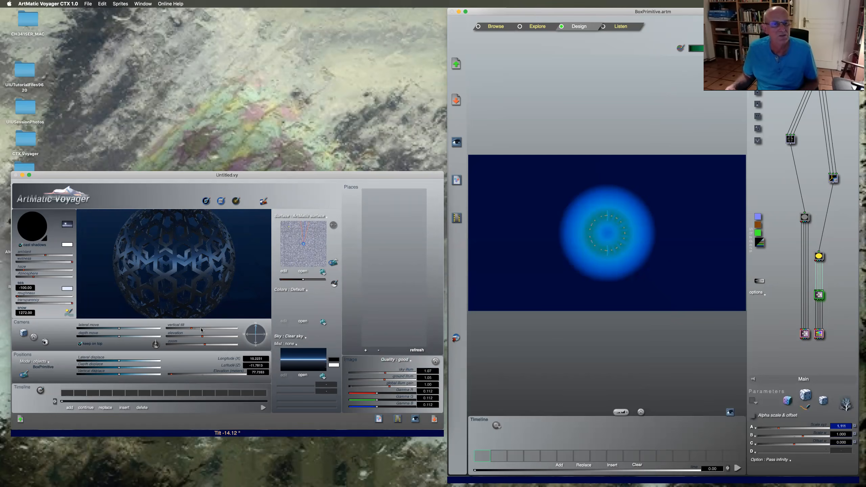
Turn the Voyager hot link off and on again in ArtMatic Designer, and return to ArtMatic Voyager.
left_click(177, 281)
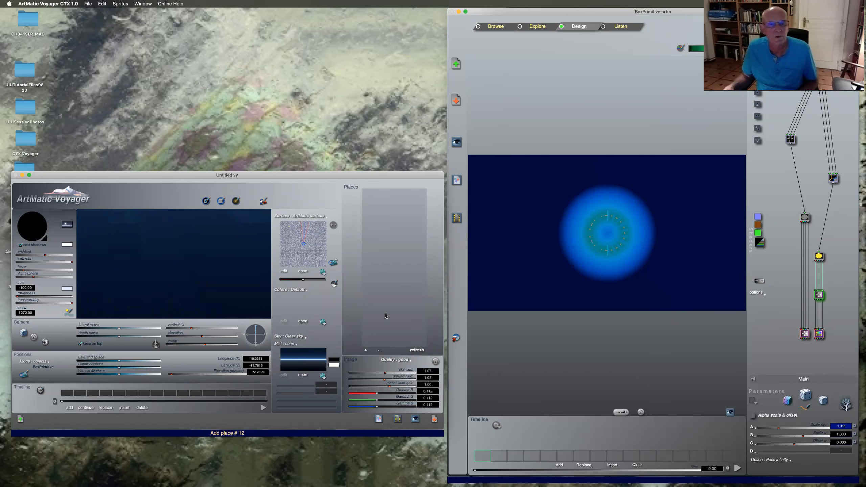
left_click(456, 339)
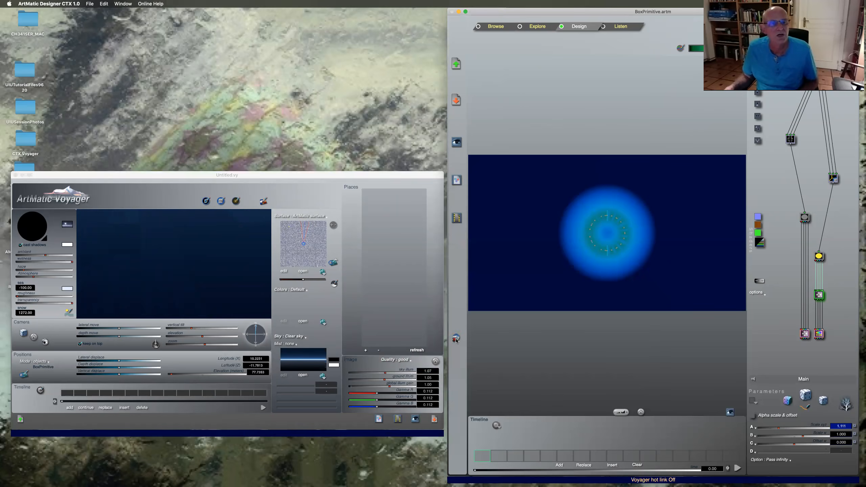
left_click(456, 338)
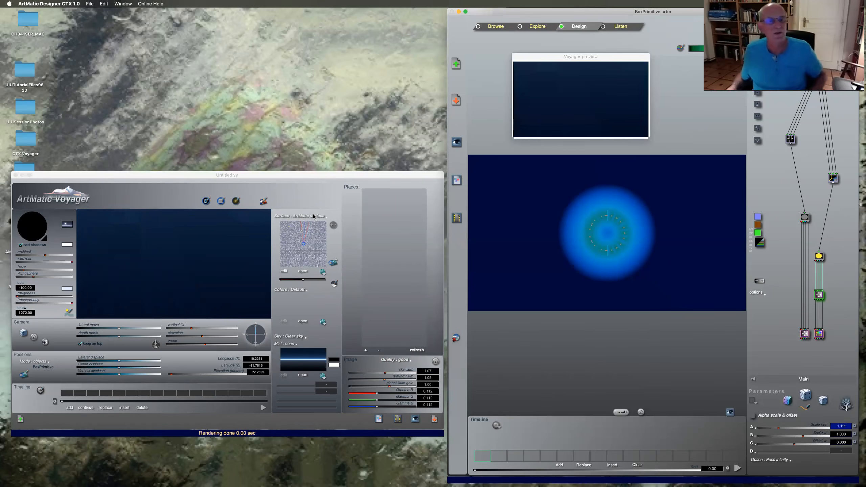
left_click(157, 197)
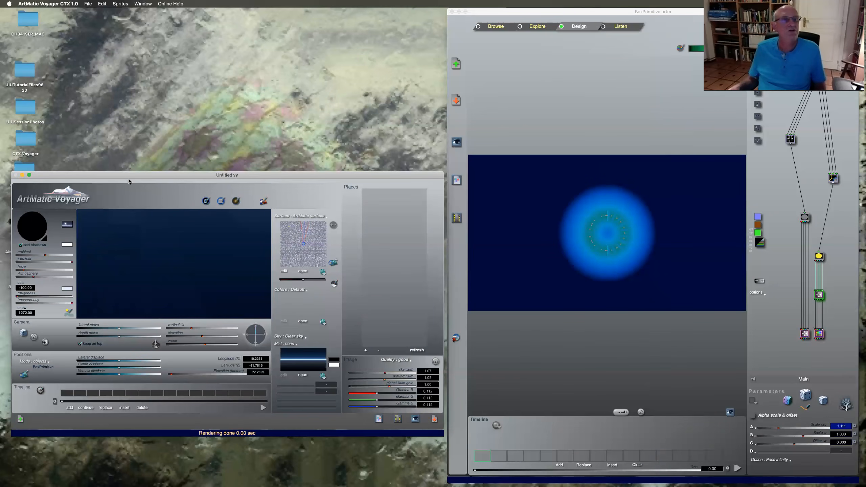
Open UIUOpaqueLightSphere.vy from the UIUHollowSphereTutorial folder inside the desktop's tutorial files folder, and close the folder window.
double_click(30, 76)
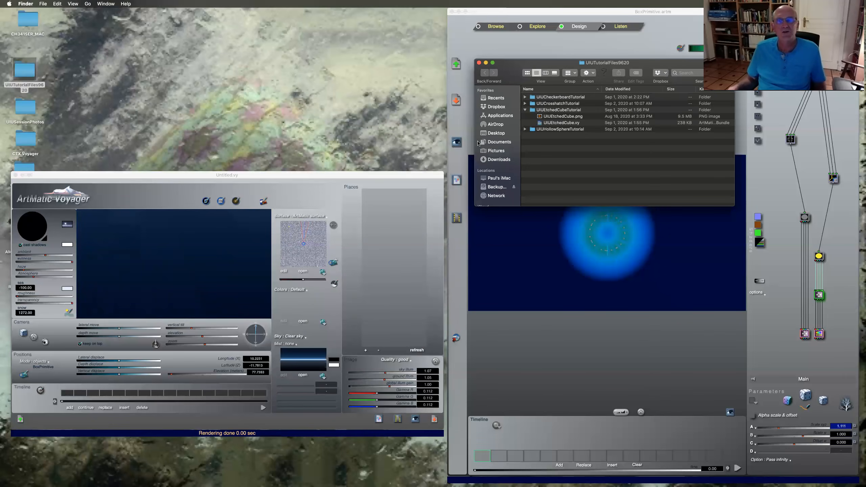
left_click(525, 110)
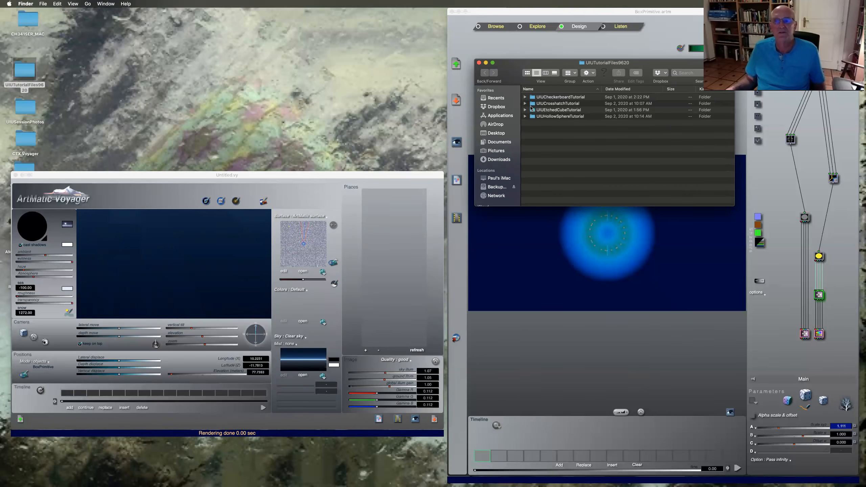
left_click(525, 117)
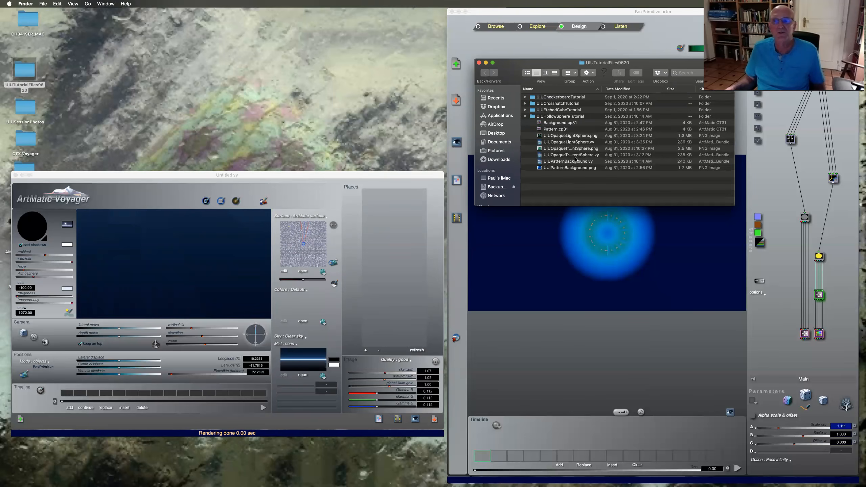
left_click(564, 142)
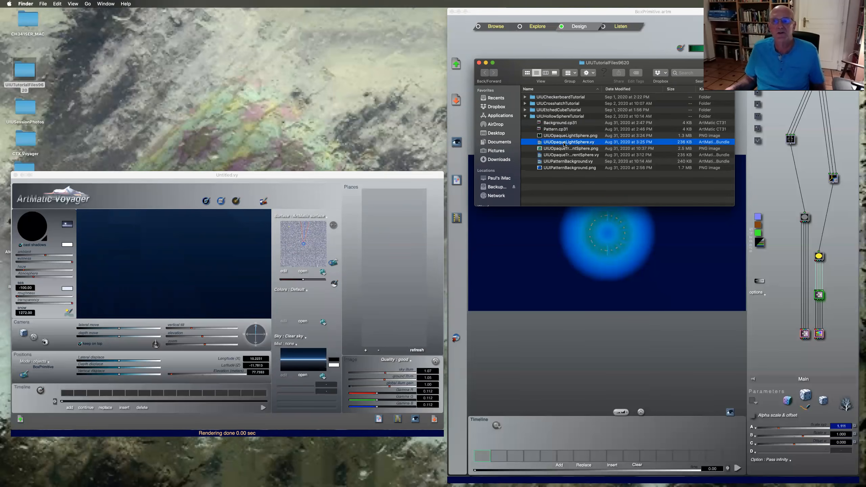
double_click(565, 143)
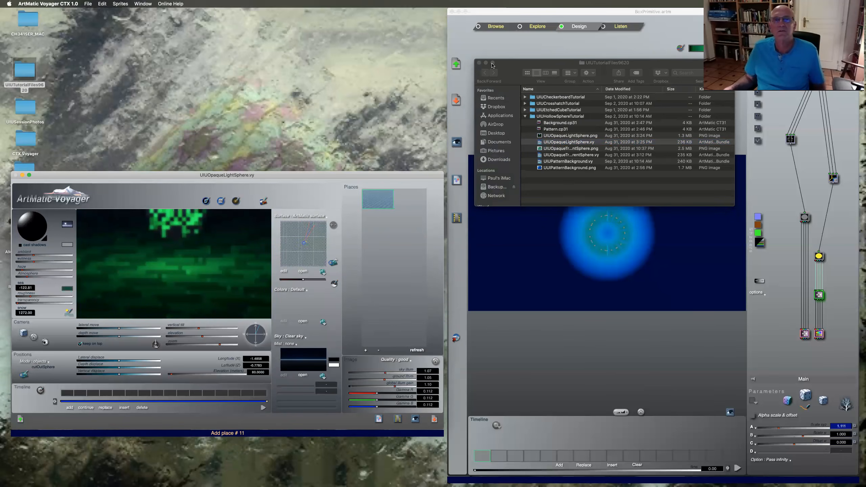
left_click(479, 63)
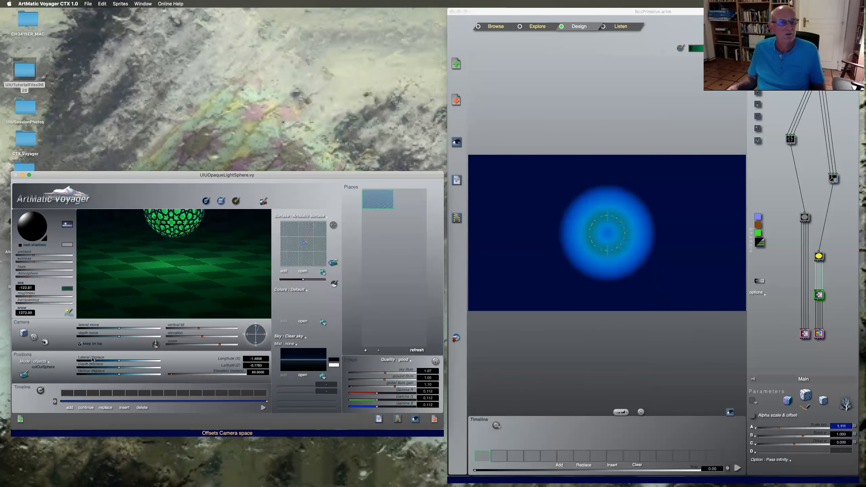
Tilt the camera up to frame the whole sphere and open its ArtMatic system for editing in ArtMatic Designer.
mouse_move(119, 329)
left_mouse_down()
mouse_move(132, 329)
mouse_move(119, 329)
left_mouse_up()
left_click_drag(199, 328, 198, 328)
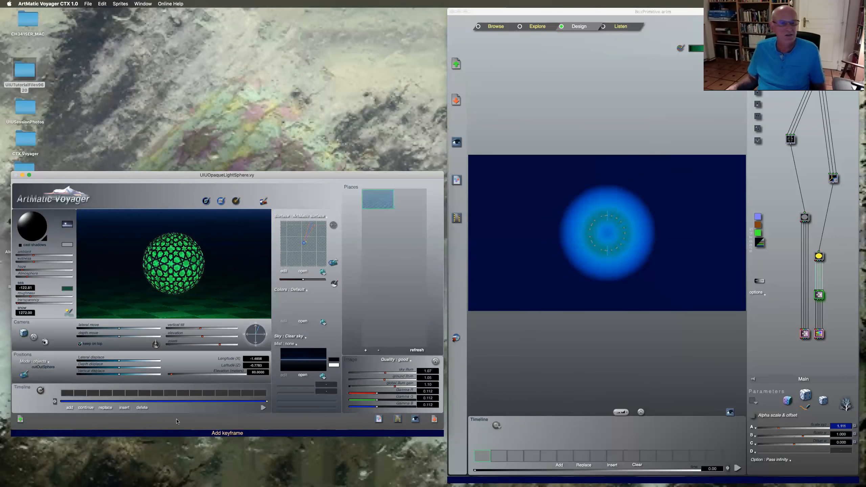
left_click(24, 375)
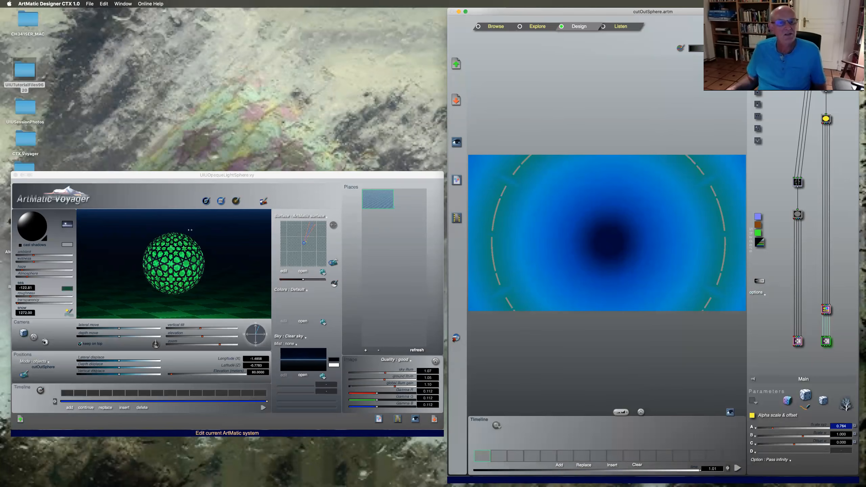
Review the DF Objects settings of the cutOutSphere object in ArtMatic Voyager and close them.
left_click(222, 201)
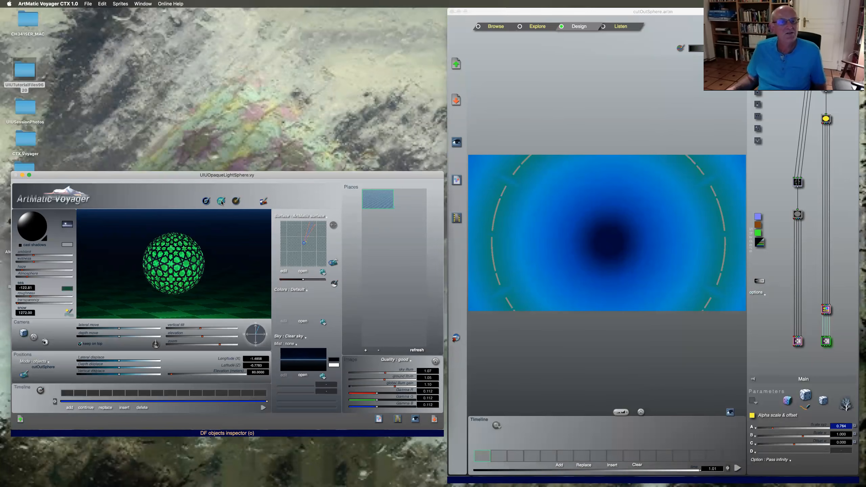
left_click(222, 201)
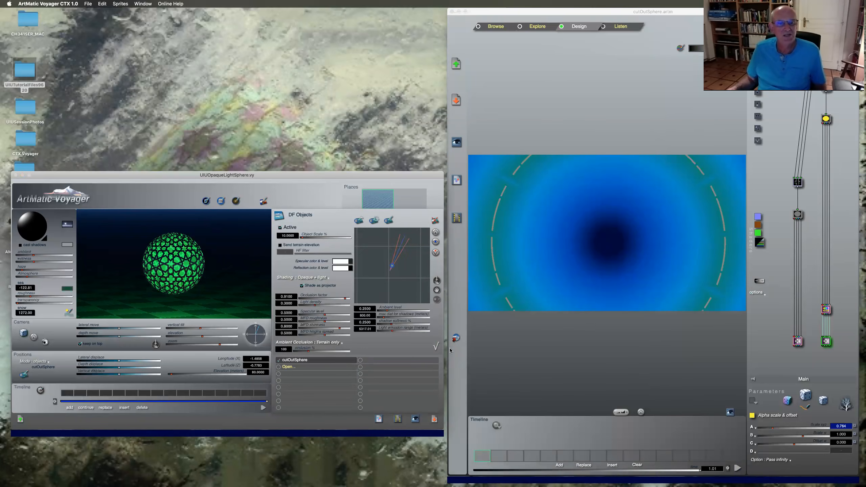
left_click(434, 347)
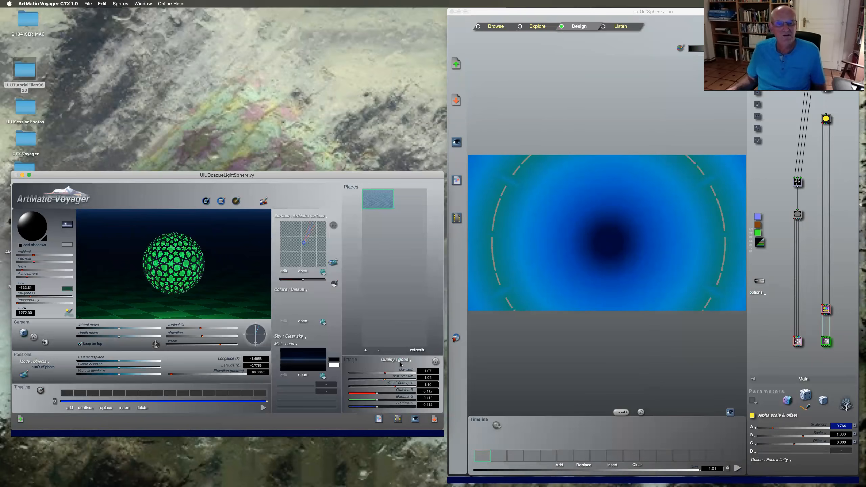
Lighten the sun colour to a dark grey with cast shadows on, and tilt the camera down to the lit ground.
left_click(45, 240)
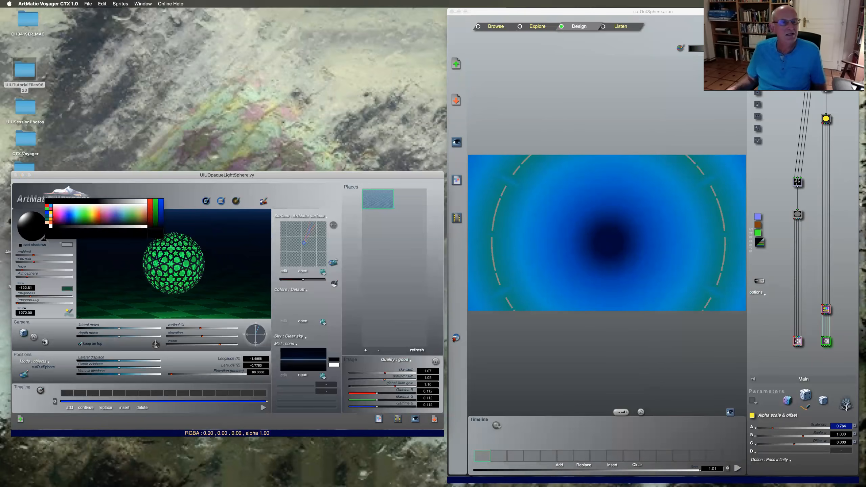
left_click(47, 243)
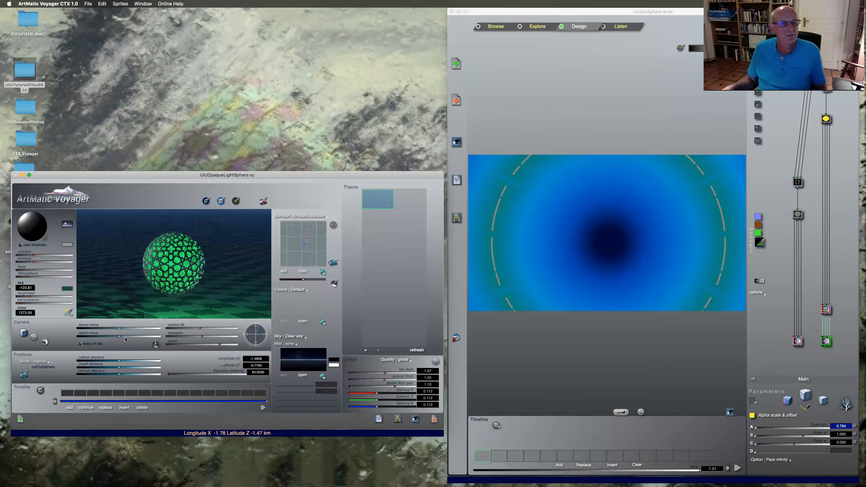
left_click_drag(201, 328, 198, 329)
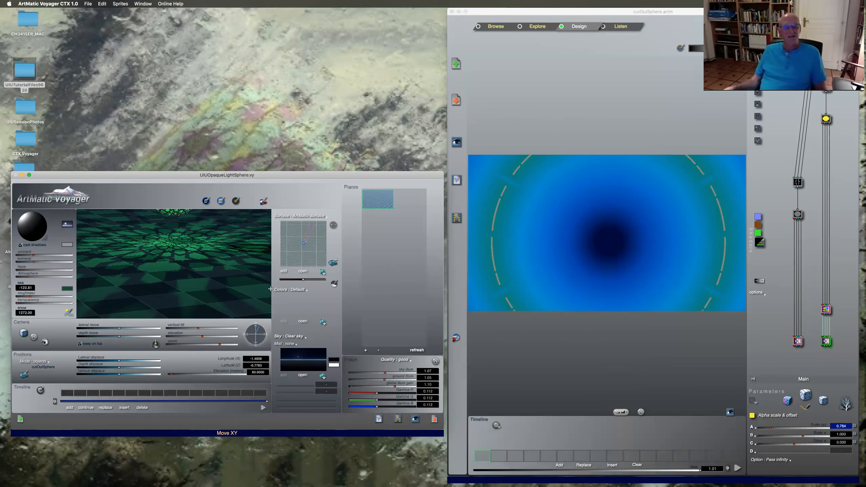
Set the hue shift of the sphere's Color Shift tile to -0.326 in ArtMatic Designer and return to ArtMatic Voyager.
left_click(826, 310)
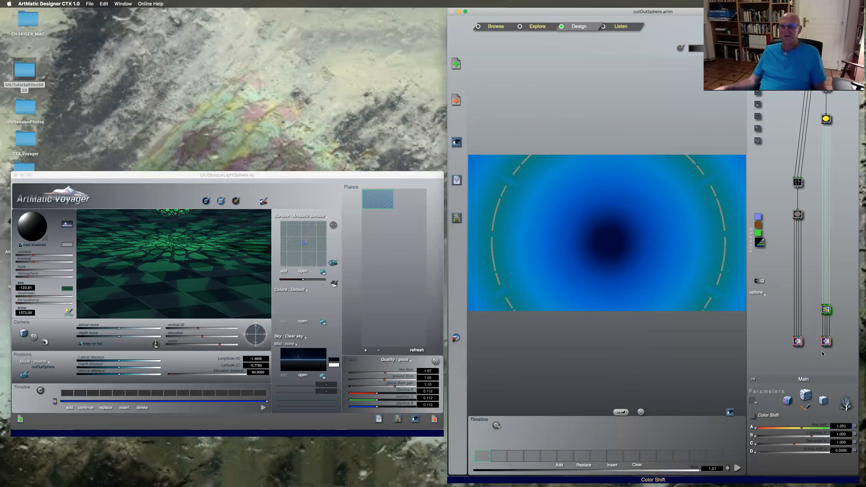
left_click_drag(803, 430, 791, 428)
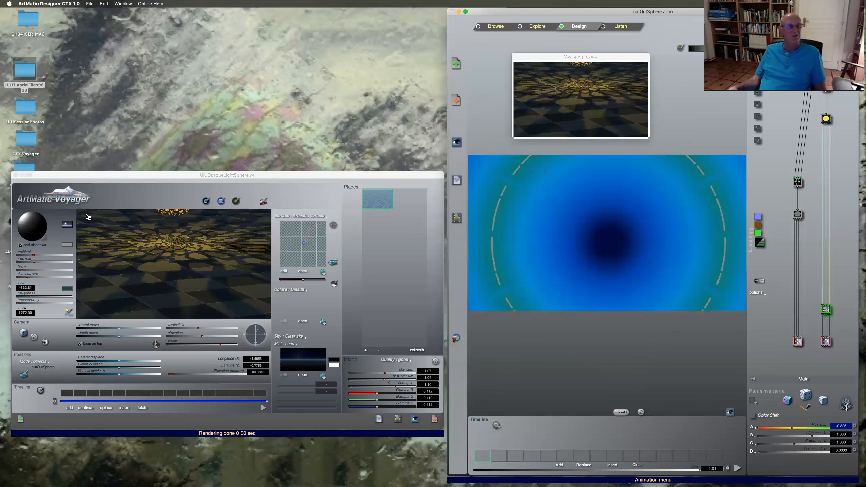
left_click(134, 196)
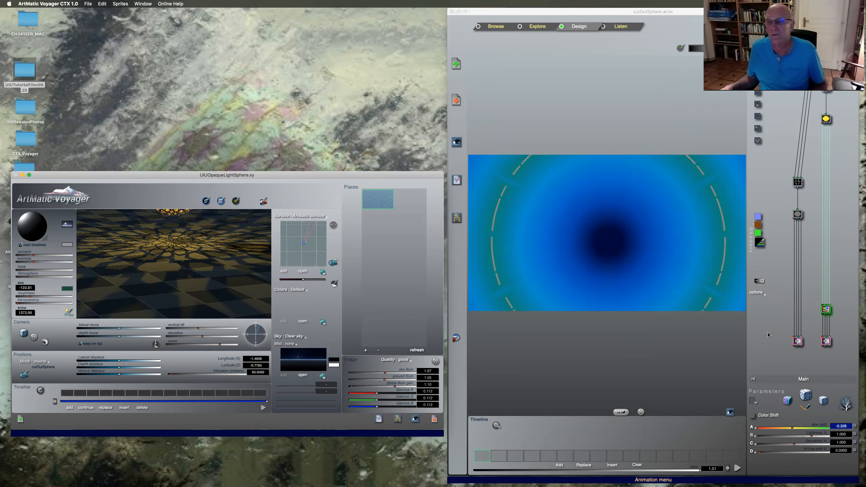
Delete the tiles of the cutOutSphere tree in ArtMatic Designer up to the Normal space xy, rotation oY tile.
left_click(826, 343)
key("Delete")
left_click(798, 341)
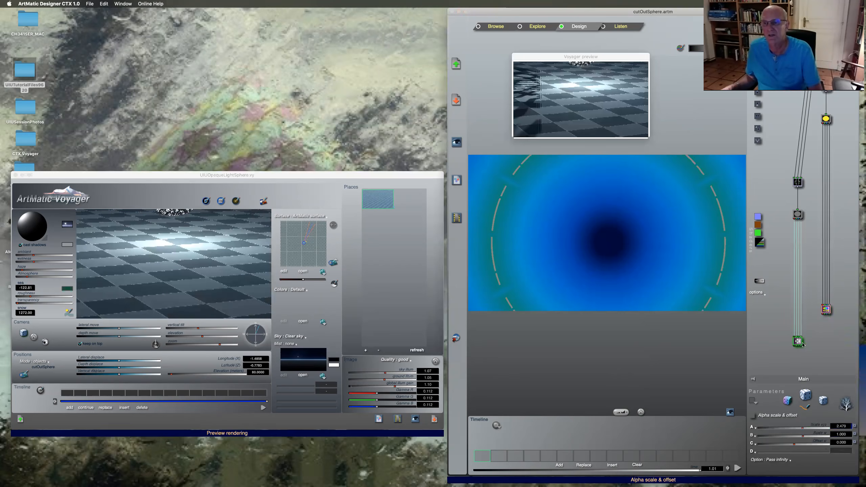
left_click(742, 379)
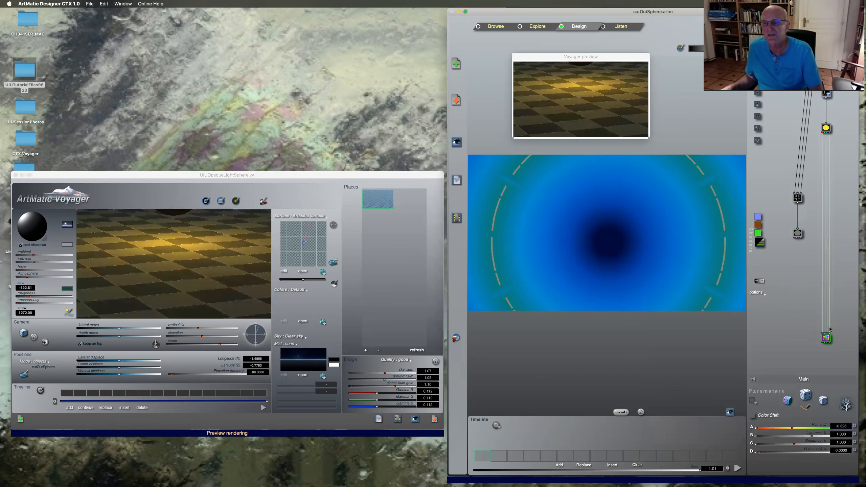
key("Delete")
key("Delete")
key("Delete")
key("Delete")
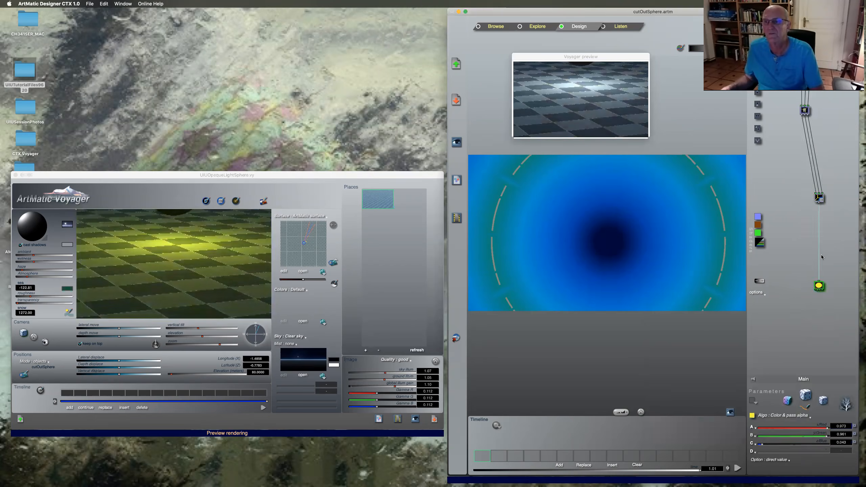
key("Delete")
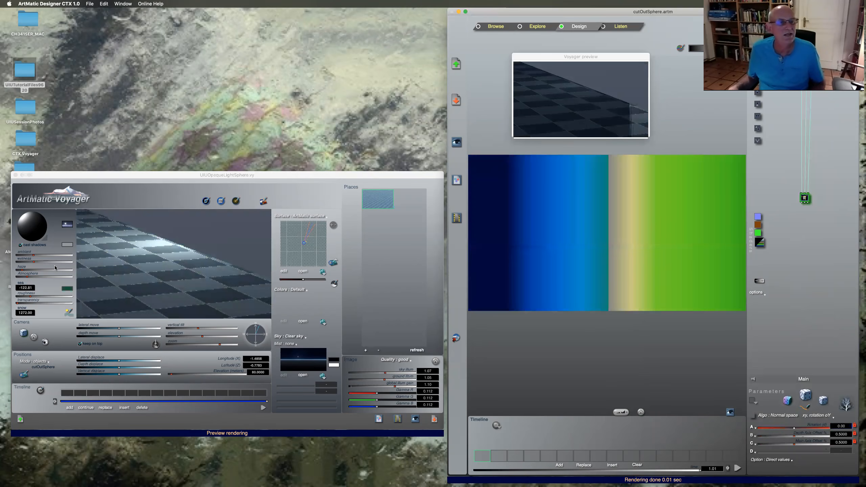
Turn off cast shadows for the sun in ArtMatic Voyager and set the sun colour to white.
left_click(20, 246)
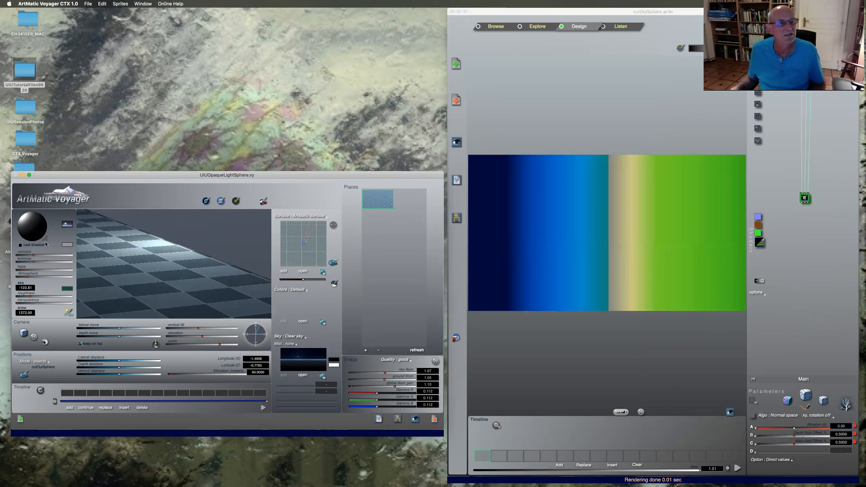
left_click(42, 226)
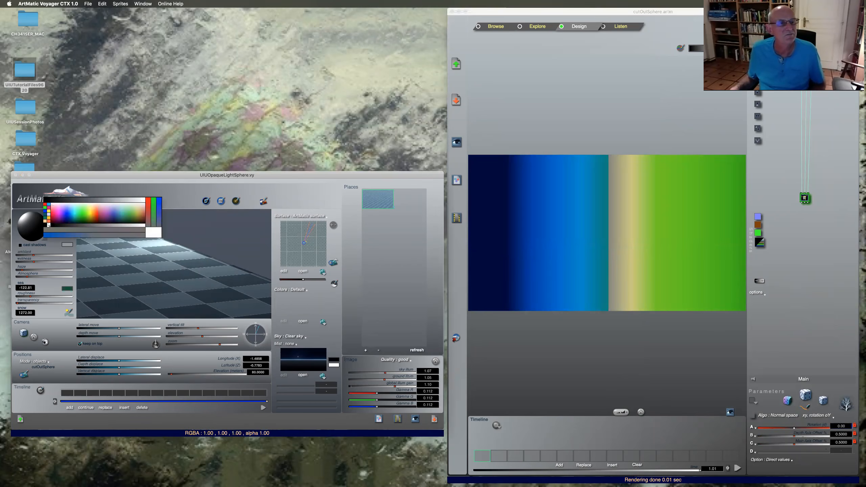
left_click(49, 225)
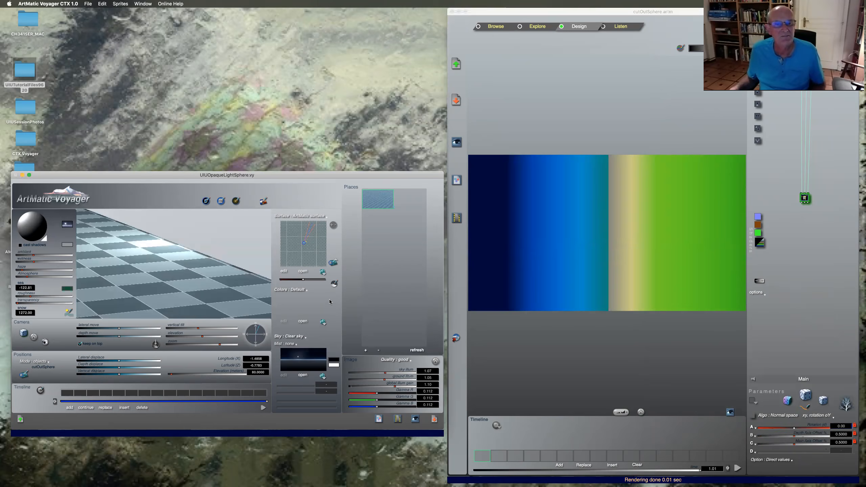
Change the sky colour, switch the terrain surface to Planet A, and tilt the camera to the horizon.
left_click(333, 359)
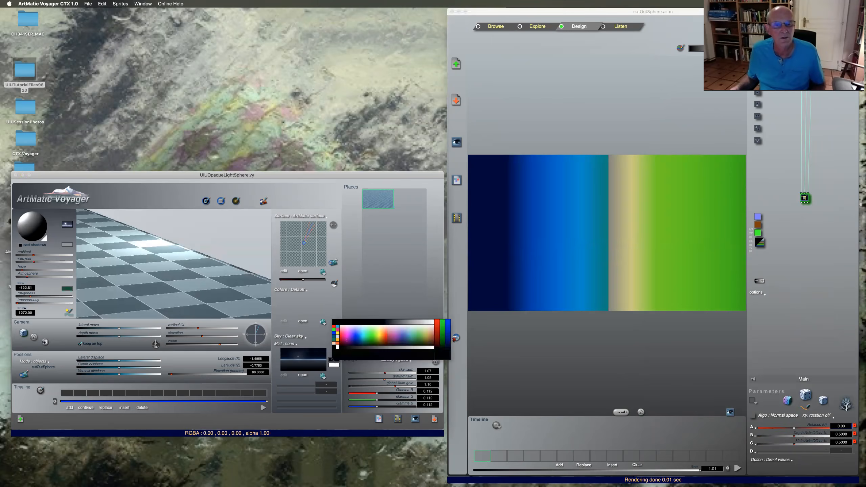
left_click(343, 344)
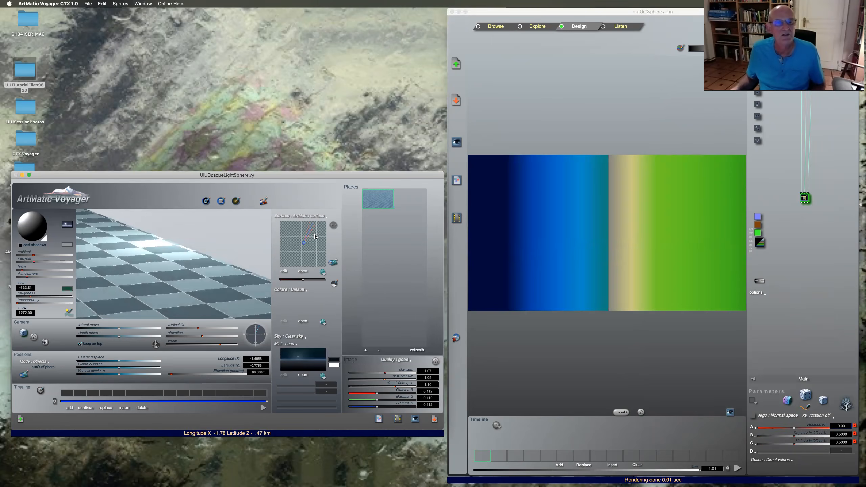
left_click(316, 217)
left_click(324, 219)
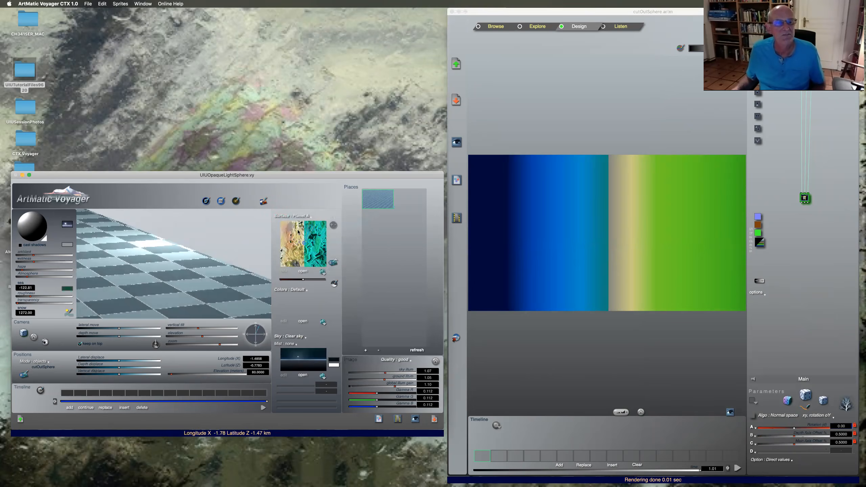
left_click_drag(198, 329, 198, 329)
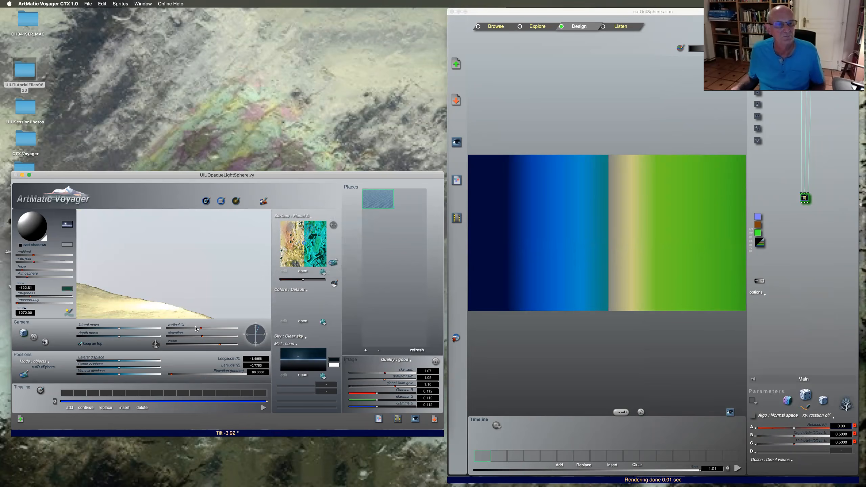
Set the sky colour to bright blue and move the sun from its low position towards the front of the light sphere.
left_click(334, 360)
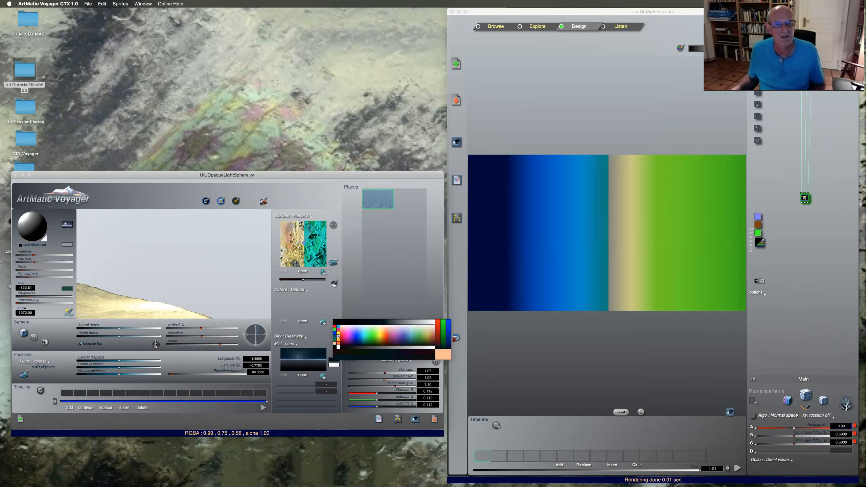
left_click(338, 326)
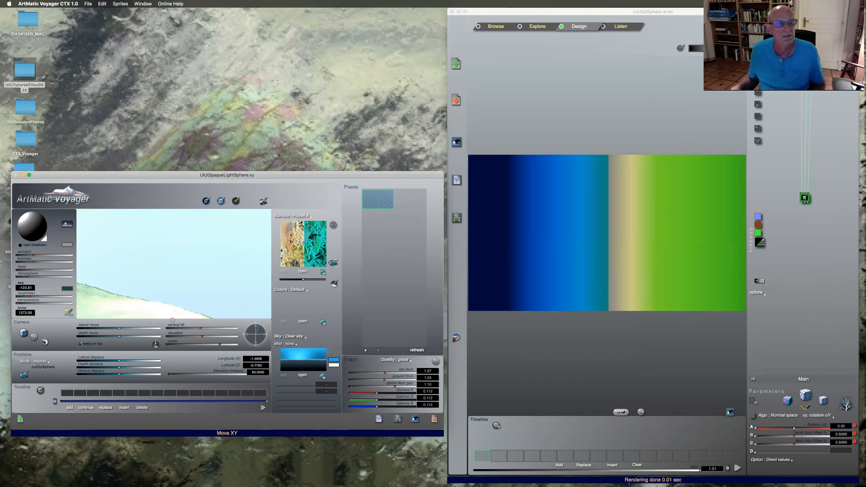
mouse_move(37, 215)
left_mouse_down()
mouse_move(20, 231)
mouse_move(33, 232)
left_mouse_up()
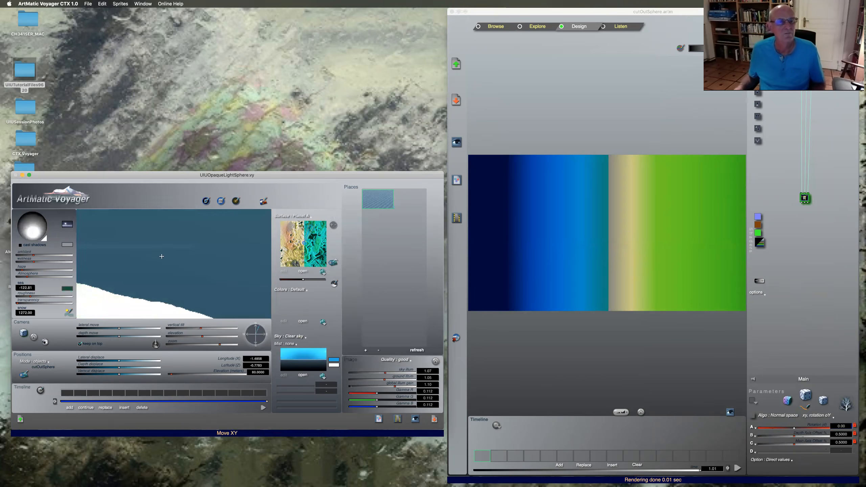
Set the terrain colours to Altitude gradient and tilt the camera down to show more of the terrain.
left_click(296, 291)
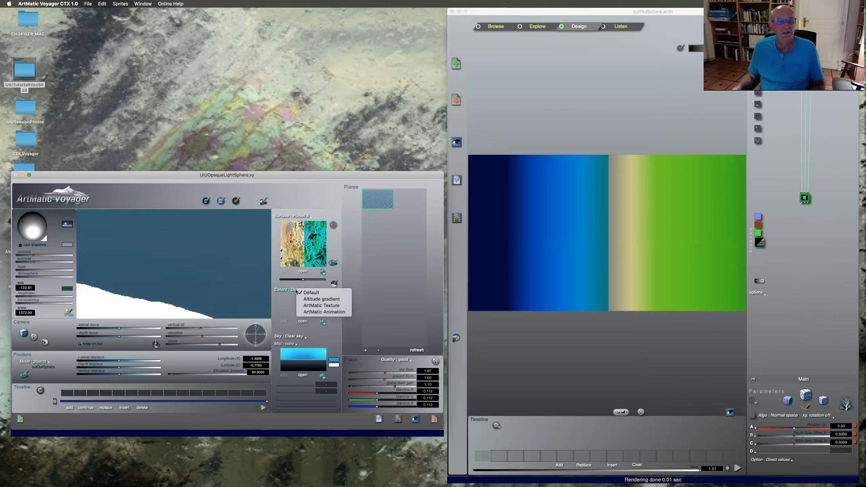
left_click(321, 299)
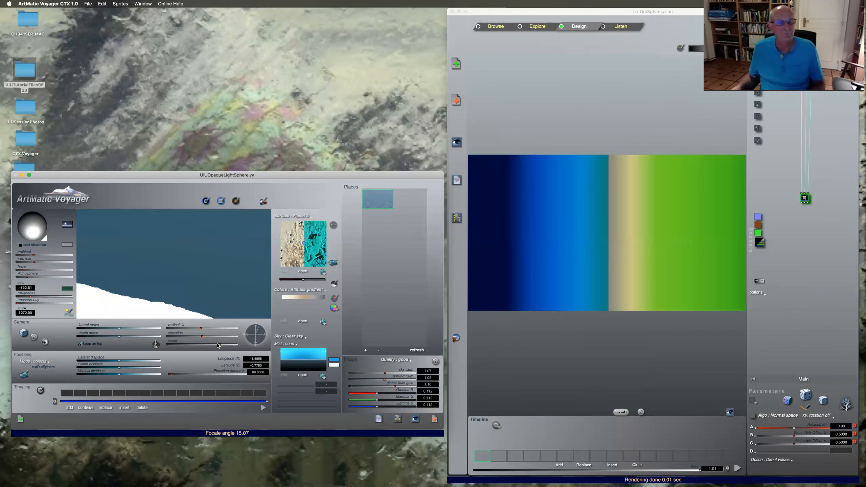
left_click_drag(200, 329, 199, 328)
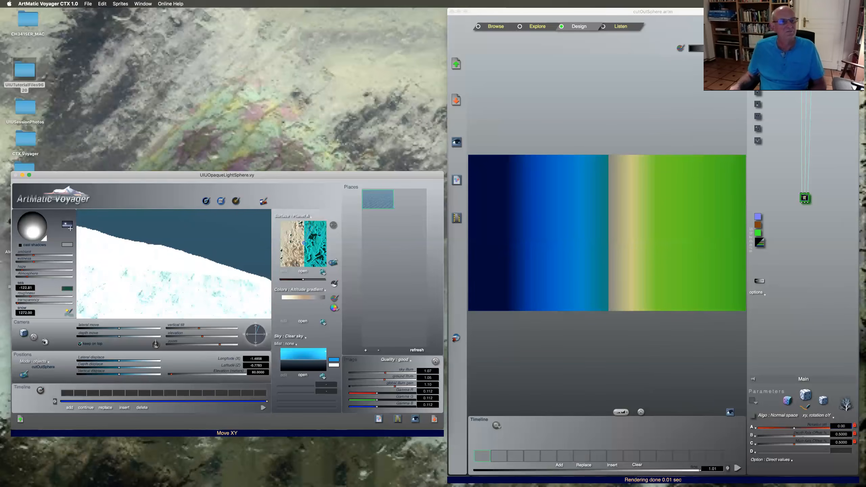
Set the sun colour to yellow and move the sun back to the upper part of the light sphere.
left_click(45, 241)
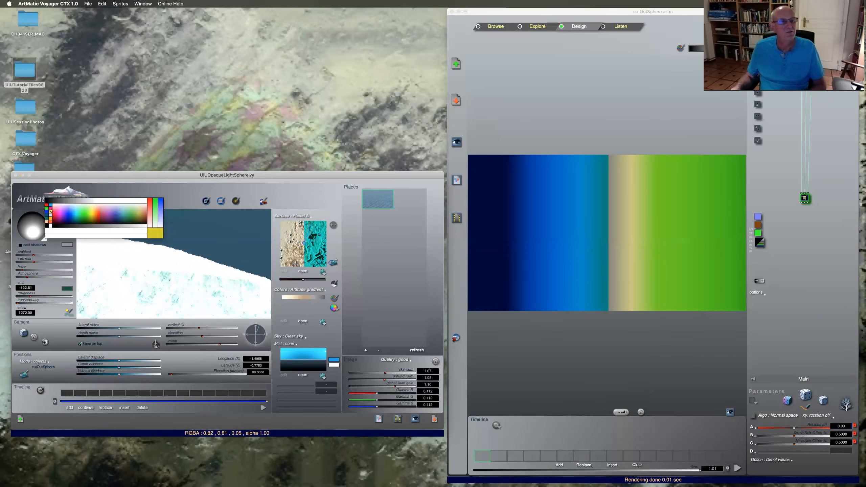
left_click(50, 212)
left_click_drag(37, 226, 33, 217)
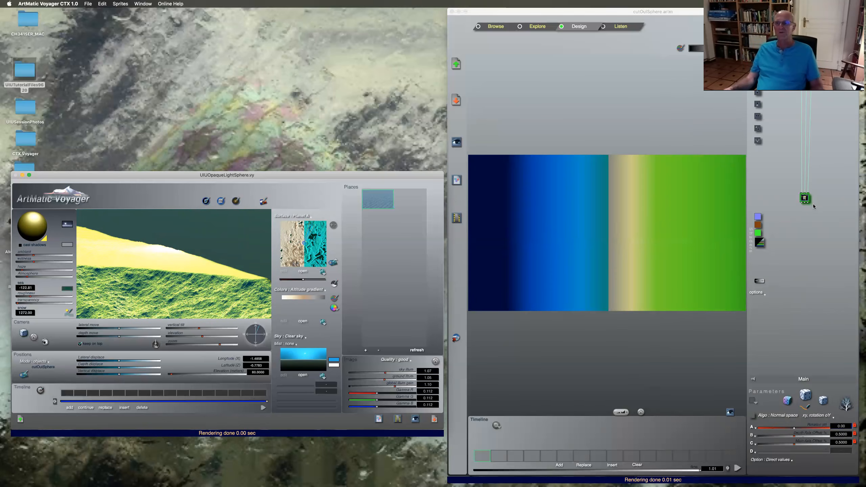
Add a tile below the space rotation tile in ArtMatic Designer and make it the Maze tubes pattern from 3D DF Patterns.
left_click(830, 193)
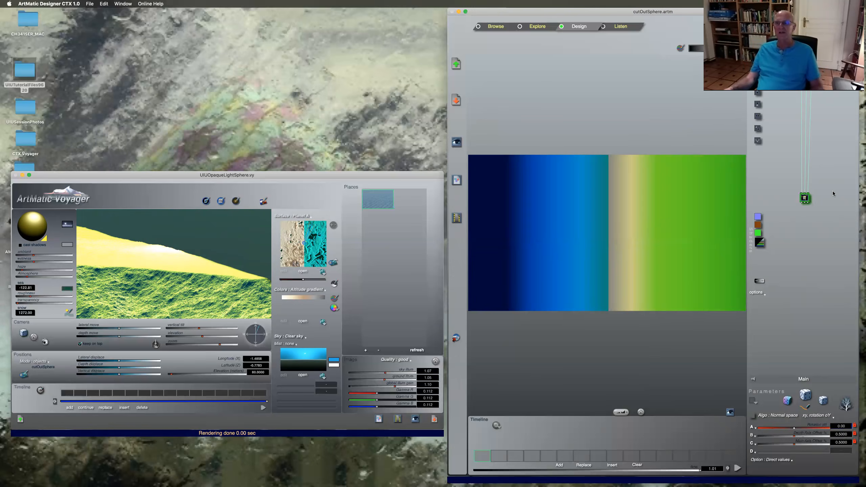
left_click(819, 256)
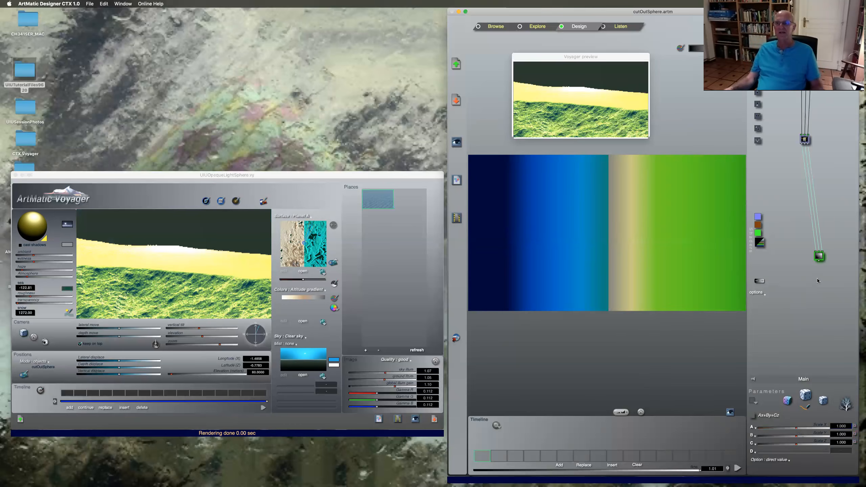
left_click(820, 258)
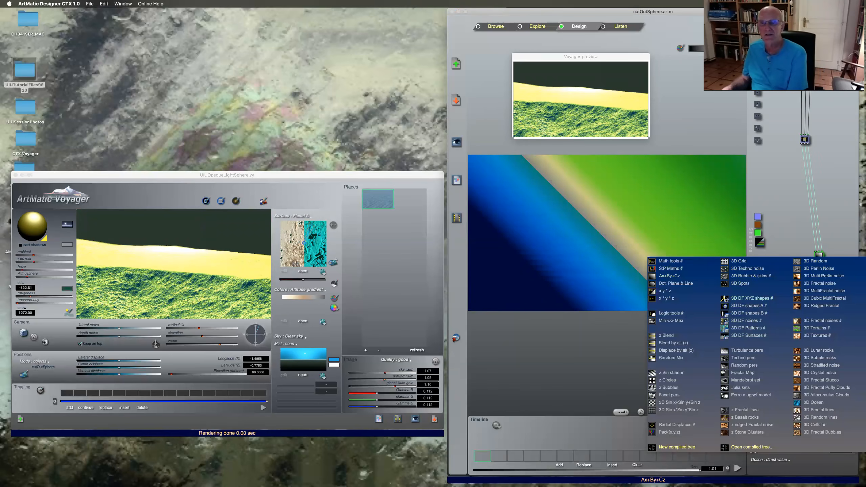
left_click(758, 331)
left_click(783, 418)
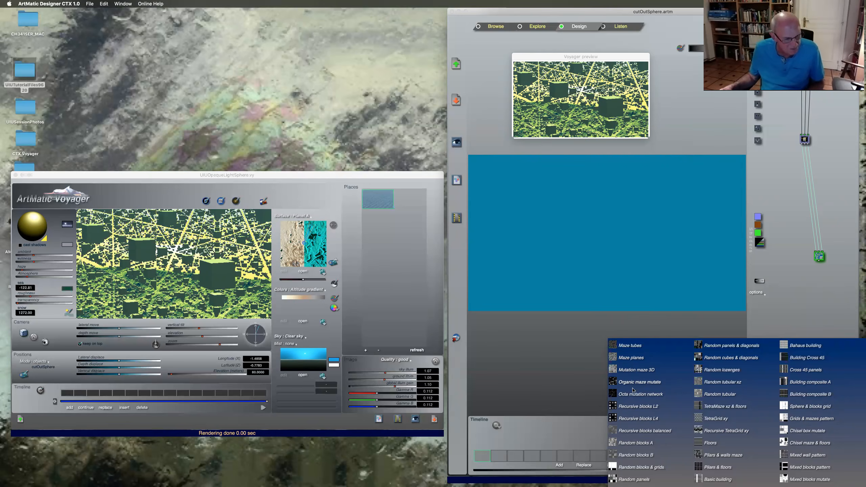
left_click(631, 348)
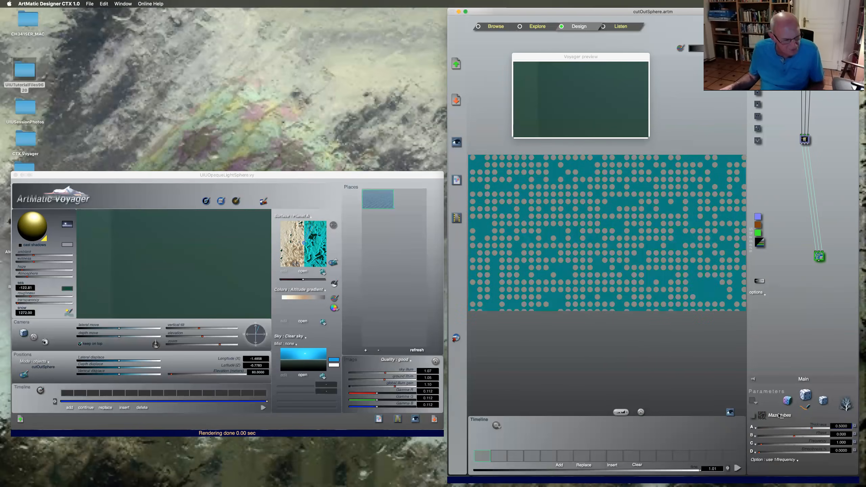
Set the Maze tubes tile's phase to 0.5 and its frequency to 2.440.
left_click(845, 435)
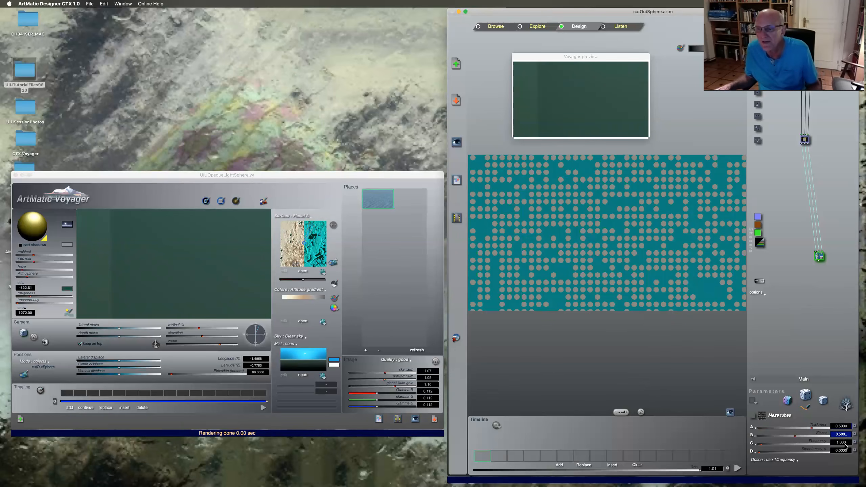
left_click(844, 443)
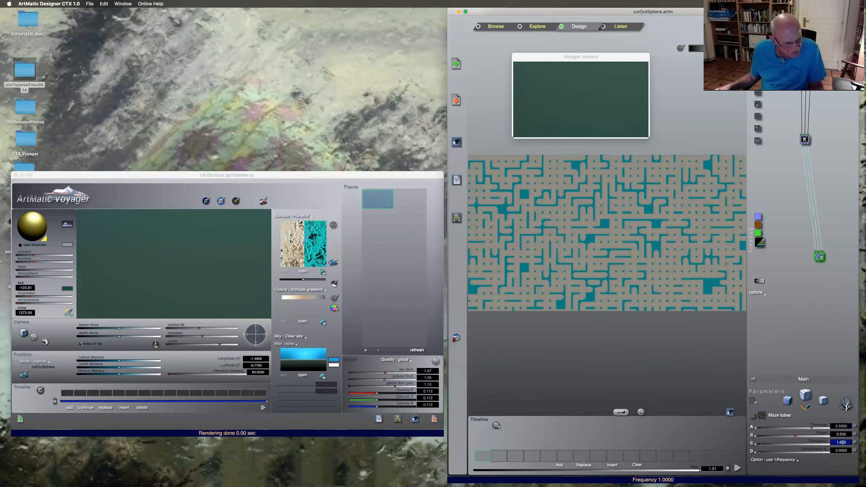
type("2.000")
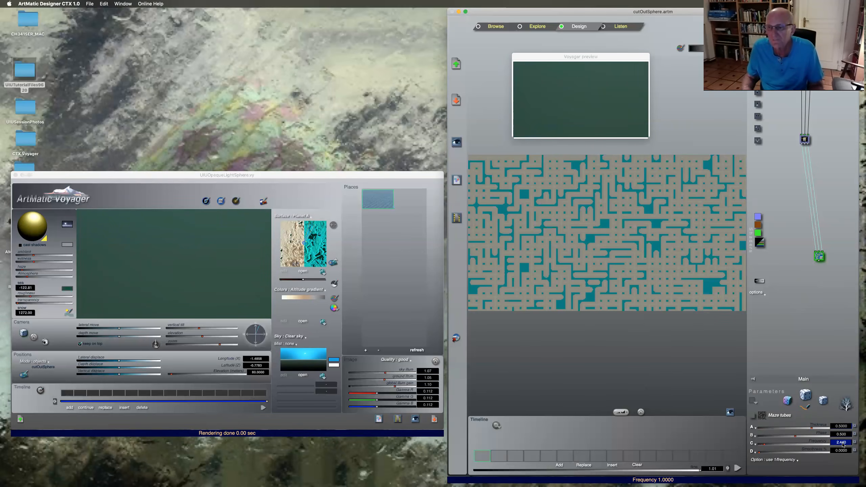
key("Return")
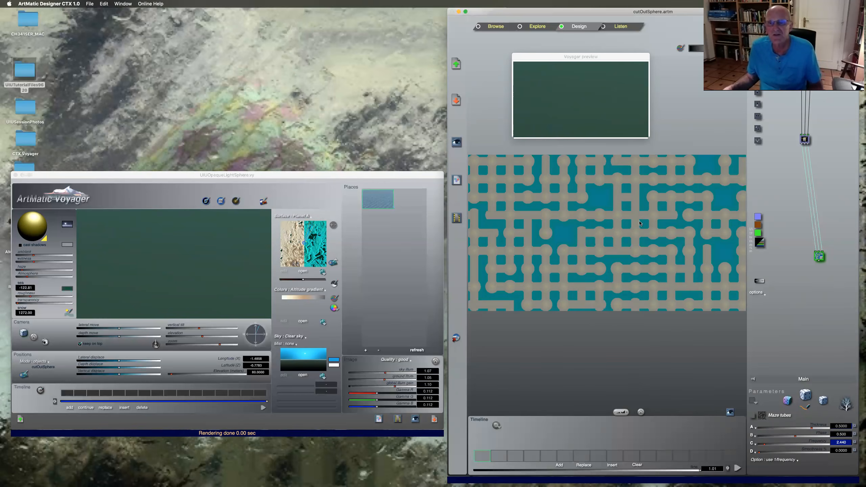
Add a second tile below the space rotation tile and make it a 3D DF XYZ shapes Box with a radius of 8.
left_click(805, 139)
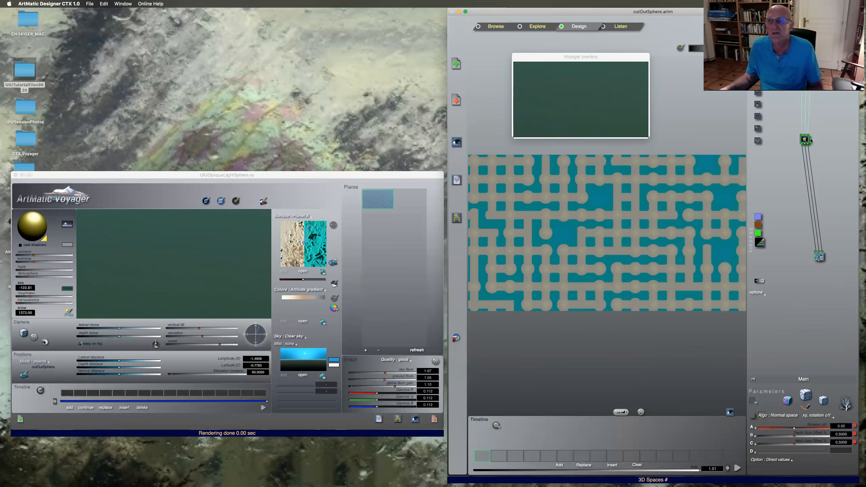
left_click(758, 94)
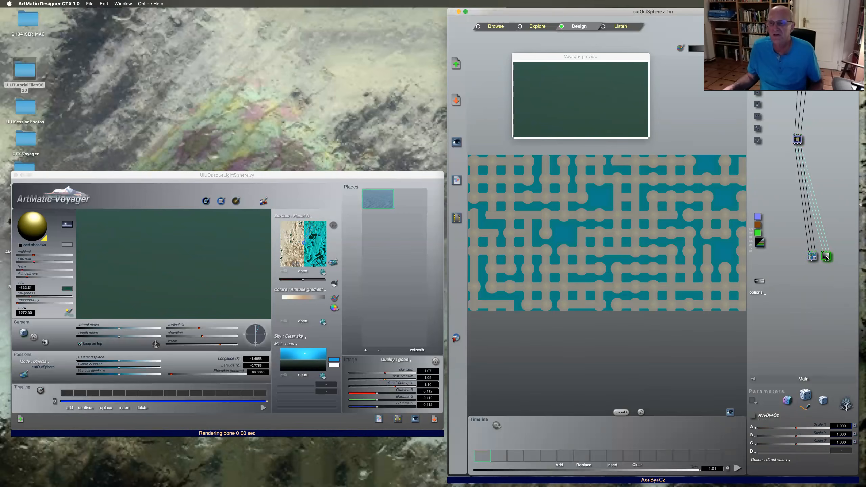
right_click(827, 258)
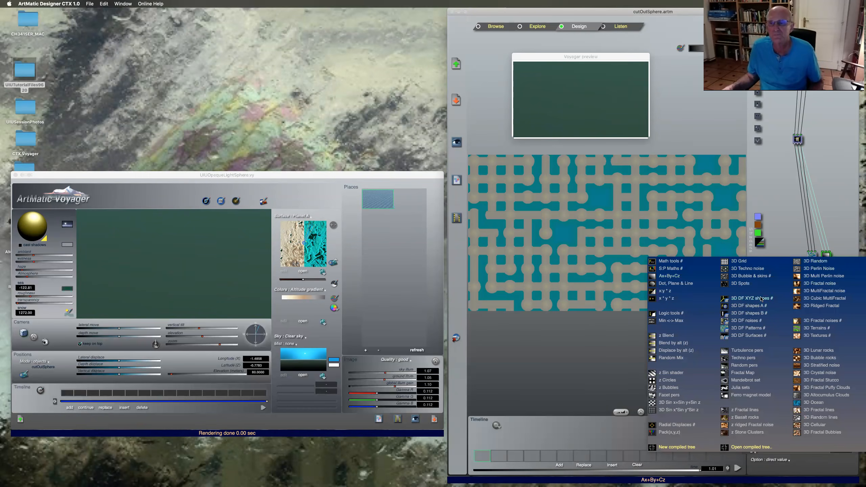
left_click(787, 325)
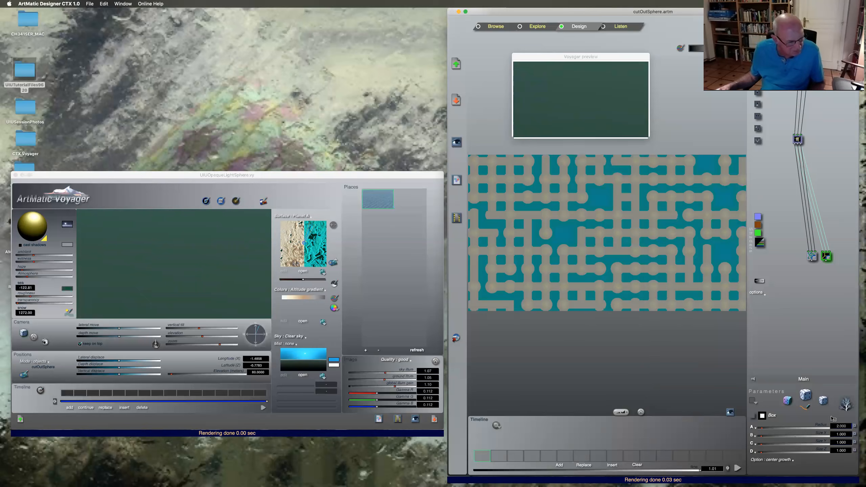
left_click(841, 426)
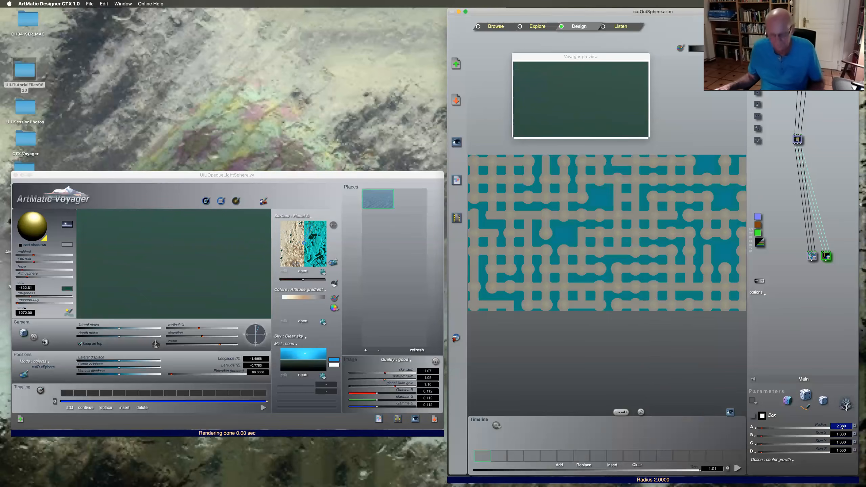
type("8")
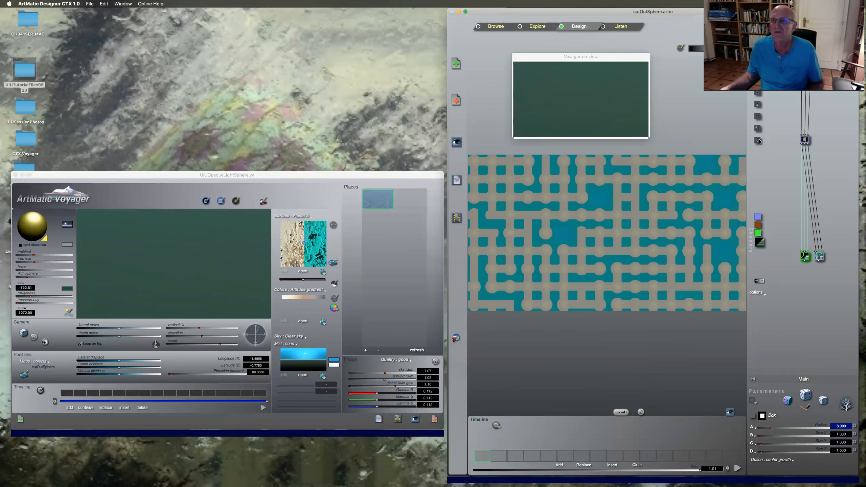
Add a two-input, one-output tile below the Box tile and make it a Logic tools tile with the Chisel intersect algorithm.
key("t")
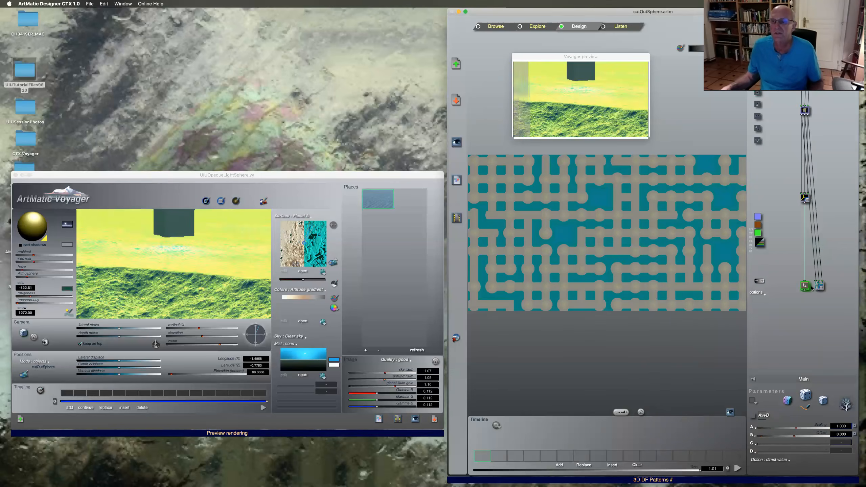
left_click(806, 286)
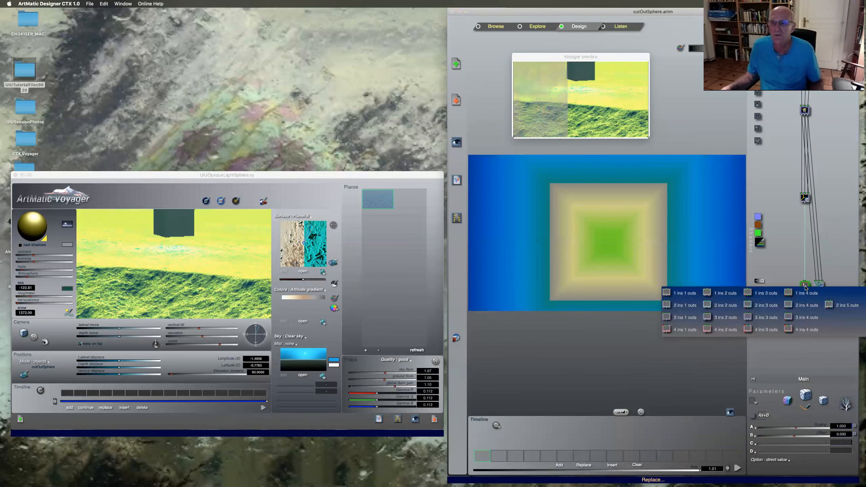
left_click(679, 308)
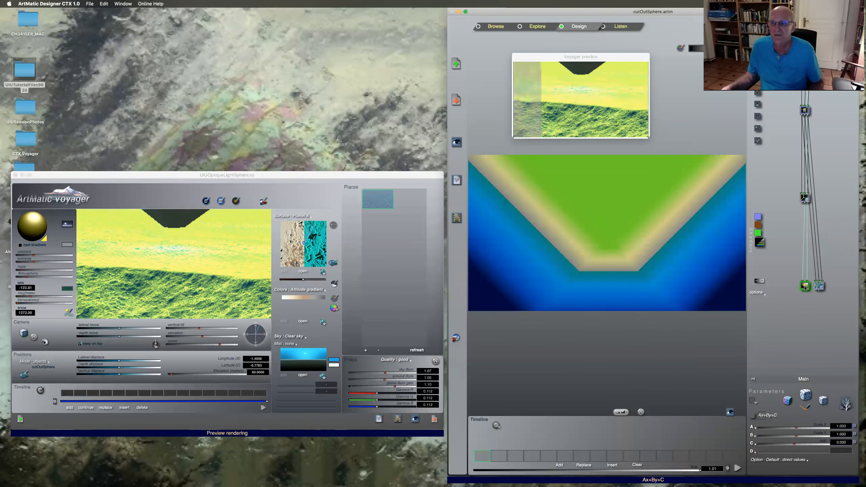
left_click(806, 286)
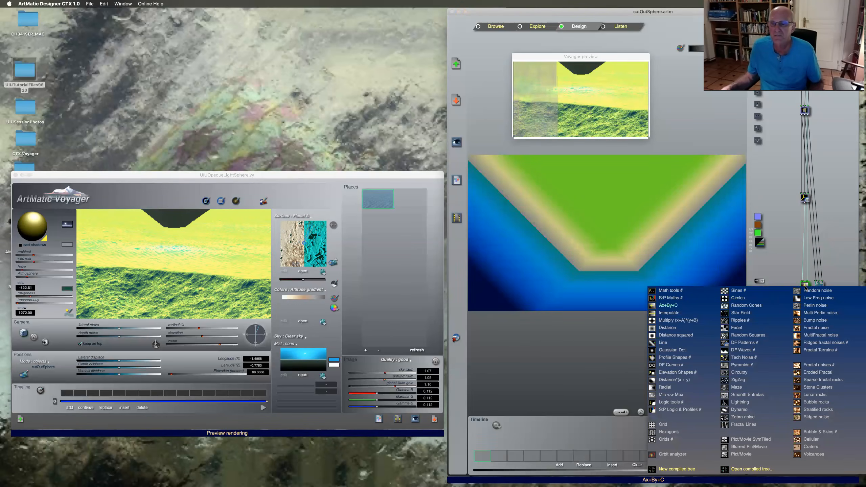
left_click(671, 405)
left_click(792, 417)
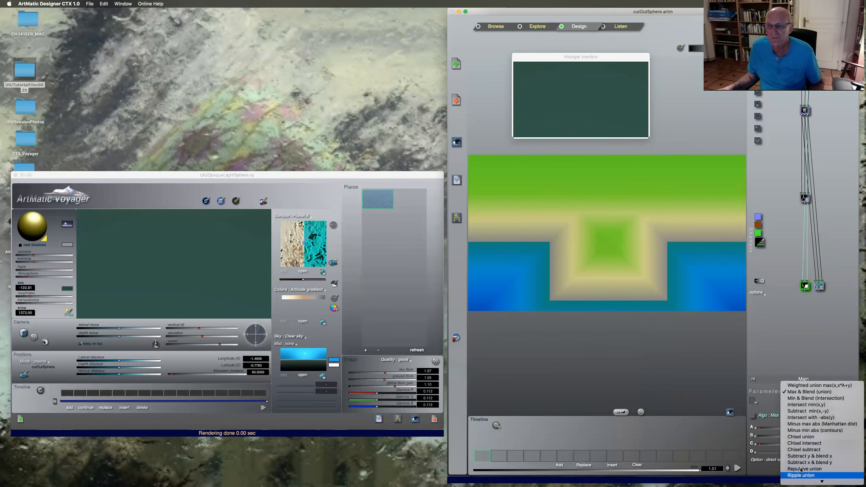
left_click(801, 444)
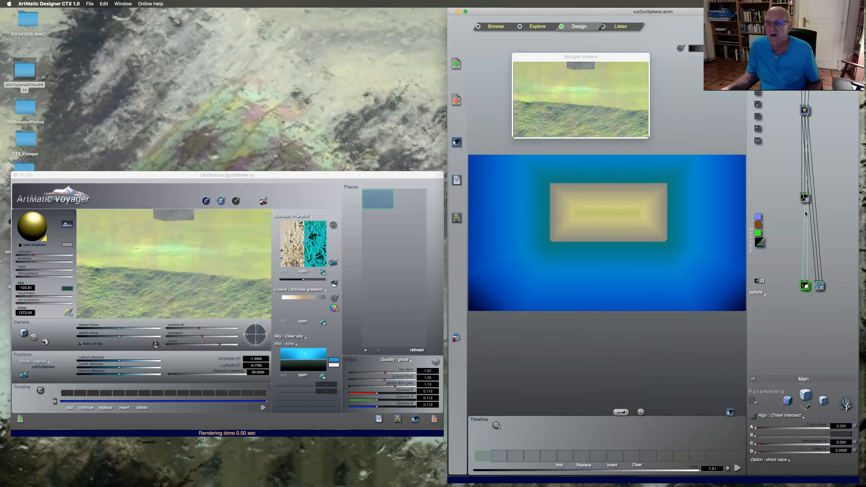
Connect the Maze tubes tile's outlet 1 to inlet 2 of the Chisel intersect tile.
left_click(820, 288)
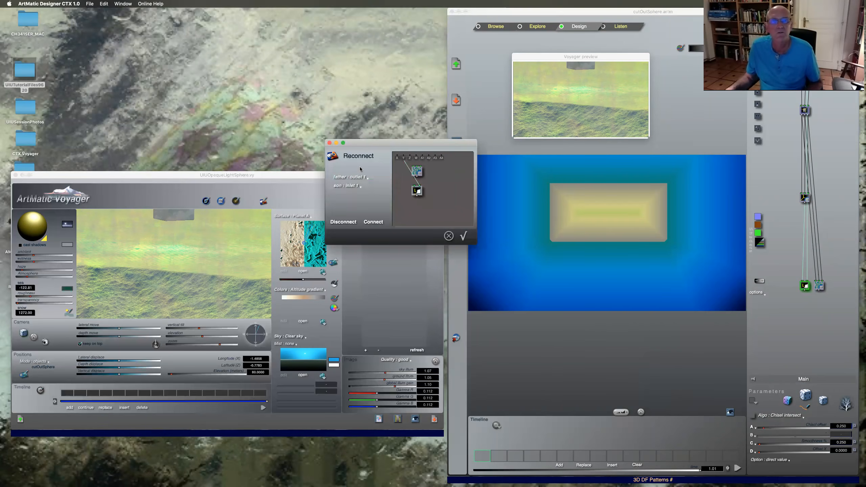
left_click(358, 186)
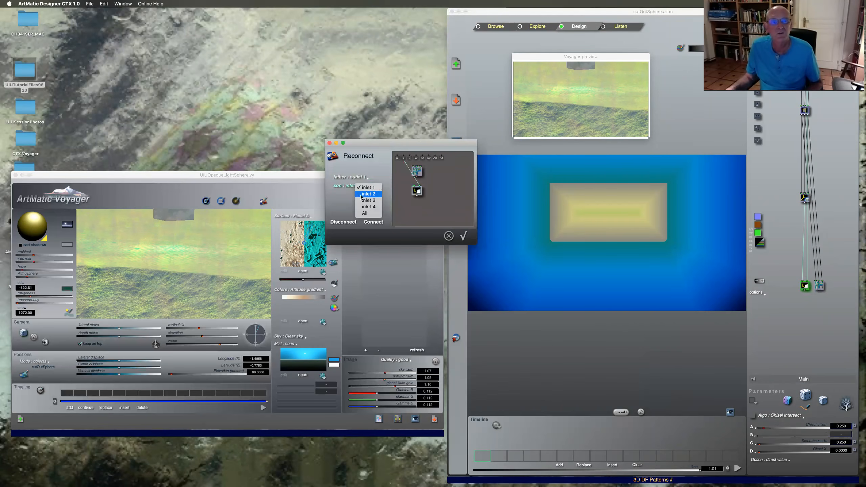
left_click(368, 194)
left_click(464, 237)
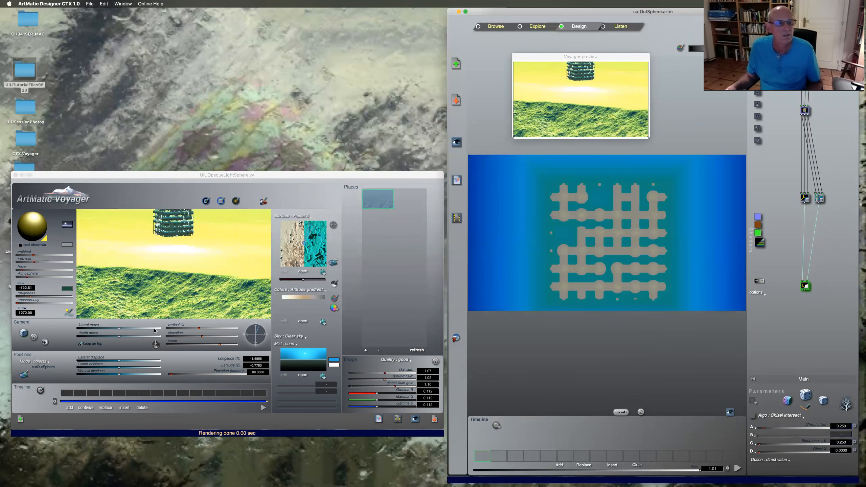
Change the sun colour from yellow to light blue and bring the camera in for a close view down on the maze box.
left_click(46, 240)
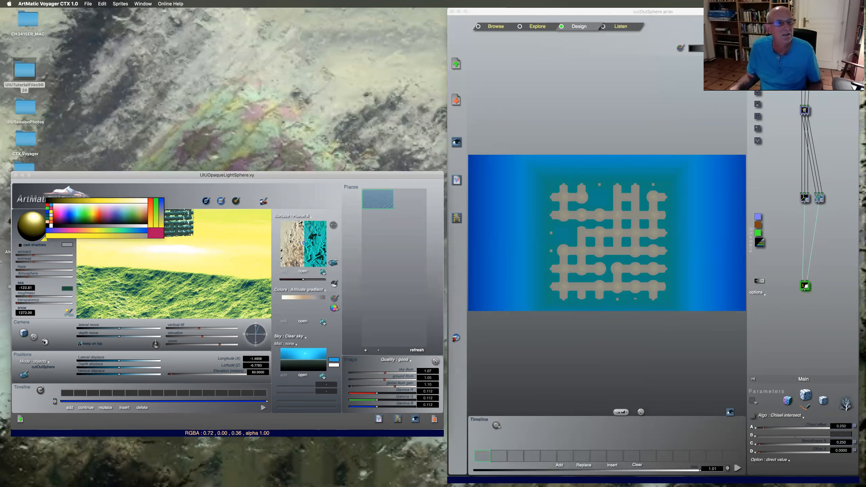
left_click(50, 205)
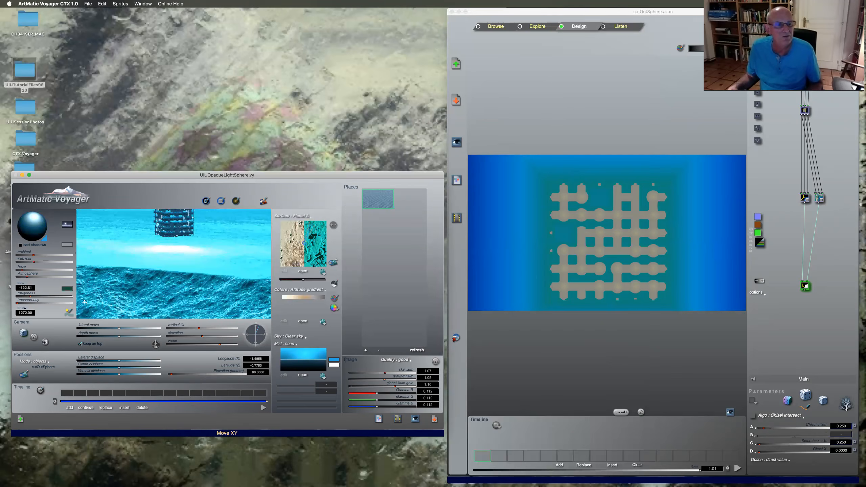
left_click_drag(122, 334, 201, 328)
left_click_drag(118, 330, 135, 336)
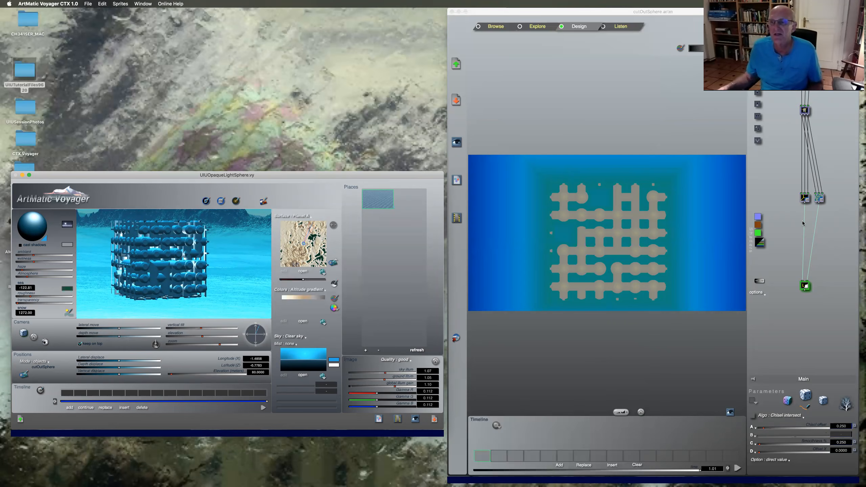
Insert a Mirror tile between the Box tile and the Chisel intersect tile, and set its offset to 0.5.
left_click(820, 200)
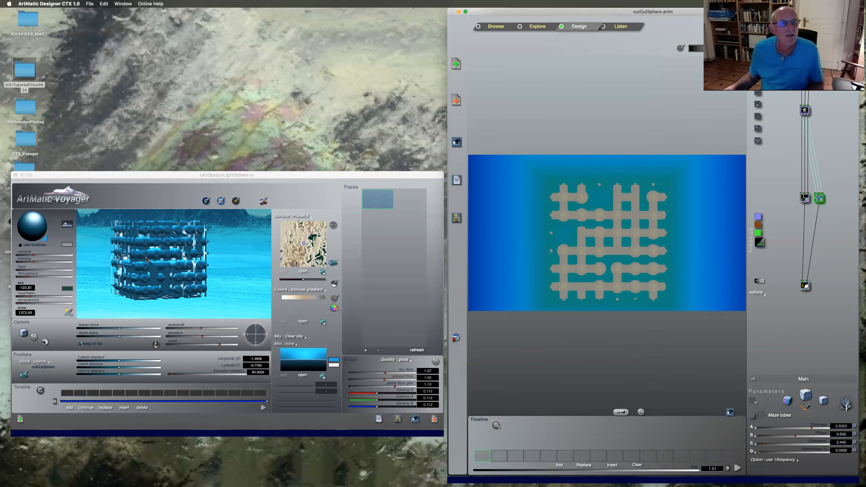
left_click(806, 197)
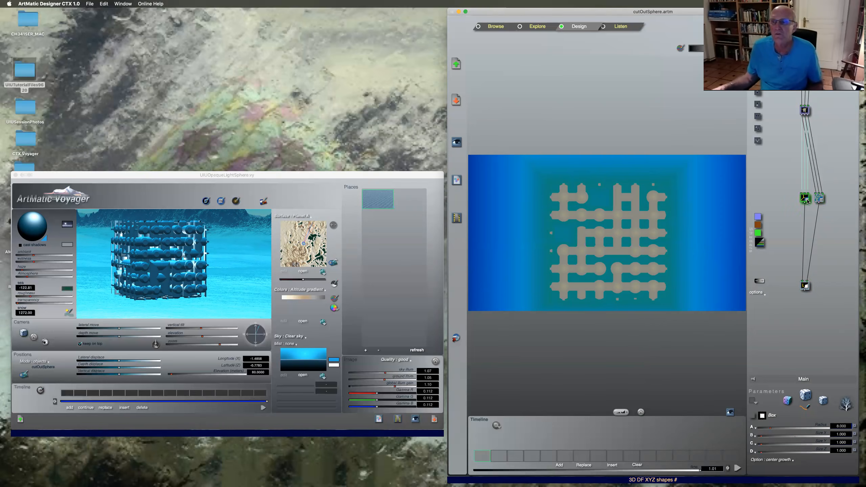
left_click(758, 93)
left_click(805, 234)
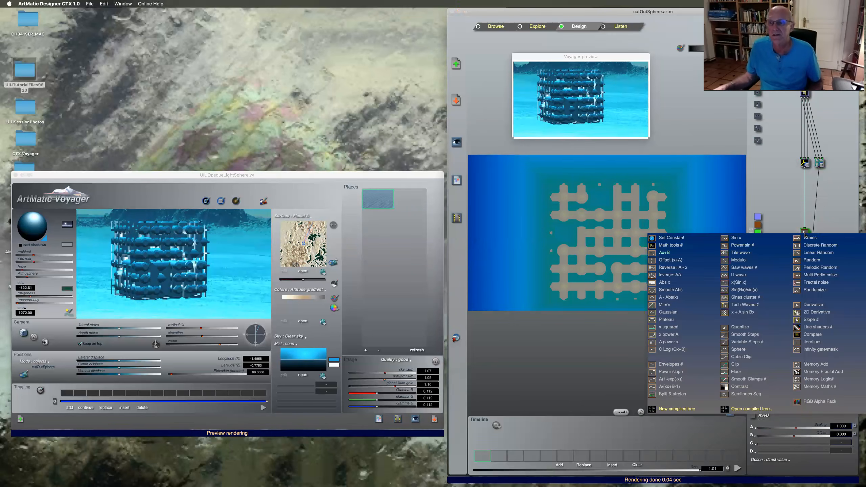
left_click(663, 305)
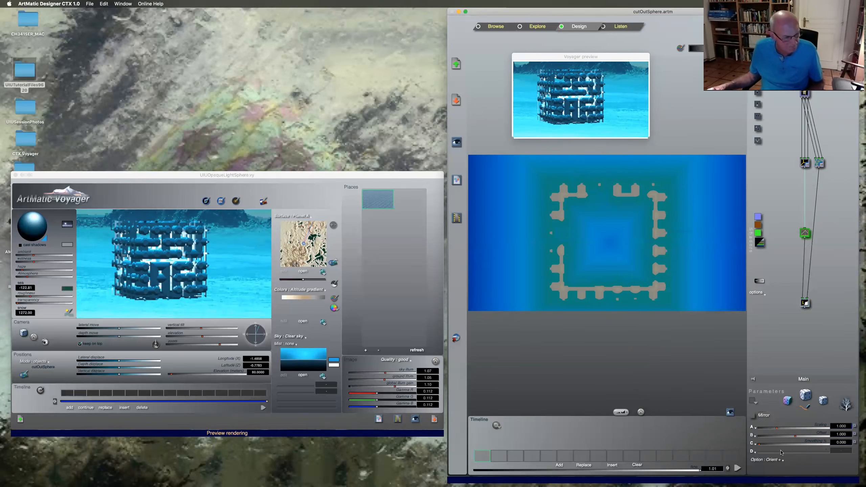
left_click(845, 435)
type("0.500")
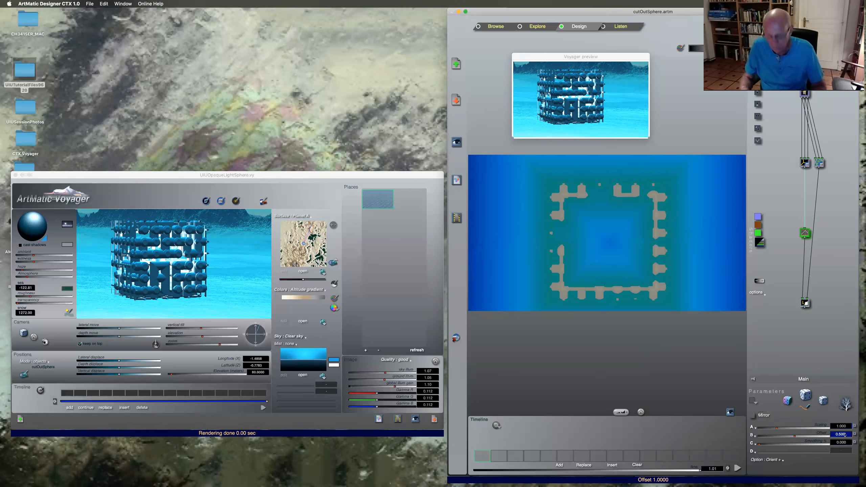
key("Return")
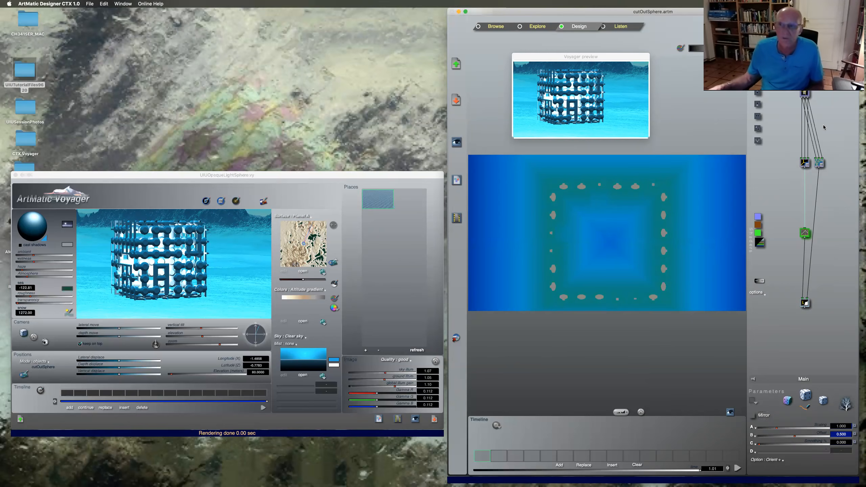
Add a third tile below the space rotation tile and paste a copy of the Maze tubes tile into it.
left_click(805, 94)
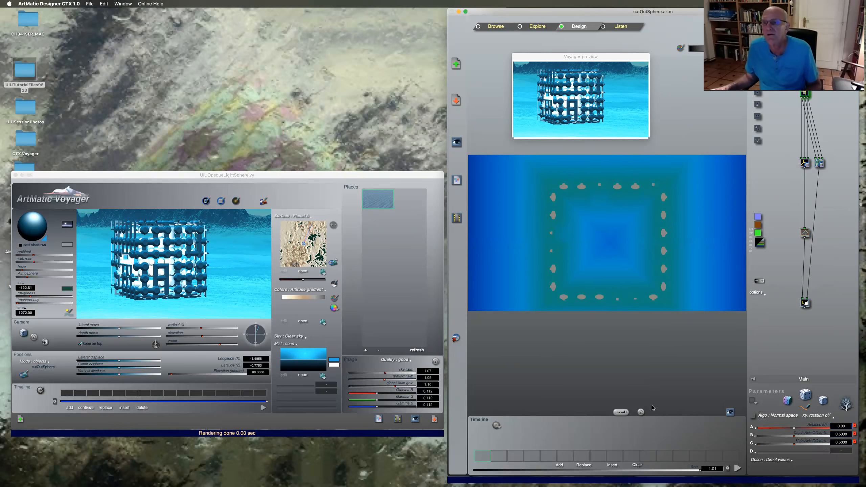
key("1")
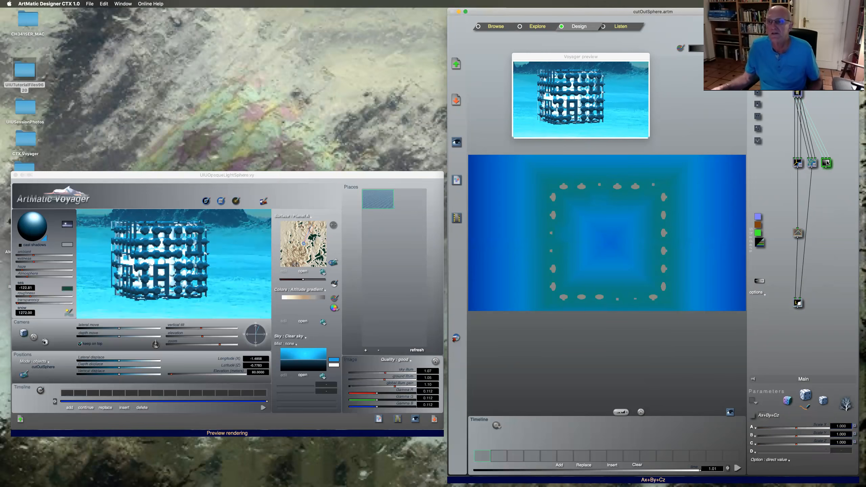
left_click(811, 166)
left_click(828, 164)
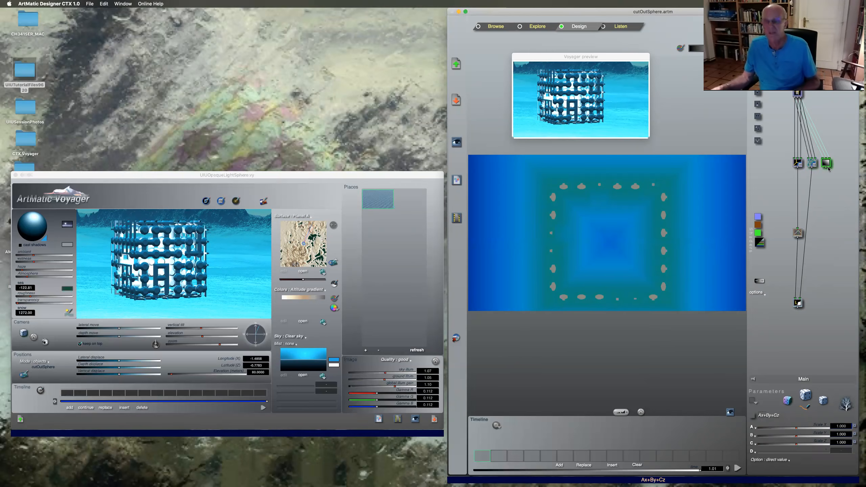
key("super+v")
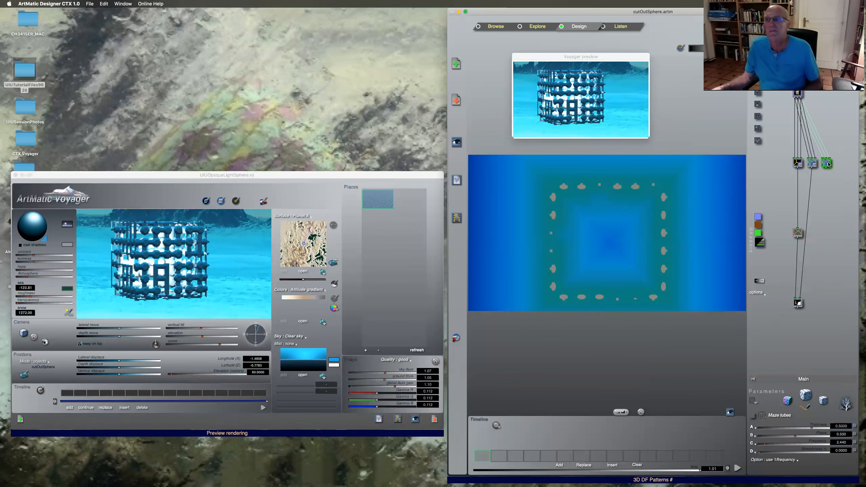
Change the pattern of the third 3D DF Patterns tile below the space rotation tile to Random tubular xz.
left_click(826, 163)
left_click(822, 128)
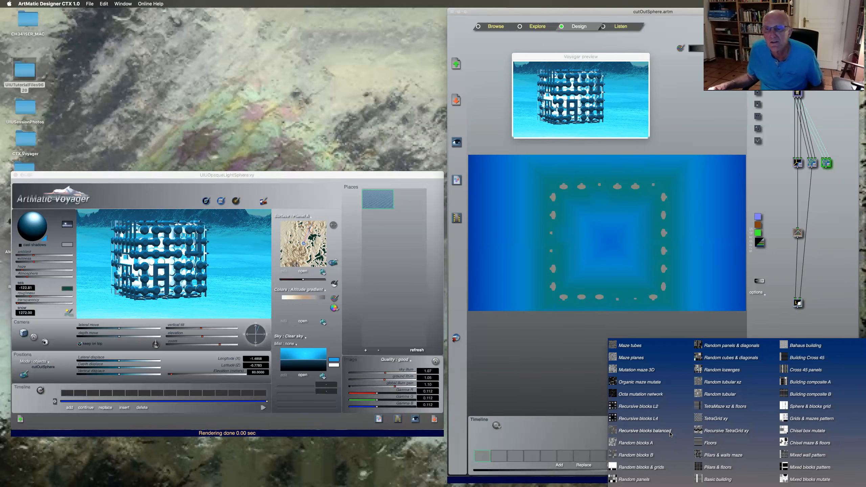
left_click(718, 382)
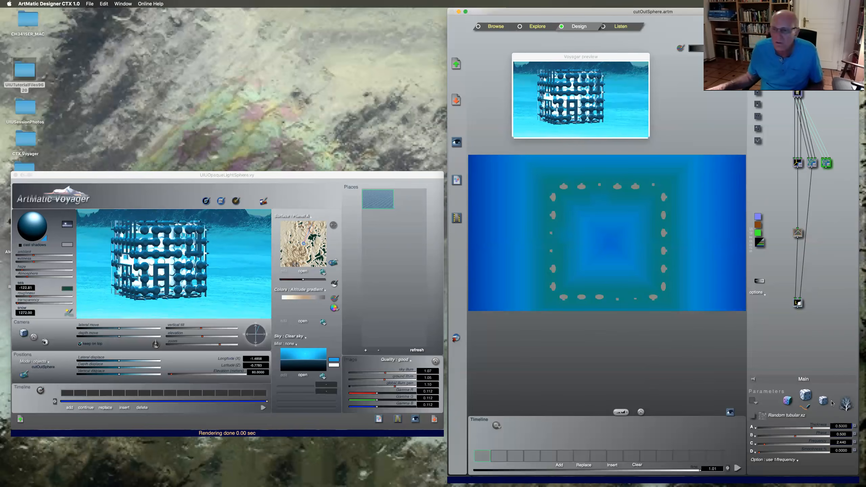
Set the Random tubular xz tile's thickness to 0.7 and its frequency to 0.966.
left_click(845, 426)
type("0.7")
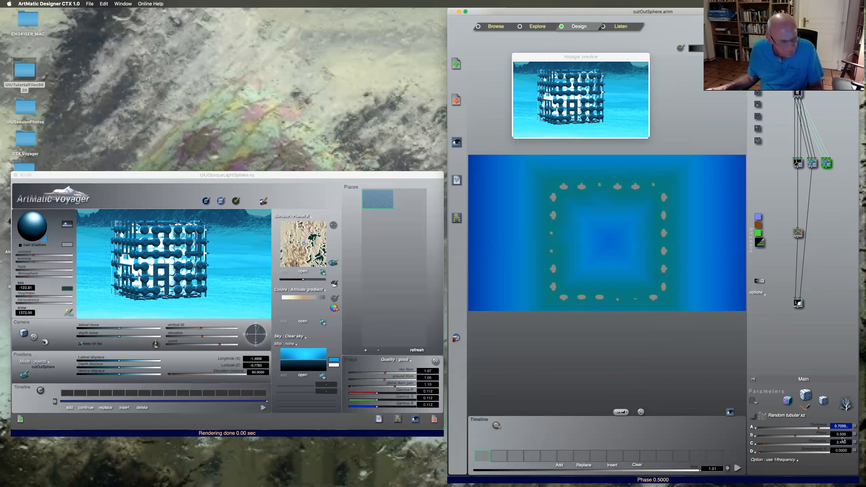
key("Tab")
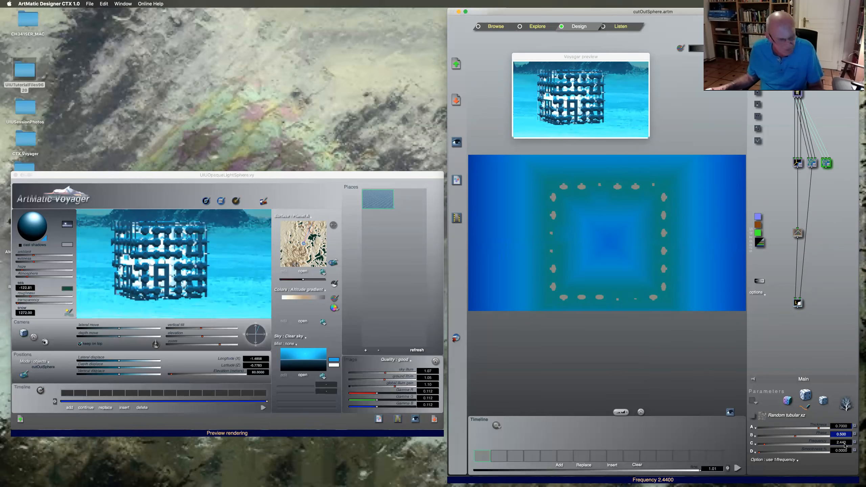
key("Tab")
type("0.006")
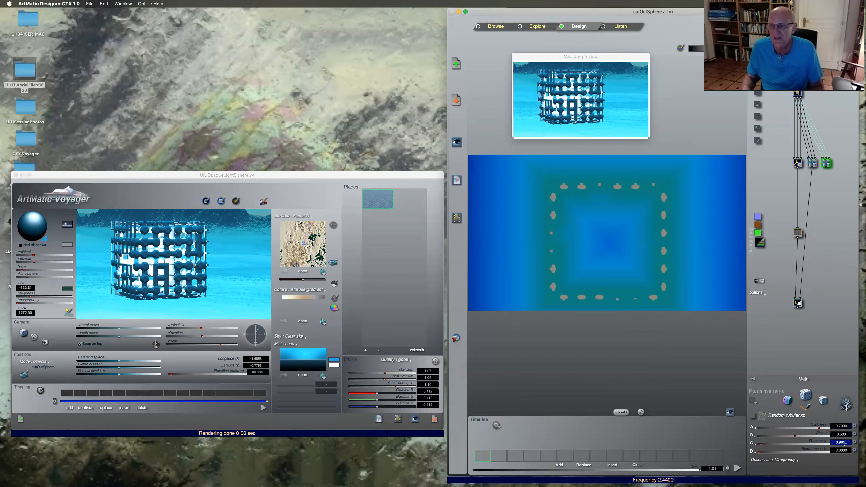
key("Return")
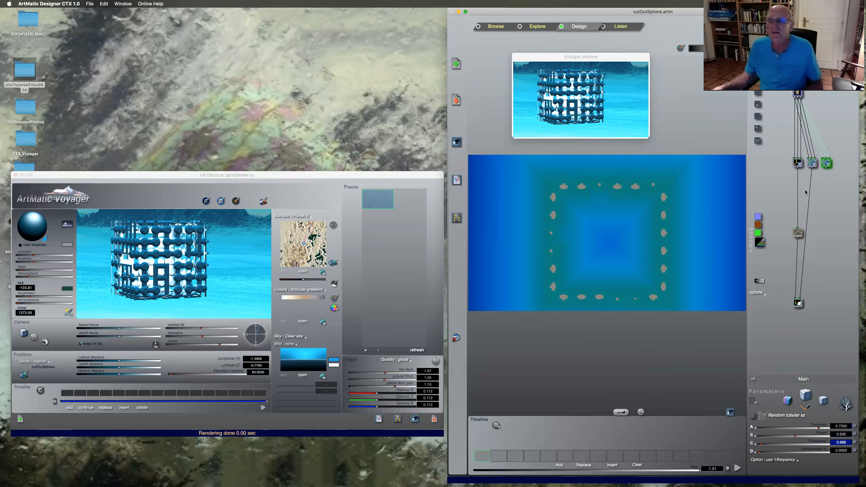
Add a tile below the Box tile, make it an Offset function, and set the offset to -1.
left_click(798, 164)
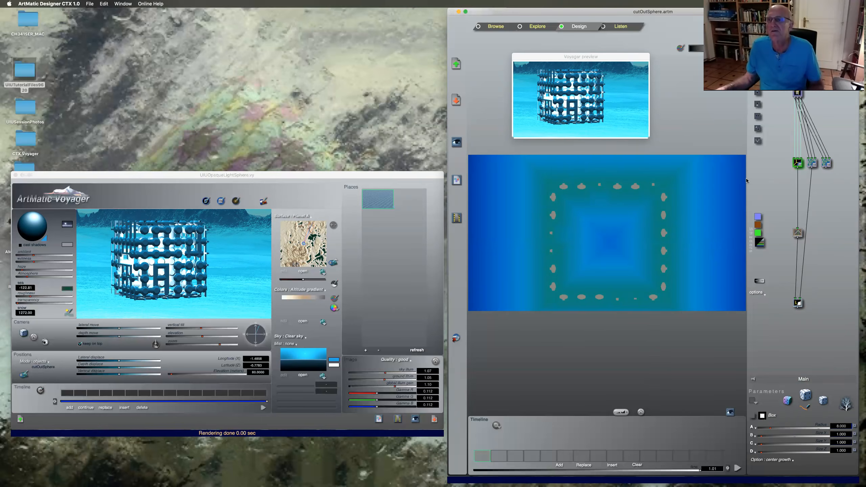
key("1")
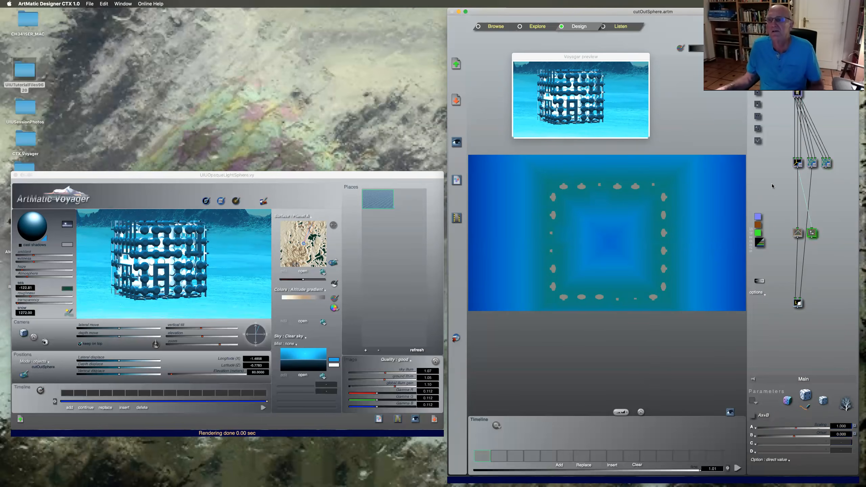
right_click(812, 234)
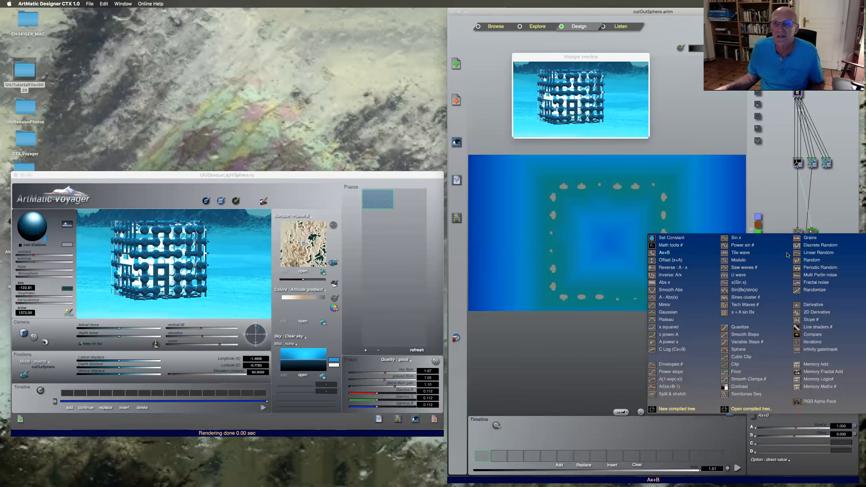
left_click(664, 261)
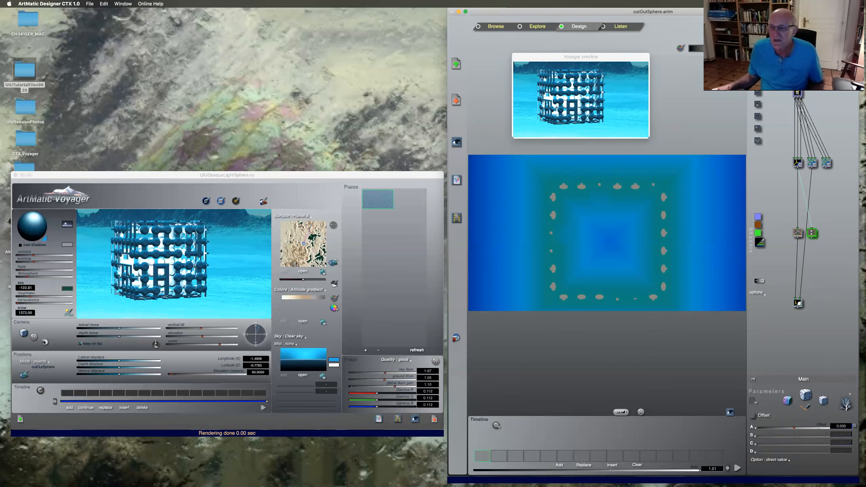
left_click(843, 426)
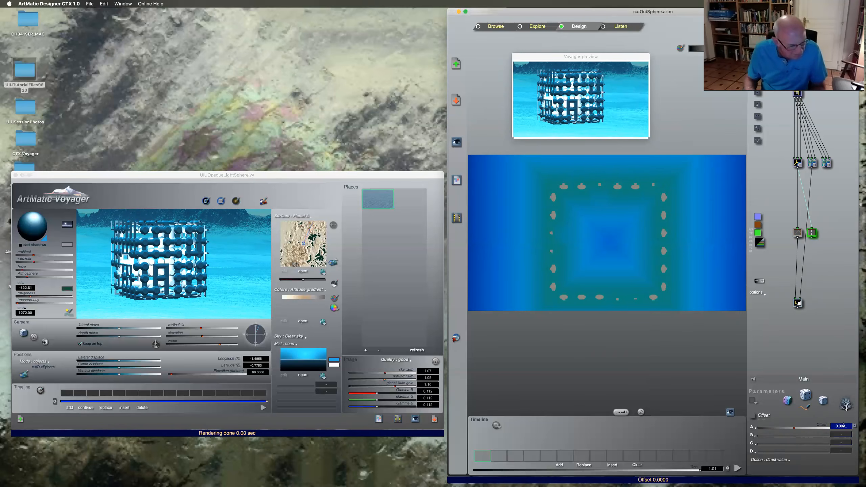
type("-1")
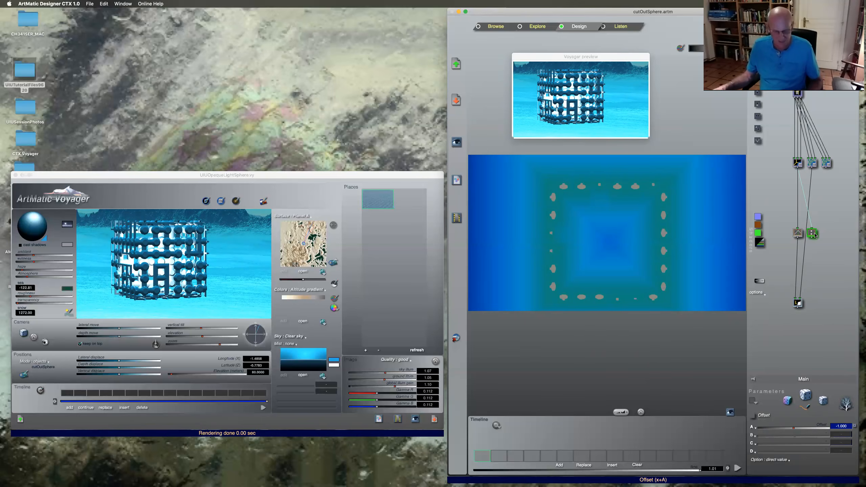
Move the Random tubular xz tile down one row, and add a two-input, one-output Logic tools tile below the Offset tile.
left_click(827, 164)
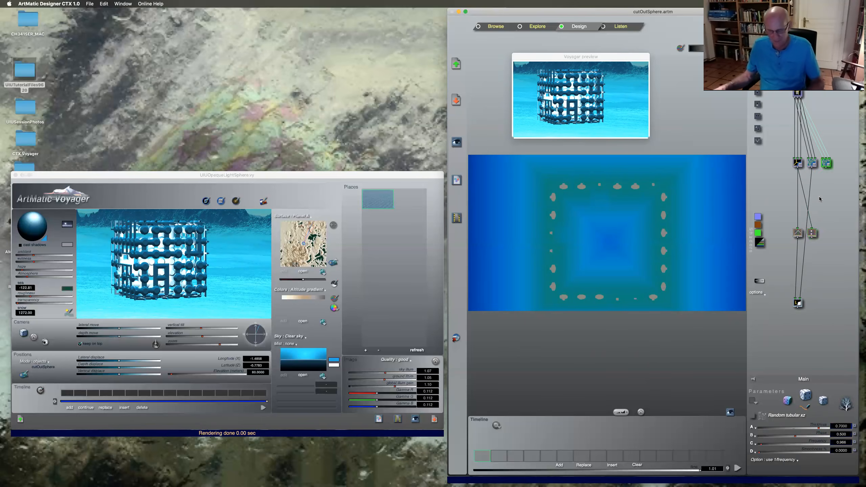
key("Down")
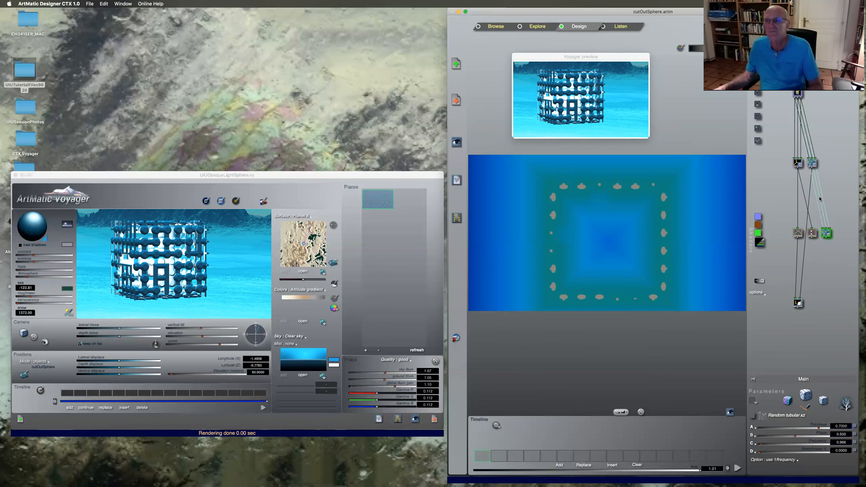
left_click(813, 233)
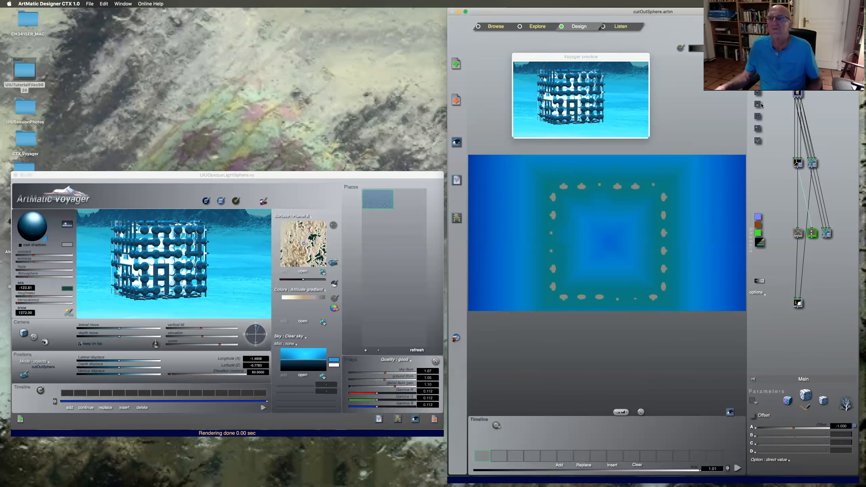
left_click(765, 128)
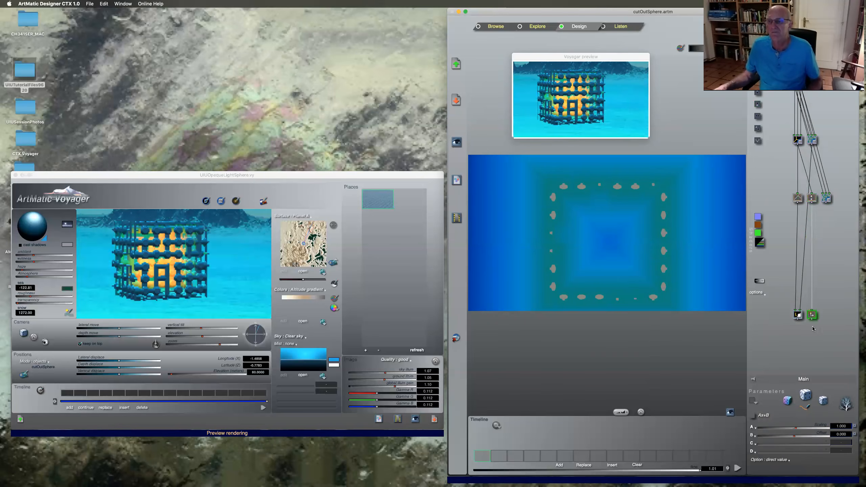
left_click(812, 316)
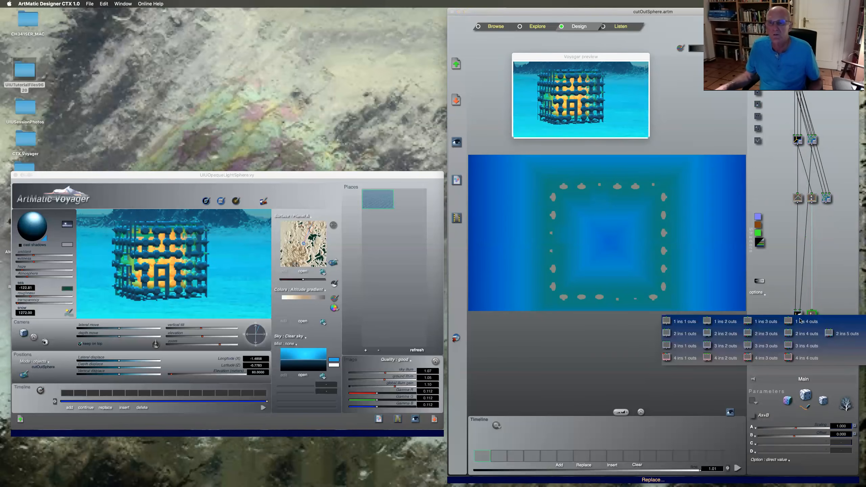
left_click(785, 336)
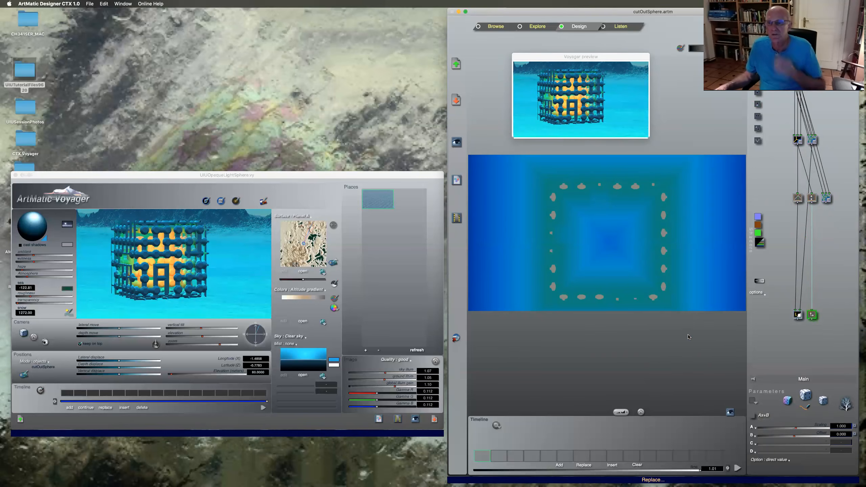
left_click(813, 315)
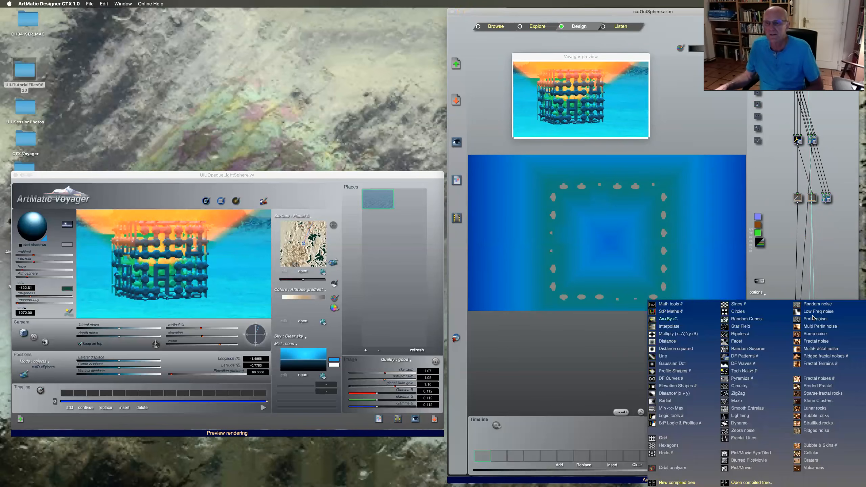
left_click(676, 416)
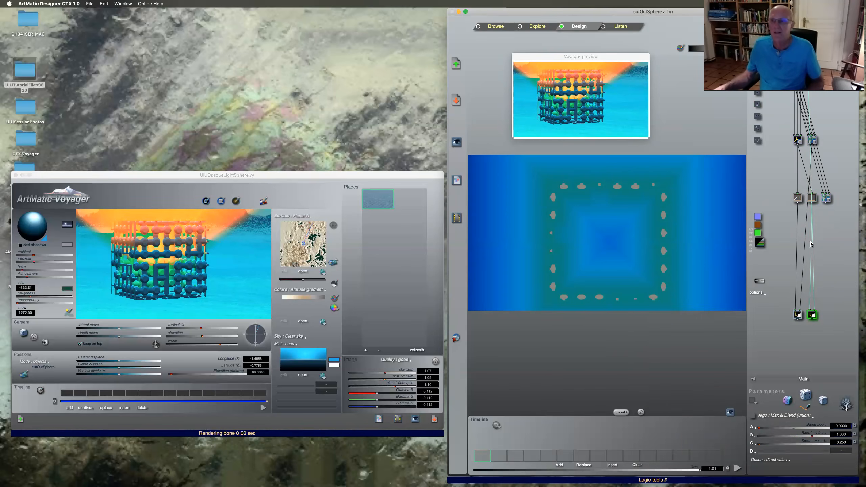
Connect the Random tubular xz tile's outlet 1 to inlet 2 of the Logic tools tile below the Offset tile.
left_click(828, 197, "super")
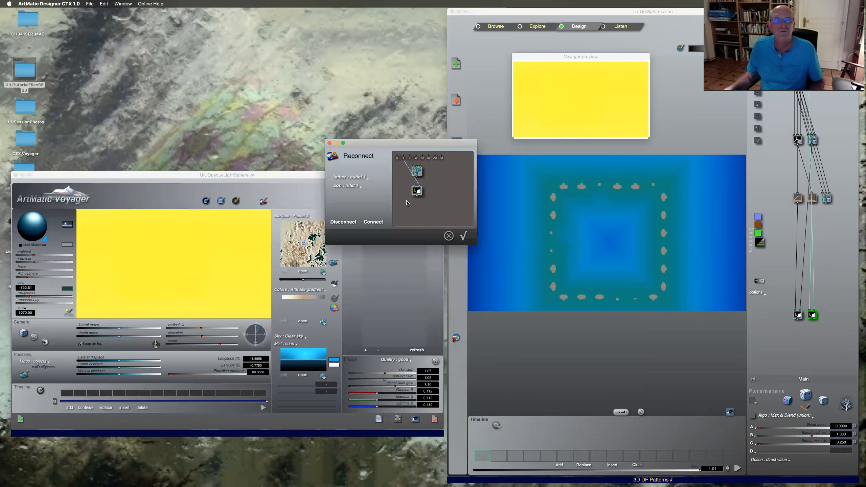
left_click(359, 187)
left_click(369, 193)
left_click(464, 237)
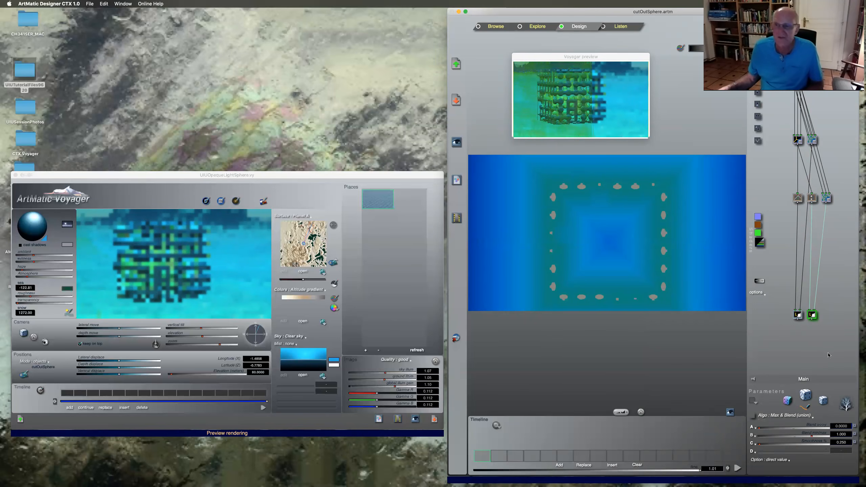
Add a two-input, one-output tile below the Chisel intersect tile and make it a Logic tools function.
left_click(797, 314)
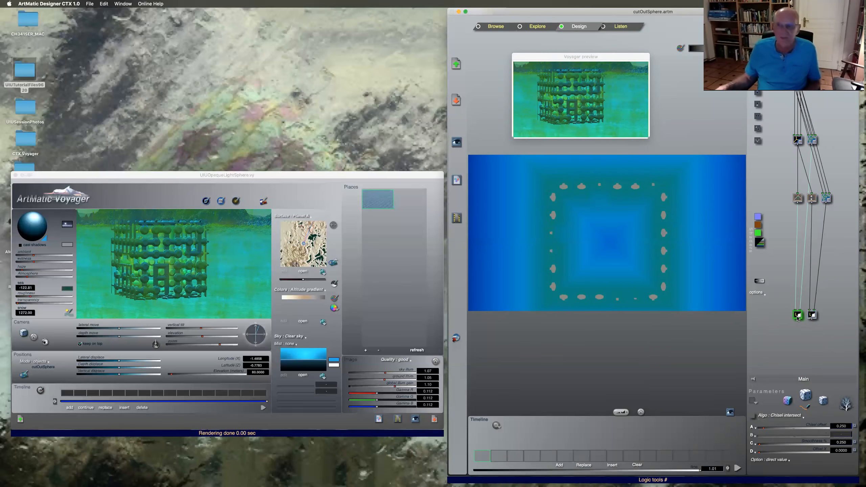
left_click(759, 92)
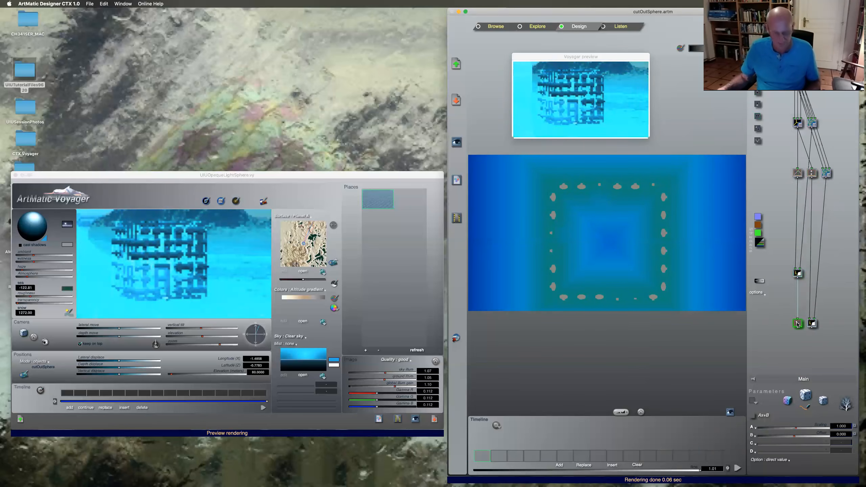
left_click(798, 323)
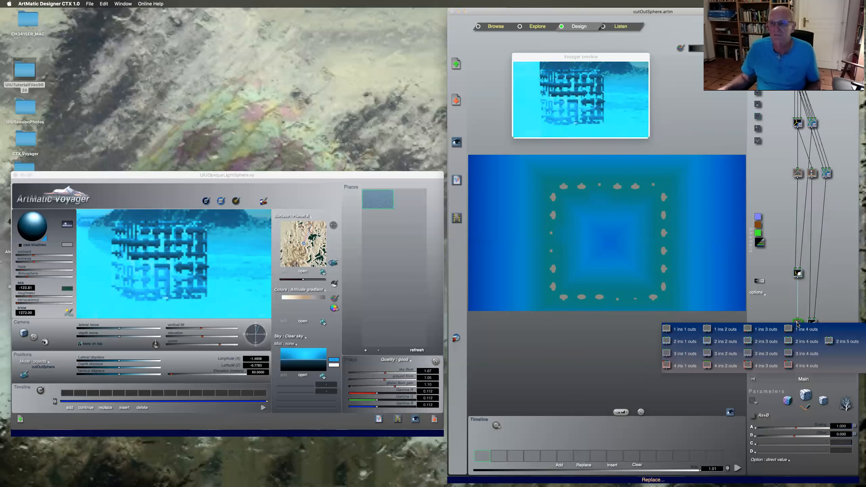
left_click(684, 342)
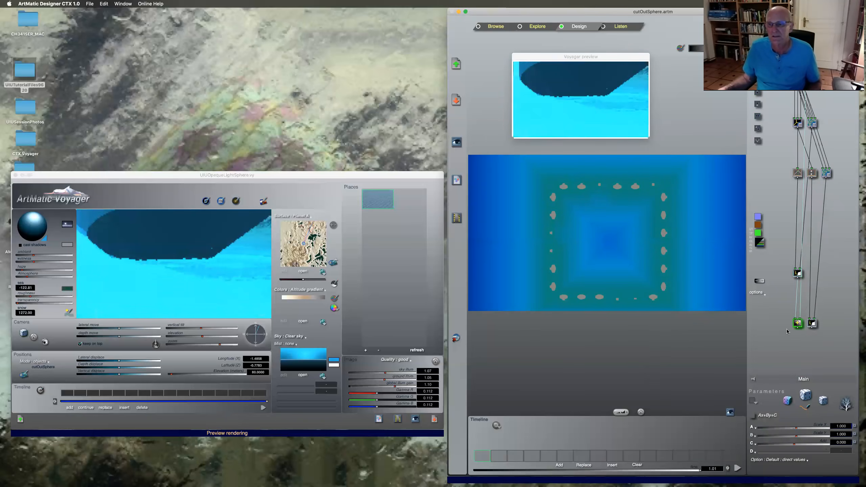
left_click(797, 324)
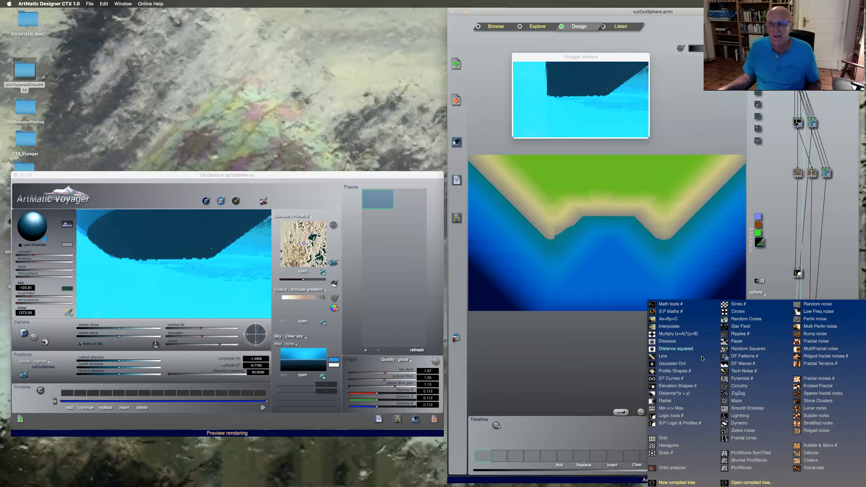
left_click(678, 409)
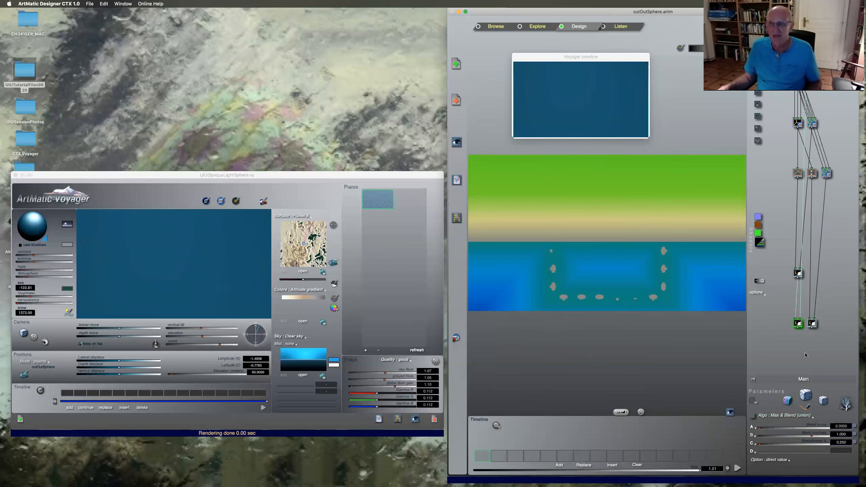
Connect outlet 1 of the Offset branch's Logic tools tile to inlet 2 of the Logic tools tile below Chisel intersect.
left_click(812, 323)
left_click(353, 186)
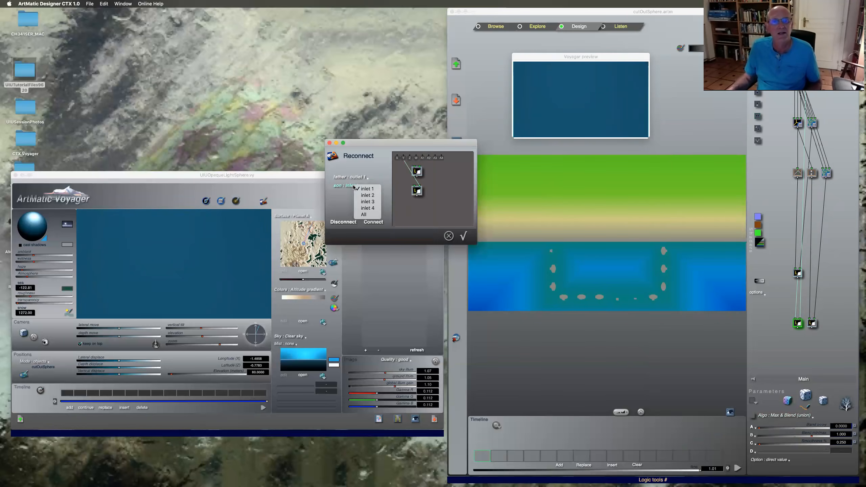
left_click(367, 195)
left_click(373, 222)
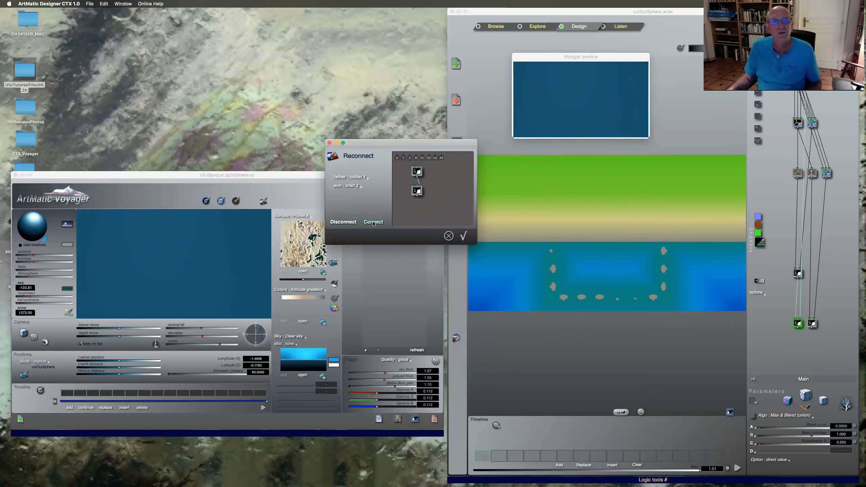
left_click(464, 236)
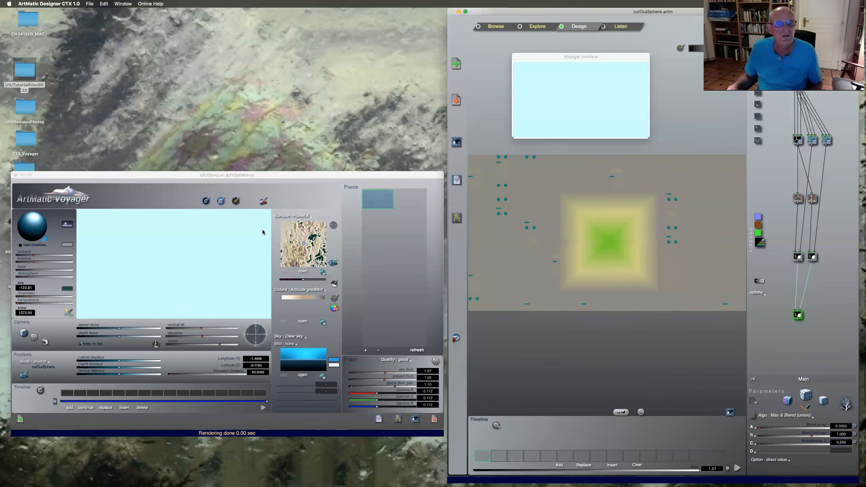
left_click(453, 339)
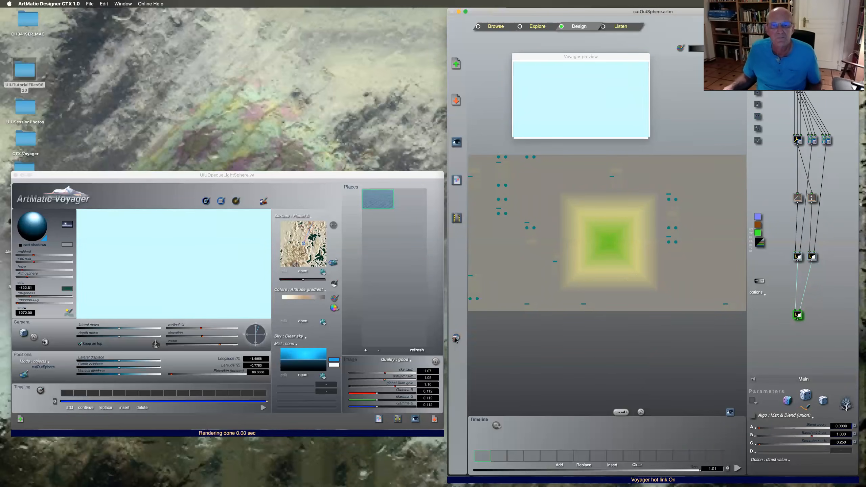
left_click(456, 339)
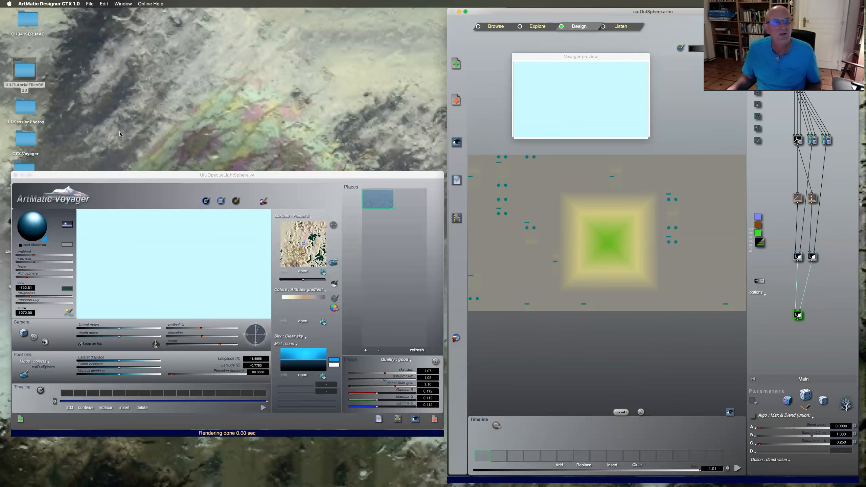
left_click(111, 199)
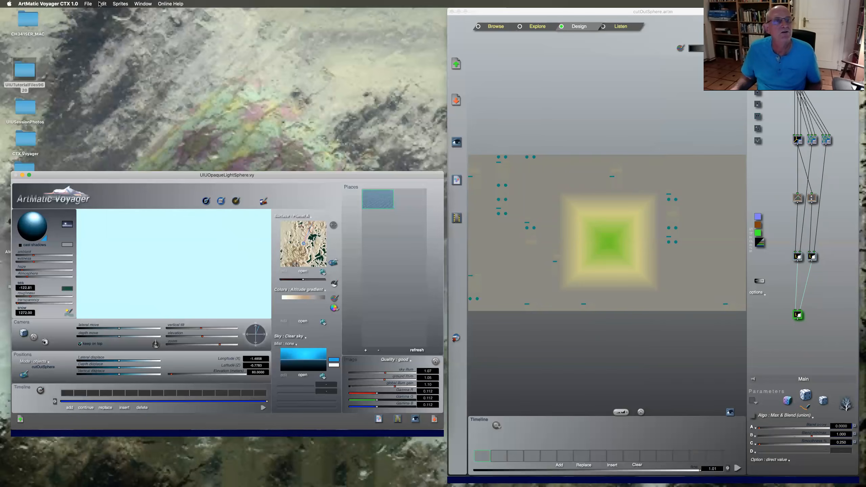
left_click(87, 4)
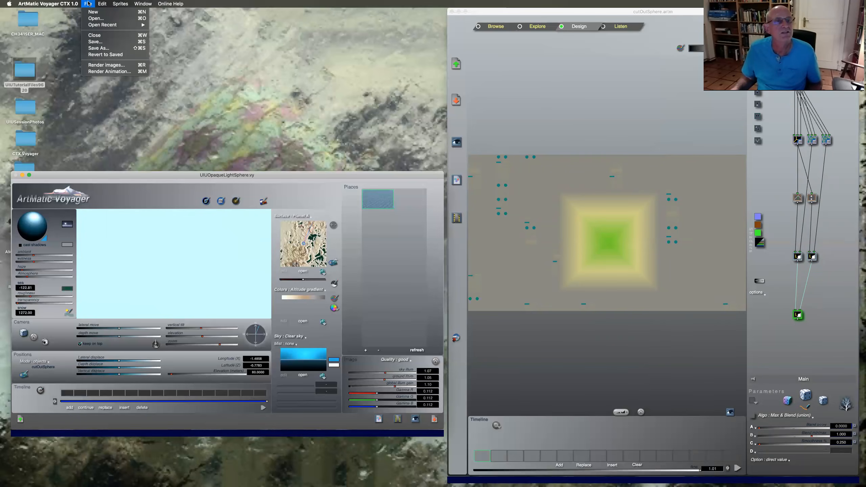
mouse_move(71, 6)
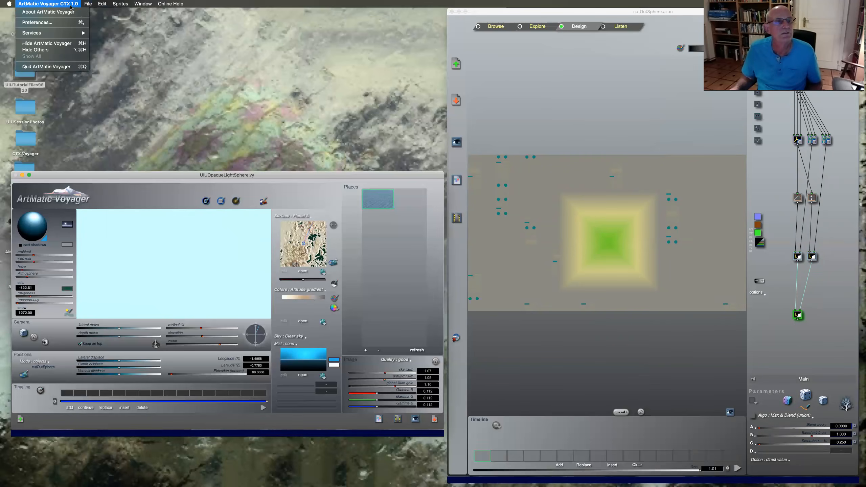
left_click(21, 80)
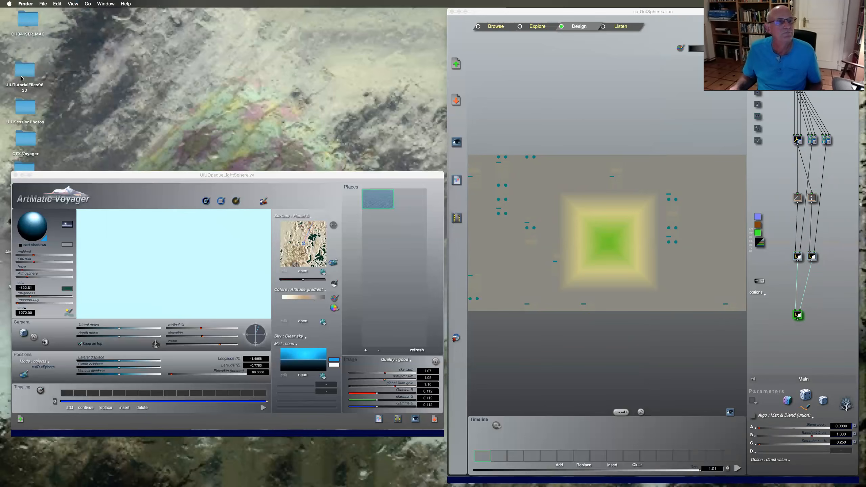
Switch to ArtMatic Voyager and open UIUEtchedCube.vy from the UIUEtchedCubeTutorial folder inside UIUTutorialFiles9620.
left_click(71, 175)
left_click(87, 3)
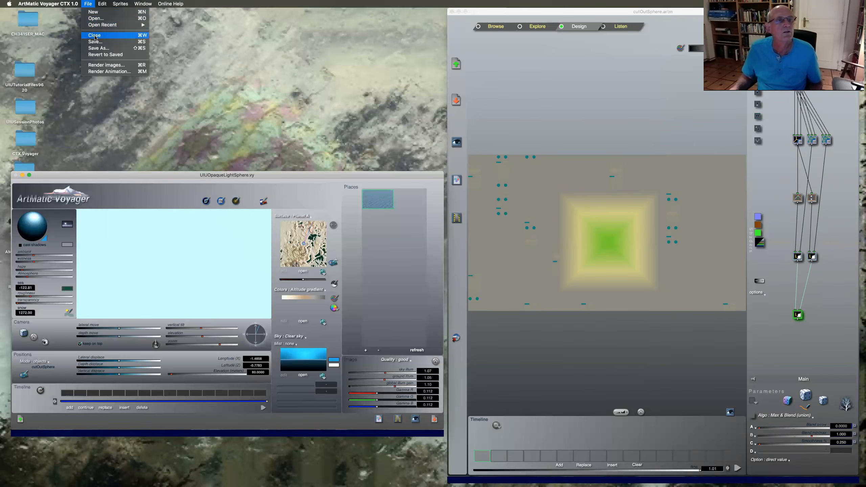
left_click(97, 19)
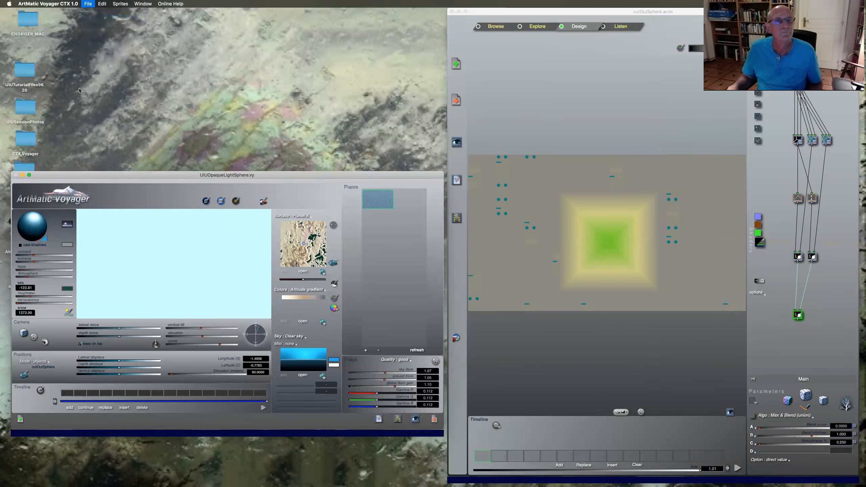
left_click(235, 266)
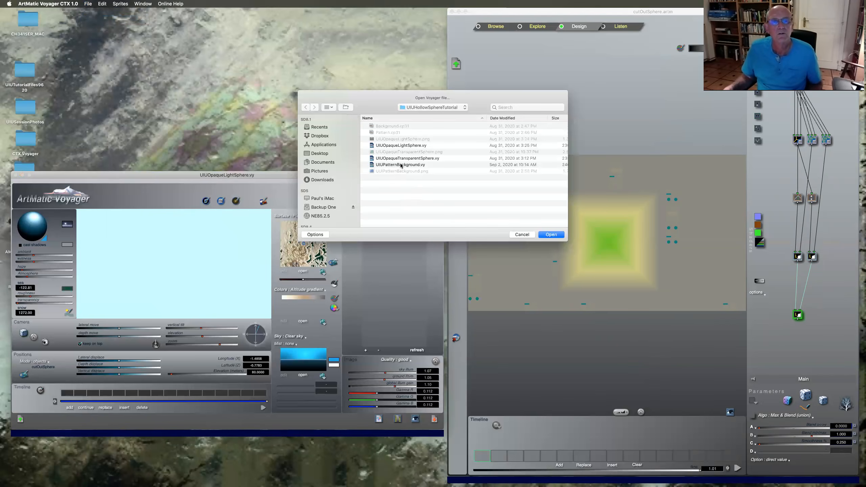
left_click(457, 108)
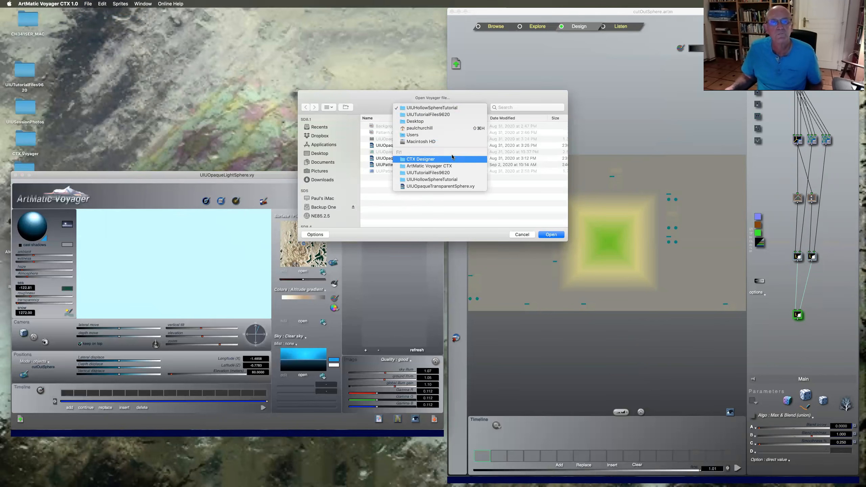
left_click(449, 173)
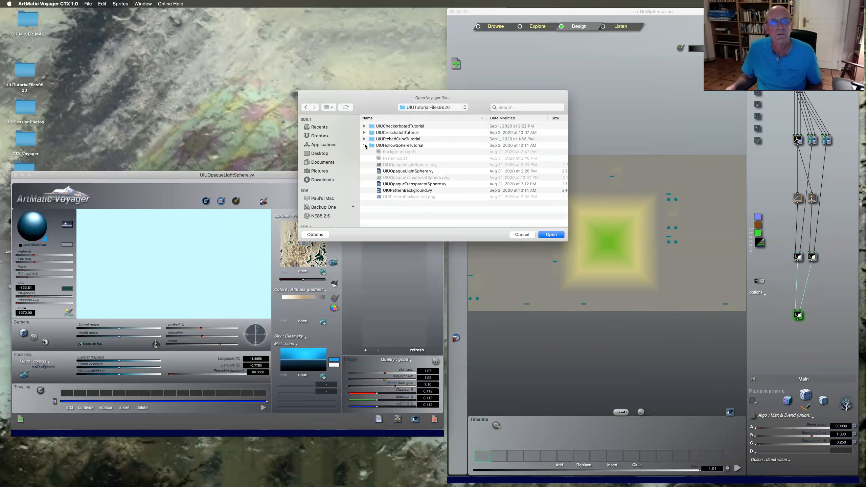
left_click(364, 145)
left_click(365, 139)
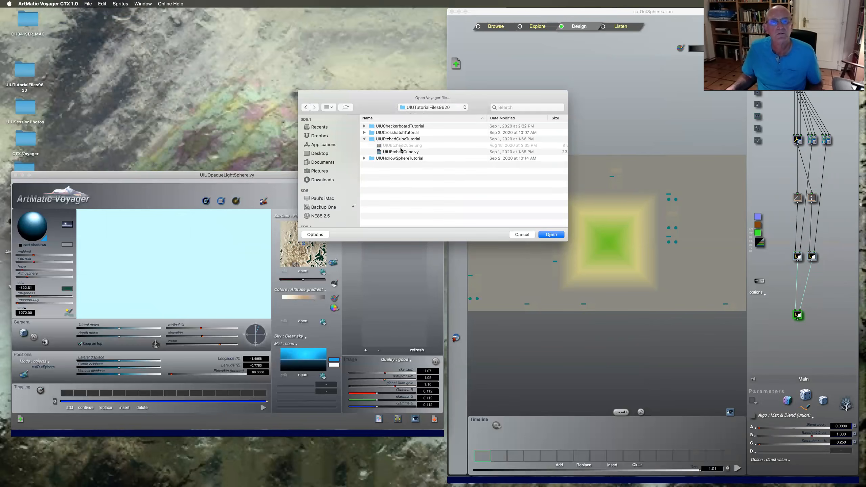
left_click(402, 152)
left_click(544, 234)
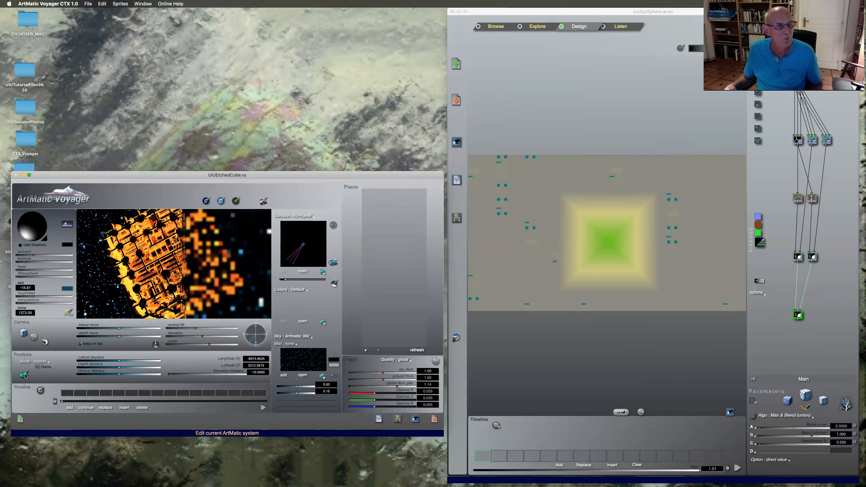
Open the EC Demo object's system for editing in ArtMatic Designer and examine its logic, Offset and Color Shift tiles.
left_click(24, 333)
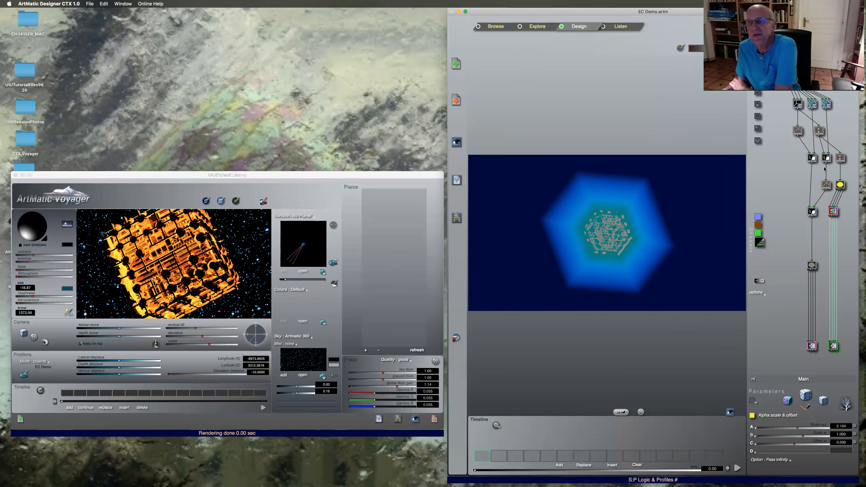
left_click(813, 212)
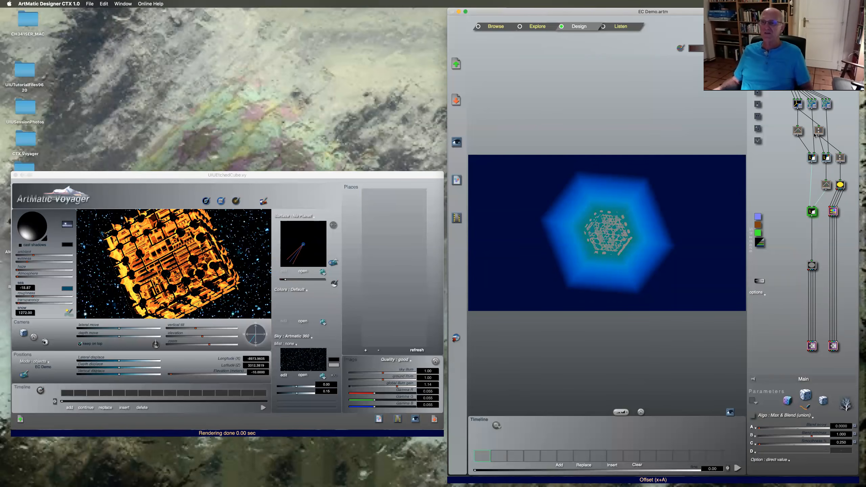
left_click(840, 158)
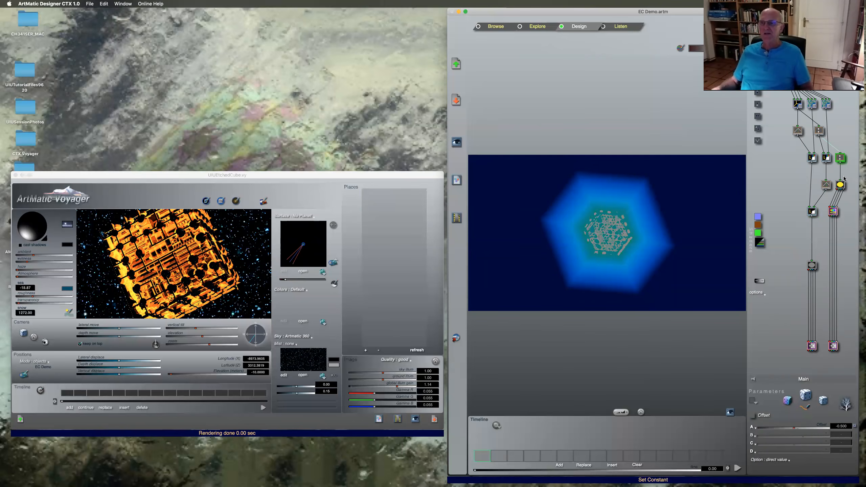
left_click(833, 211)
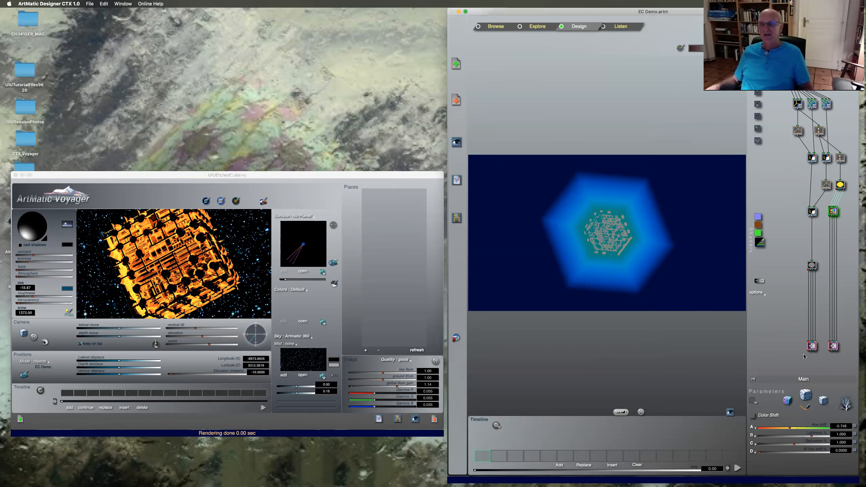
Set parameter A, the scale, of the Alpha scale & offset tile at the end of the Color Shift branch to 2.444.
left_click(834, 346)
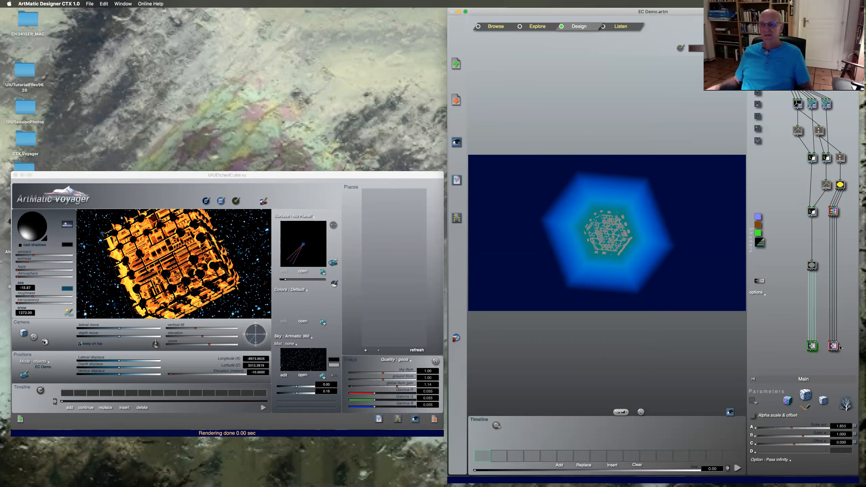
mouse_move(797, 428)
left_mouse_down()
mouse_move(788, 429)
mouse_move(802, 428)
left_mouse_up()
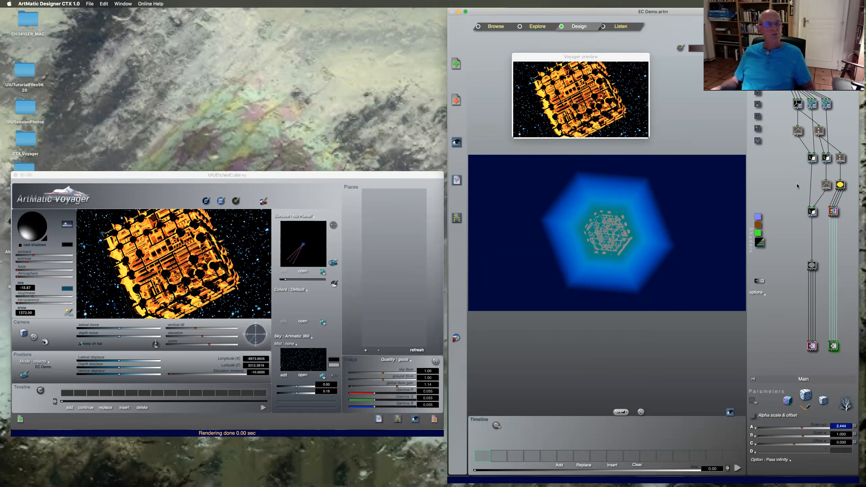
Switch to ArtMatic Voyager, open the DF Objects settings for EC Demo and set the reflection color to white.
left_click(220, 201)
left_click(221, 201)
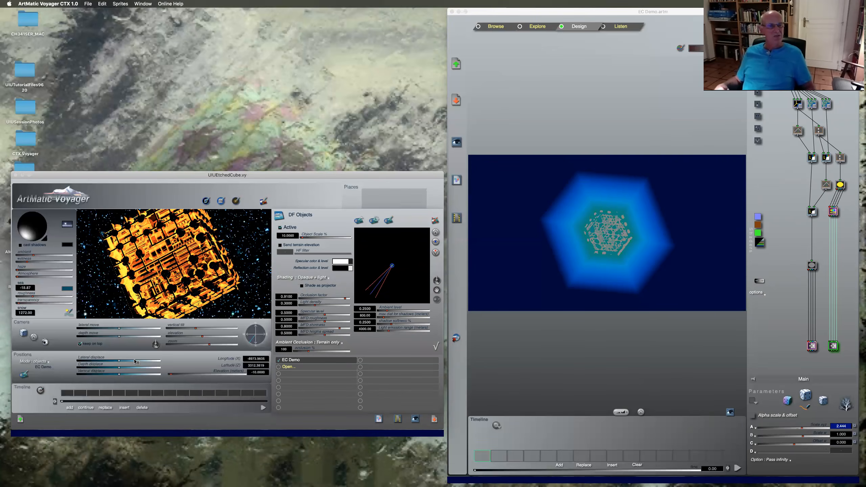
left_click(346, 269)
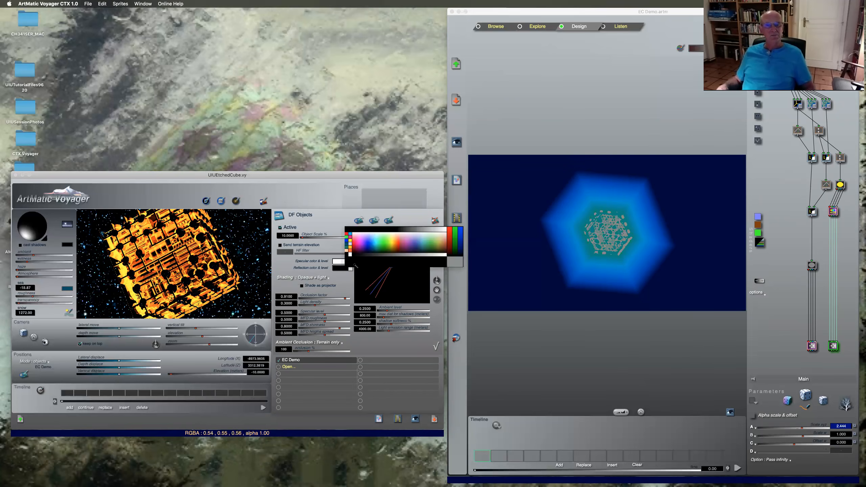
left_click(350, 254)
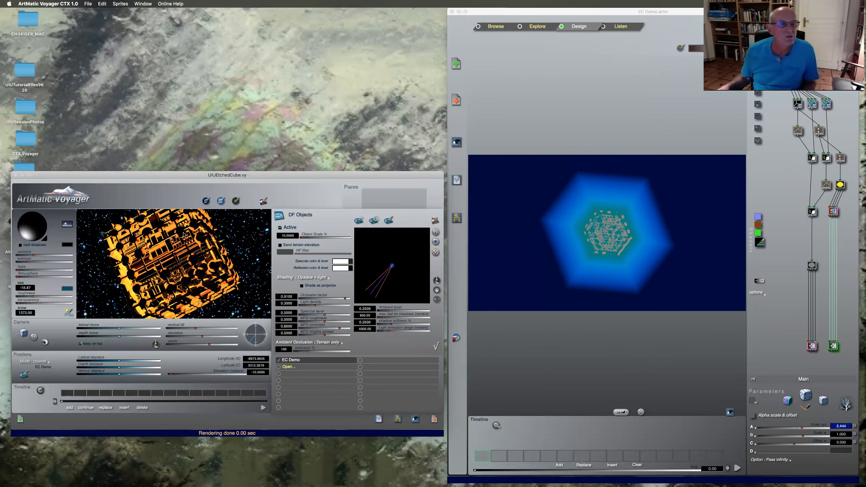
Set the EC Demo object's reflection color back to black, re-render the scene and close the DF Objects settings.
left_click(338, 269)
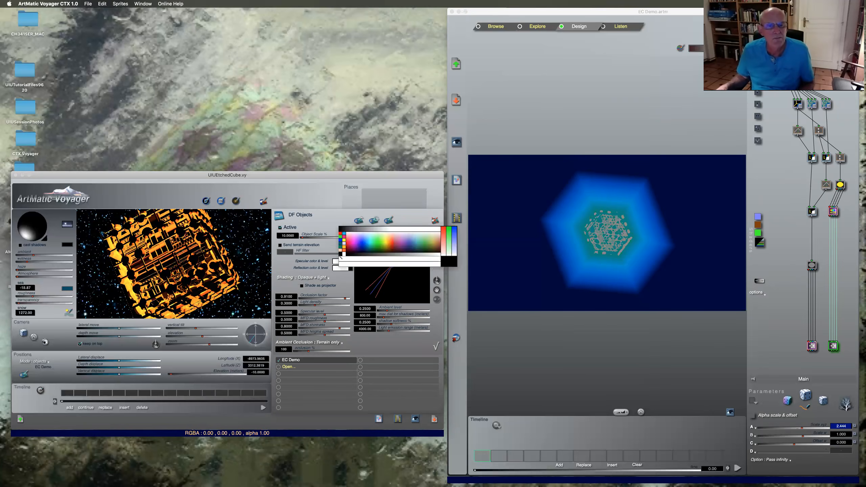
left_click(340, 254)
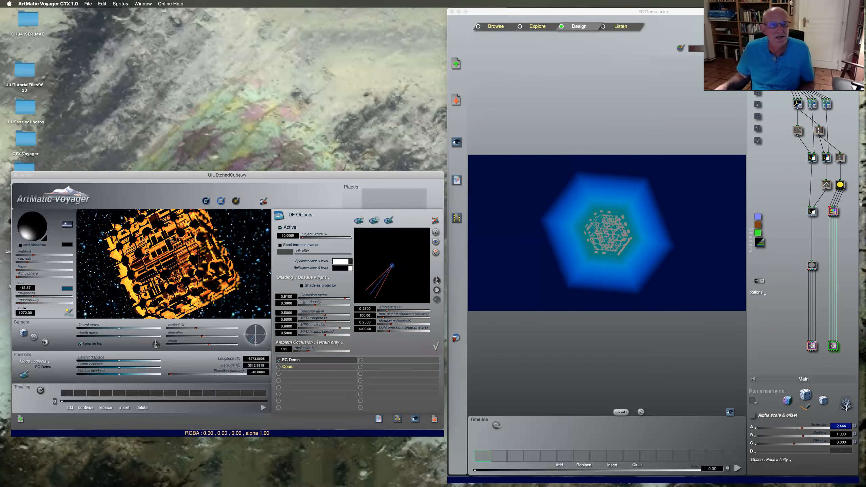
left_click(206, 280)
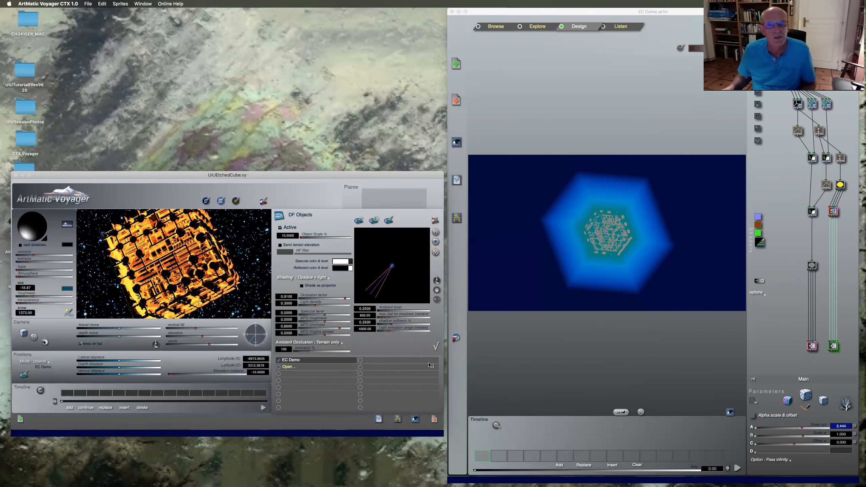
left_click(435, 348)
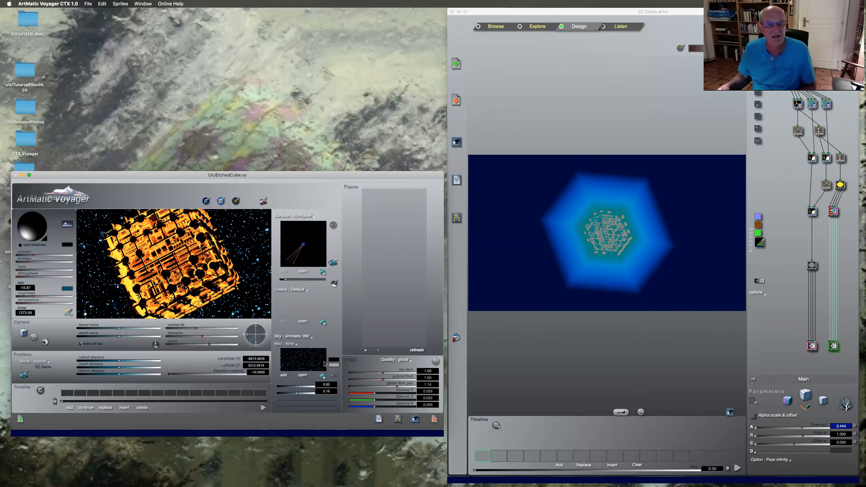
left_click(324, 272)
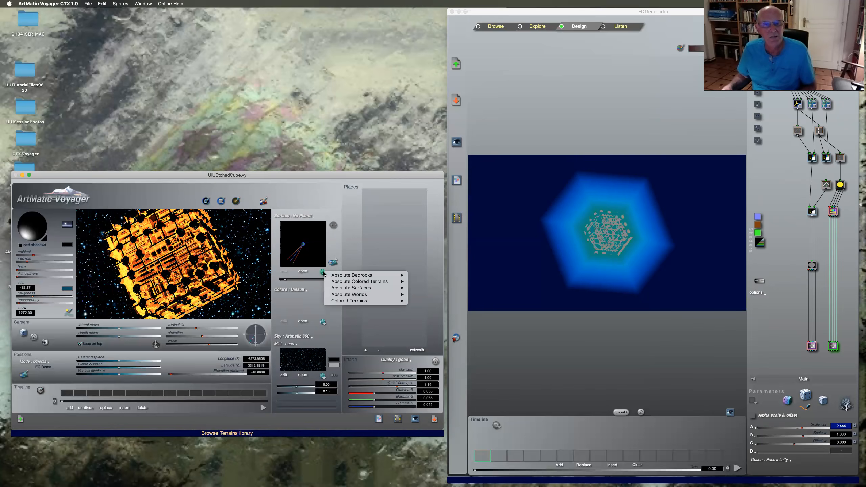
mouse_move(331, 284)
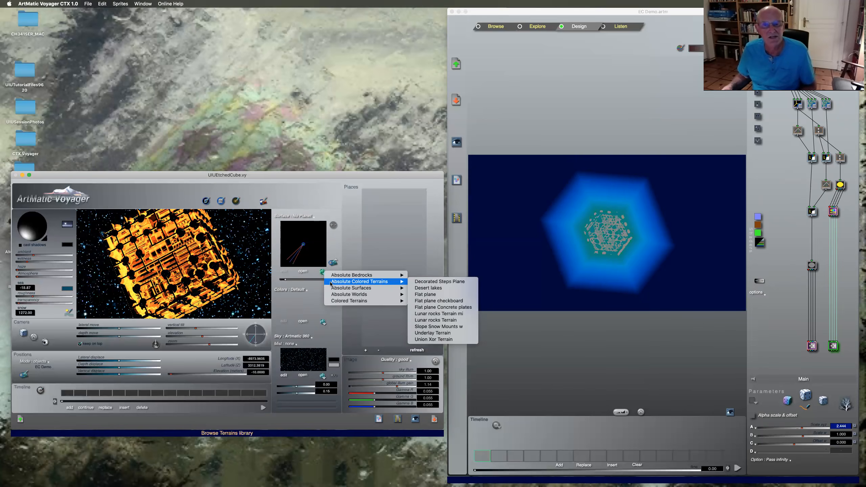
left_click(336, 252)
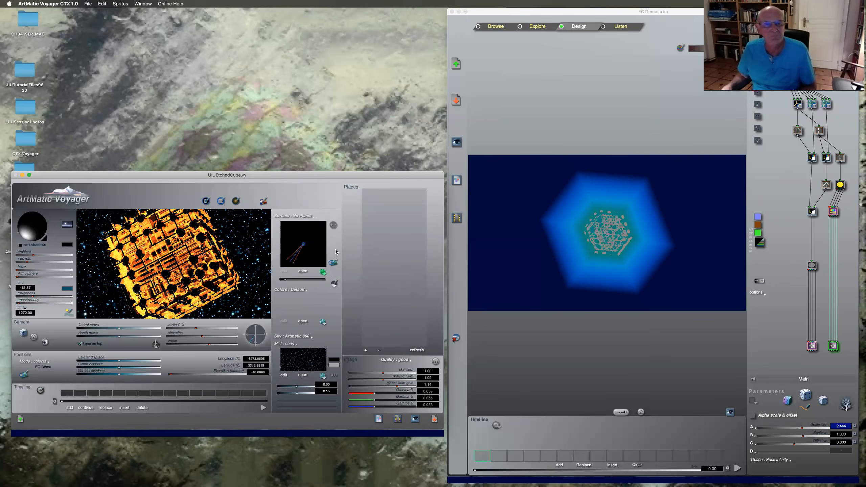
Choose Artmatic 360 as the sky mode and load a sky from the Environments 360 category of the skies library.
left_click(305, 337)
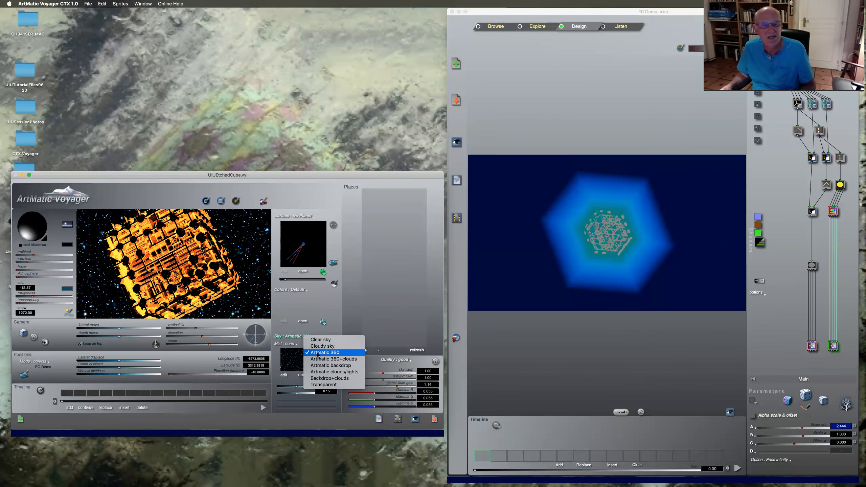
left_click(317, 354)
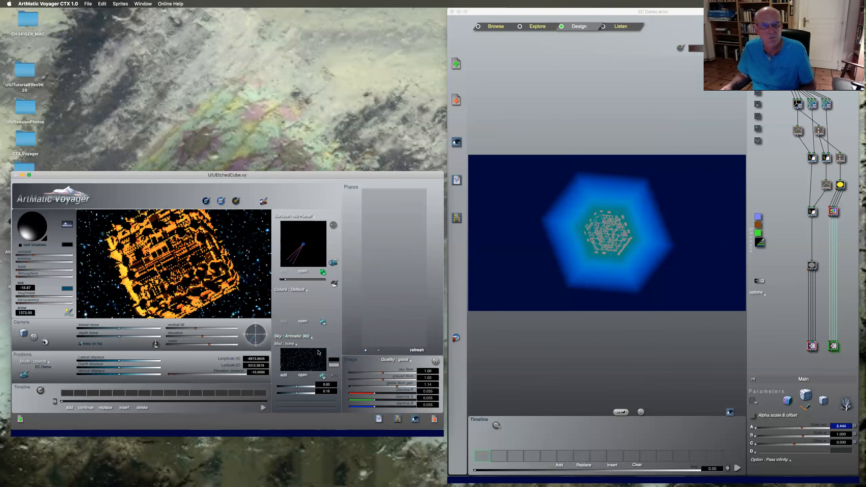
left_click(322, 375)
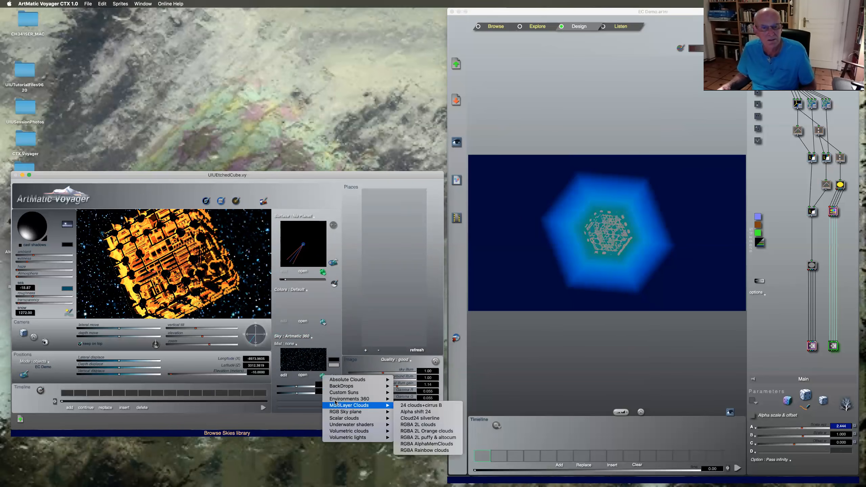
mouse_move(351, 399)
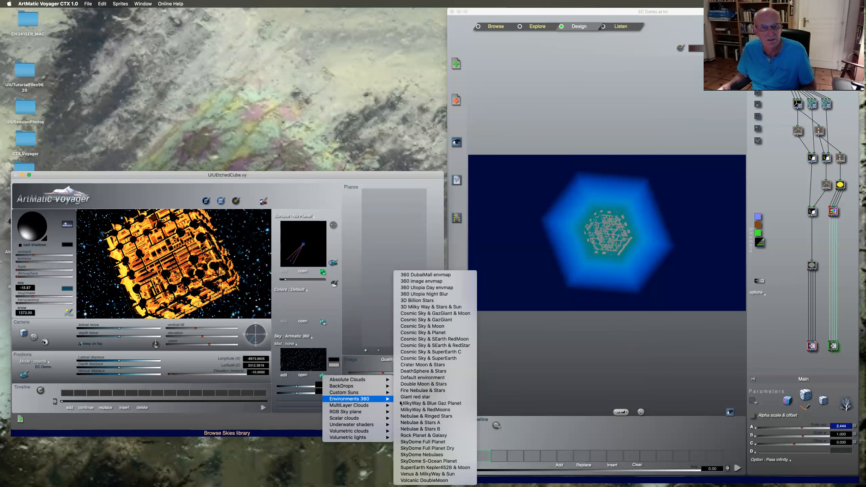
left_click(417, 299)
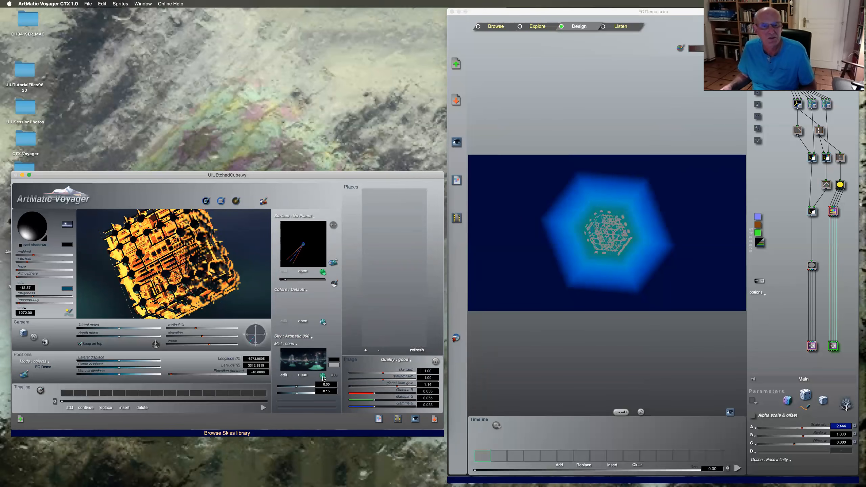
Replace the current sky with a dark, starry preset from the Environments 360 category.
left_click(322, 376)
mouse_move(372, 399)
left_click(415, 385)
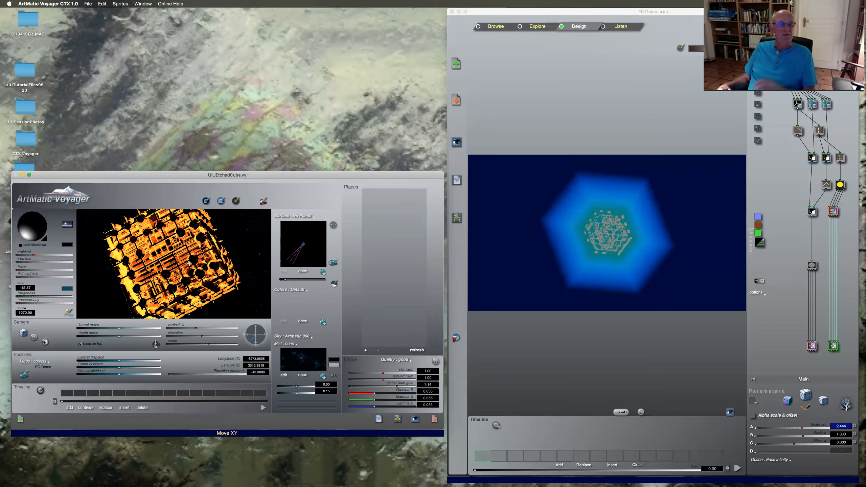
Replace the sky with the 3D Billion Stars preset from the Environments 360 category of the skies library.
left_click(323, 377)
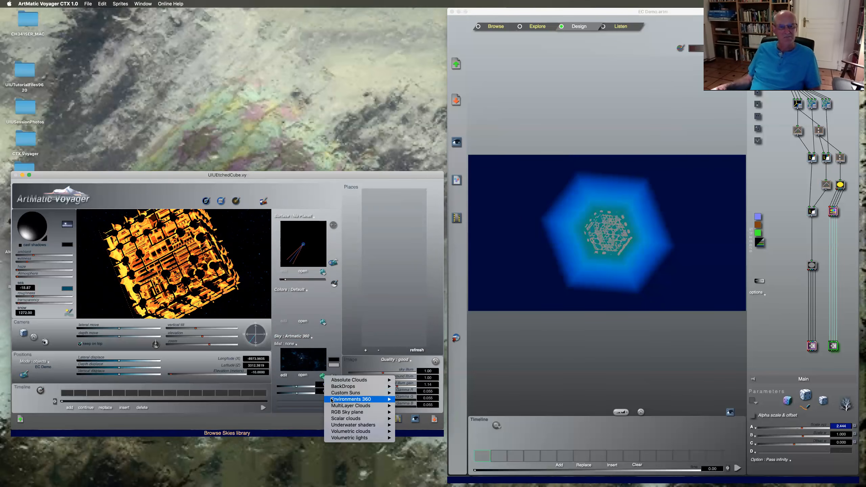
mouse_move(368, 400)
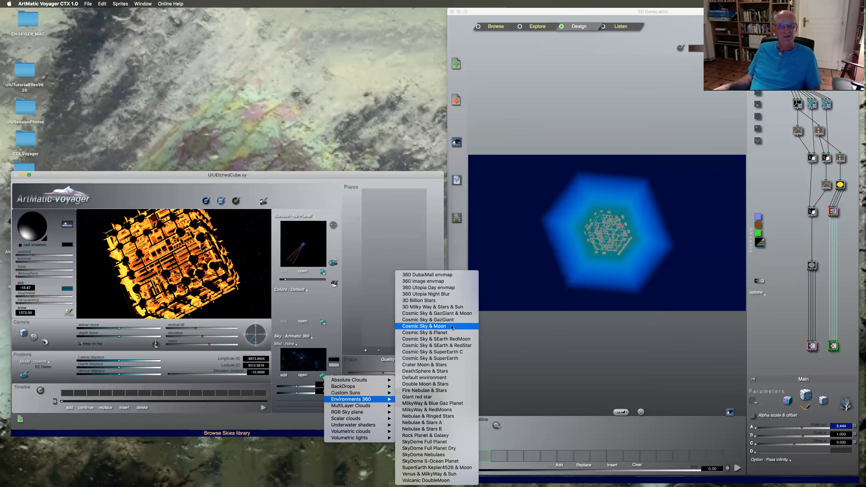
left_click(449, 302)
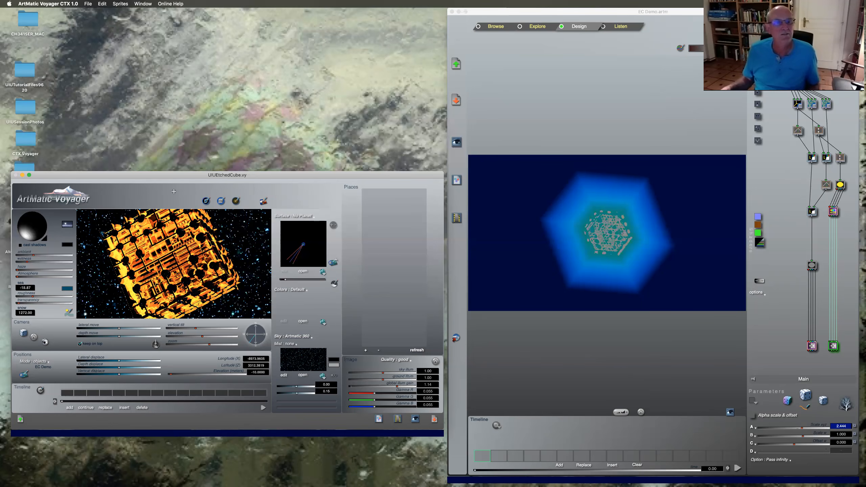
Bring up the dialog for opening a Voyager file and go up to the UIUTutorialFiles9620 folder.
left_click(79, 4)
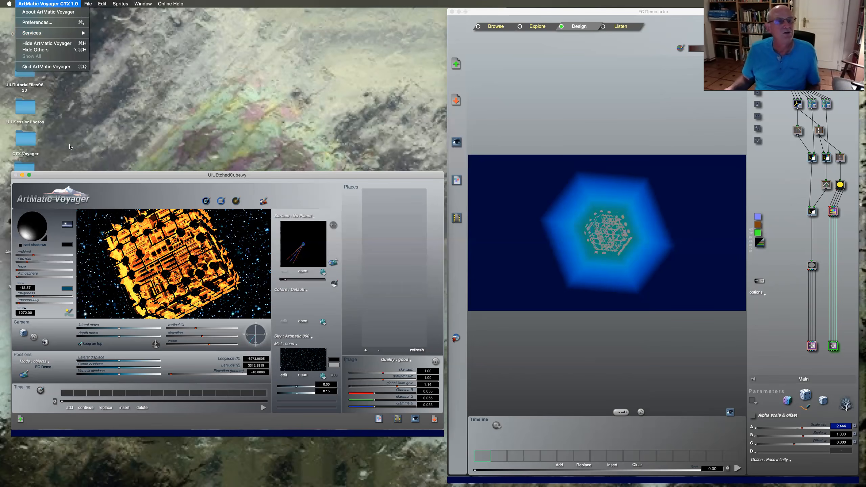
left_click(82, 27)
left_click(88, 4)
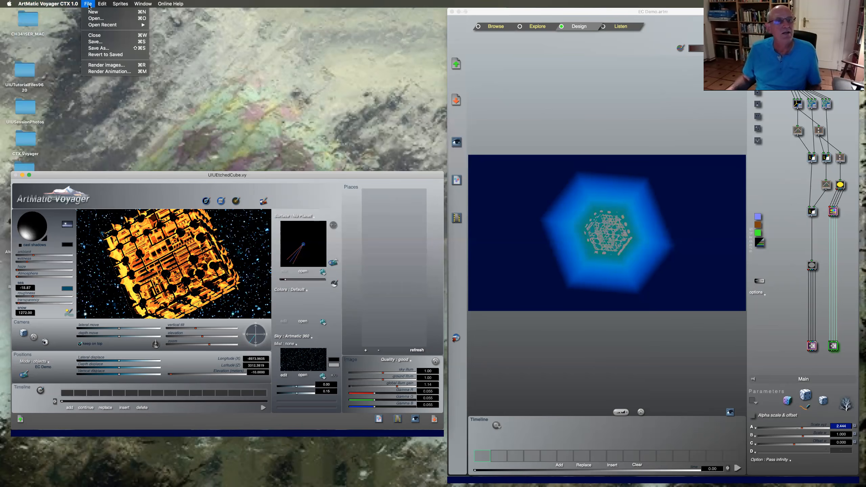
left_click(89, 19)
left_click(235, 266)
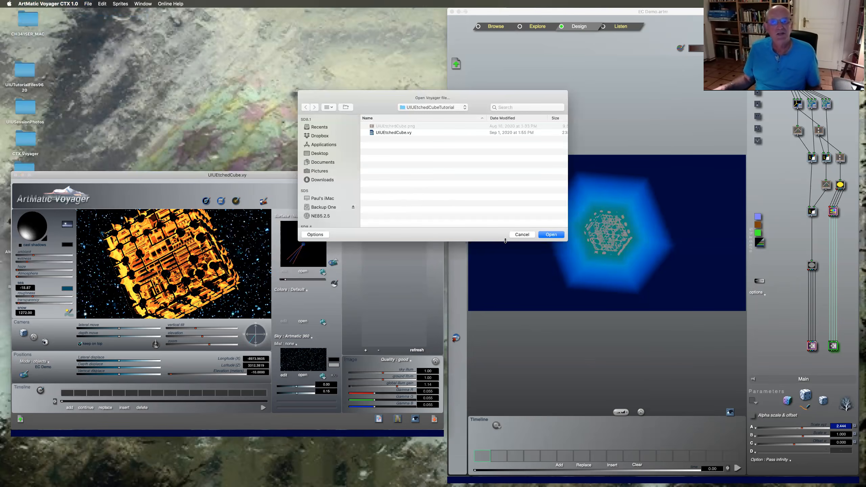
left_click(464, 107)
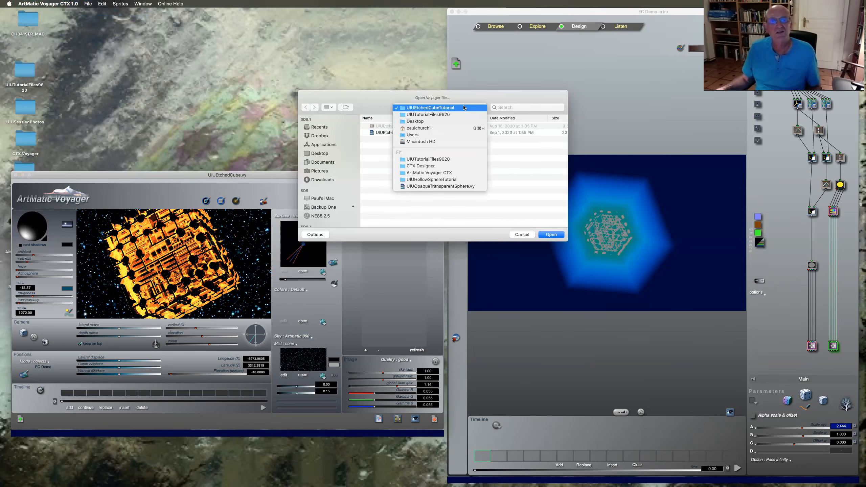
left_click(433, 114)
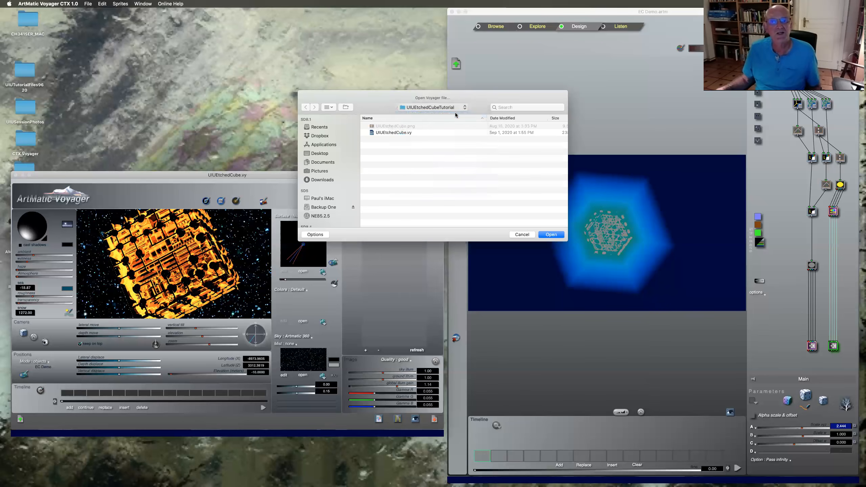
left_click(364, 140)
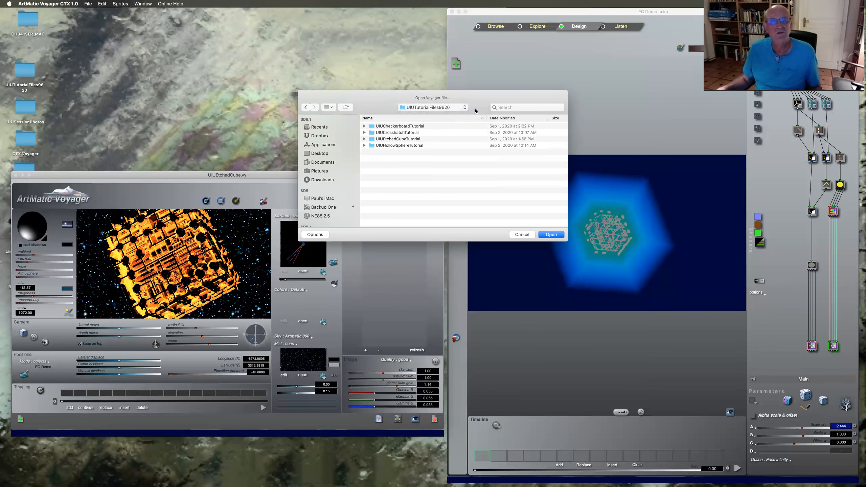
Open the scene UIUCheckerboard.vy from the UIUCheckerboardTutorial folder.
left_click(464, 108)
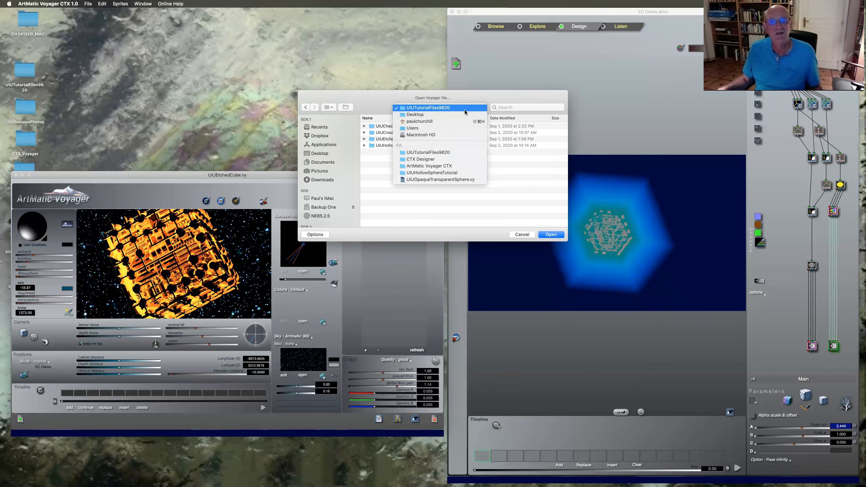
left_click(463, 153)
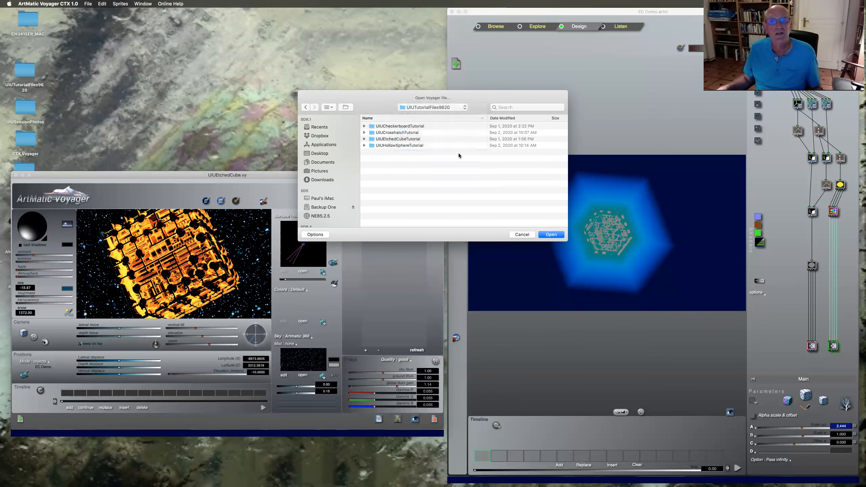
left_click(364, 126)
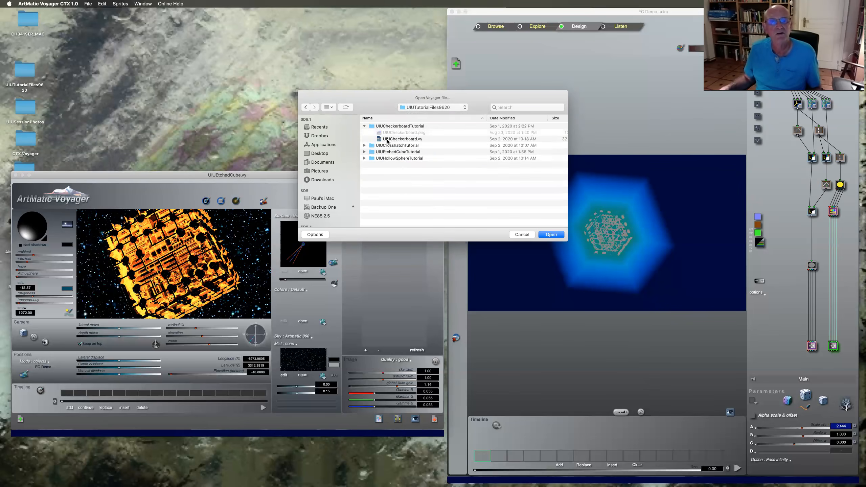
left_click(388, 139)
left_click(552, 234)
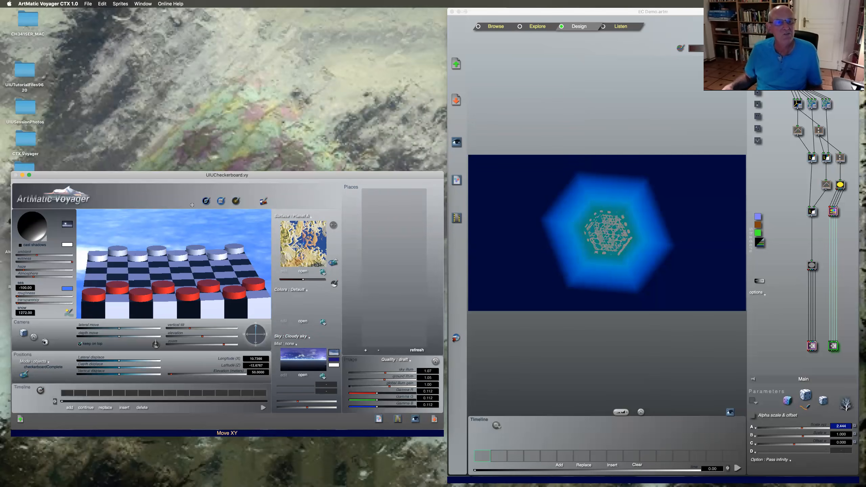
Close the checkerboard scene and create a new, empty Voyager scene.
left_click(88, 4)
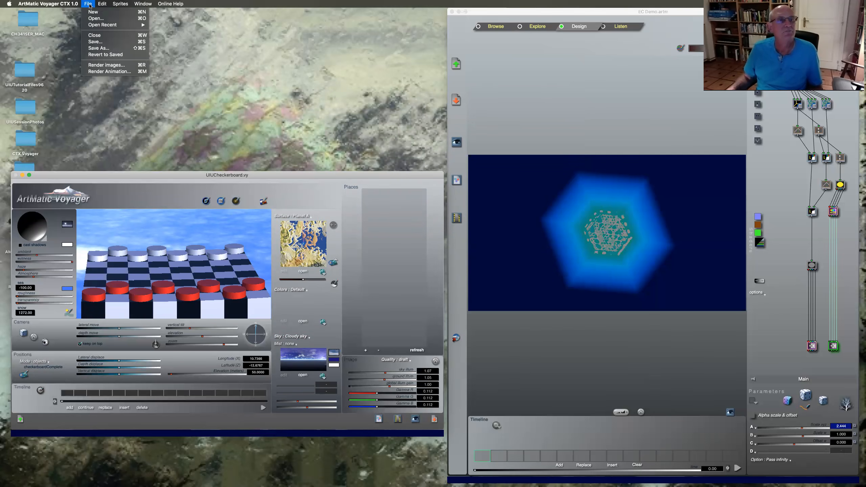
left_click(91, 27)
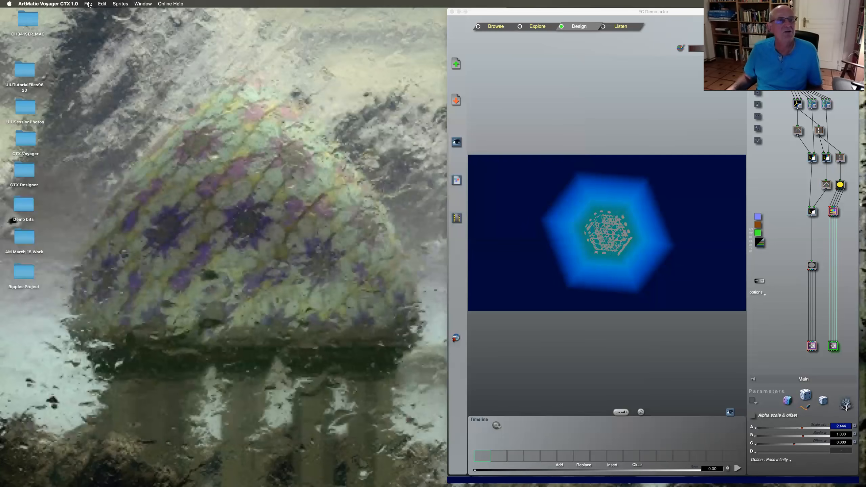
left_click(88, 4)
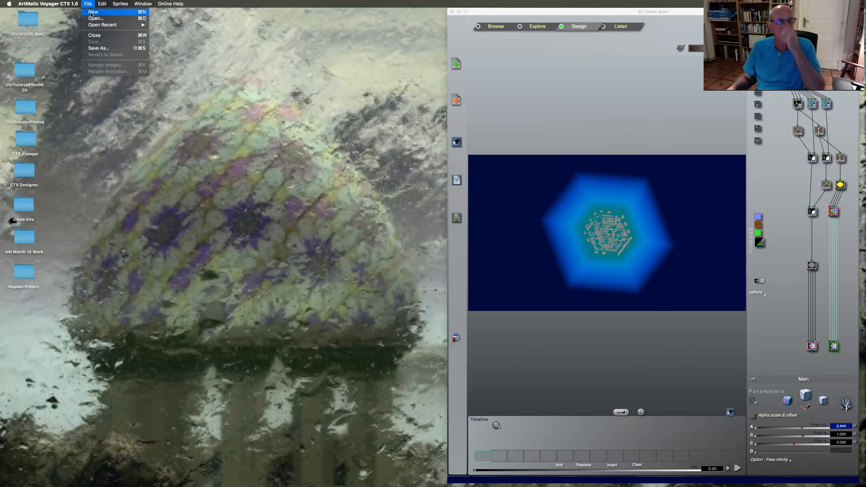
left_click(93, 12)
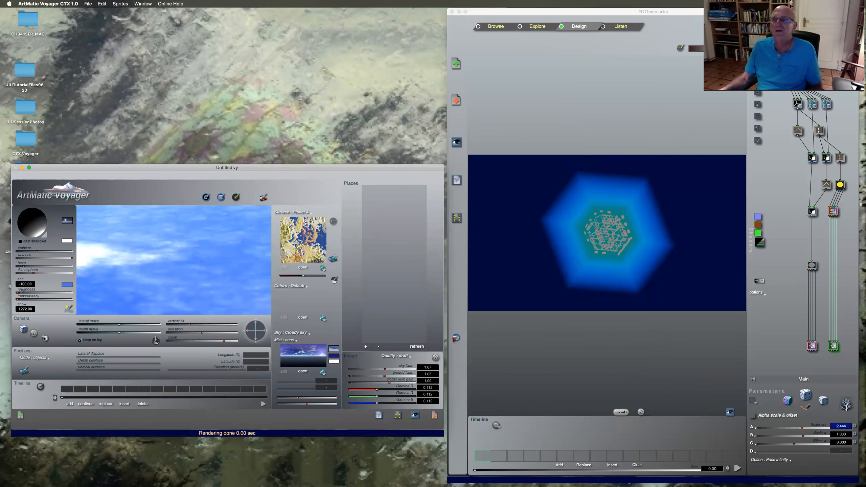
Switch to ArtMatic Designer and load a new tree from the DF Object basic structure preset.
left_click(758, 37)
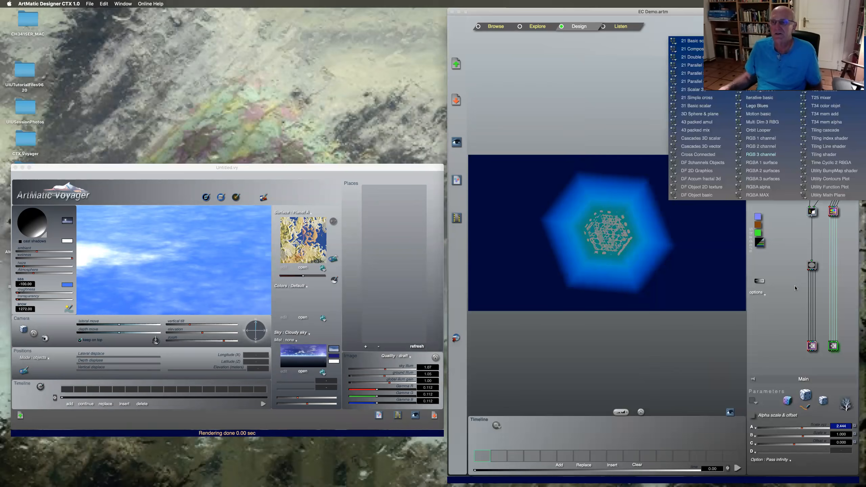
key("Escape")
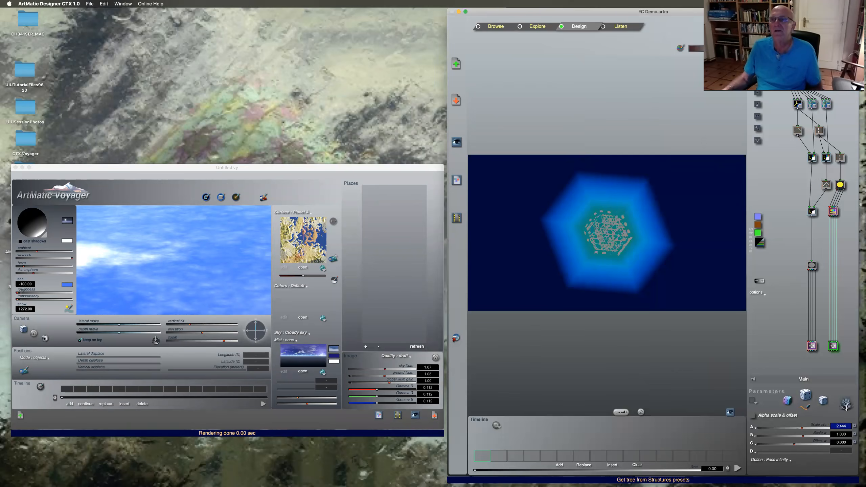
left_click(757, 37)
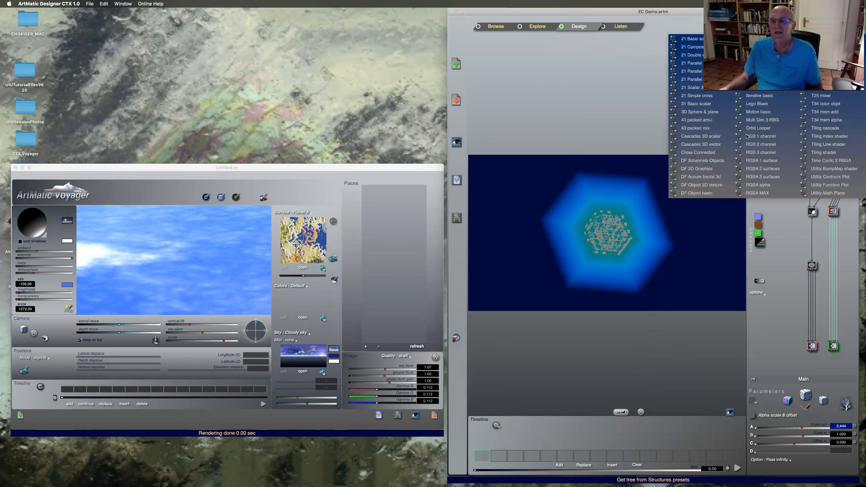
left_click(703, 193)
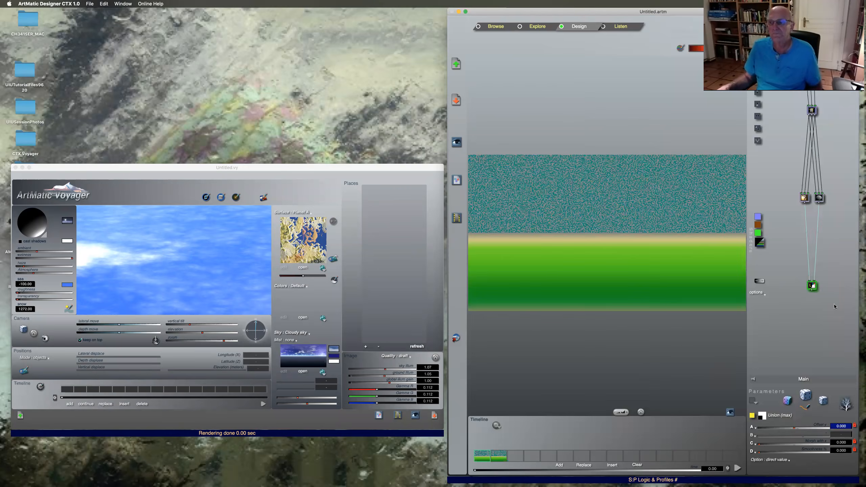
Remove the union logic from the tree and replace the remaining plane tile with a 3D DF shapes A box.
key("Delete")
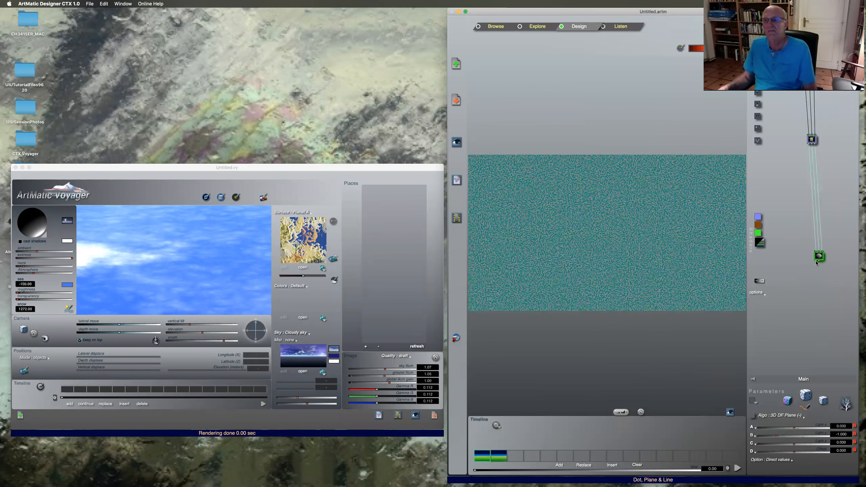
right_click(820, 257)
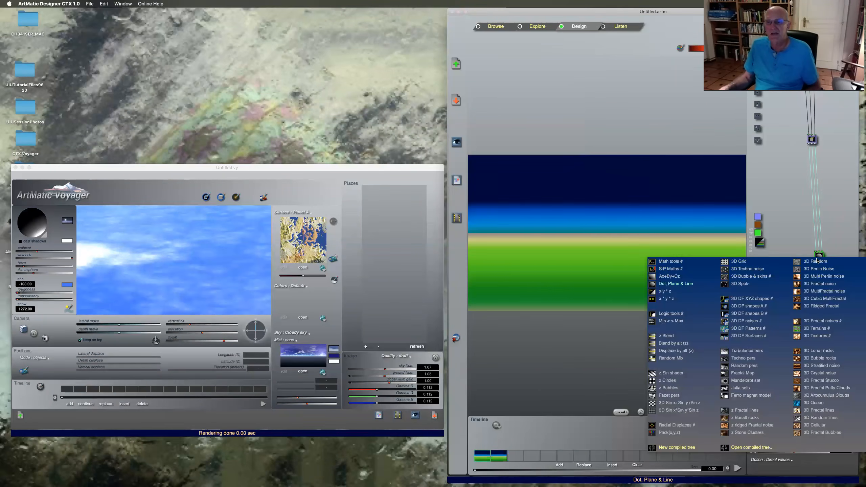
left_click(747, 307)
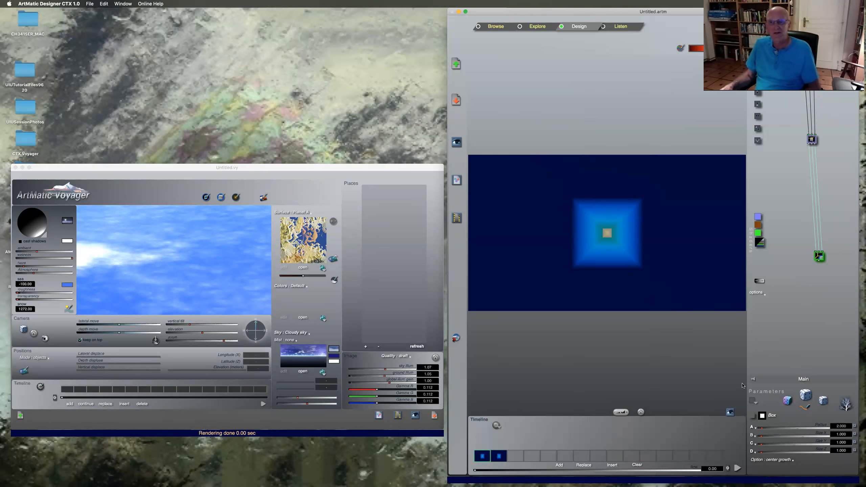
Choose the Geographic clut color shader for the box tree and clear the extra timeline keyframes.
left_click(758, 244)
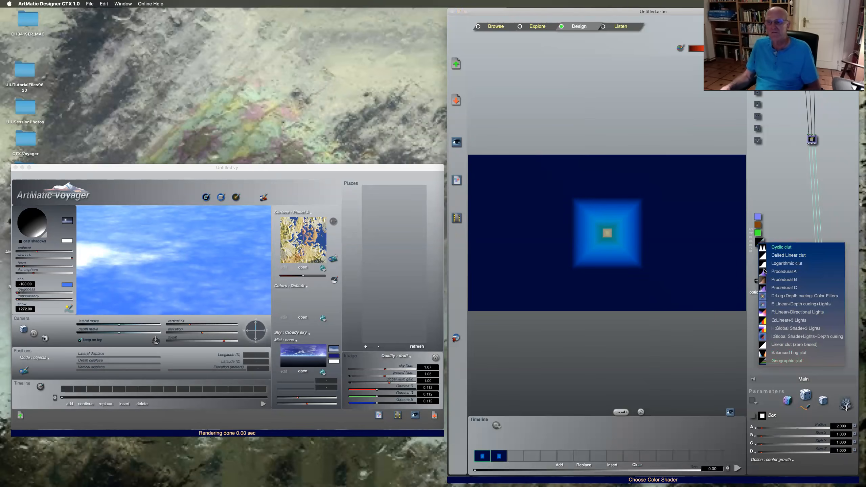
left_click(784, 361)
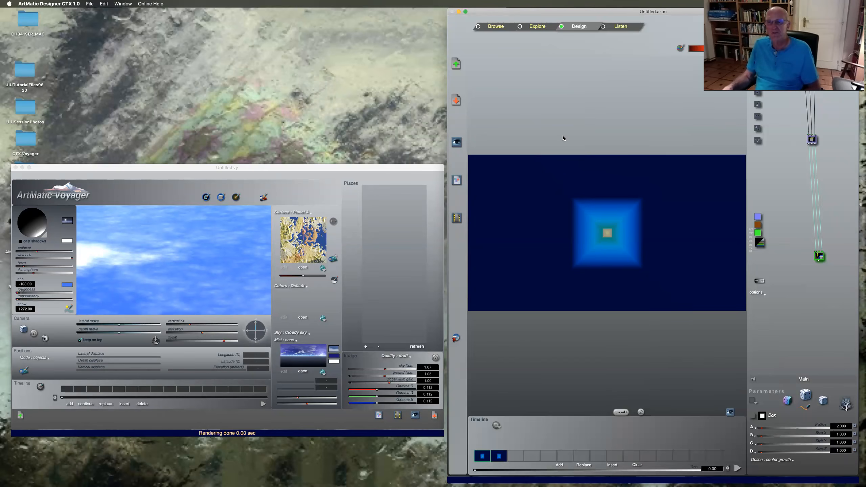
left_click(638, 466)
left_click(638, 466)
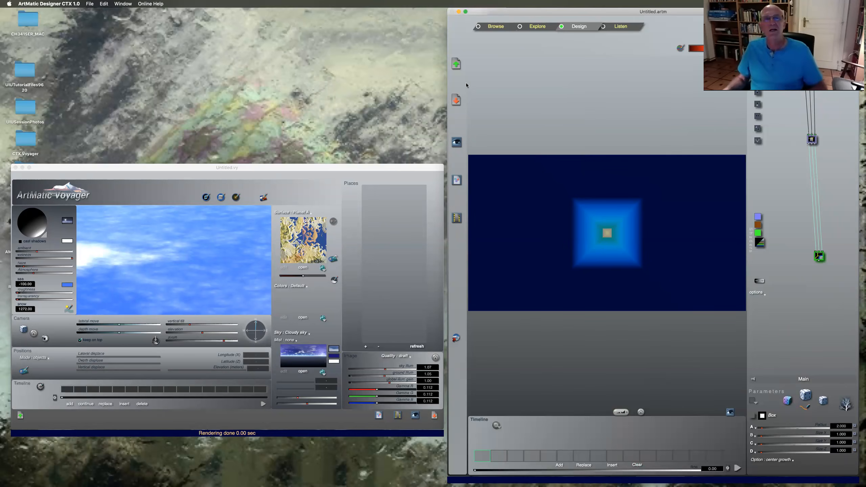
Save the tree as boxPrimitive.artm in the CTX Designer folder, replacing the existing file.
left_click(91, 4)
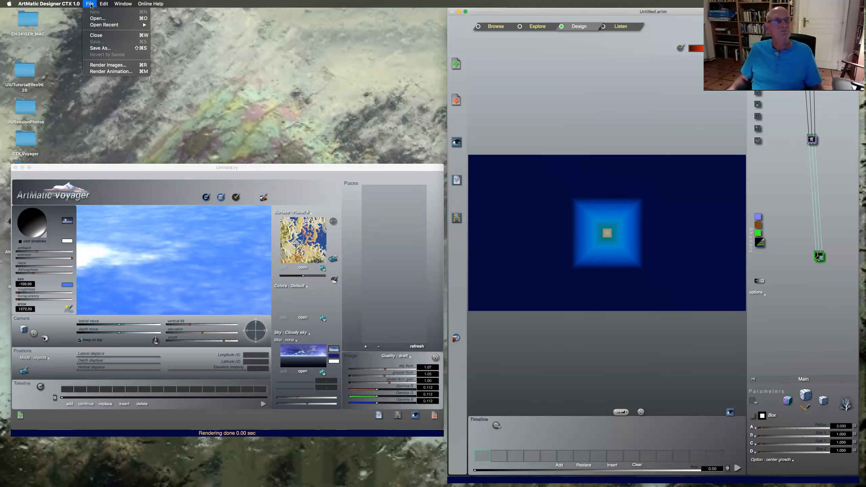
left_click(99, 48)
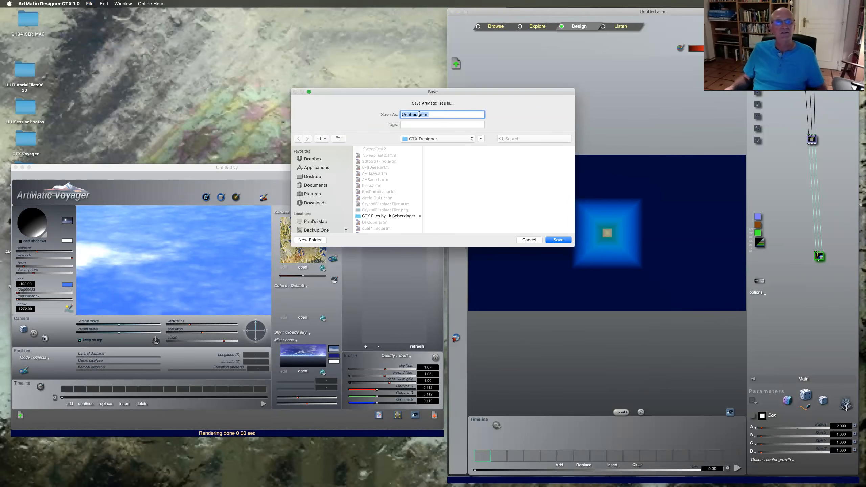
left_click_drag(419, 114, 392, 115)
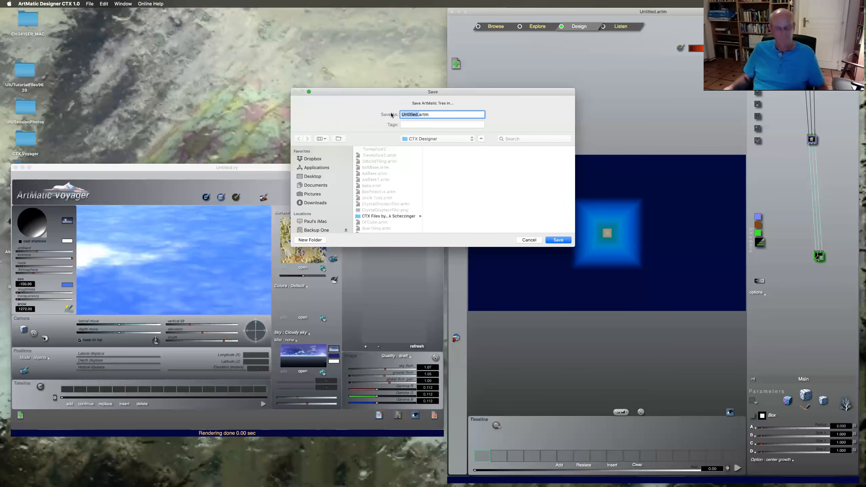
type("boxPr")
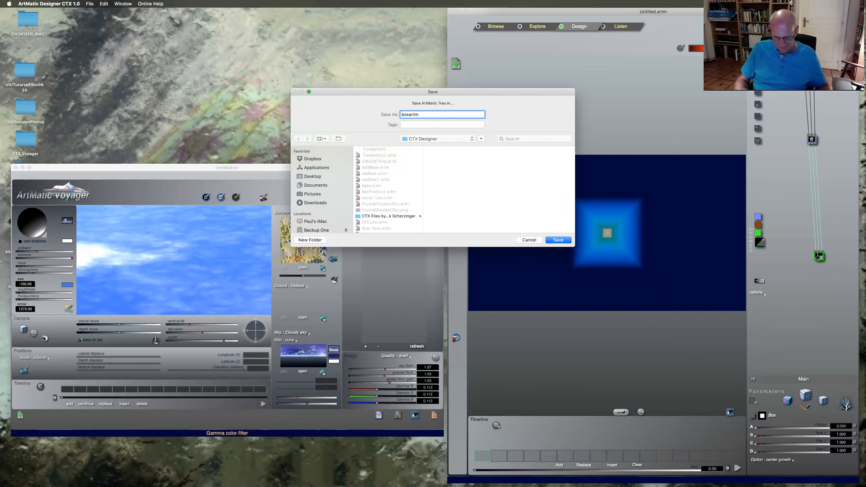
type("imitive")
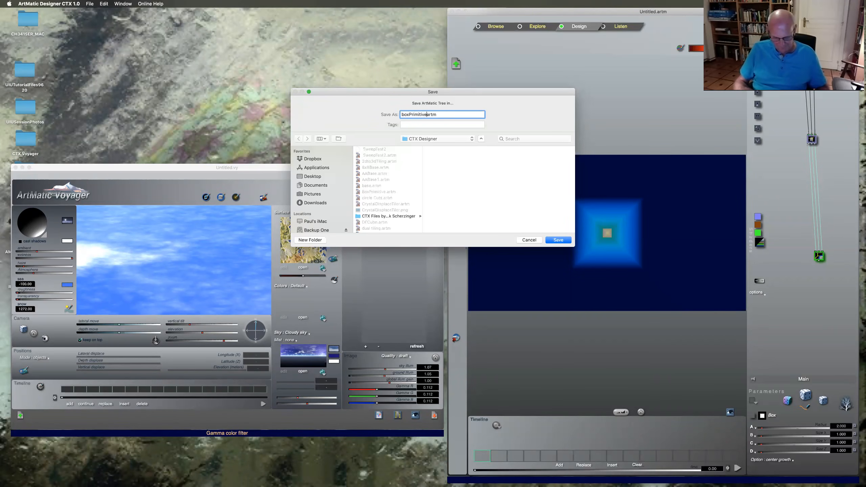
type(".")
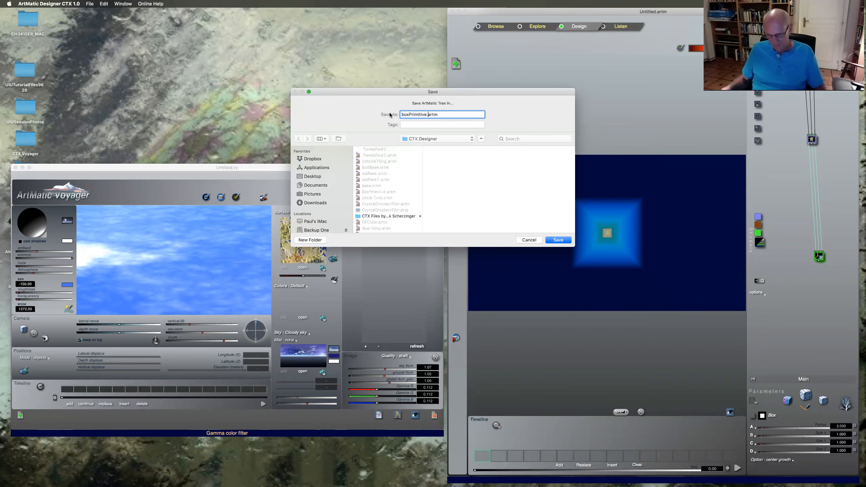
key("Return")
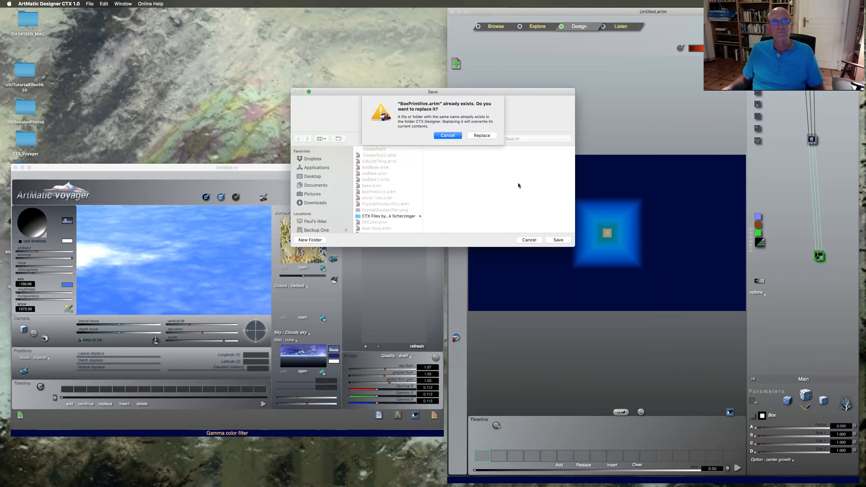
left_click(480, 135)
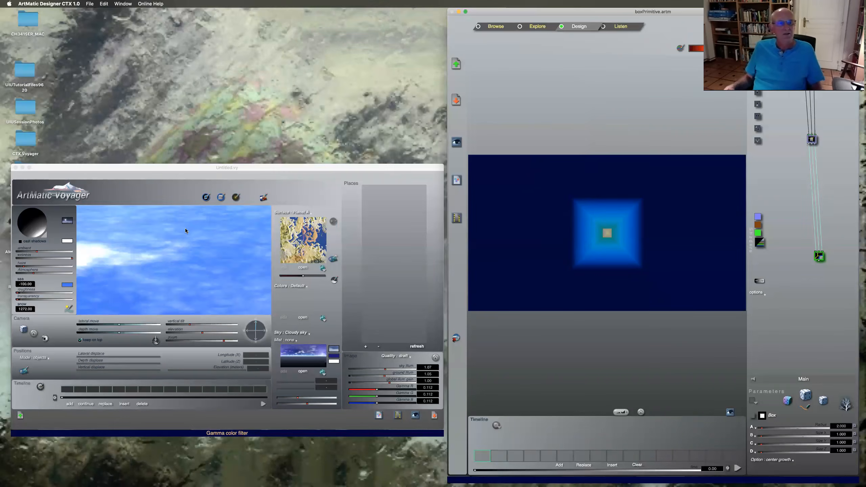
Switch to Voyager and load BoxPrimitive.artm from the CTX Designer folder as a DF object in the untitled scene.
left_click(174, 194)
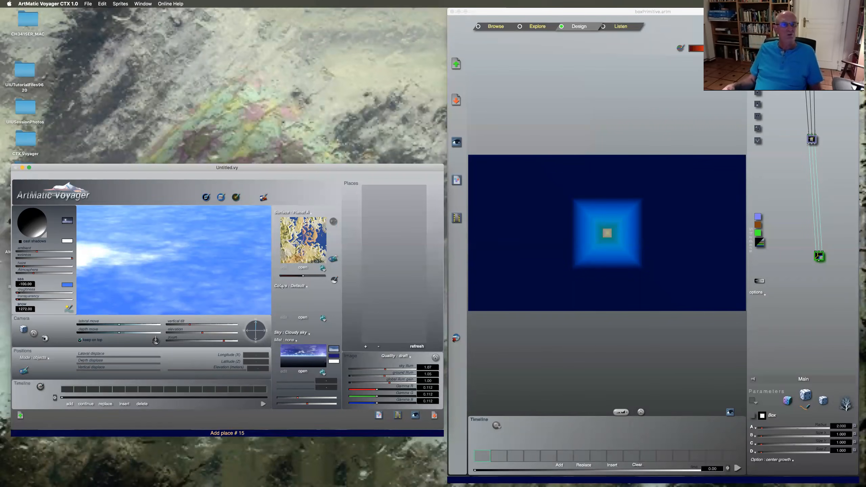
left_click(222, 198)
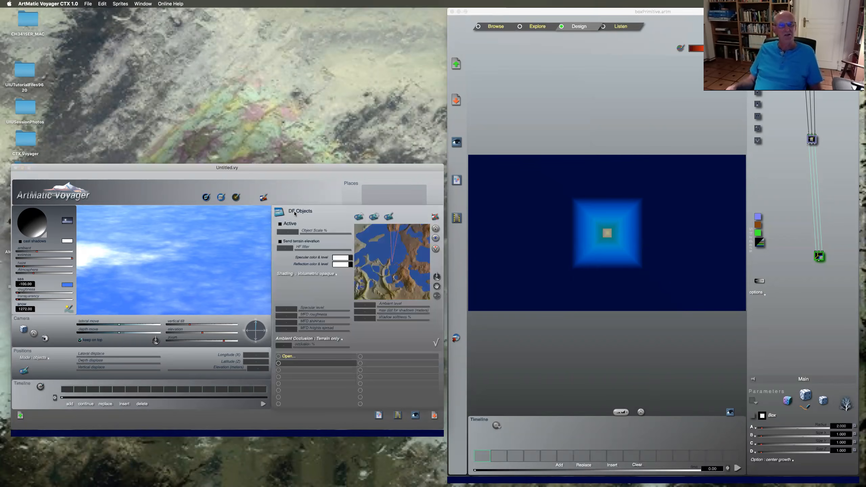
left_click(289, 357)
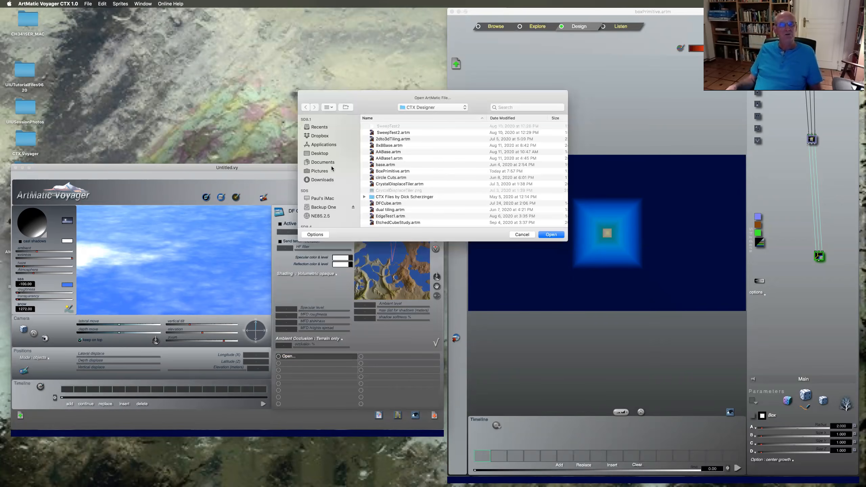
scroll(418, 162, "up", 2)
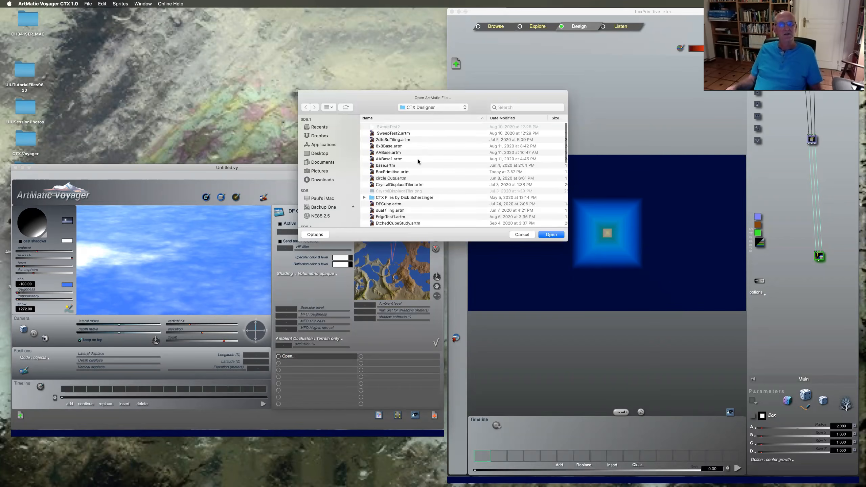
left_click(392, 172)
left_click(551, 234)
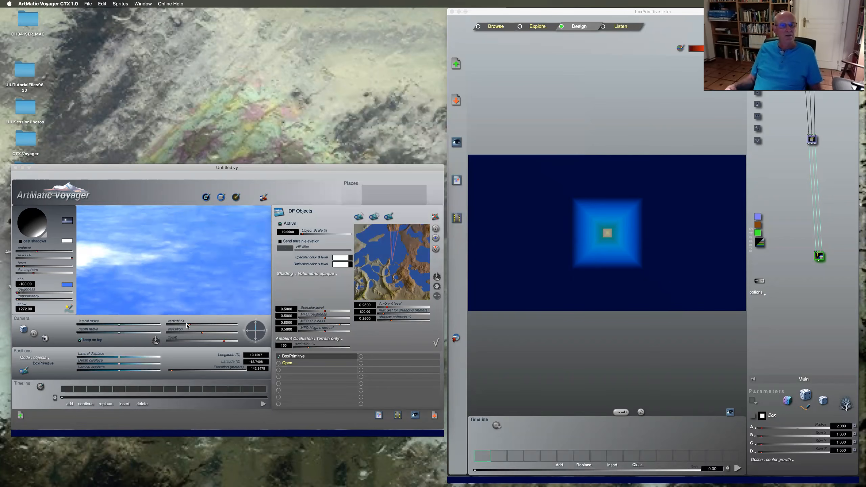
left_click(436, 343)
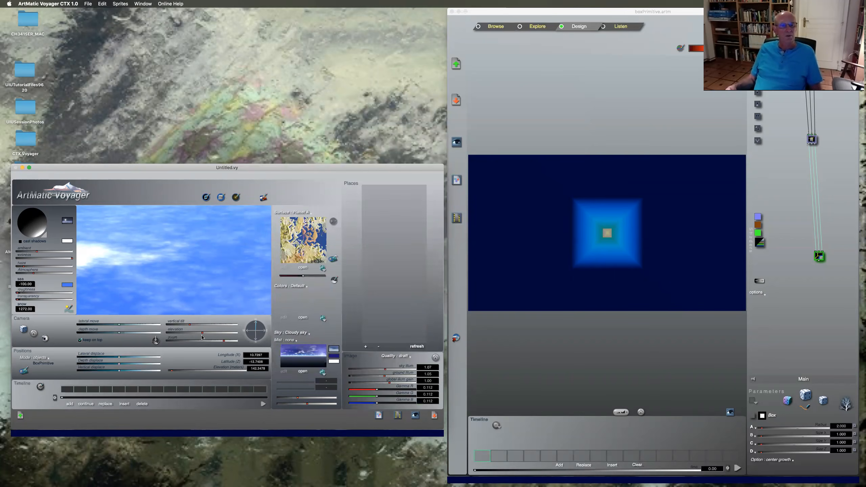
Tilt the camera and adjust its depth and elevation to look down on the white box from a slight angle.
left_click_drag(189, 324, 202, 323)
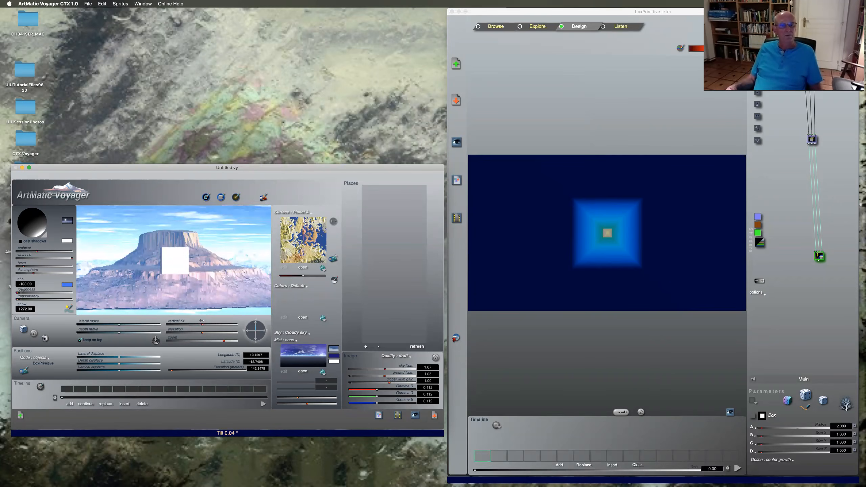
left_click_drag(119, 333, 121, 332)
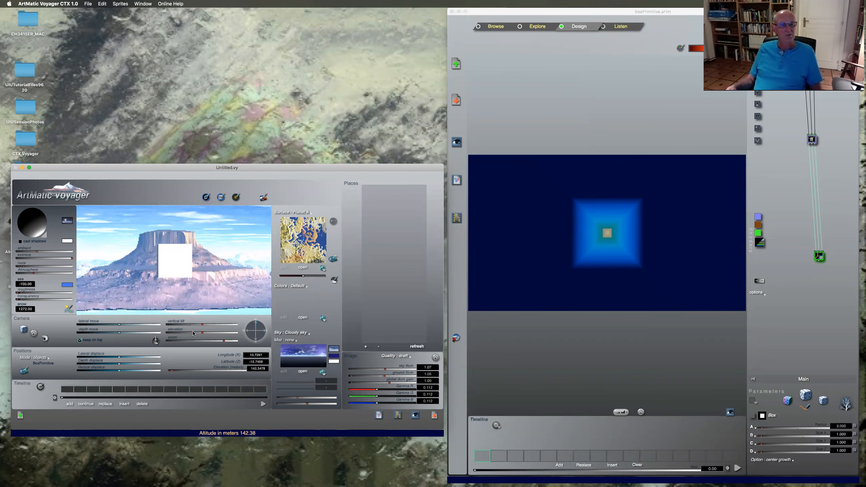
mouse_move(202, 324)
left_mouse_down()
mouse_move(204, 333)
mouse_move(192, 323)
mouse_move(202, 333)
left_mouse_up()
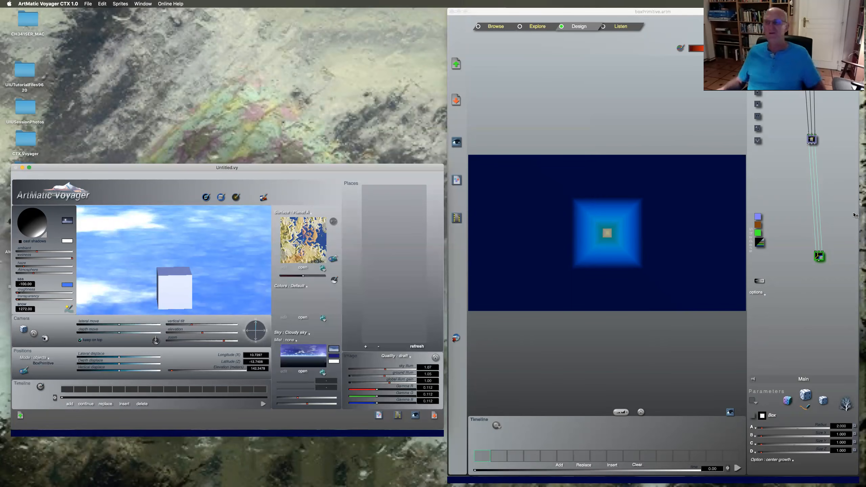
Switch to ArtMatic Designer, add a tile below the 3D space tile and replace it with a one-in, one-out Modulo.
left_click(812, 141)
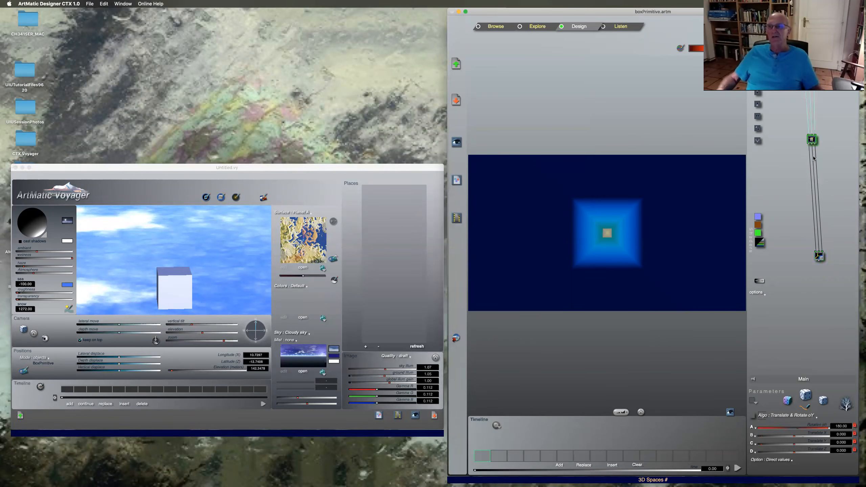
key("1")
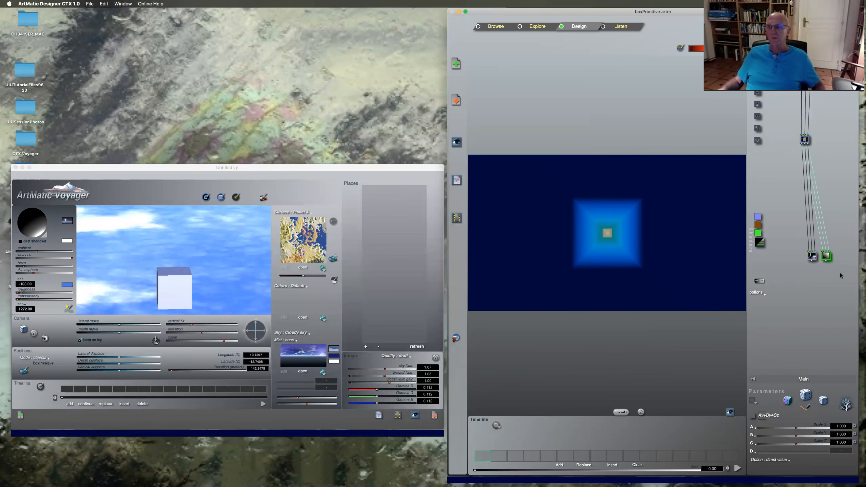
right_click(826, 258)
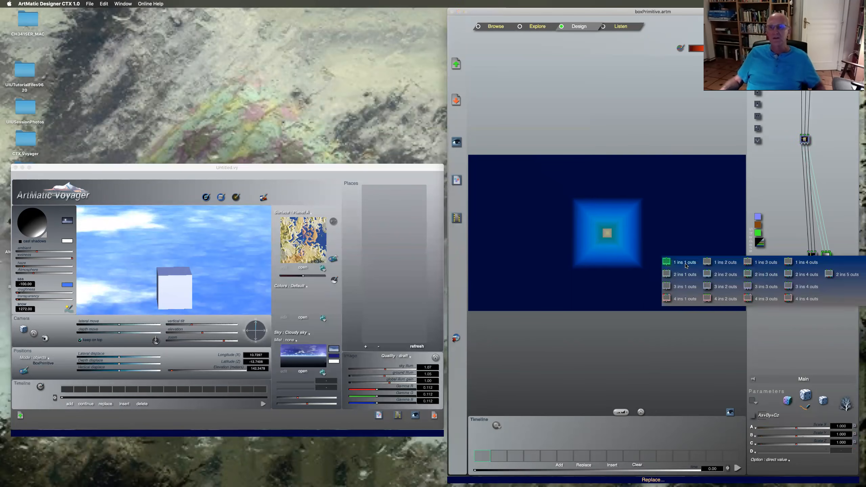
left_click(667, 262)
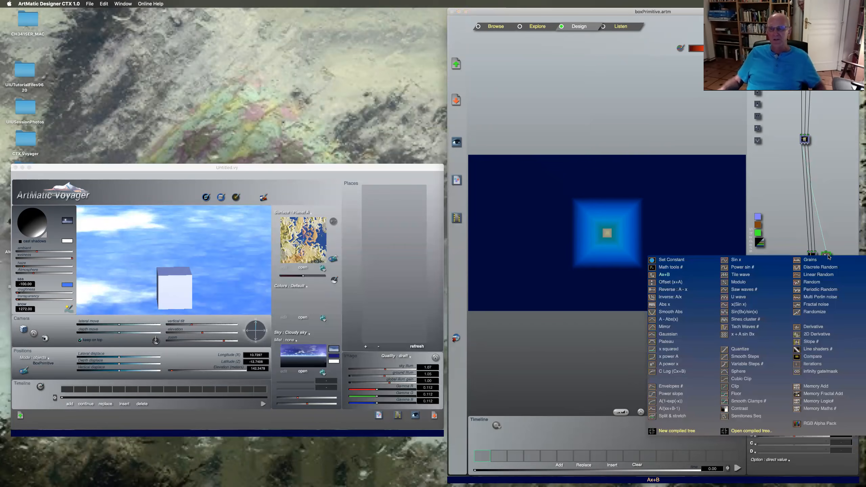
left_click(740, 276)
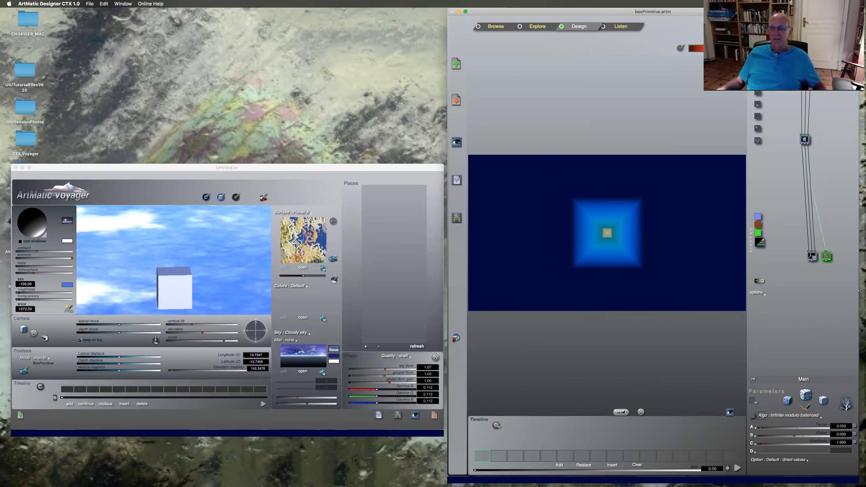
Change the Modulo tile's algorithm to Repeats N with 8 repeats and a period of 4.
left_click(792, 417)
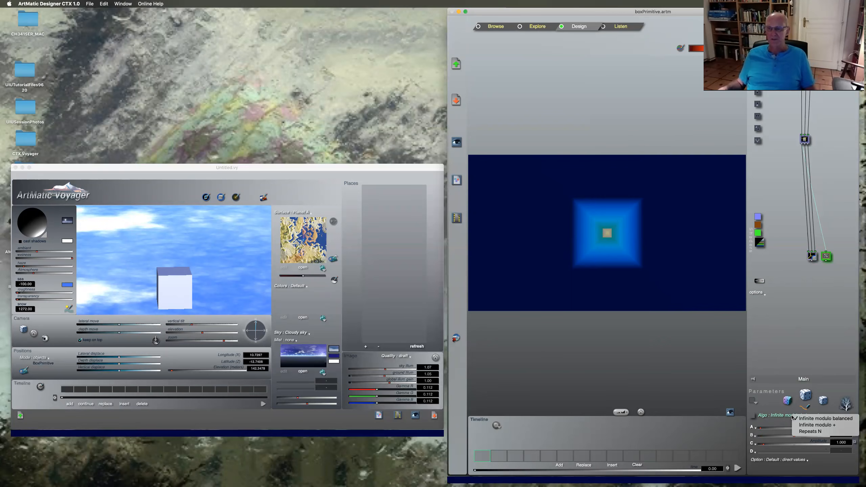
left_click(797, 433)
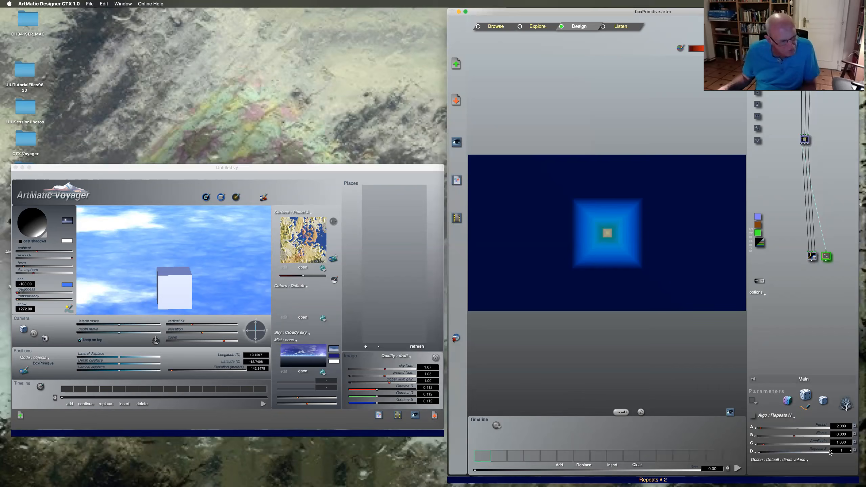
left_click(852, 451)
left_click(852, 451)
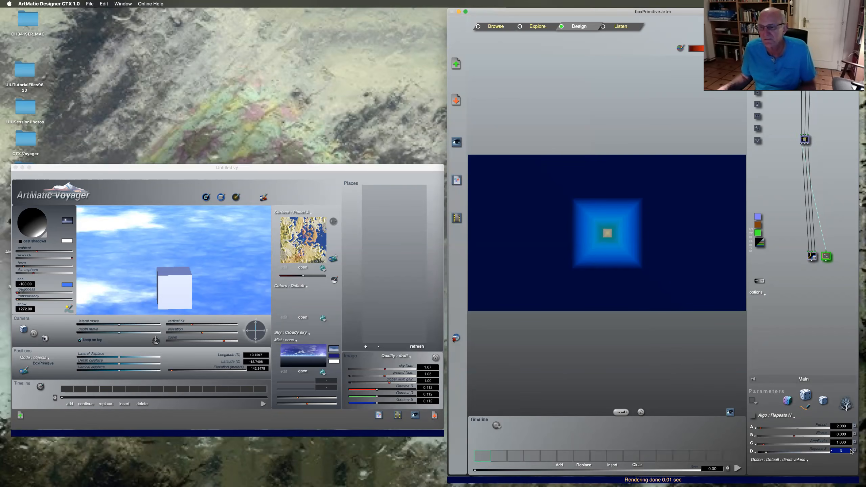
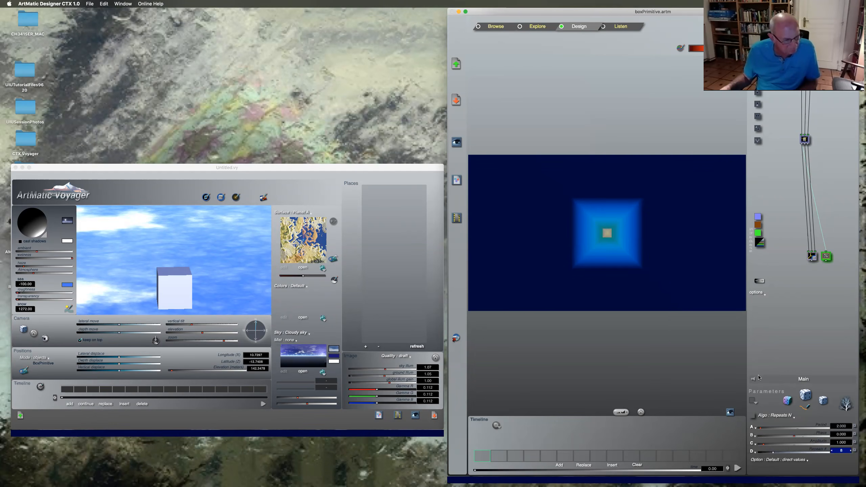
left_click(846, 427)
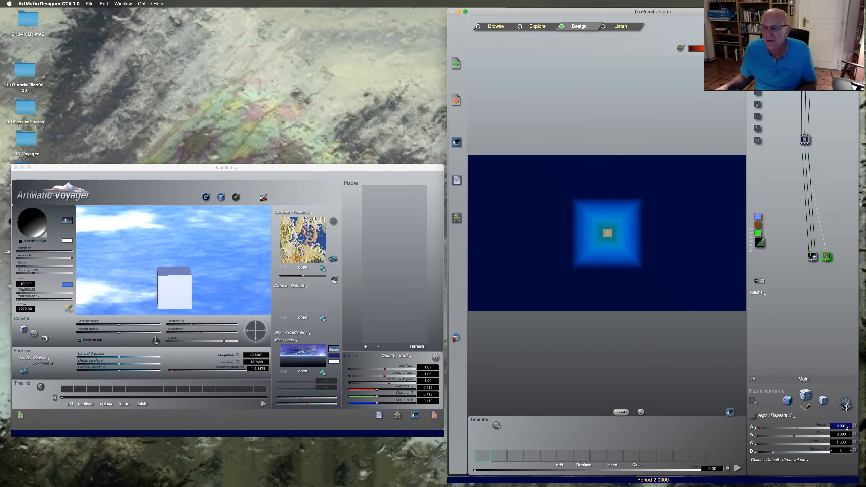
type("4")
key("Return")
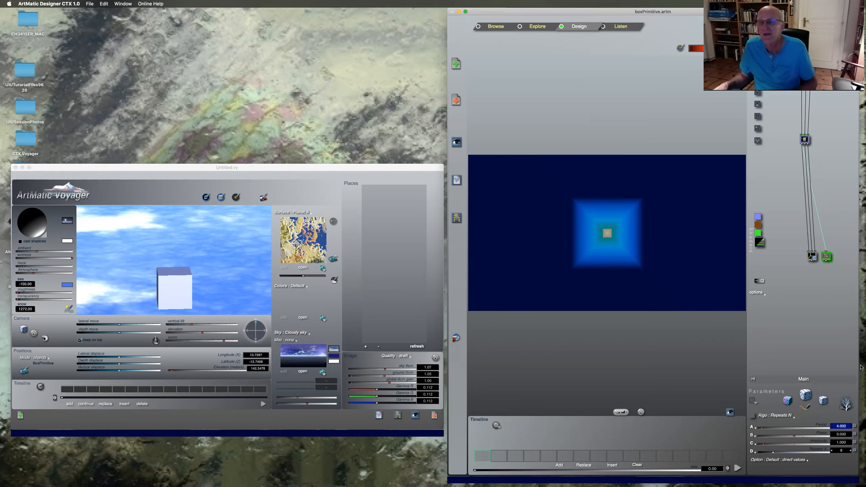
Connect the Modulo tile's outlet 1 to inlet 1 of the Box tile to repeat the box horizontally.
left_click(826, 258)
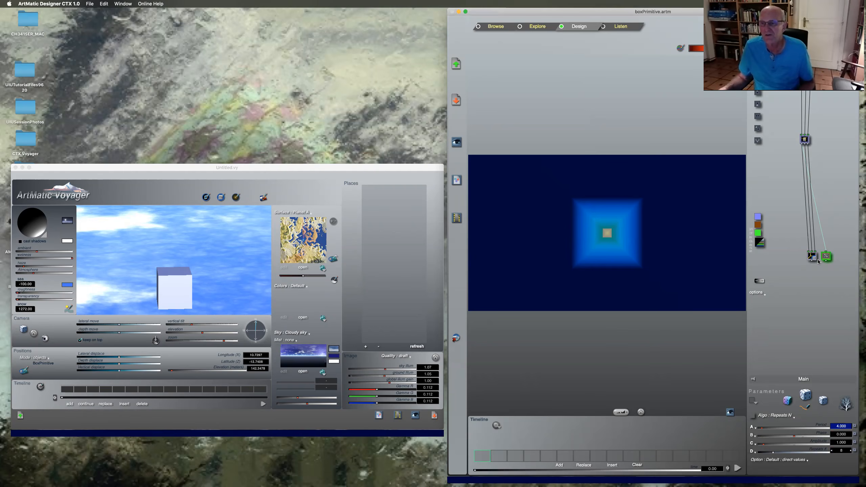
left_click_drag(811, 258, 829, 257)
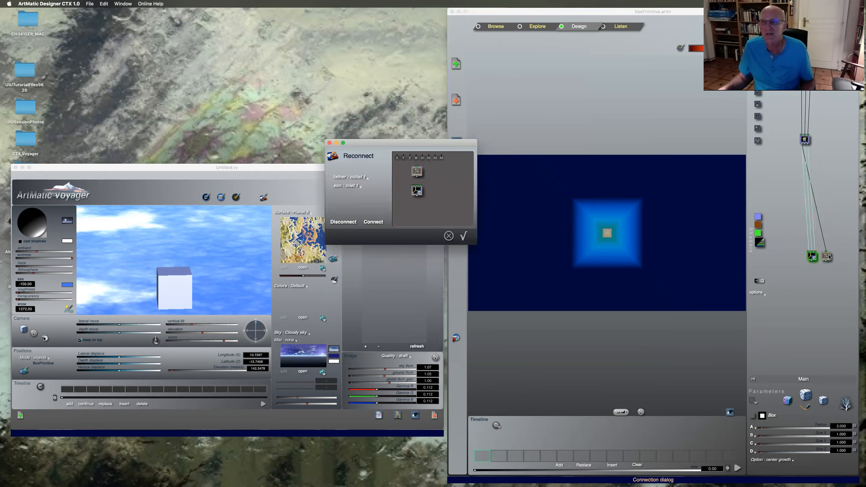
left_click(356, 187)
left_click(365, 190)
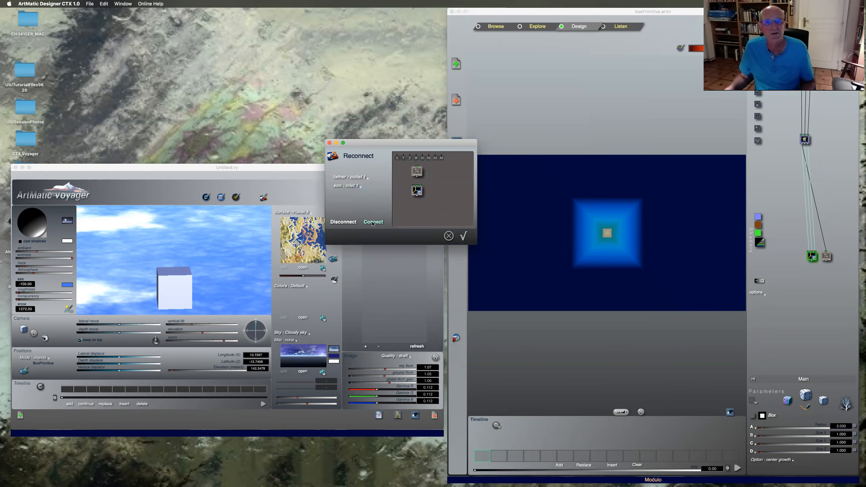
left_click(464, 237)
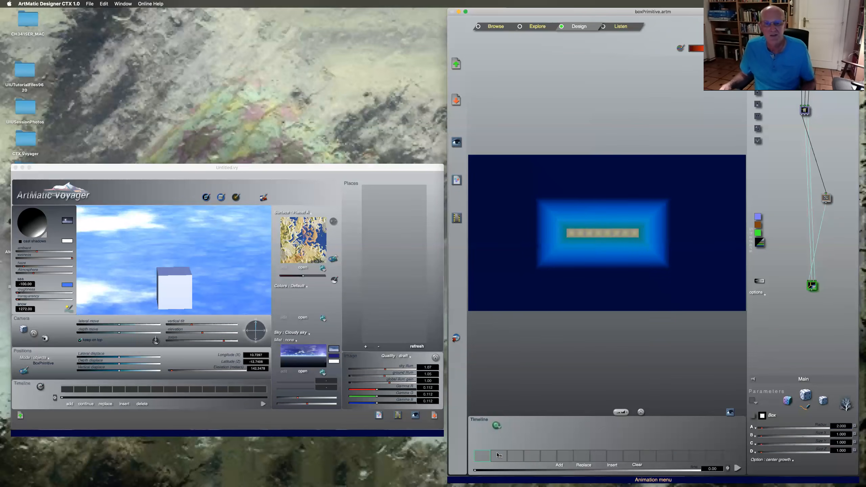
Set the Modulo tile's period to 8 and try to update the Voyager scene with the repeated boxes.
left_click(457, 338)
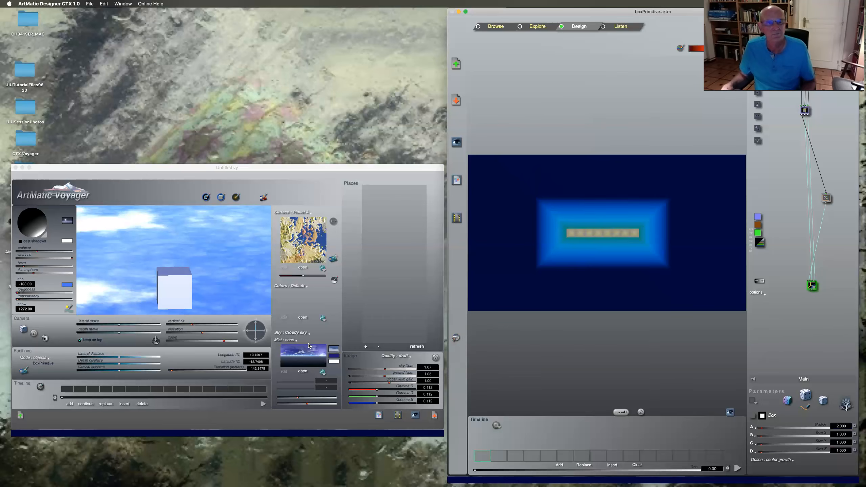
left_click(828, 197)
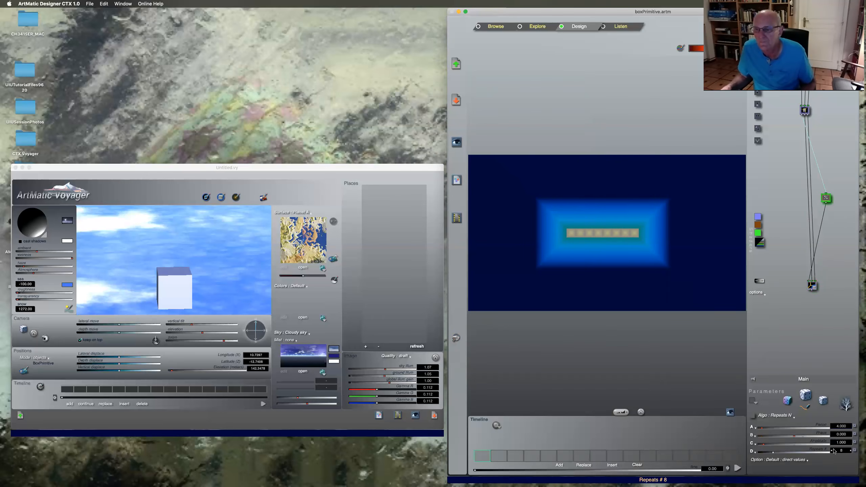
left_click(842, 427)
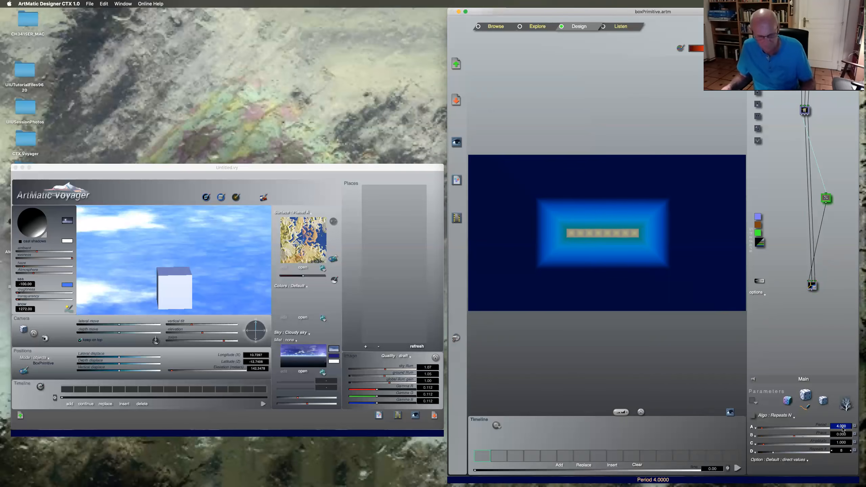
type("8")
key("Return")
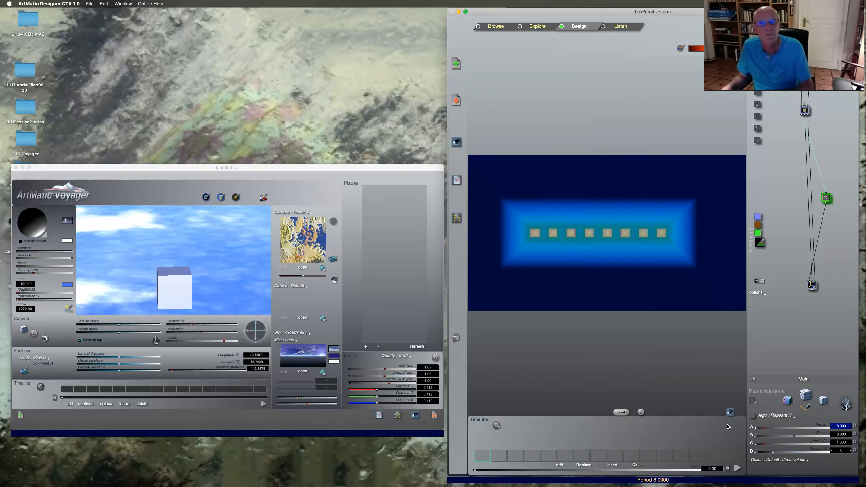
left_click(457, 339)
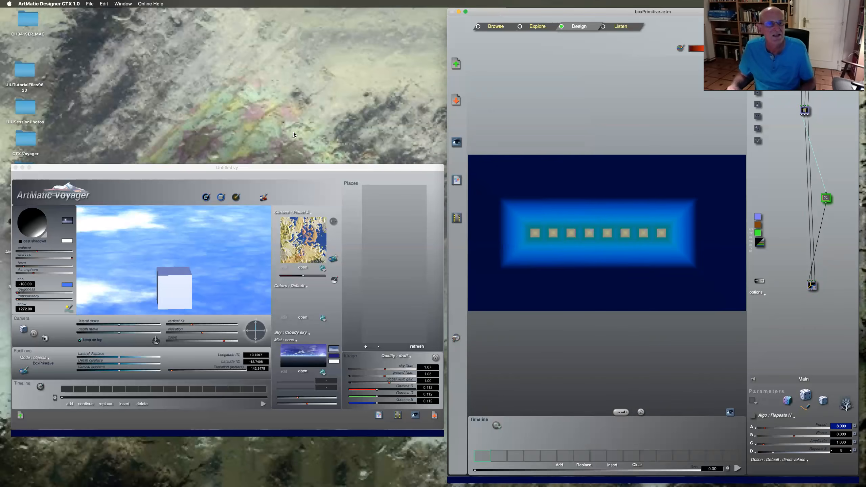
Reopen the BoxPrimitive object from Voyager for editing and add a one-in, one-out tile below the 3D space tile.
left_click(187, 189)
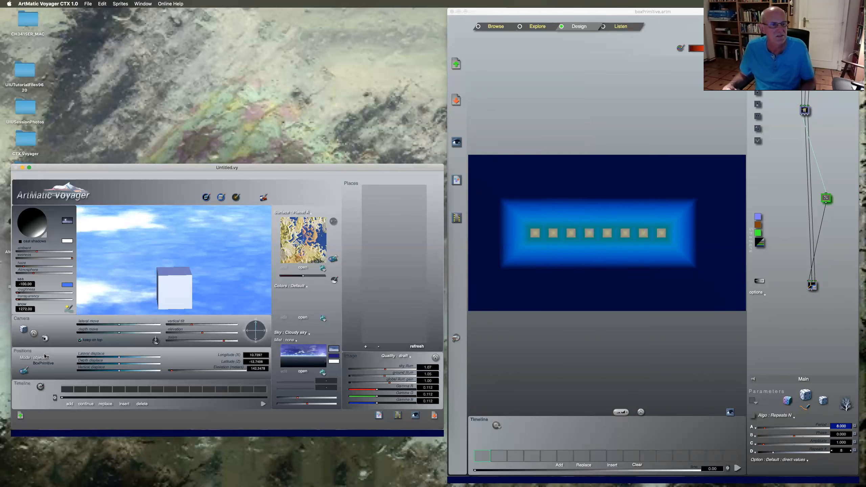
left_click(24, 371)
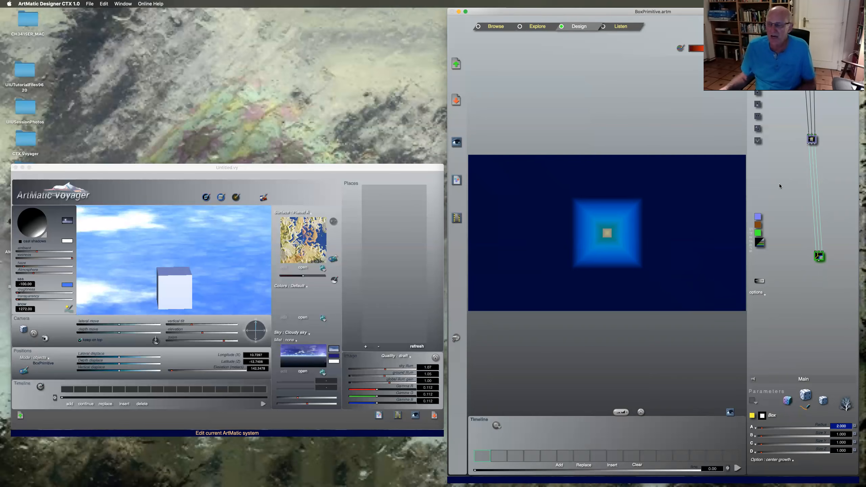
left_click(811, 139)
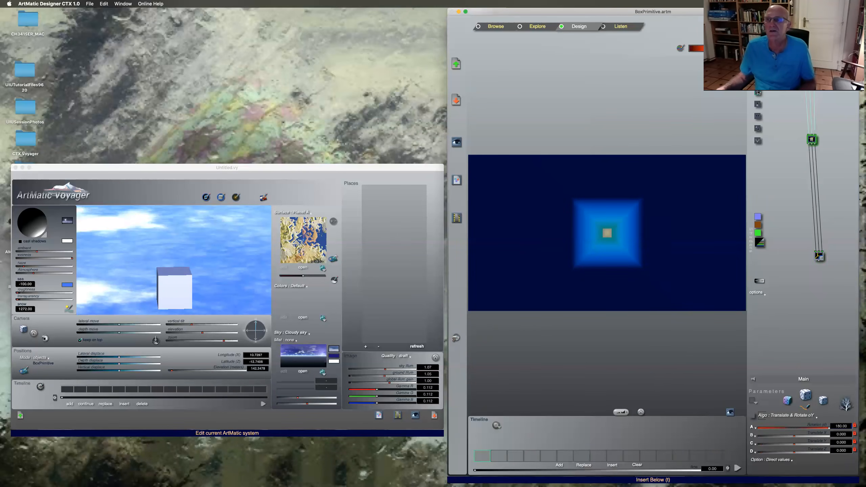
key("b")
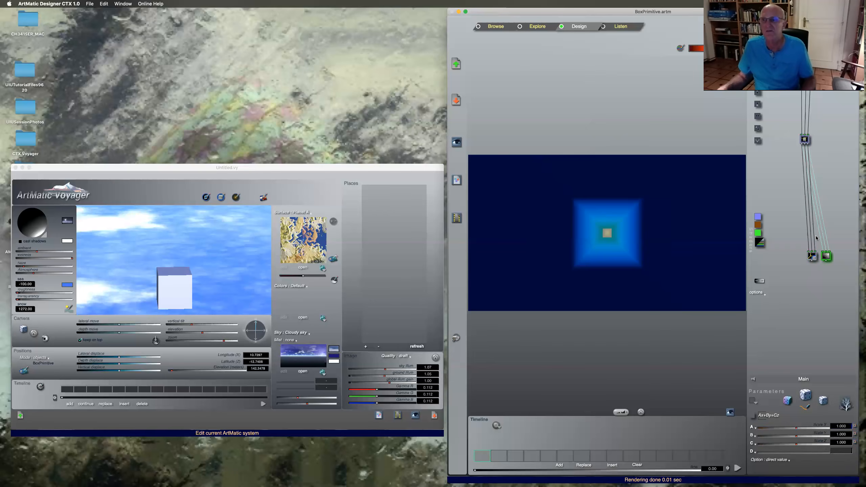
left_click(829, 258)
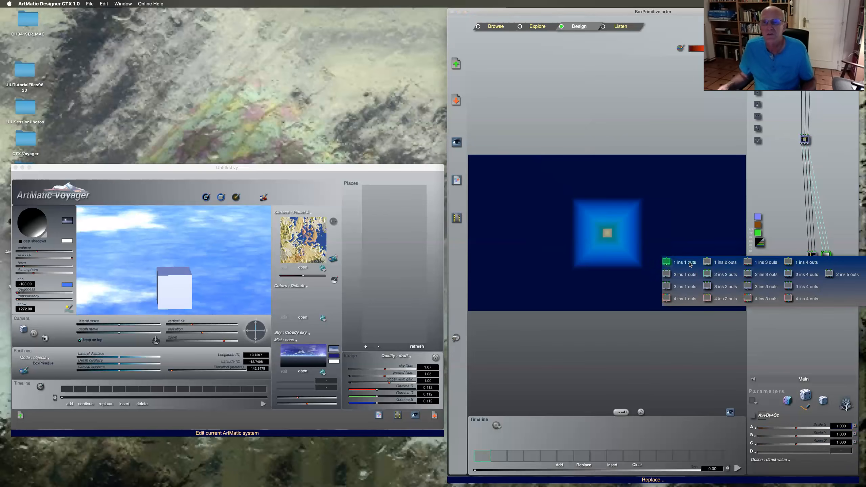
left_click(669, 263)
Connect outlet 1 of the new Ax+B tile to inlet 1 of the Box tile.
left_click(812, 256)
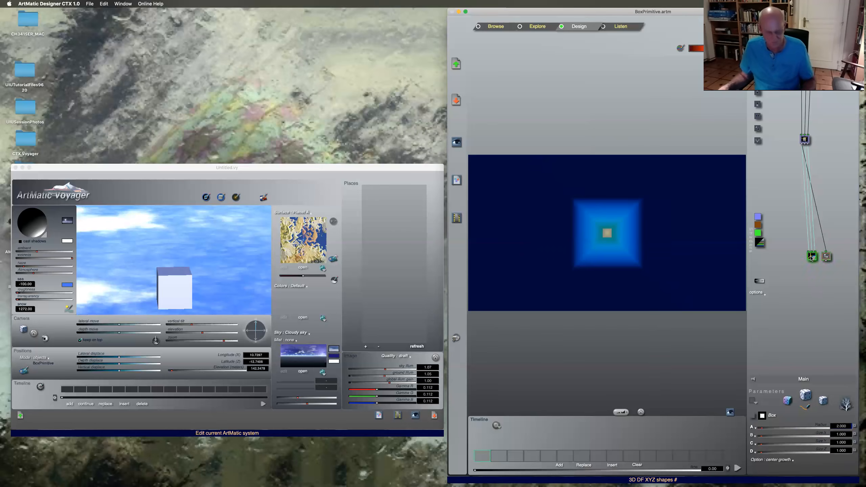
left_click(828, 258, "shift")
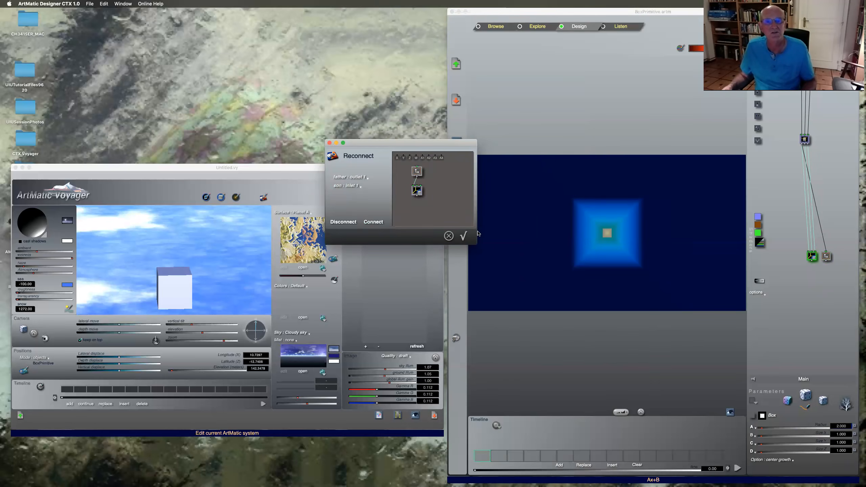
left_click(464, 236)
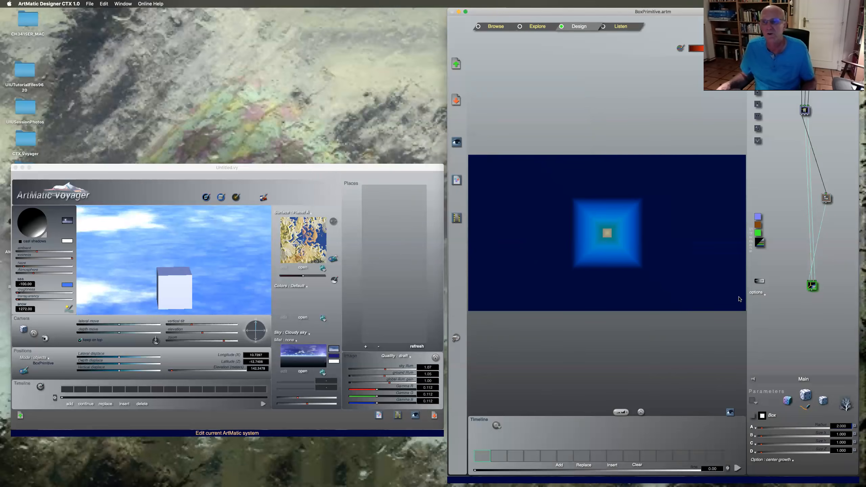
Replace the Ax+B tile feeding the Box tile with a Modulo.
left_click(826, 199)
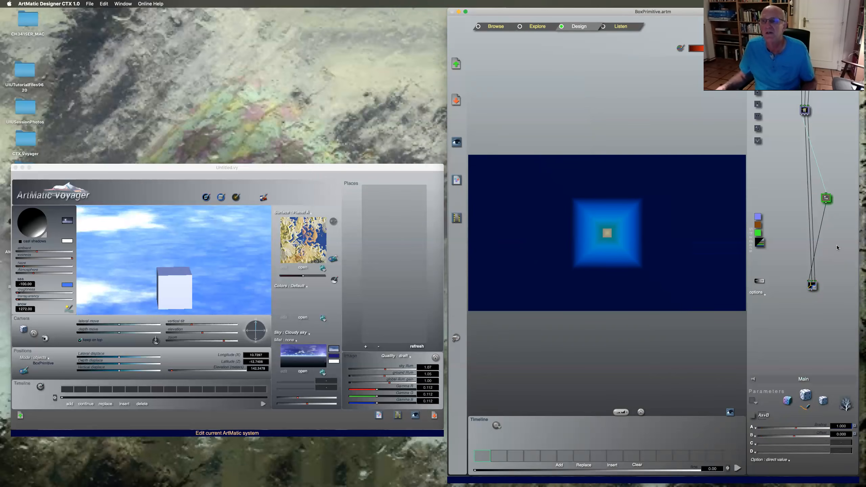
left_click(826, 199)
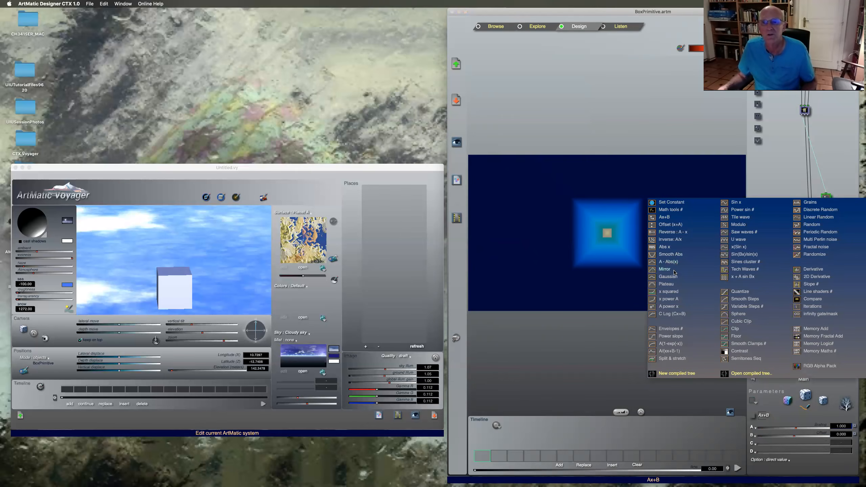
left_click(736, 226)
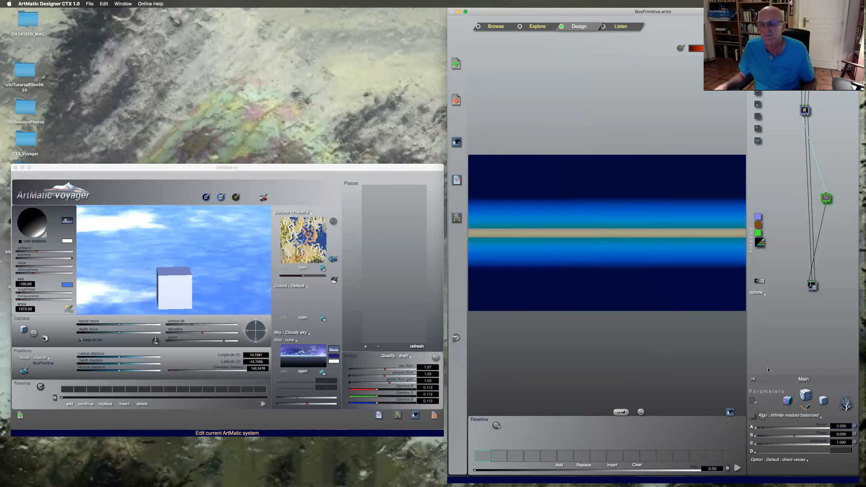
Set the Modulo tile to the Repeats N algorithm with a period of 8 and 6 repeats.
left_click(836, 429)
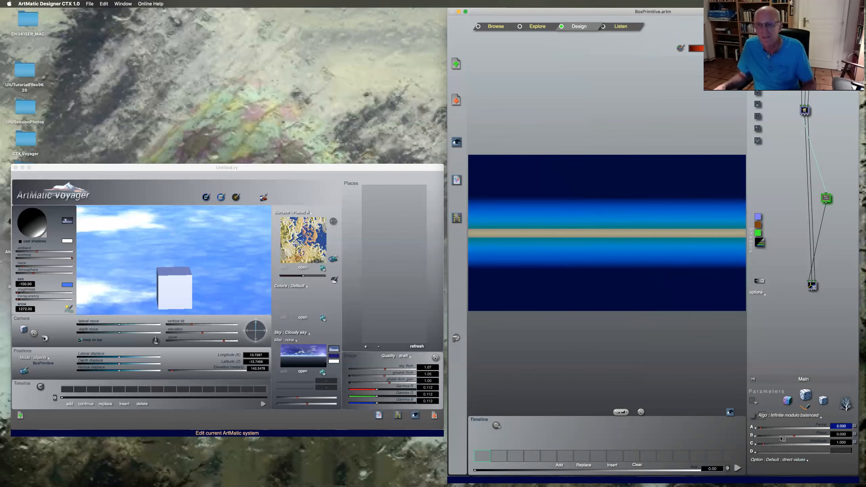
left_click(792, 417)
left_click(810, 433)
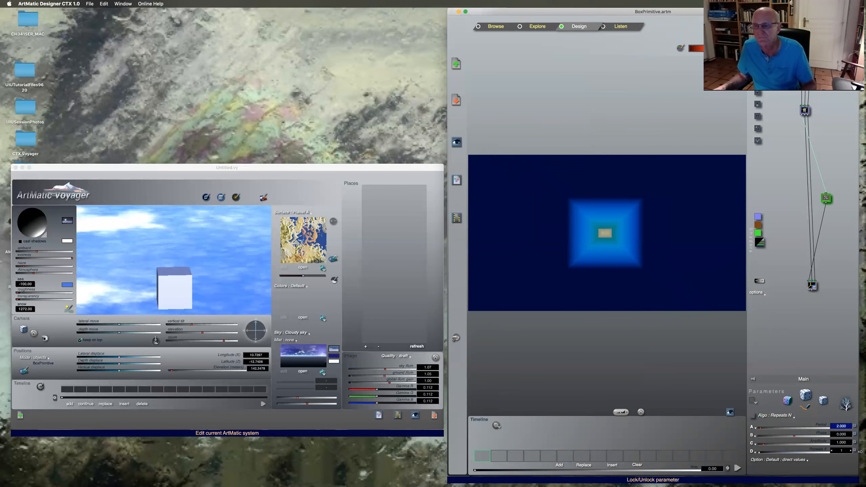
left_click(848, 451)
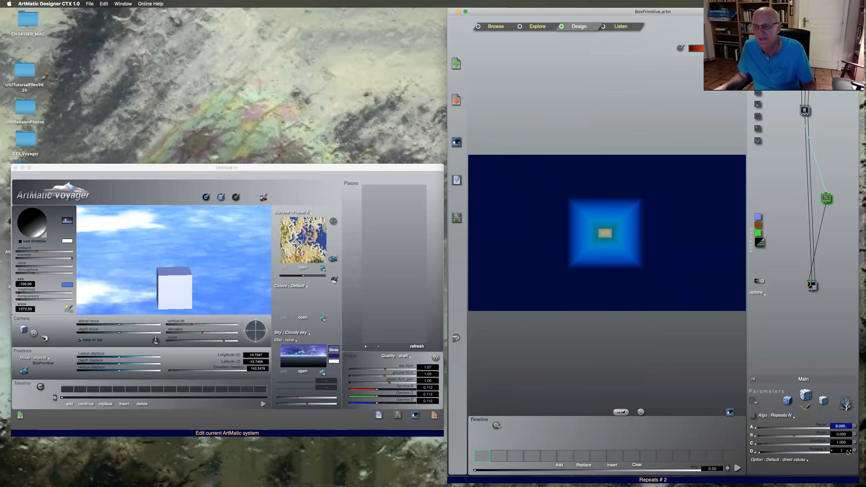
left_click(850, 451)
left_click(851, 451)
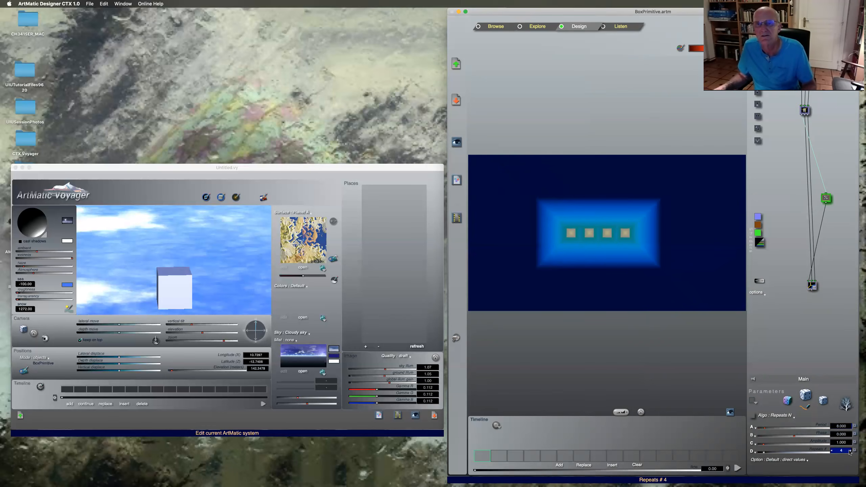
left_click(850, 451)
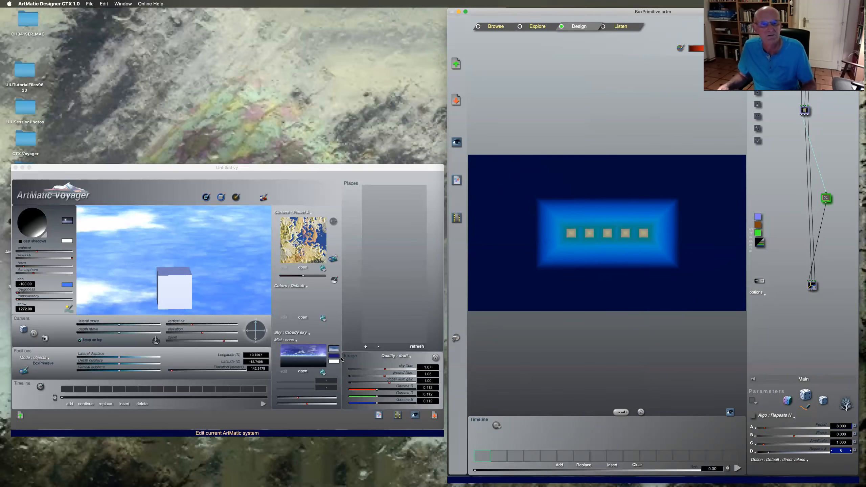
Turn on the Voyager hot link and pull the Voyager camera back to frame the whole row of boxes.
left_click(455, 339)
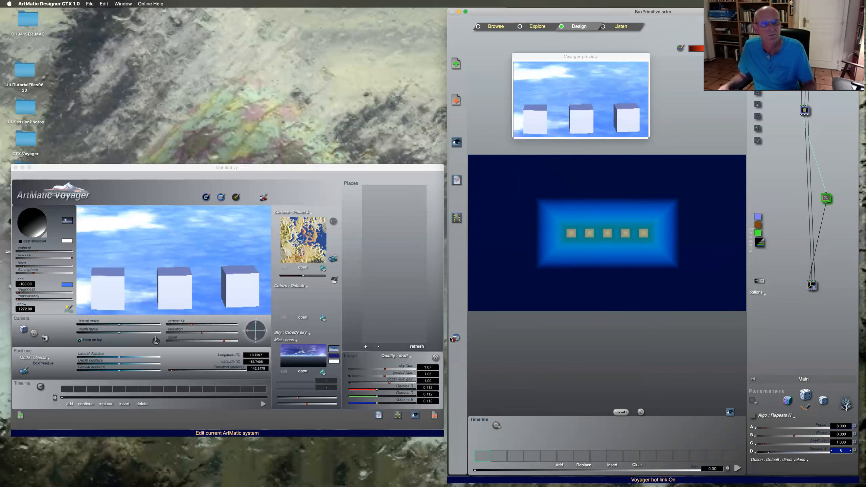
left_click_drag(118, 333, 91, 330)
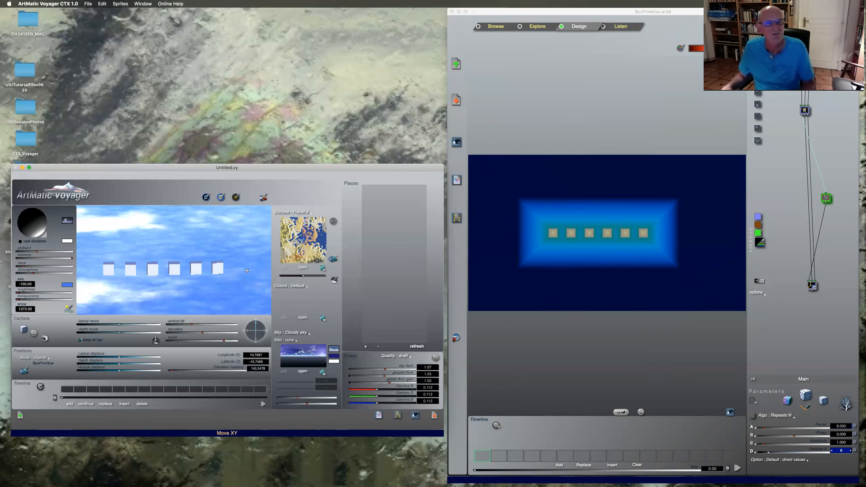
Raise the Modulo tile's repeats to 8, trying a period of 4 and then restoring the period to 8.
left_click(852, 452)
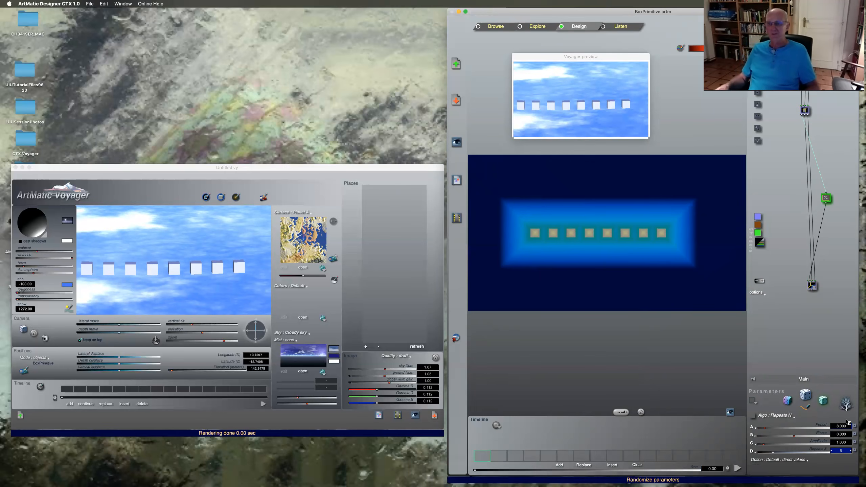
left_click_drag(846, 430, 846, 428)
type("4")
key("Return")
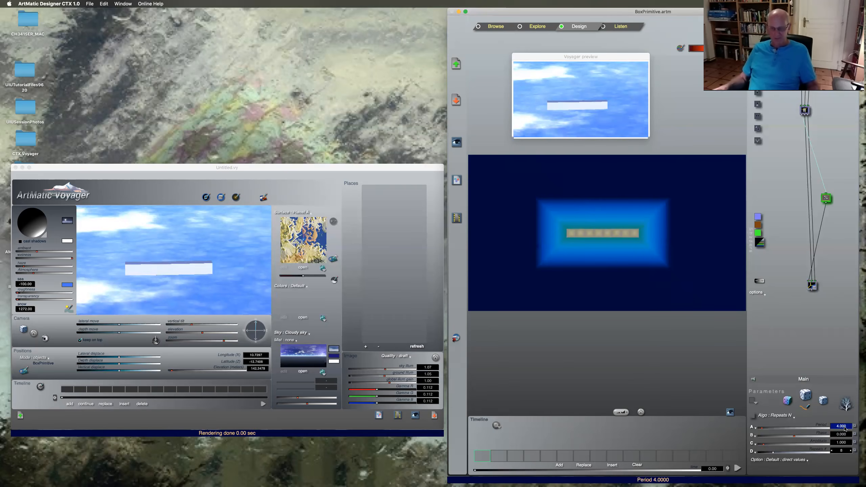
type("8")
key("Return")
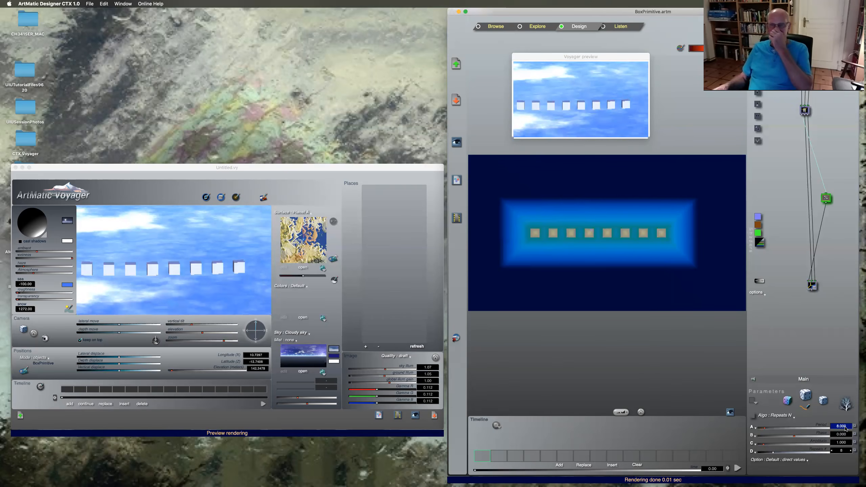
Insert a Color & pass alpha tile below the Box tile and set its colour to black.
left_click(815, 286)
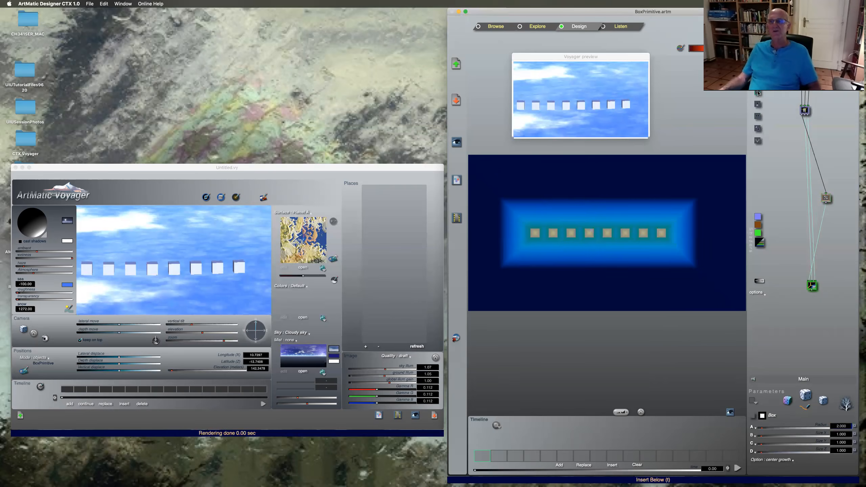
left_click(763, 103)
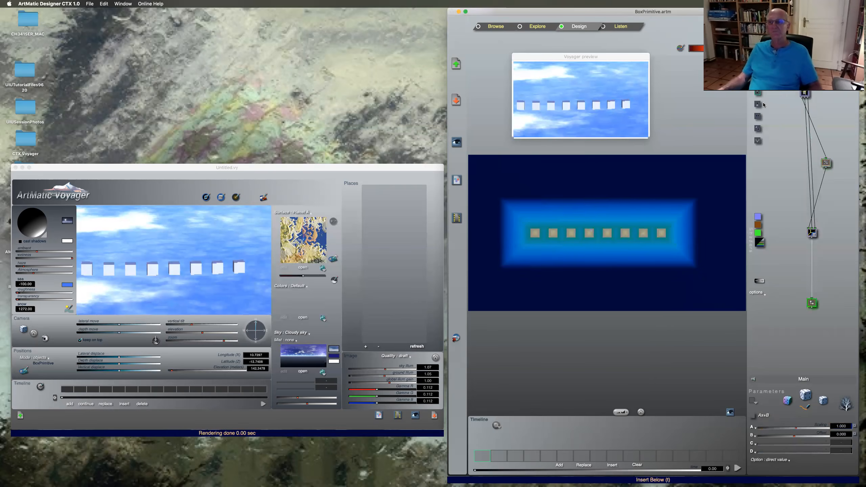
left_click(812, 303)
left_click(808, 310)
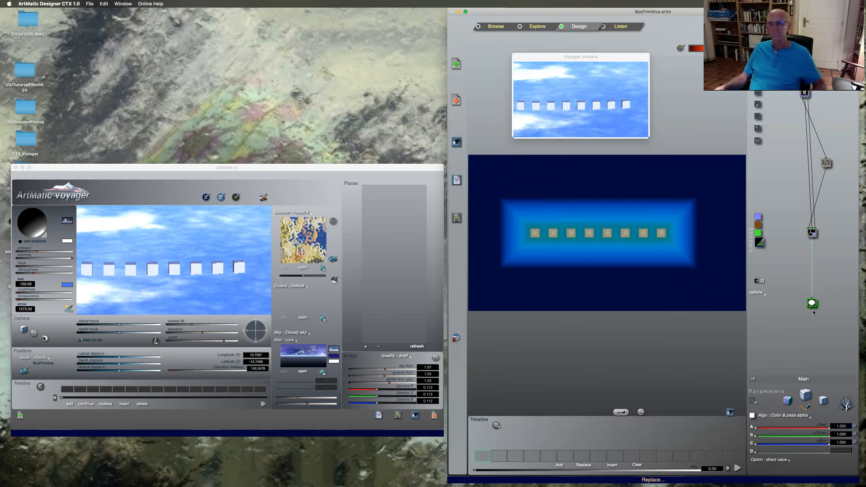
left_click(753, 417)
left_click_drag(753, 417, 751, 404)
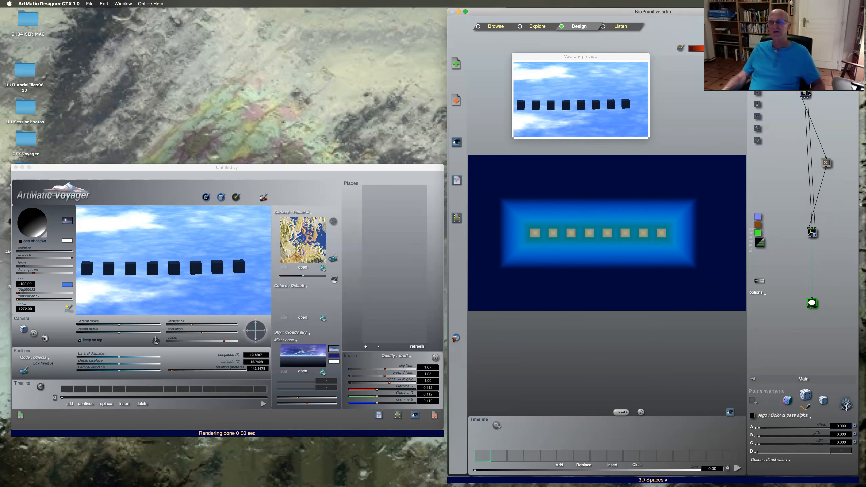
Add another tile below the 3D space tile, beside the Modulo, and change it to one in, one out.
left_click(806, 94)
key("3")
key("1")
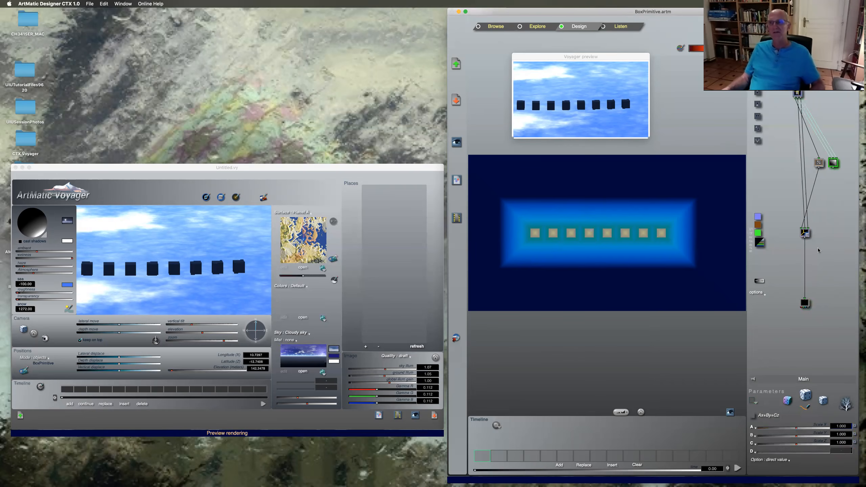
right_click(838, 163)
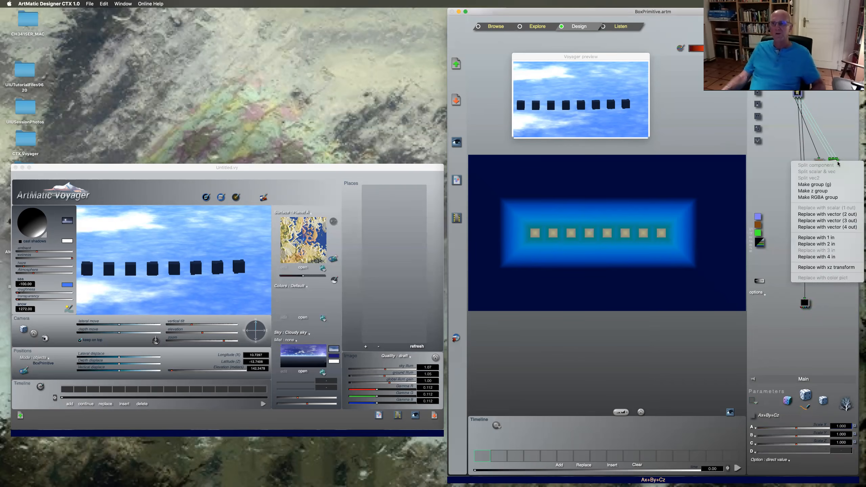
left_click(838, 158)
left_click(835, 165)
left_click(834, 164)
left_click(835, 163)
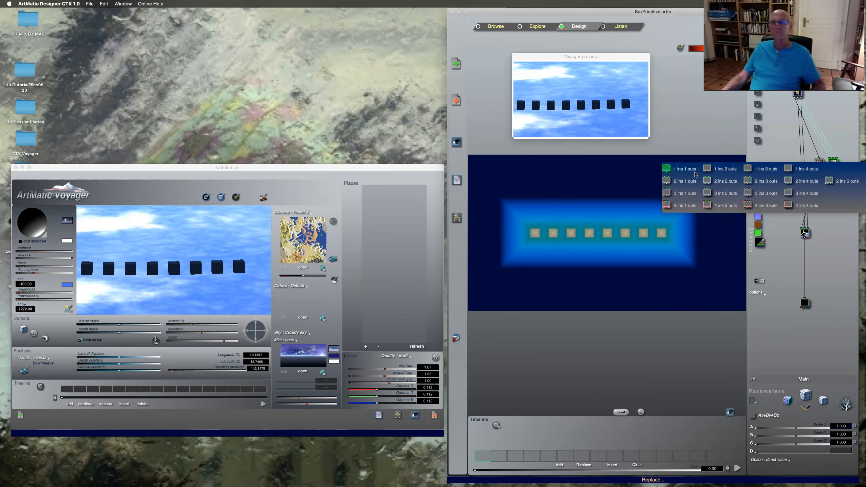
left_click(695, 171)
Replace the second one-in, one-out tile with a Modulo and set its algorithm to Repeats N.
left_click(835, 164)
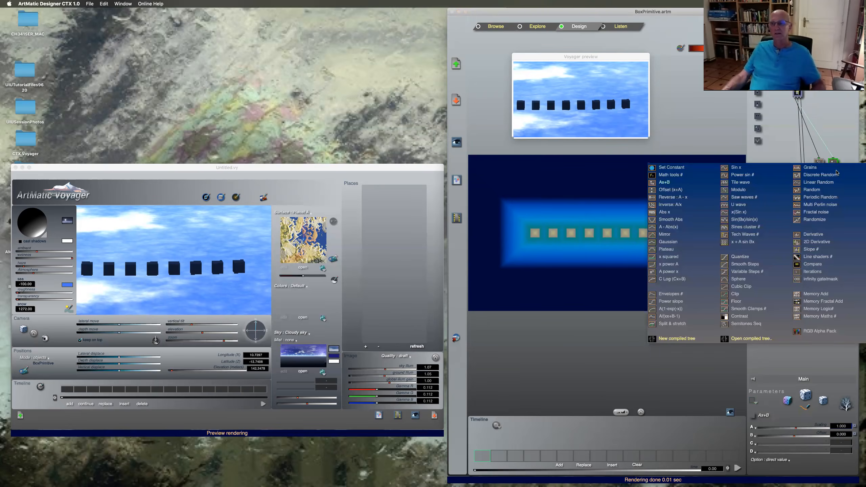
left_click(735, 192)
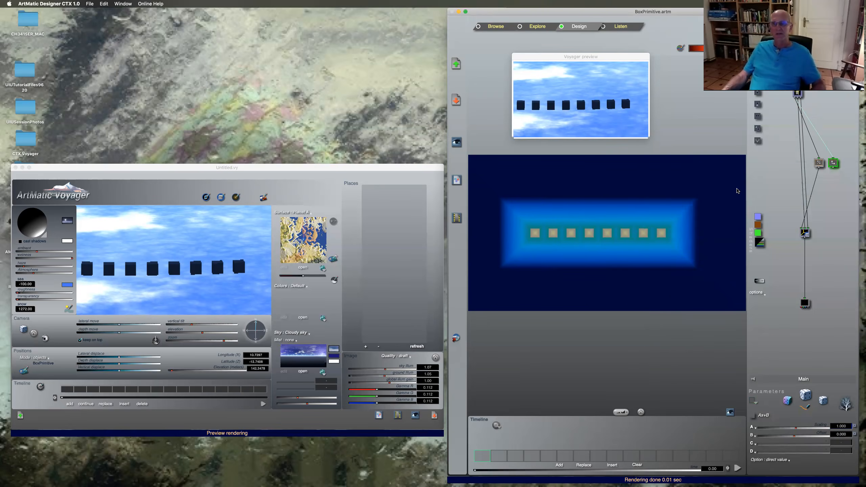
left_click(801, 417)
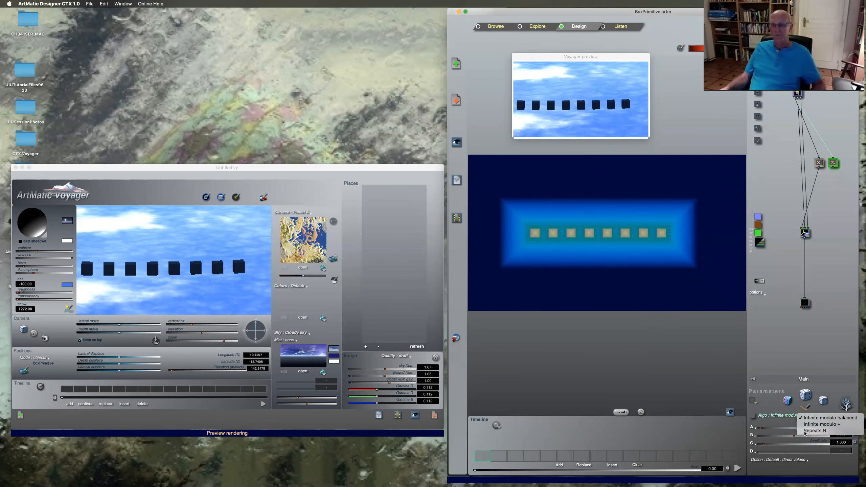
left_click(819, 439)
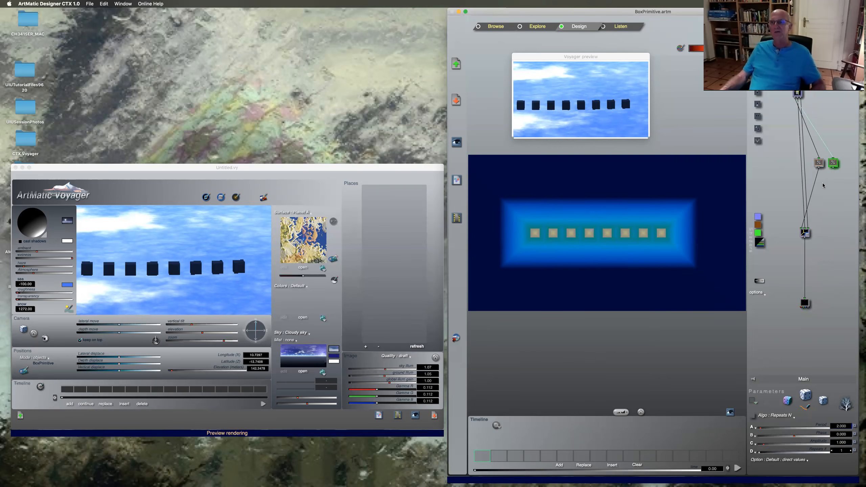
Copy the first Modulo tile's settings onto the second Modulo tile.
left_click(819, 164)
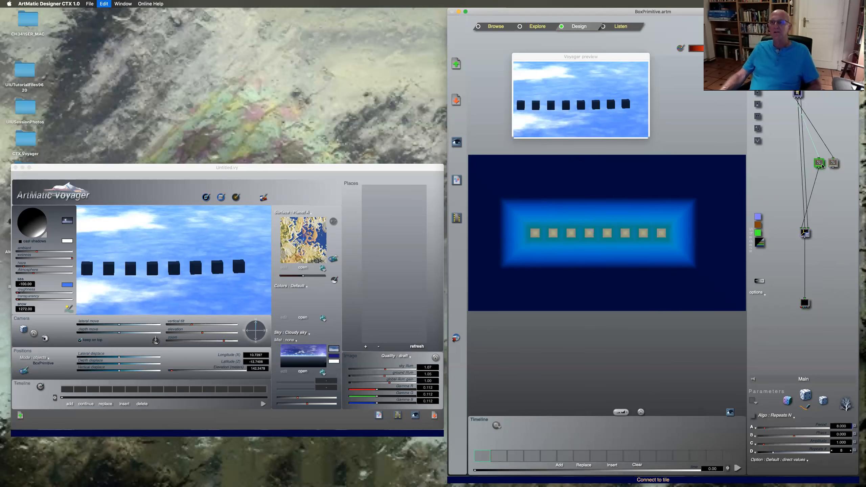
left_click(833, 168)
key("super+v")
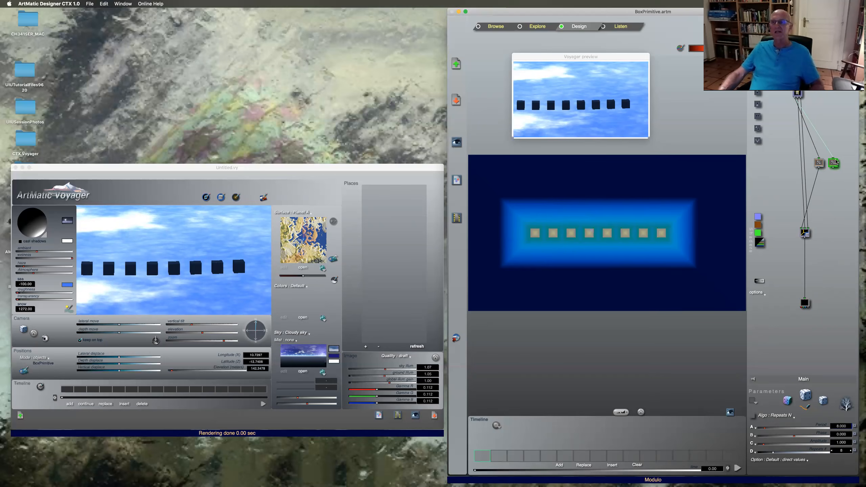
Open the connection settings between the 3D space tile and the second Modulo tile.
left_click(803, 105)
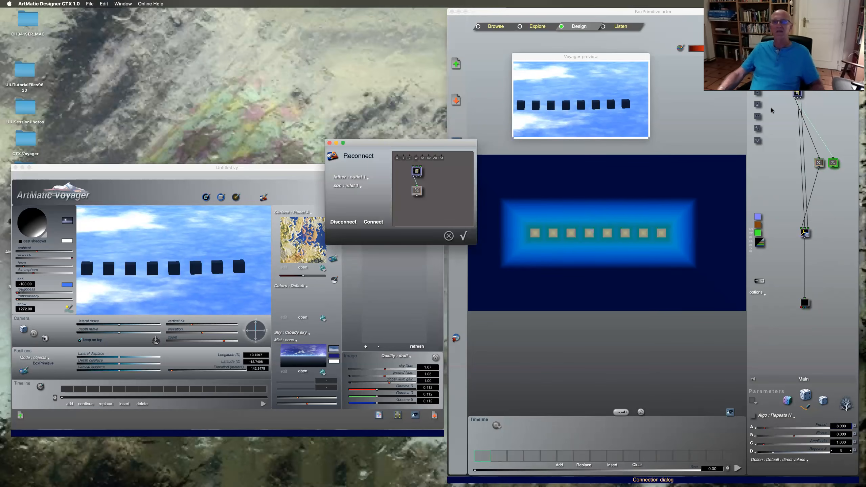
Connect outlet 3 of the 3D space component to the second Repeats N component.
left_click(358, 177)
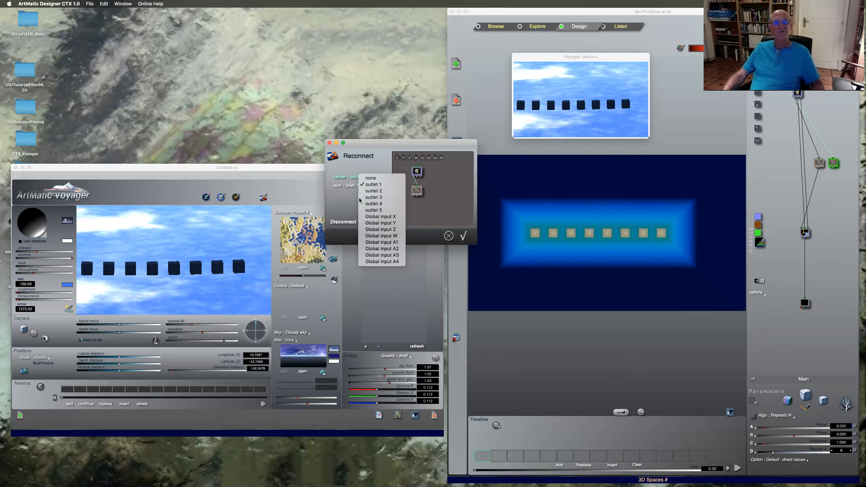
left_click(374, 198)
left_click(374, 222)
left_click(464, 236)
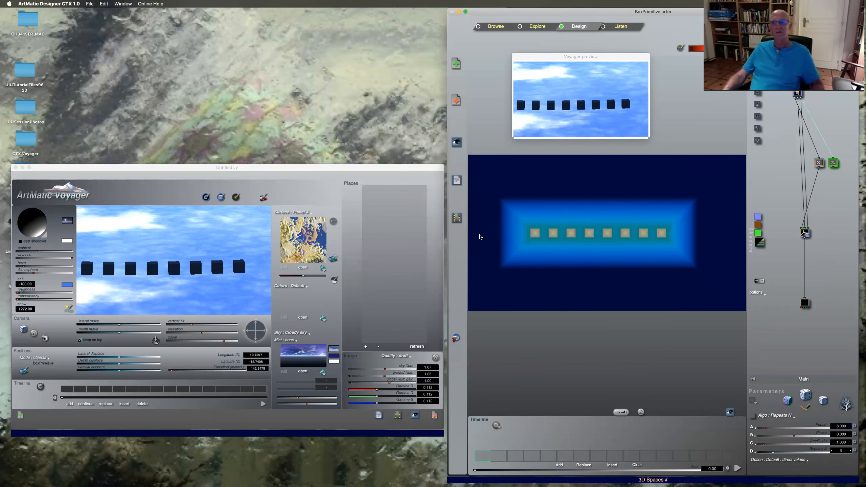
Connect the second Repeats N component to inlet 3 of the Box component.
left_click(806, 235)
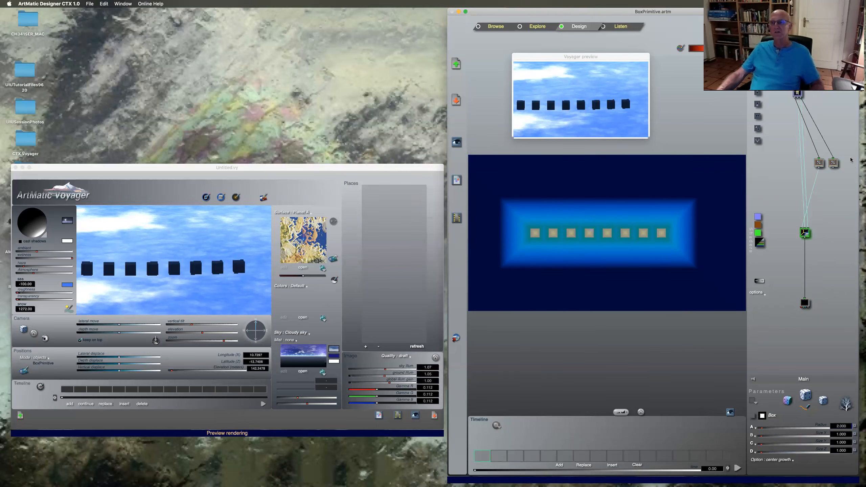
left_click(832, 166, "super")
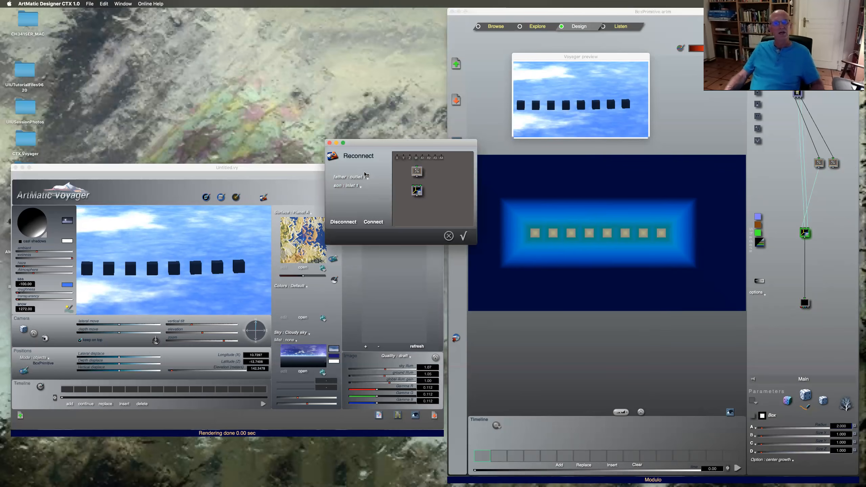
left_click(355, 189)
left_click(358, 204)
left_click(452, 239)
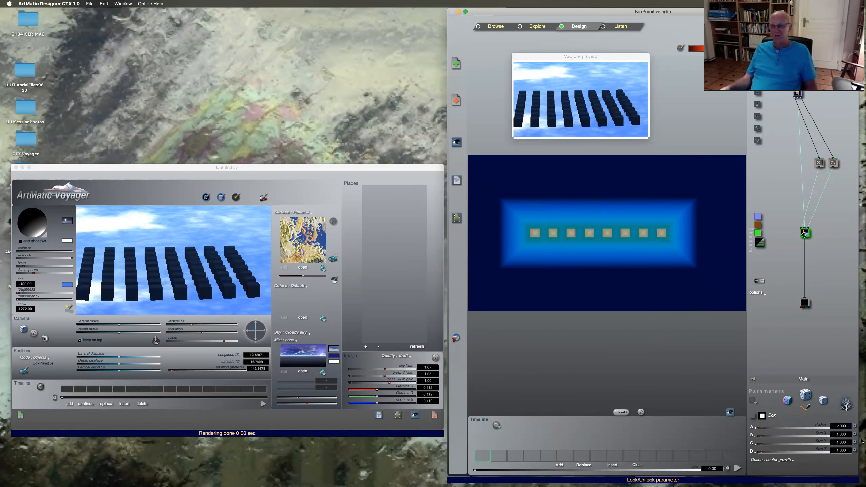
Reduce the repeat count of the first Repeats N component to 4.
left_click(819, 160)
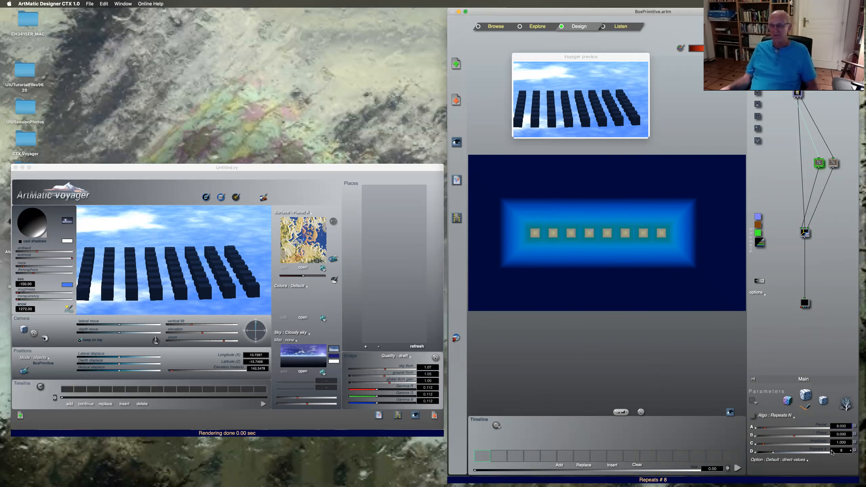
left_click(832, 451)
left_click(832, 450)
left_click(833, 451)
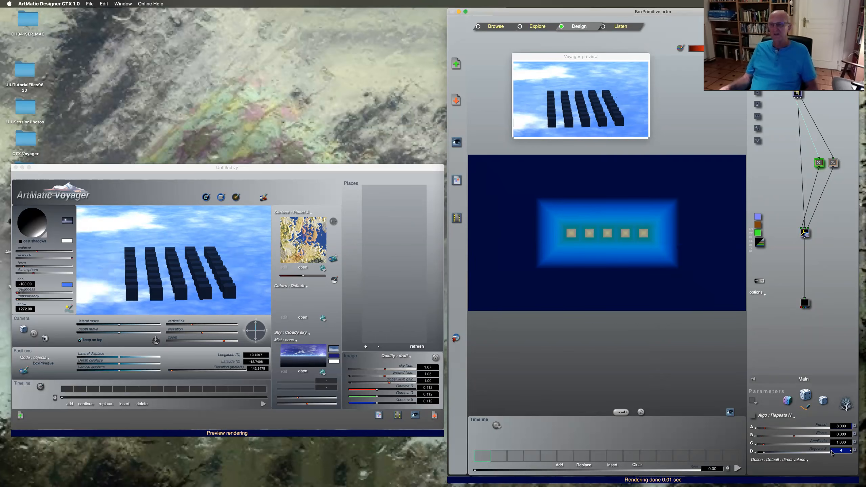
Reduce the repeat count of the second Repeats N component to 4.
left_click(833, 163)
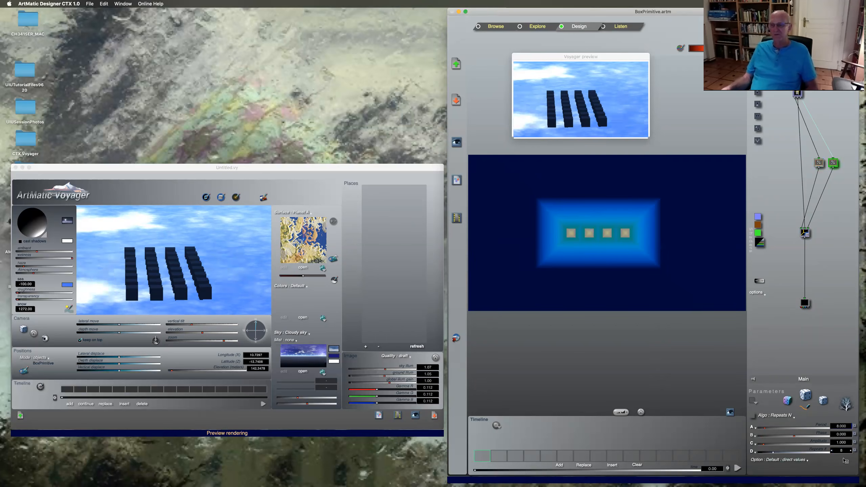
left_click(833, 451)
left_click(832, 451)
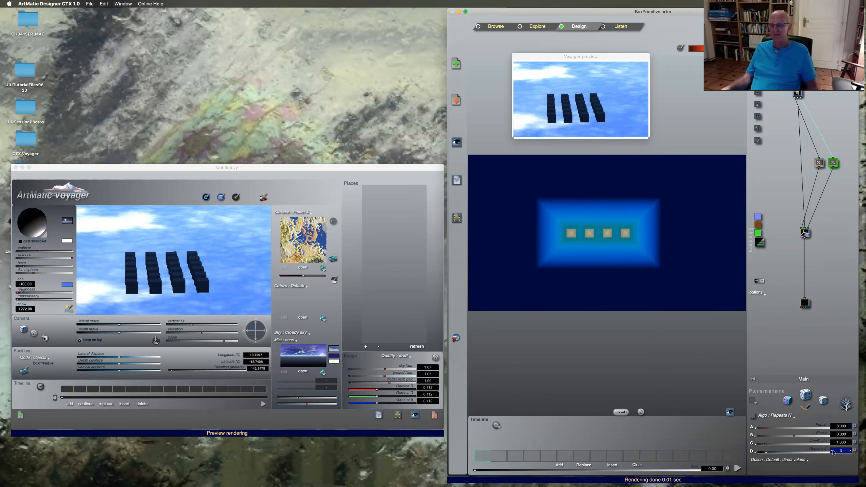
left_click(833, 451)
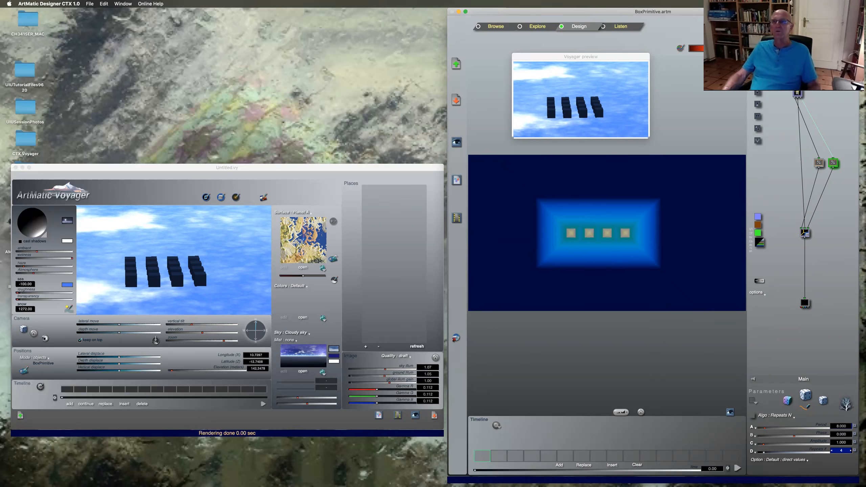
Pack the outputs of the Color & pass alpha component at the end of the tree.
left_click(806, 303)
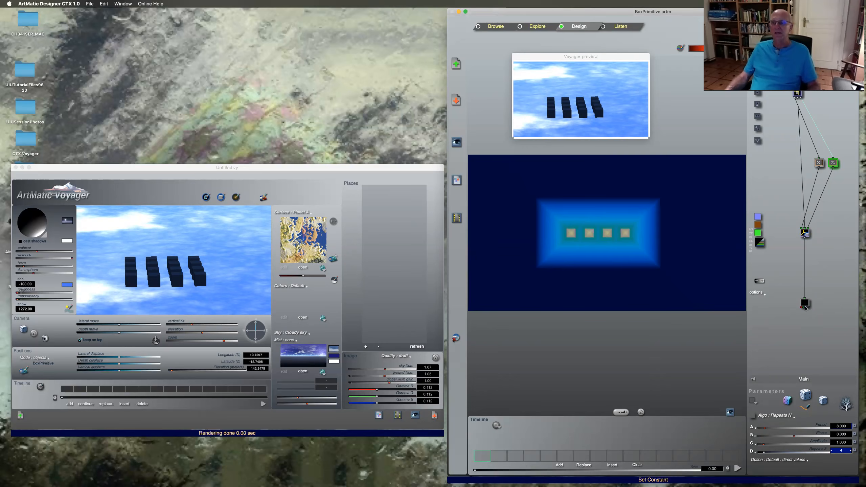
left_click(801, 42)
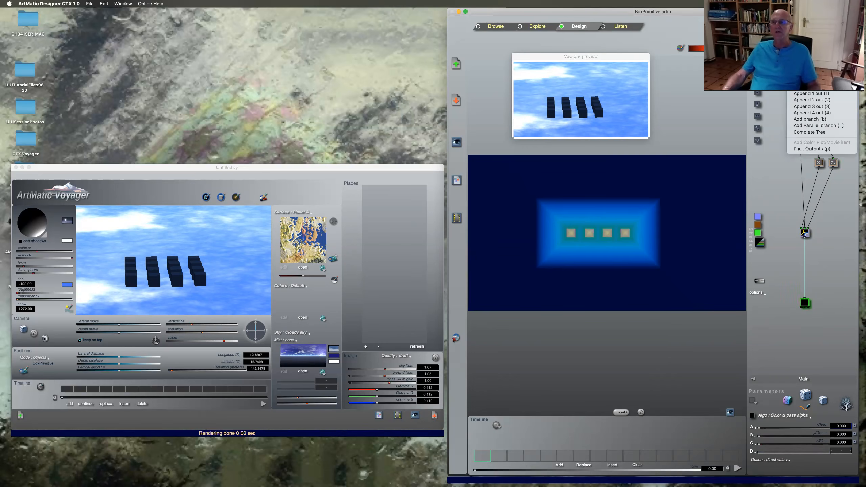
left_click(808, 149)
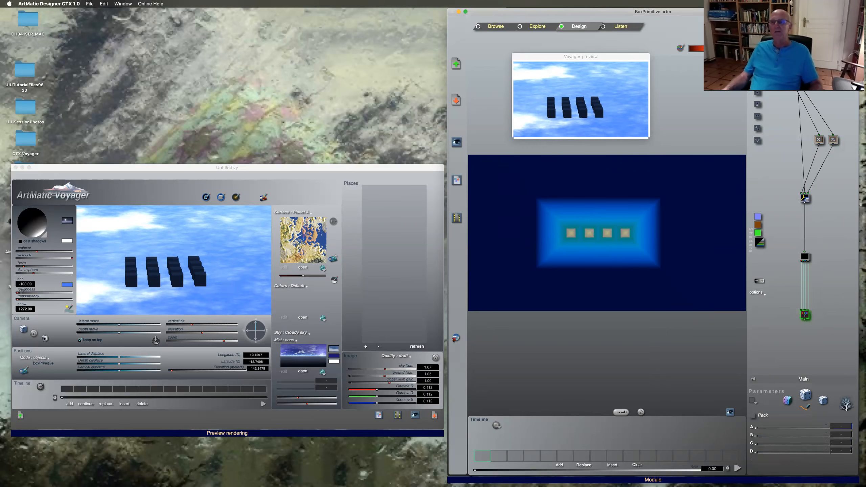
Insert a 3D Scale component below the 3D space component and group everything from it down to Pack into a compiled tree.
left_click(798, 81)
left_click(758, 93)
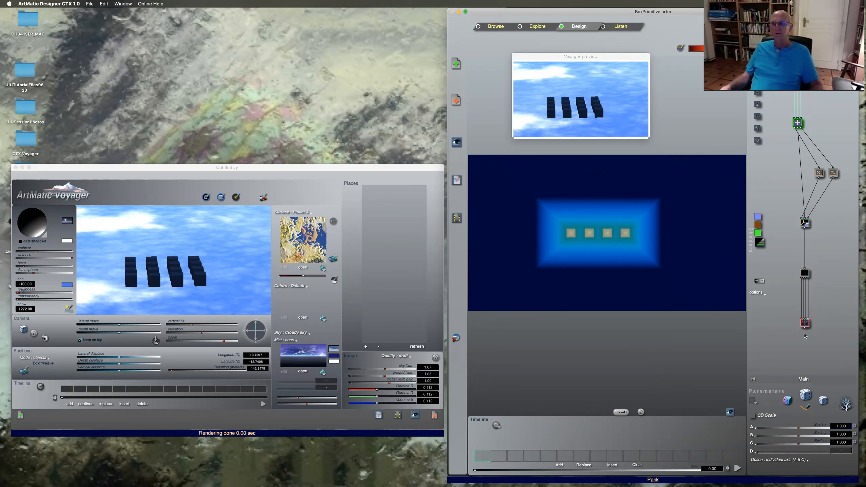
left_click(805, 324, "shift")
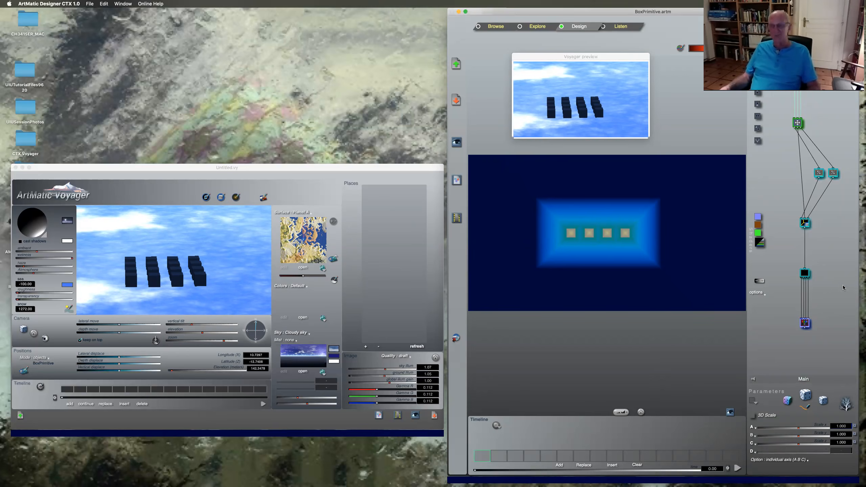
key("g")
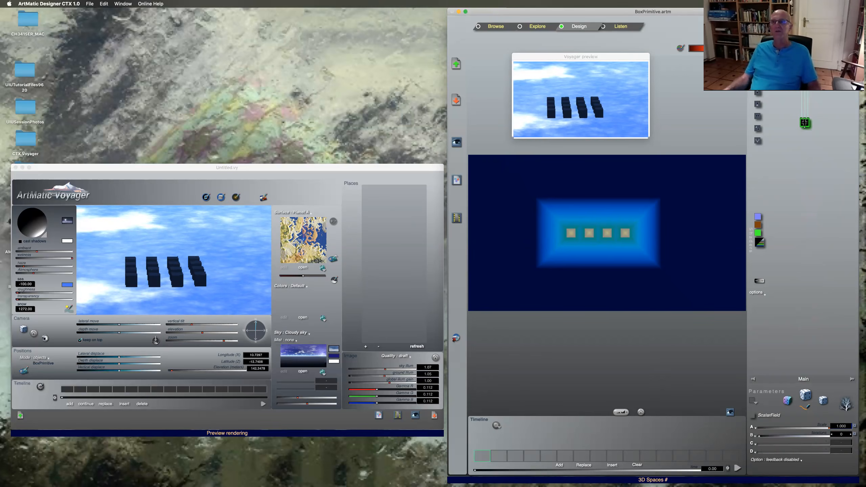
Add a one-output component as a parallel branch below the Translate & Rotate component, beside the compiled tree.
left_click(826, 143)
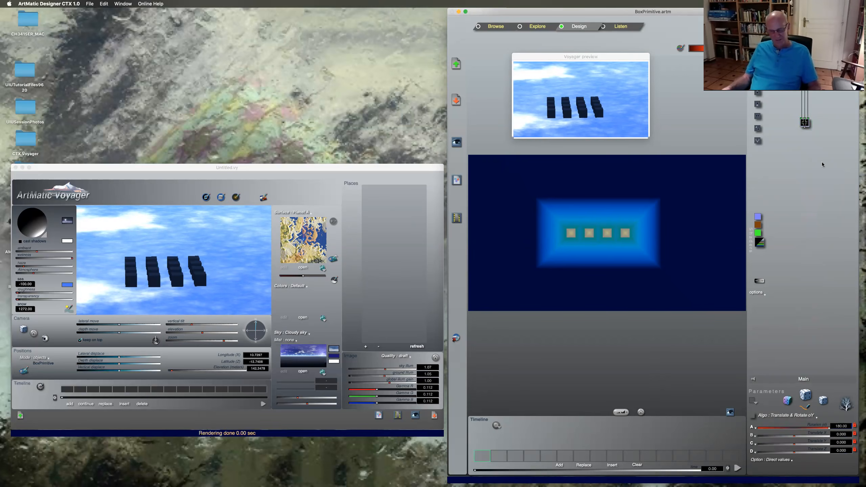
key("1")
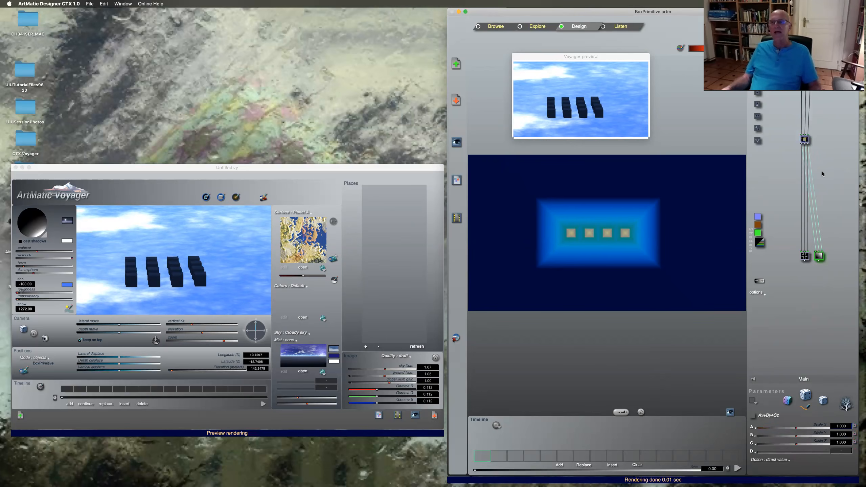
left_click(801, 255, "super")
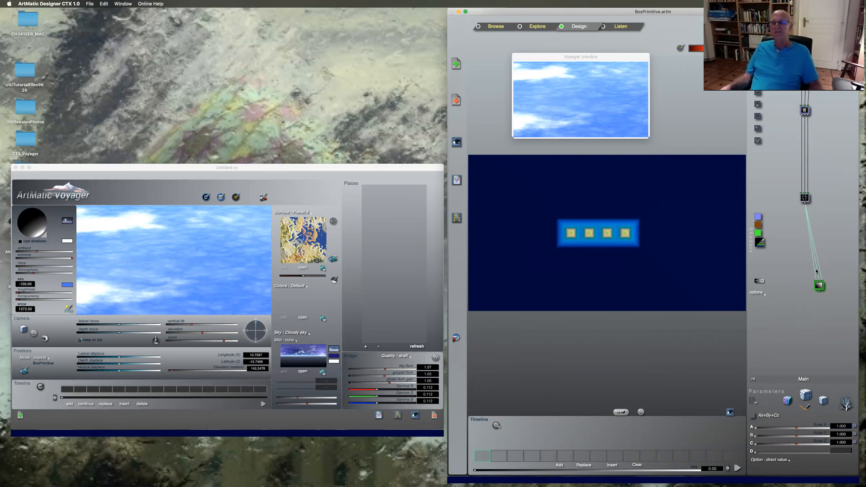
key("Delete")
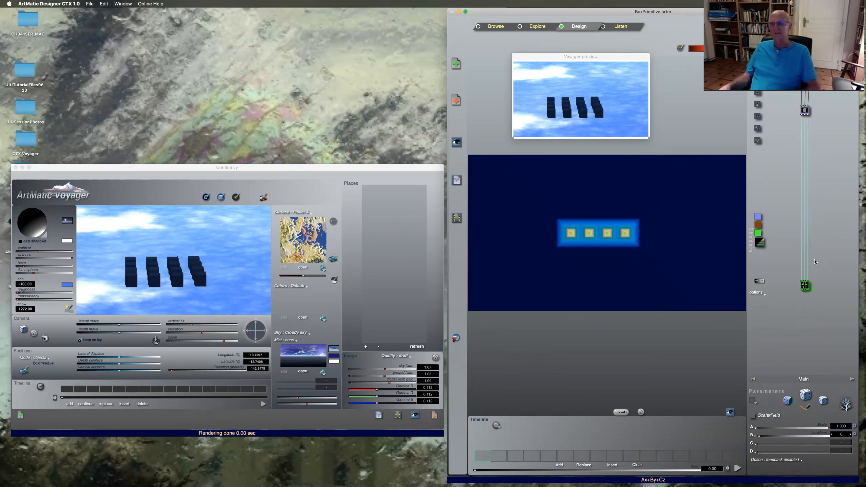
key("super+z")
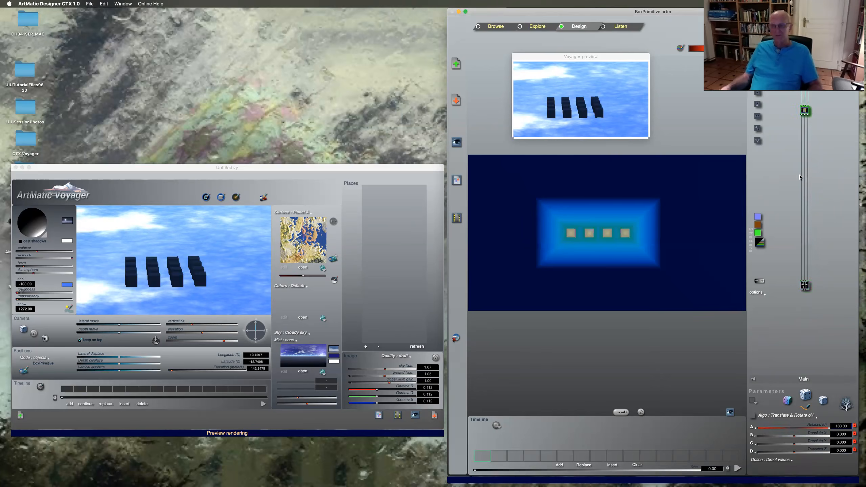
Copy the ScalarField compiled tree and paste it over the parallel Ax+By+Cz component.
left_click(804, 284)
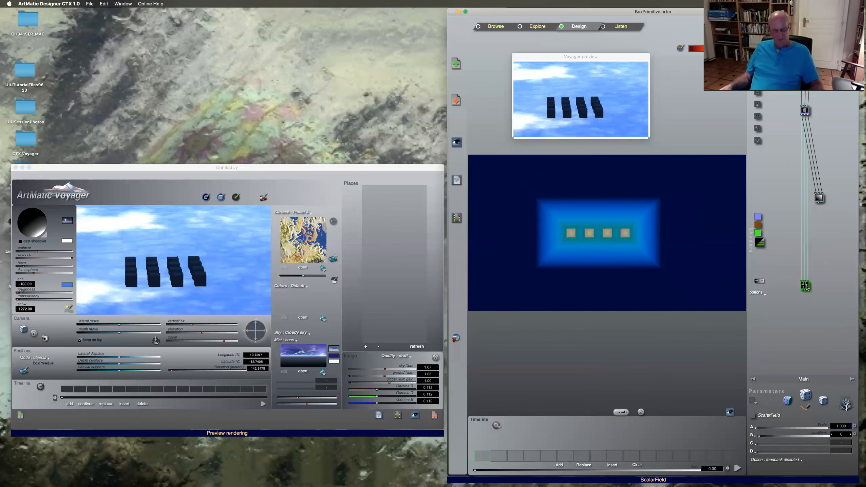
left_click(820, 198)
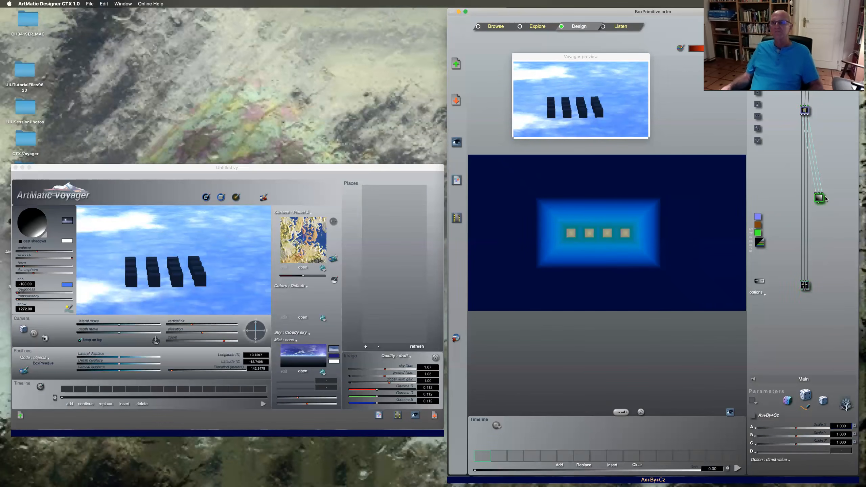
key("super+v")
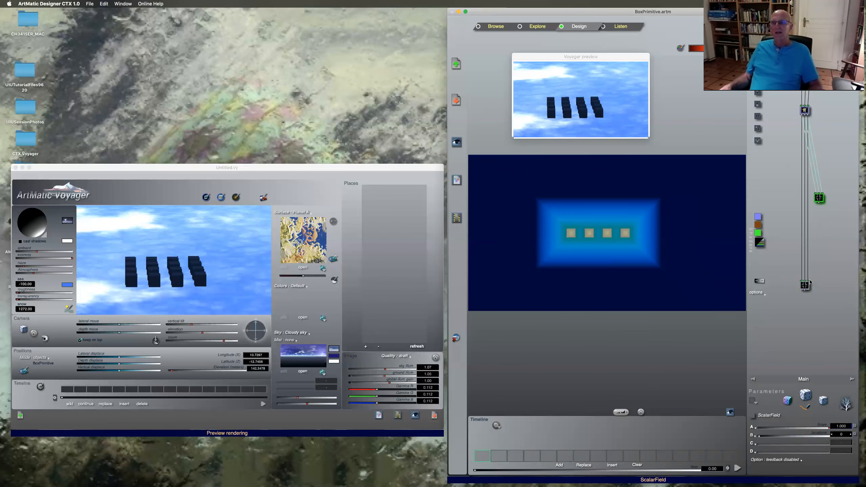
Inside the copied compiled tree, set the Color & pass alpha component to white, then return to the main tree.
double_click(824, 203)
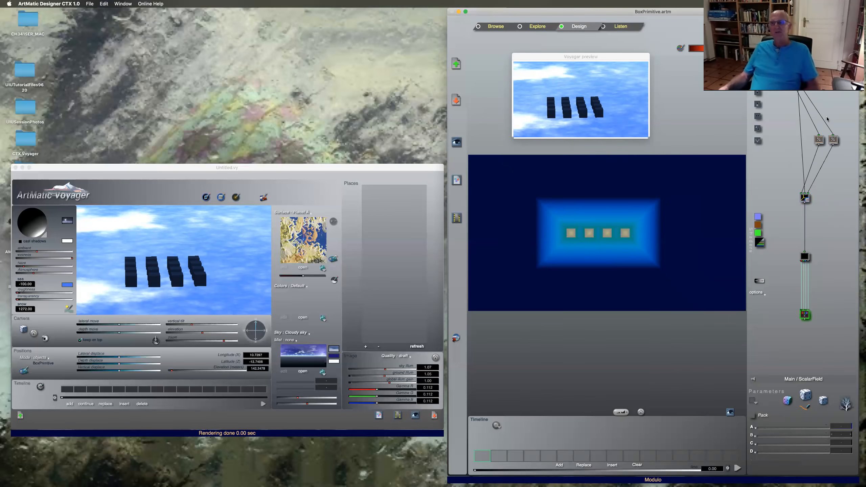
left_click(805, 257)
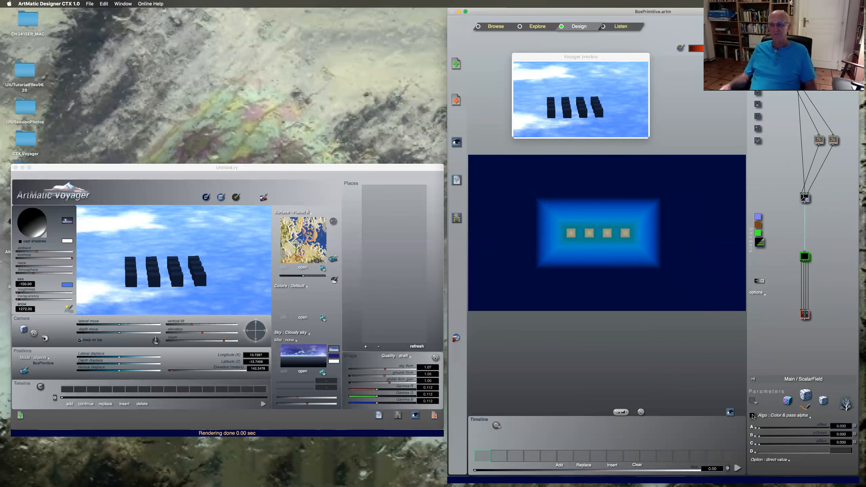
left_click(752, 415)
left_click(753, 403)
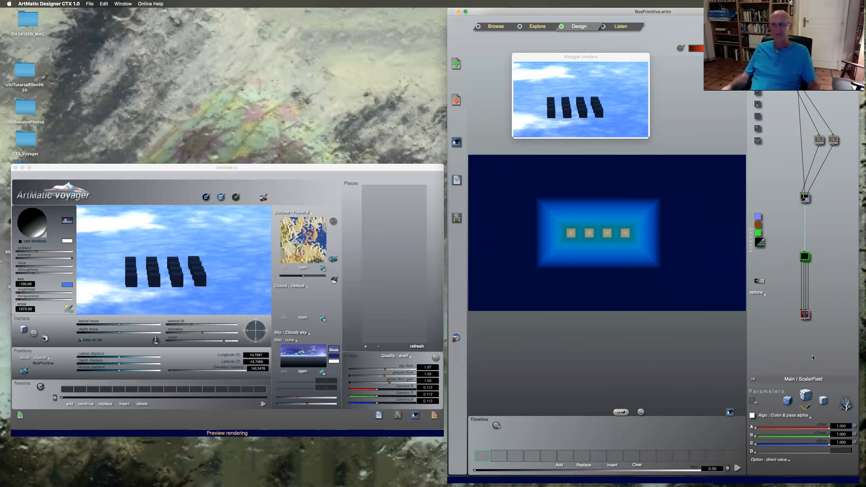
double_click(853, 237)
Insert a component below the original ScalarField tree, change it to 2 ins 4 outs, and assign it Packed Logic #.
left_click(805, 286)
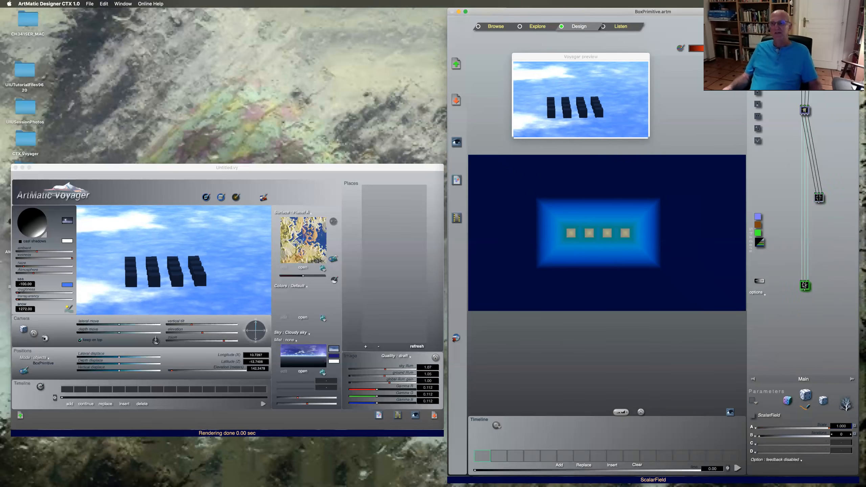
left_click(757, 93)
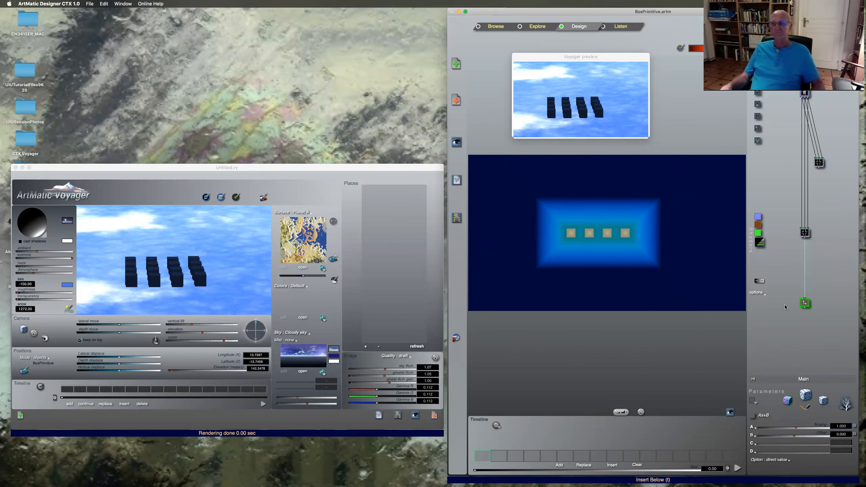
left_click(805, 304)
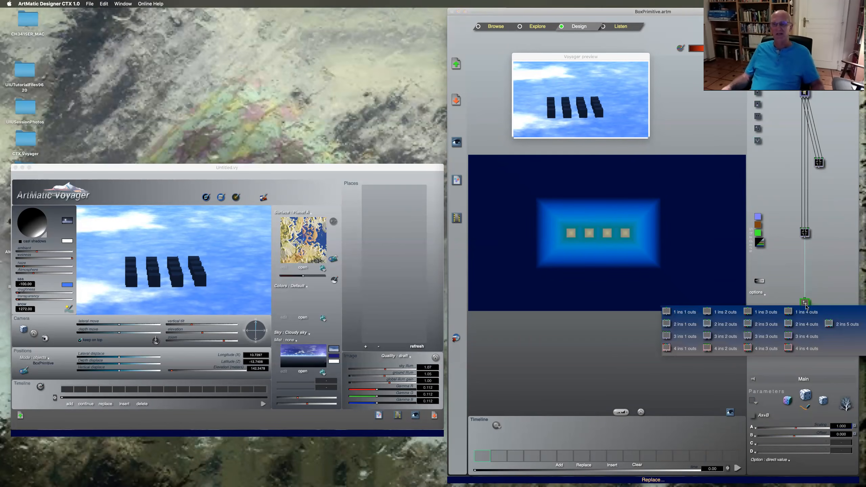
left_click(803, 325)
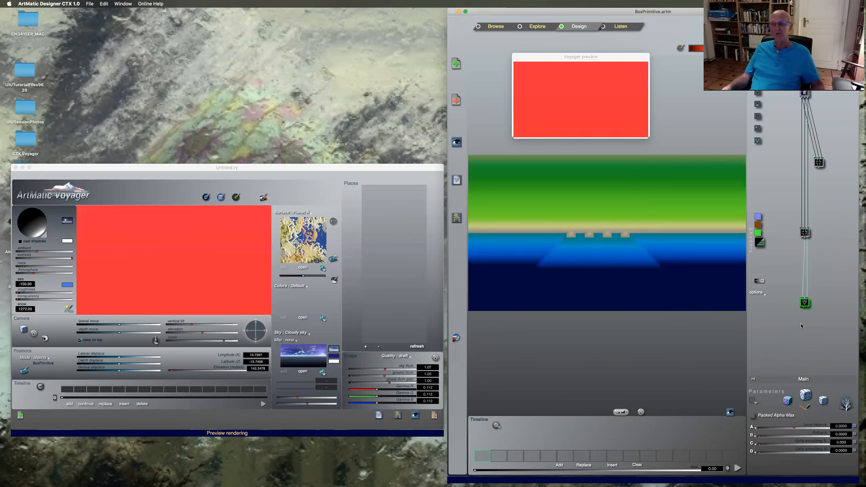
left_click(805, 303)
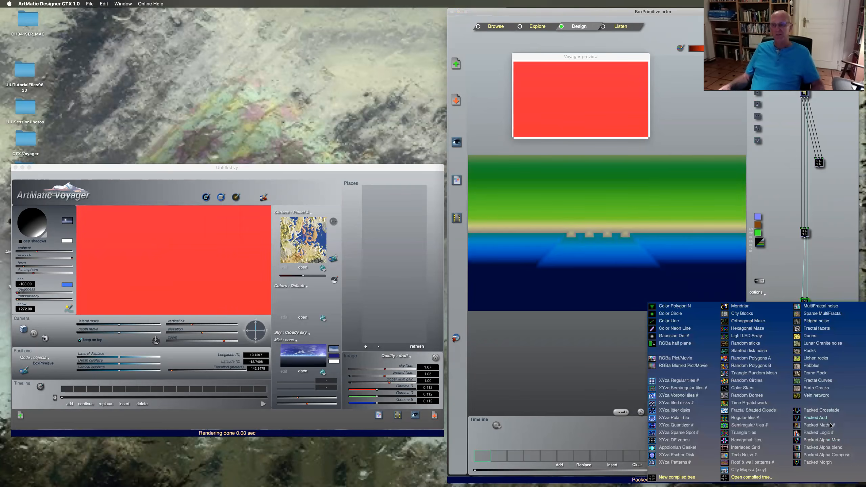
left_click(827, 434)
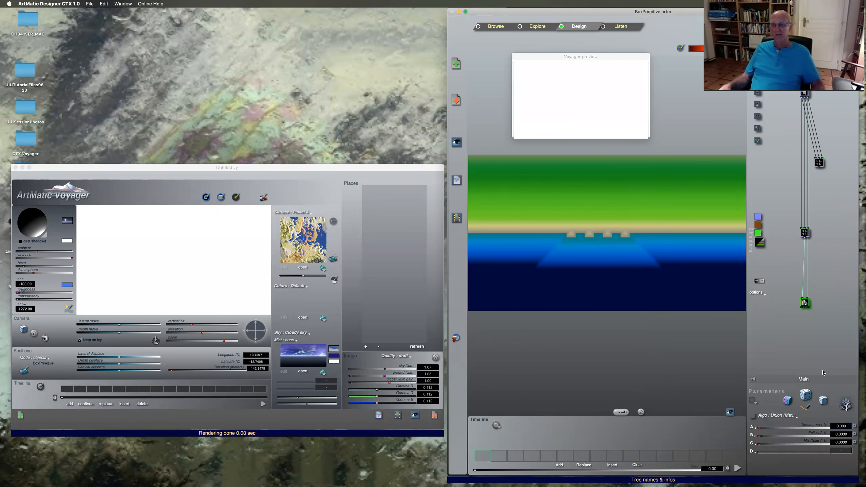
Connect the copied ScalarField tree to inlet 2 of the Packed Logic component.
left_click(818, 169)
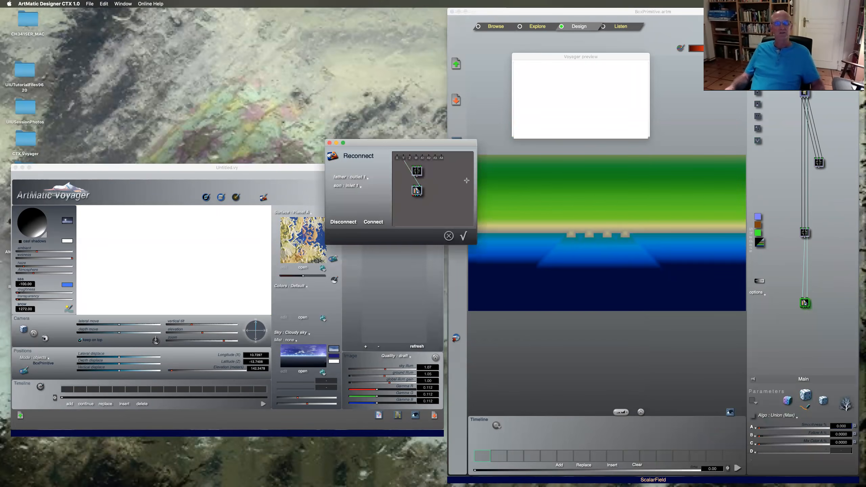
left_click(354, 187)
left_click(355, 197)
left_click(463, 237)
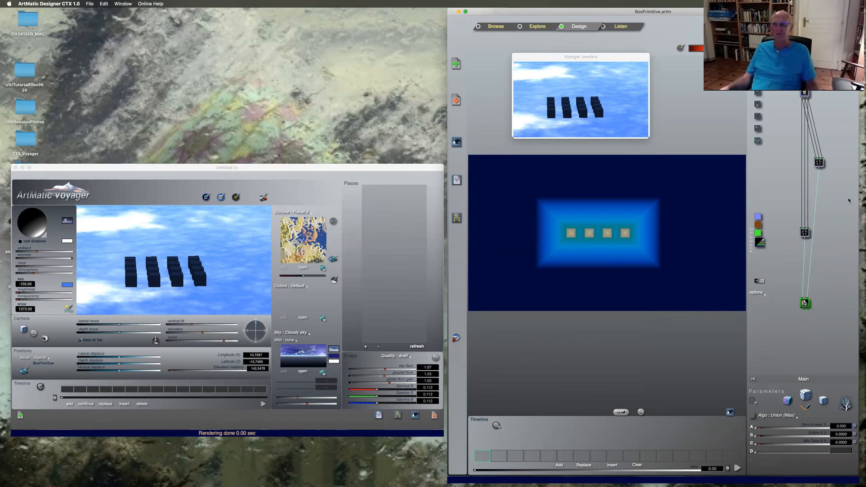
Inside the copied ScalarField tree, change the upper 3D Scale component to 3D Offset, set its X offset to 4, and return to the main tree.
left_click(820, 163)
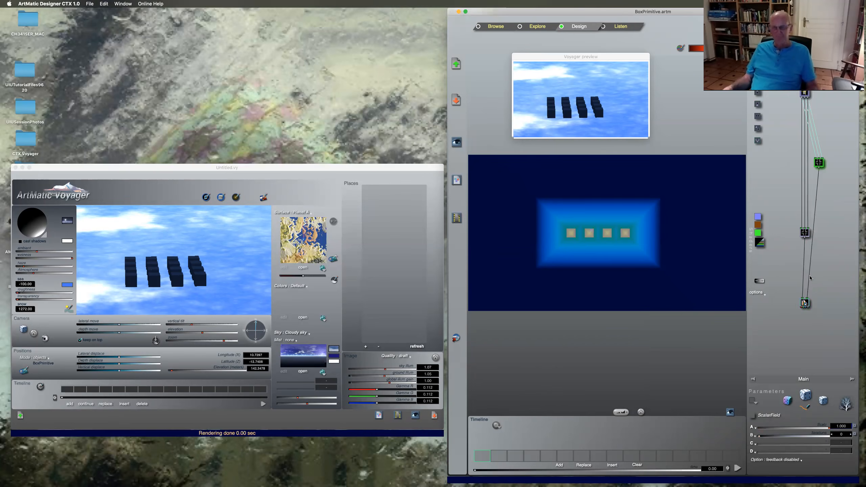
key("Return")
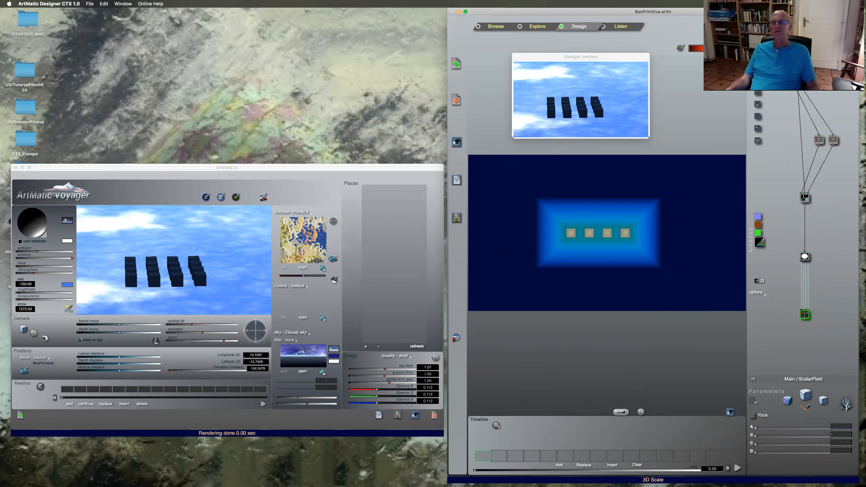
left_click(798, 79)
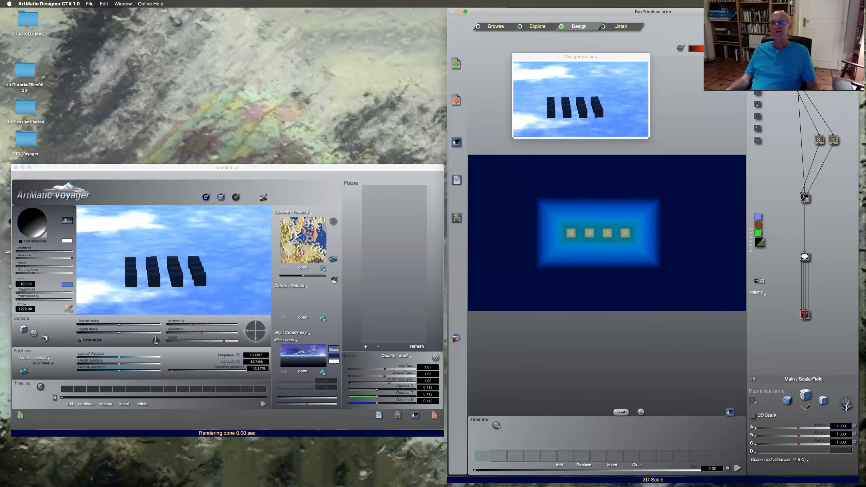
left_click(798, 79)
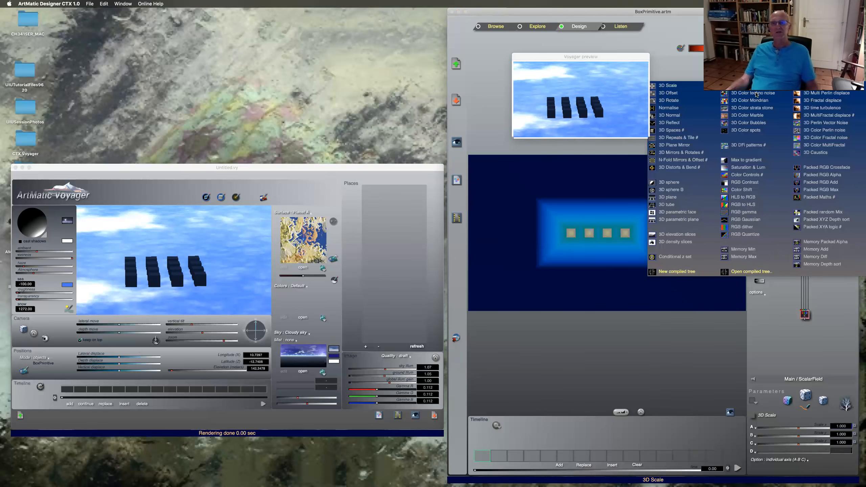
left_click(671, 93)
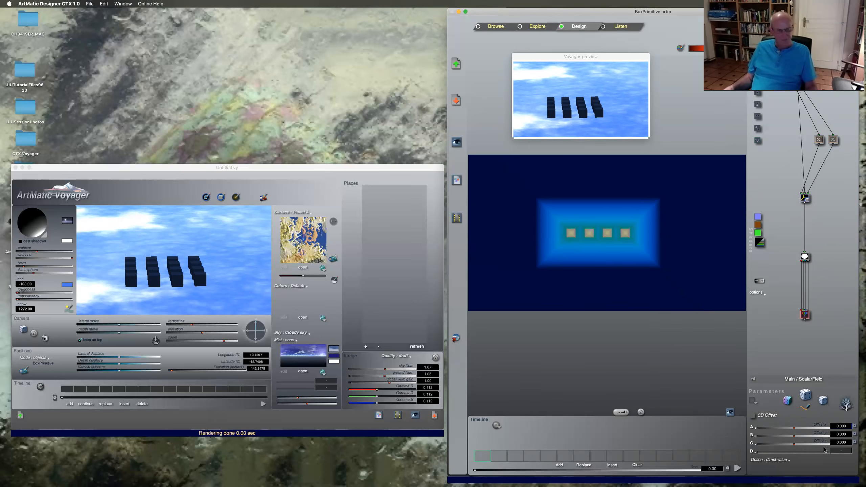
left_click(844, 426)
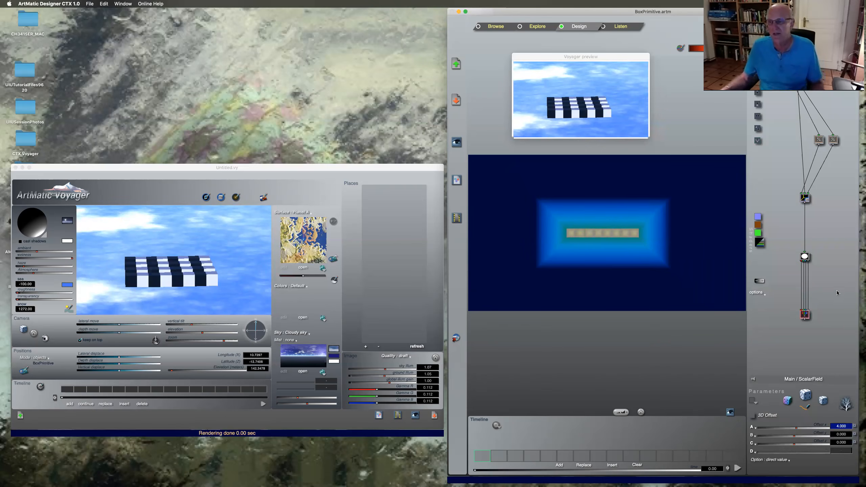
left_click(838, 225)
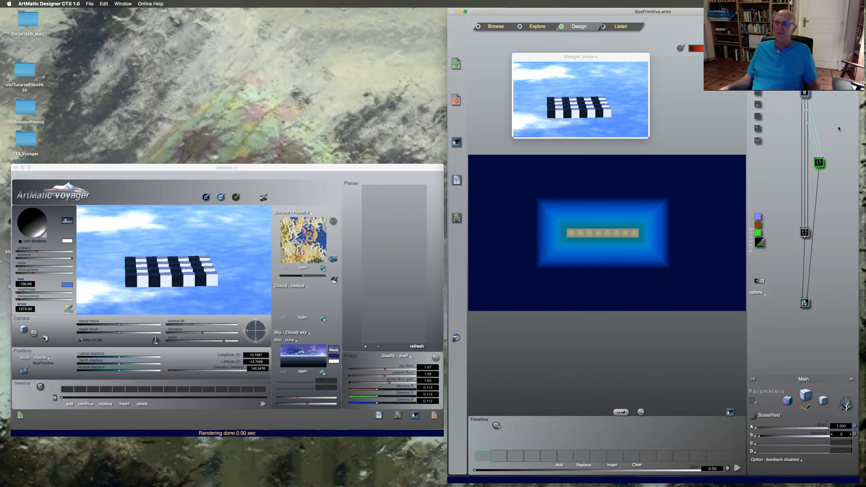
Insert a 3D Scale component below the Translate & Rotate component and compile it with the components beneath into a new tree.
left_click(807, 95)
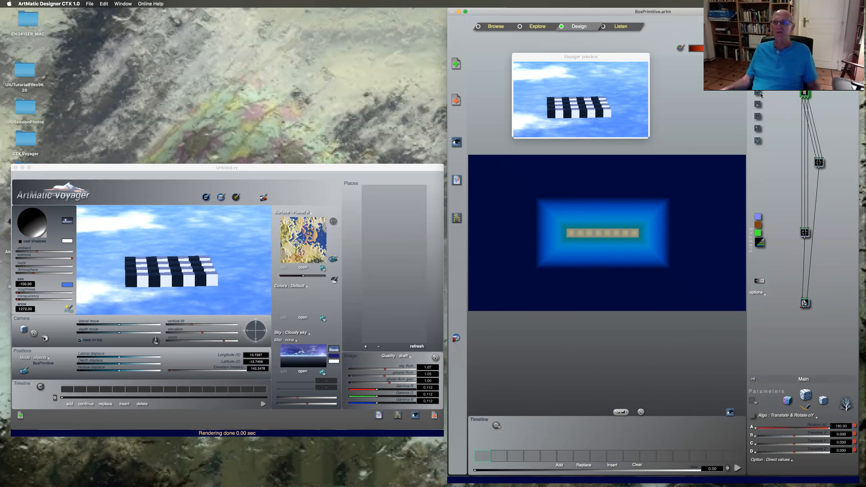
left_click(759, 93)
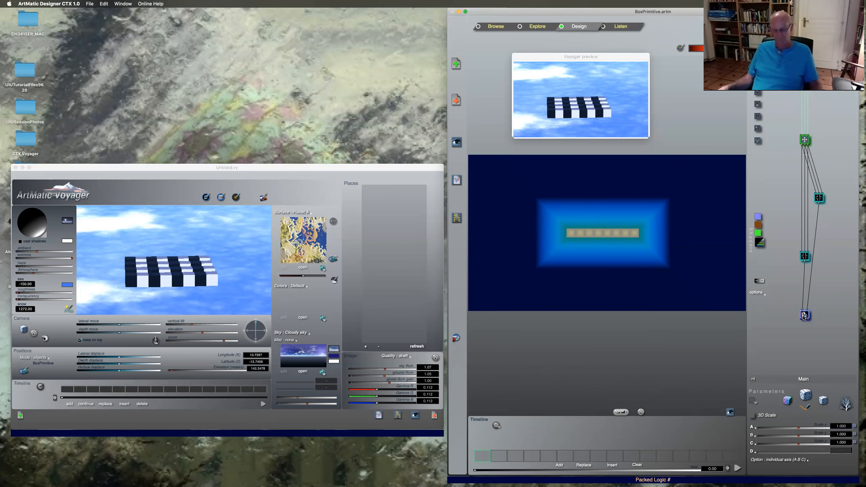
double_click(812, 297)
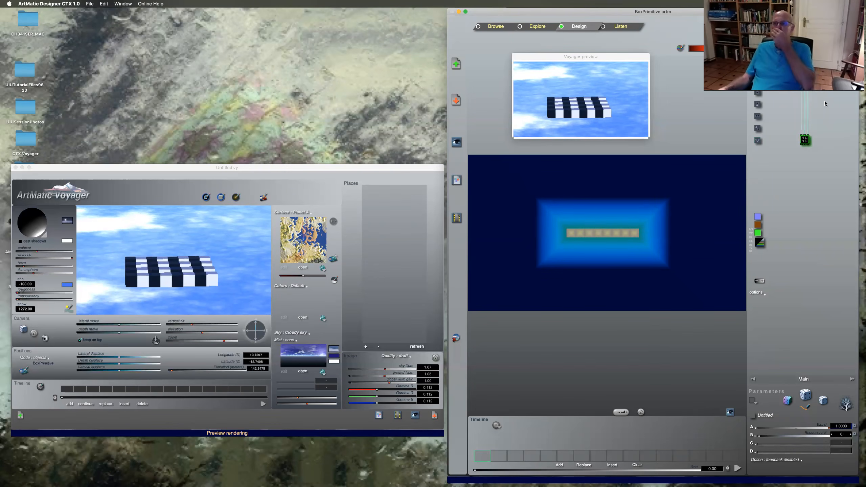
Add a 3 ins 4 outs component parallel to the new compiled tree and paste a copy of that tree over it.
left_click(805, 81)
double_click(779, 197)
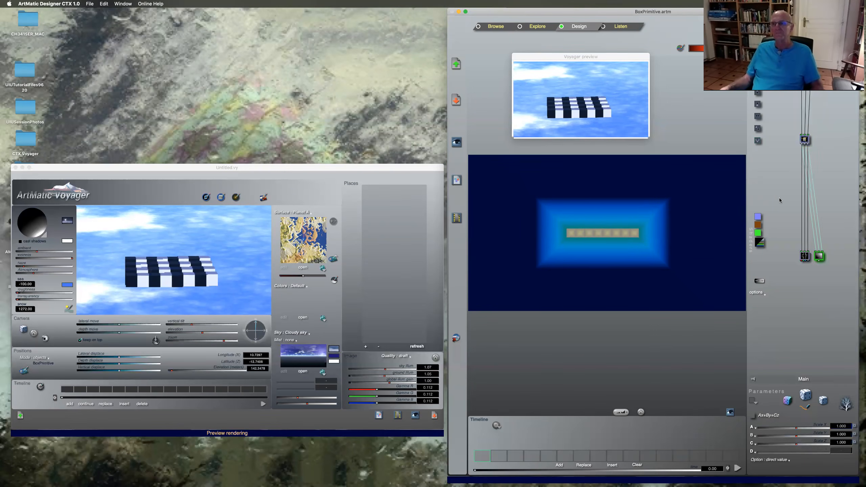
left_click(806, 259)
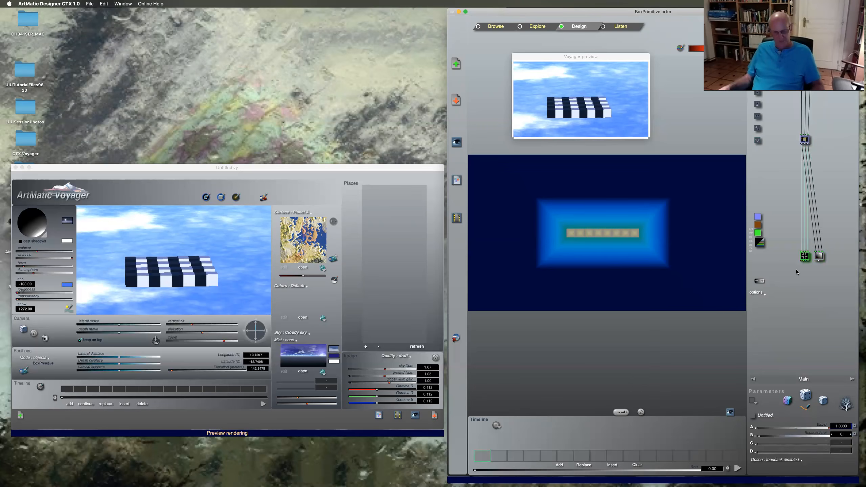
left_click(819, 256)
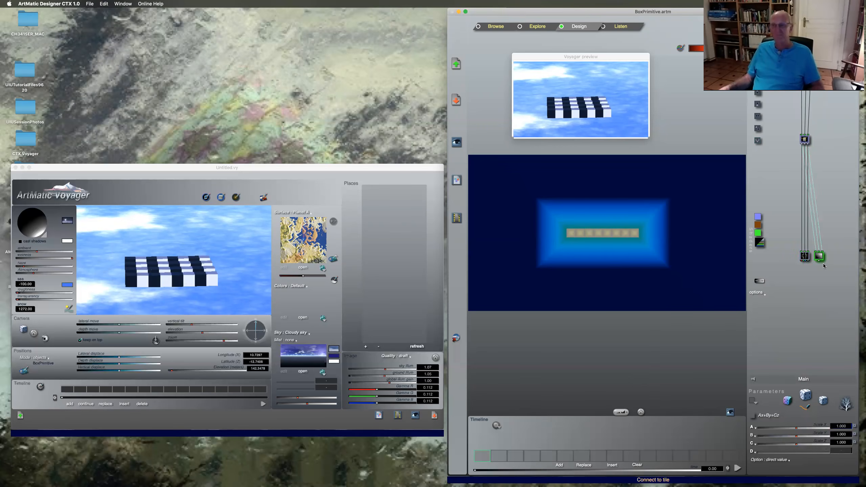
left_click(810, 260)
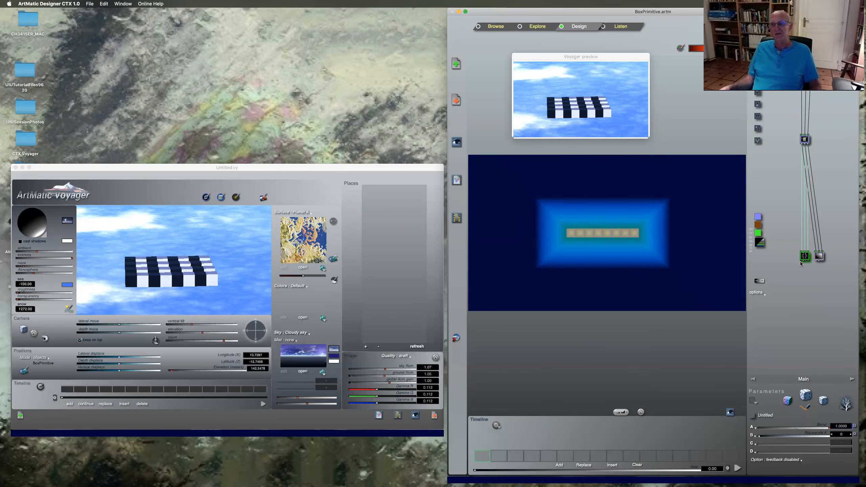
left_click(822, 258)
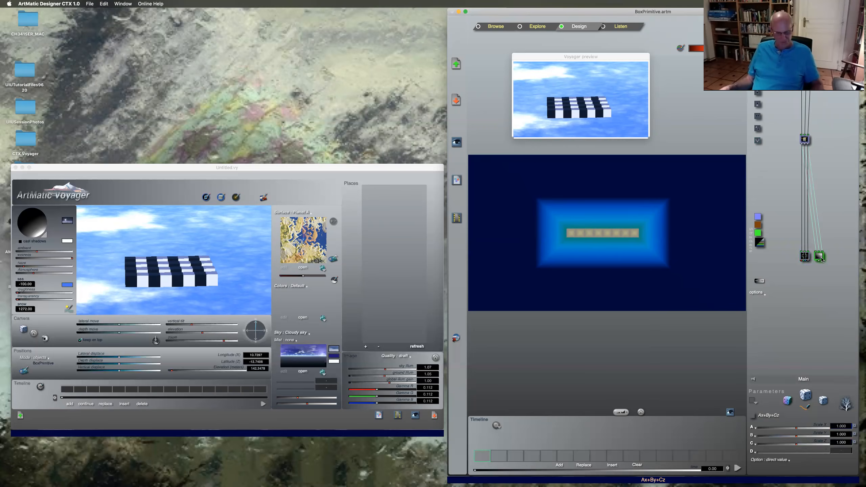
right_click(822, 260)
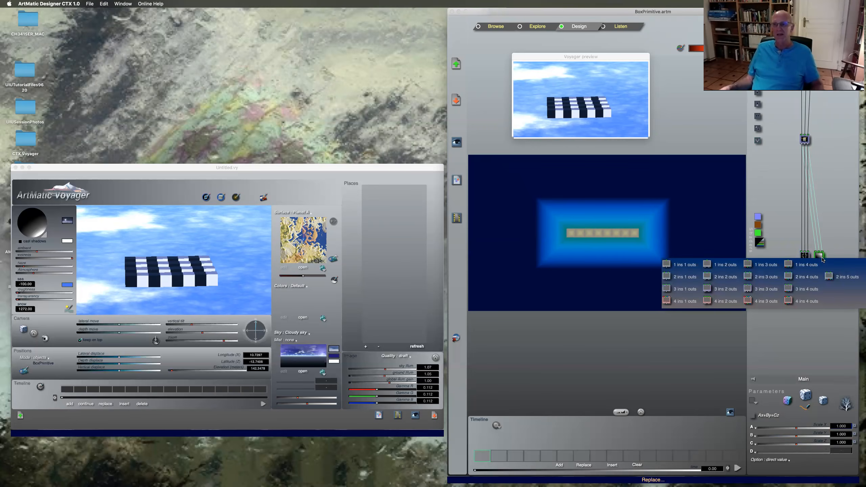
left_click(796, 290)
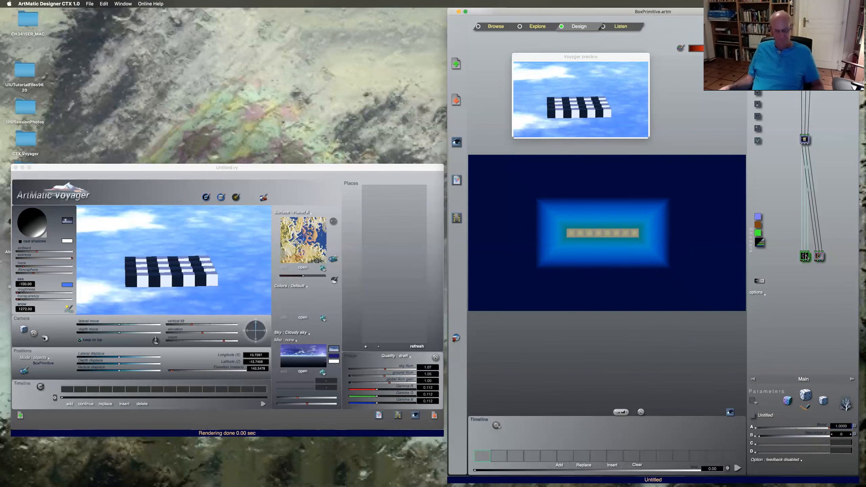
left_click(819, 256)
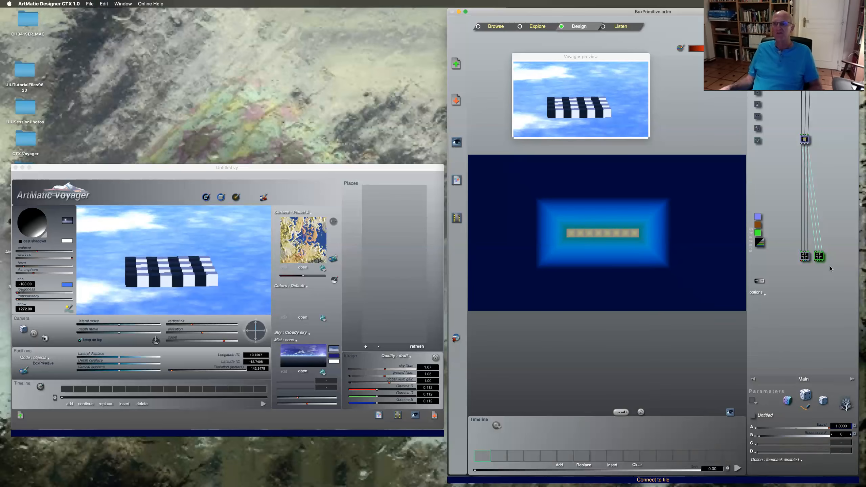
Pack the outputs of both the original compiled tree and its parallel copy.
left_click(805, 256)
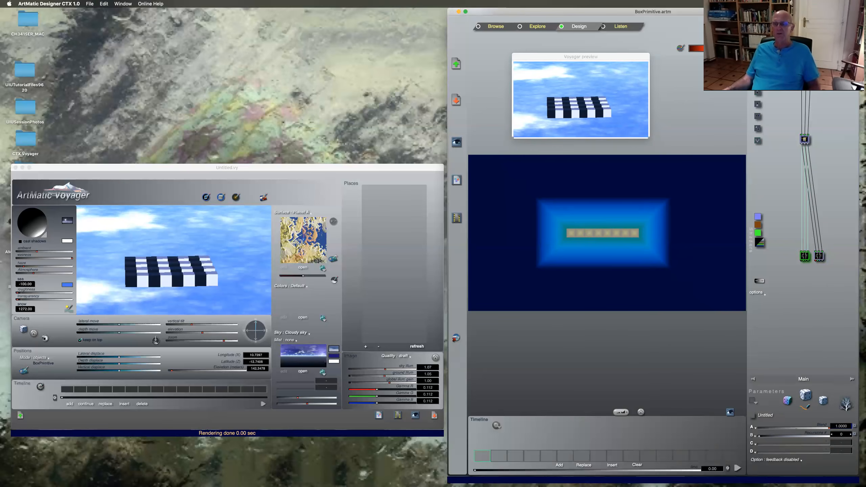
left_click(798, 41)
left_click(811, 68)
left_click(805, 139)
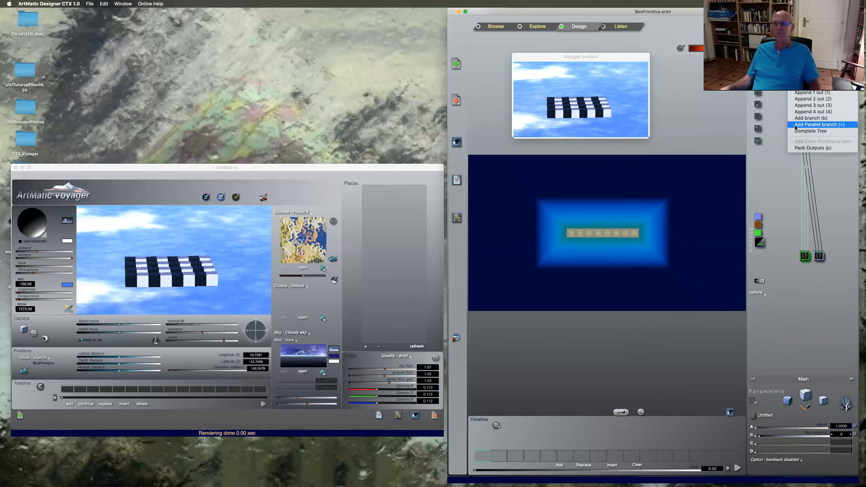
left_click(812, 148)
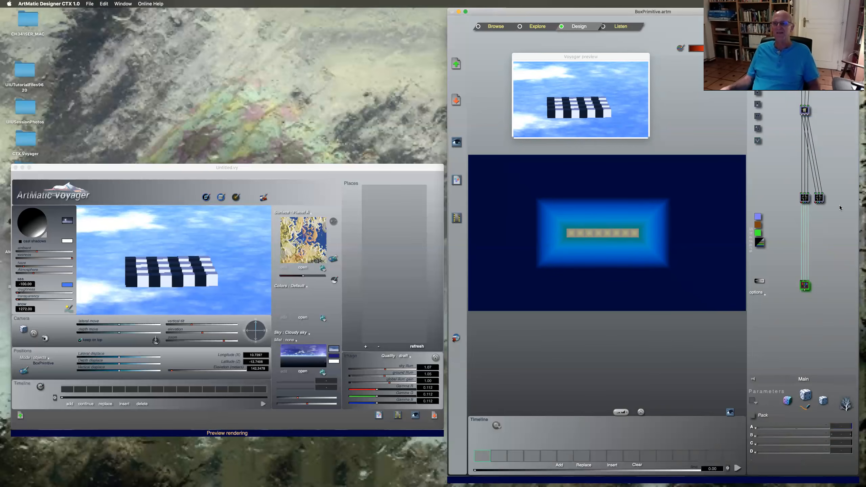
left_click(819, 198)
left_click(809, 68)
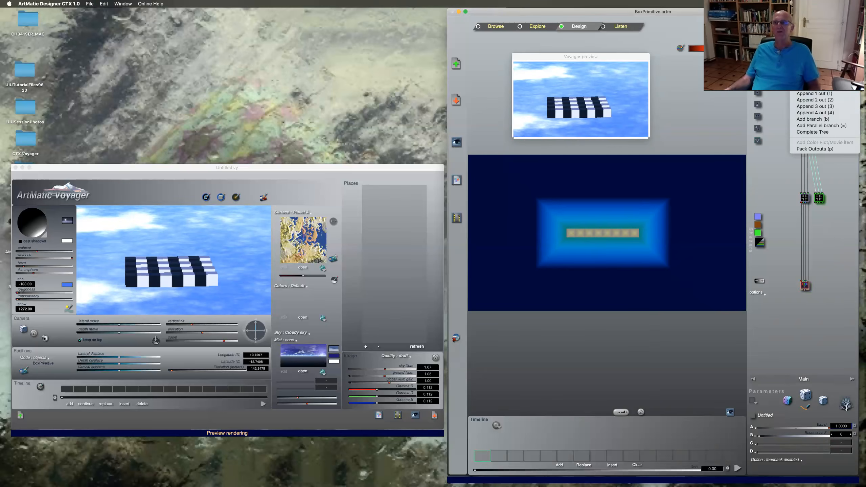
left_click(815, 149)
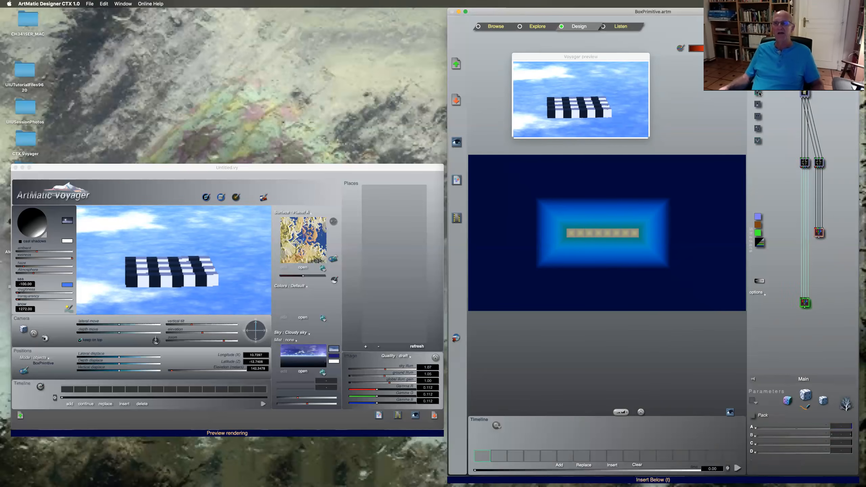
Insert a component below the original compiled tree's Pack component and assign it Packed Logic #.
key("t")
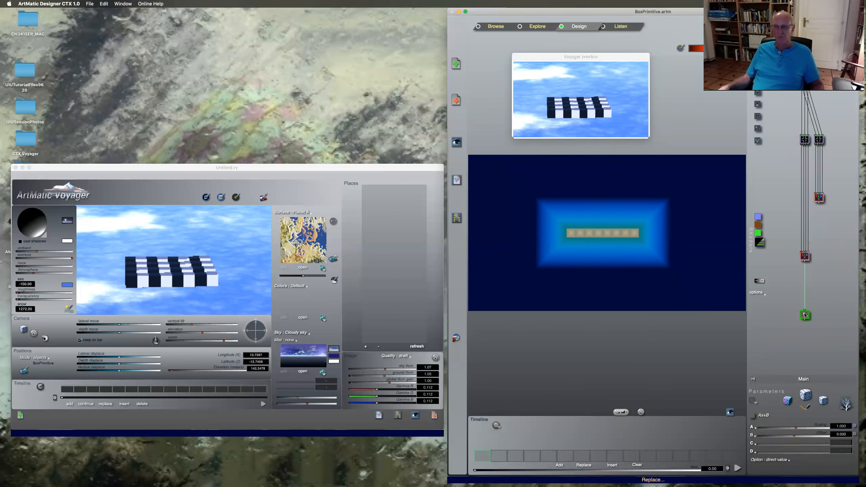
left_click(805, 314)
left_click(801, 332)
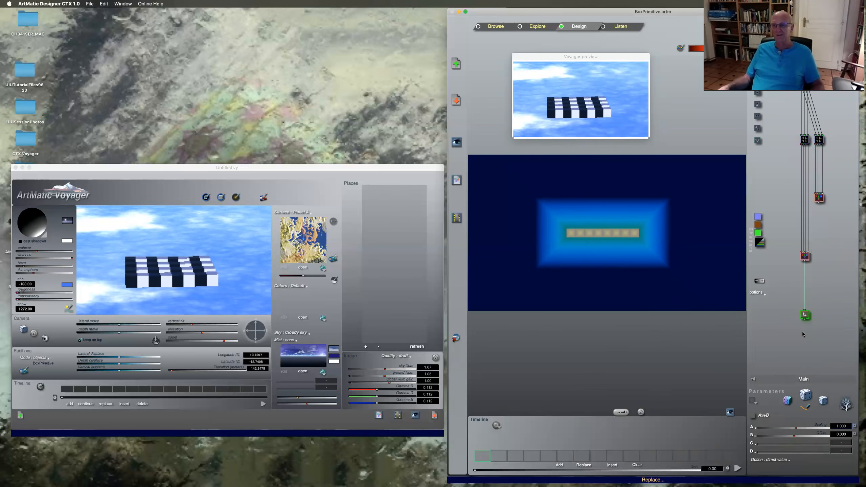
left_click(805, 315)
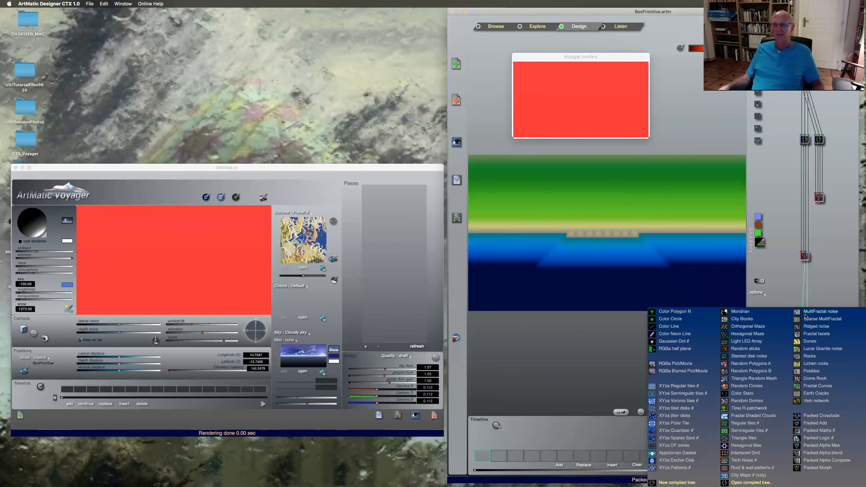
left_click(817, 438)
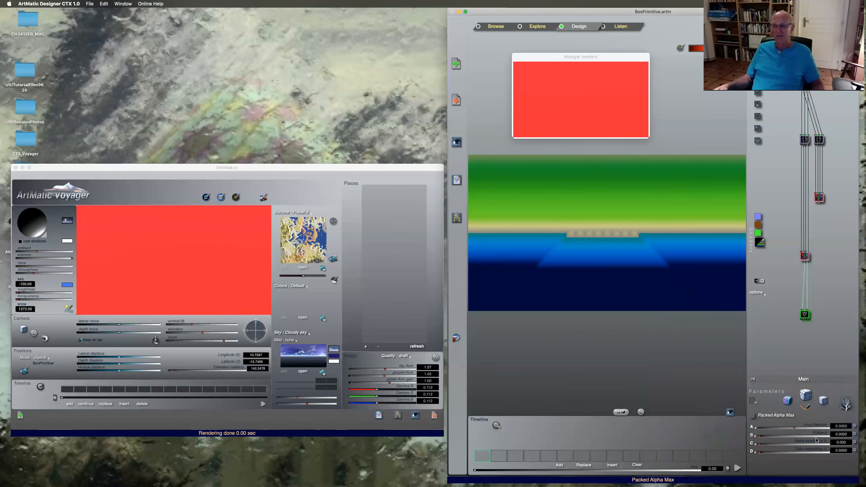
Connect the Pack component of the copied compiled tree to inlet 2 of the Packed Logic component.
left_click(820, 202)
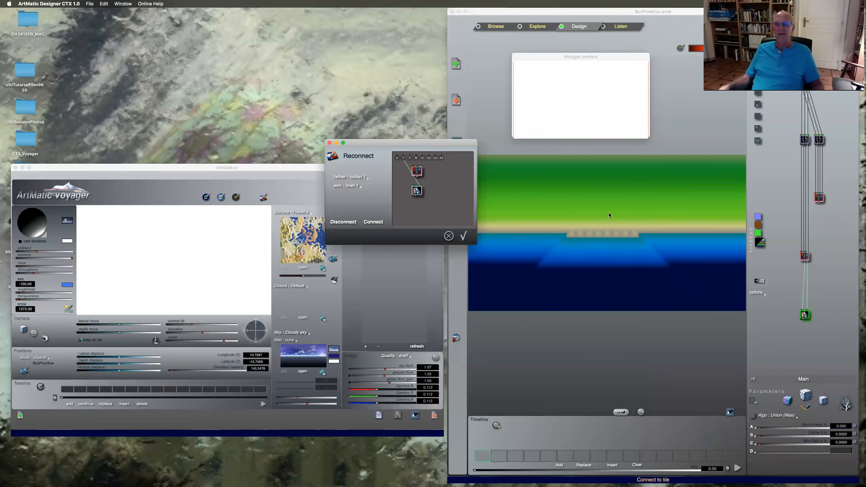
left_click(352, 186)
left_click(358, 194)
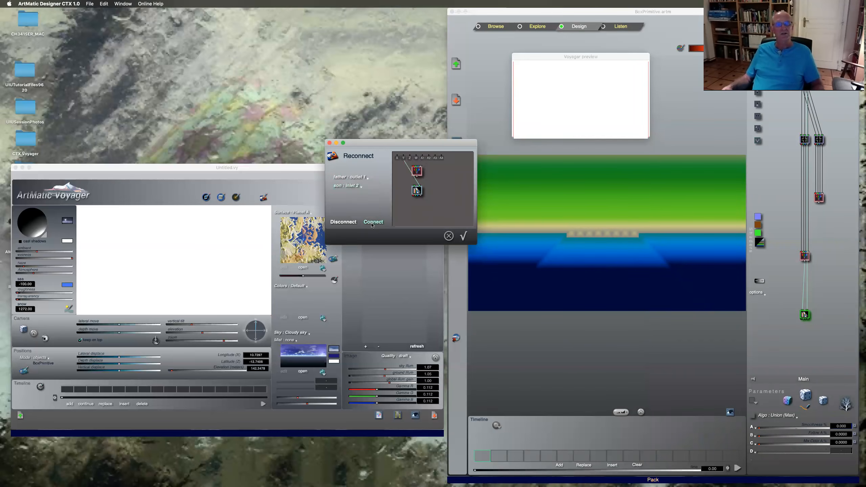
left_click(464, 236)
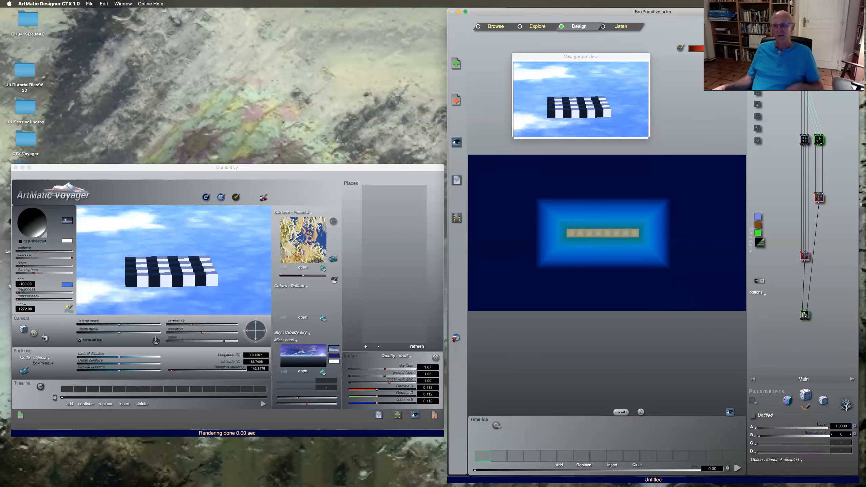
Open the copied compiled tree and insert a component below its topmost component.
double_click(819, 140)
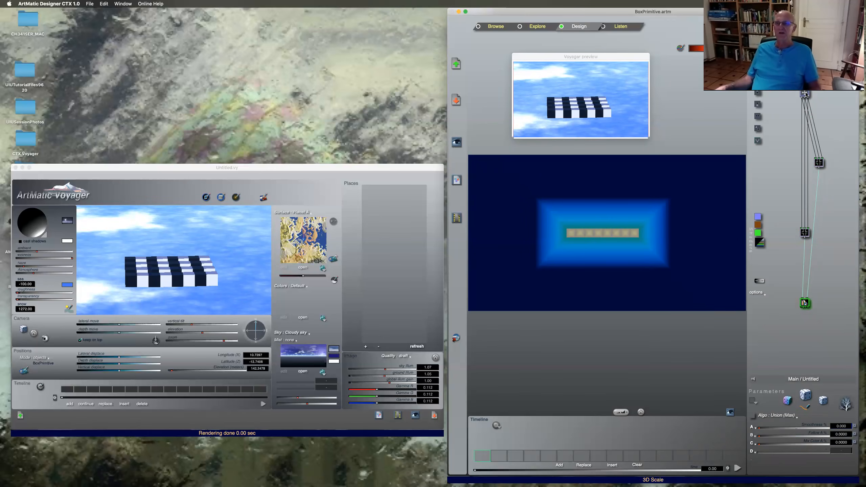
key("Escape")
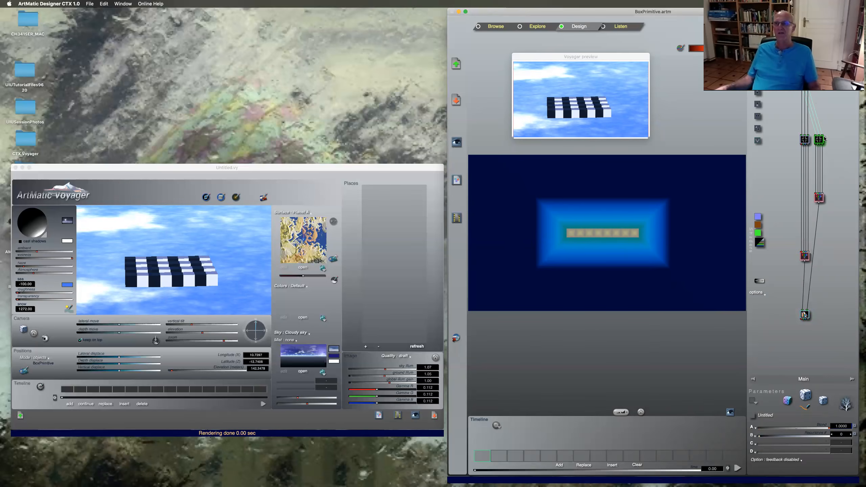
double_click(823, 139)
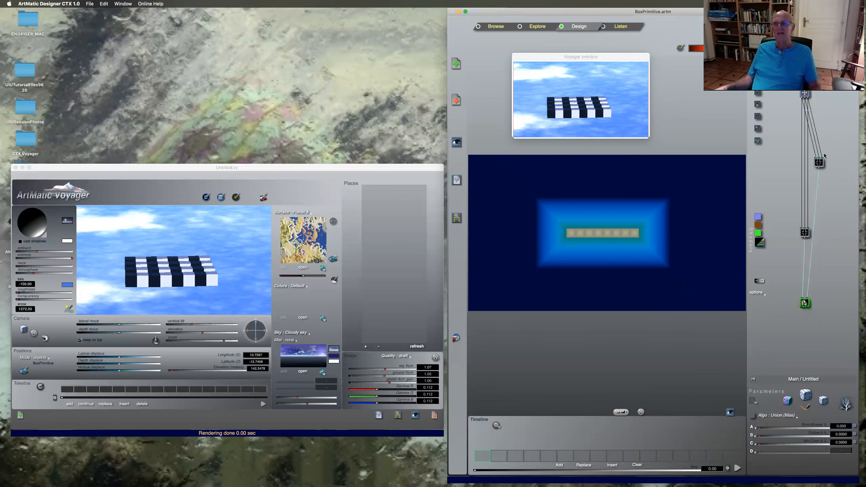
left_click(805, 93)
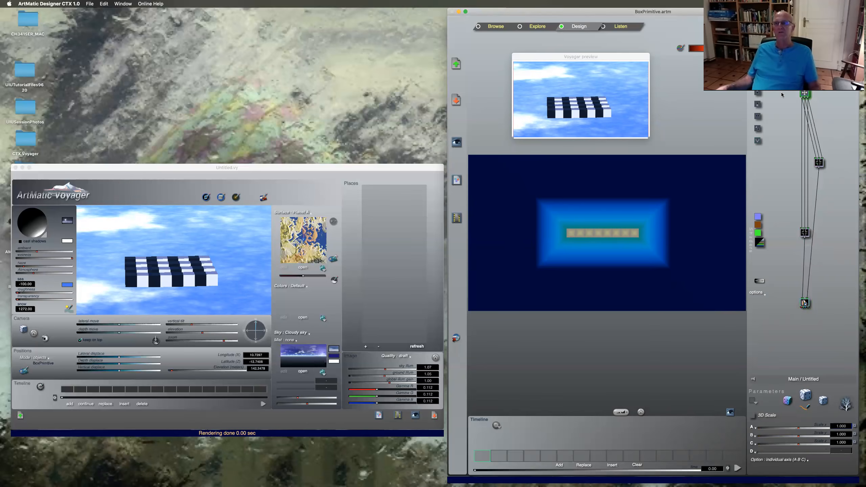
left_click(759, 93)
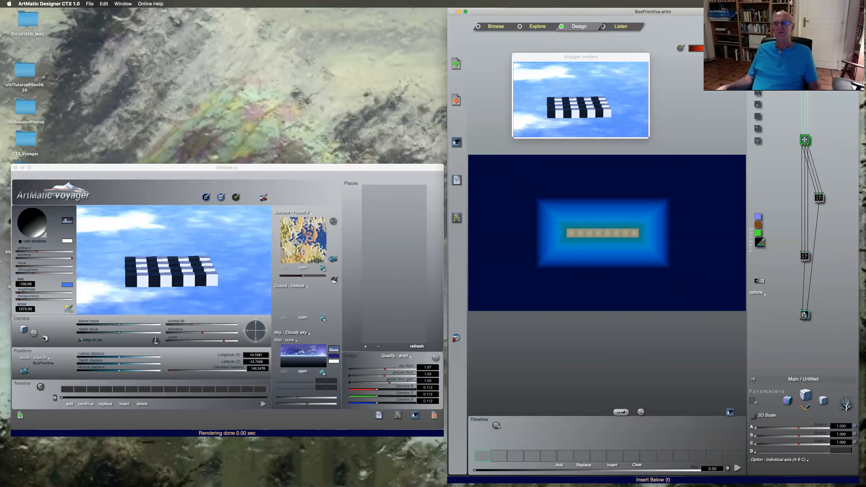
Try 3D Rotate on the inserted component with its xy angle at 90 and 180 degrees.
left_click(805, 139)
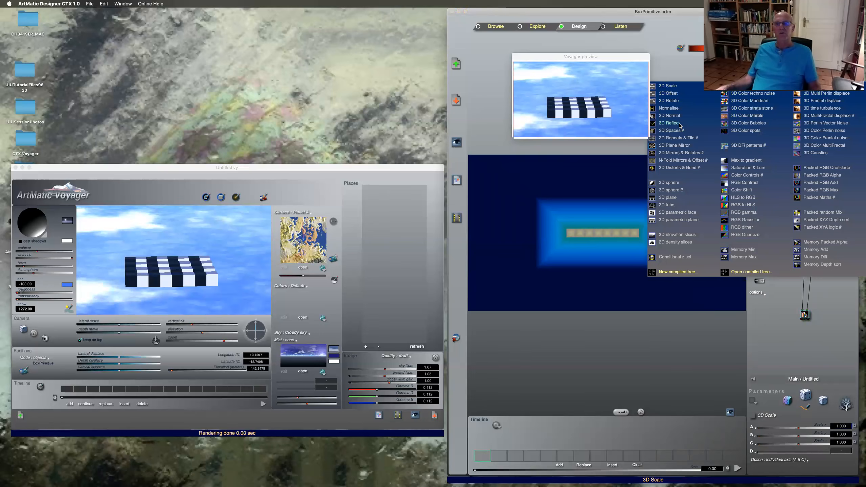
left_click(669, 101)
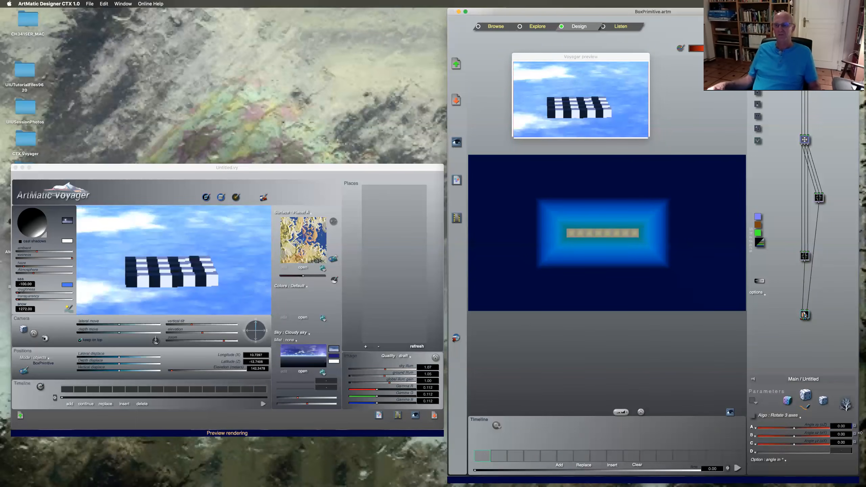
left_click(841, 427)
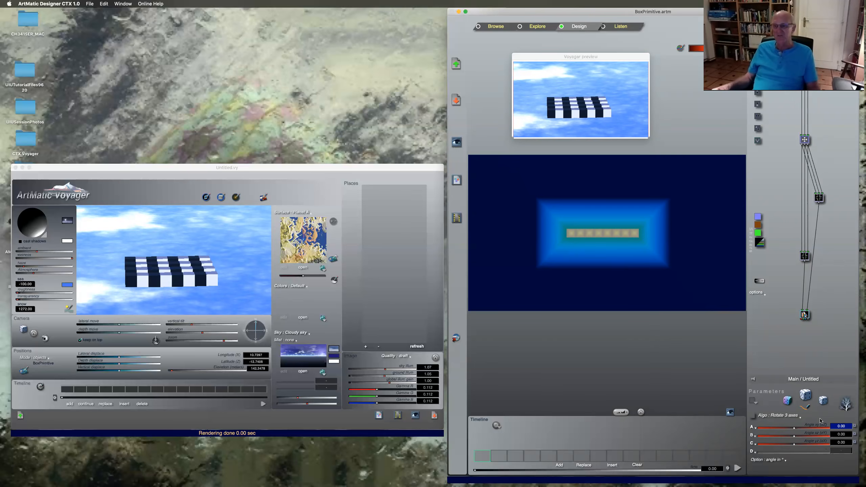
type("-9")
key("Return")
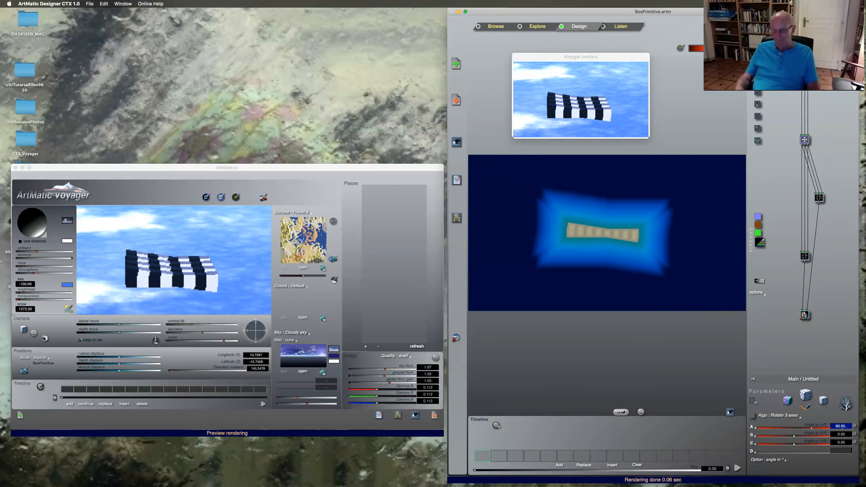
key("Return")
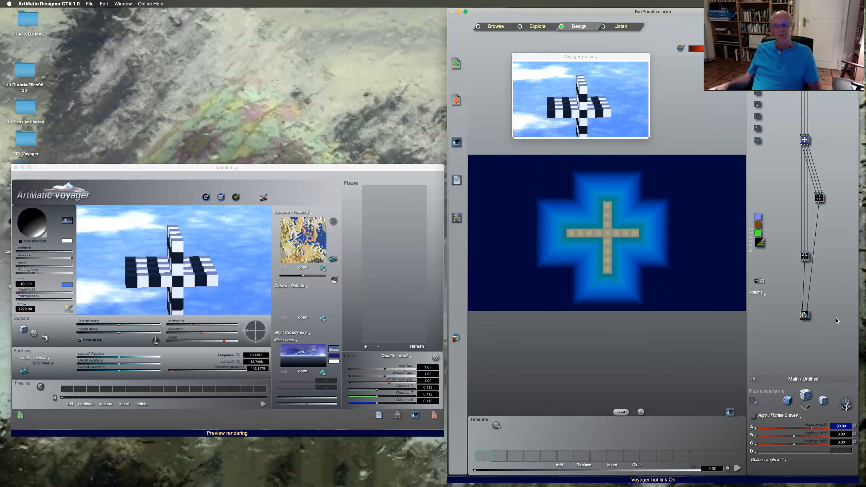
type("180")
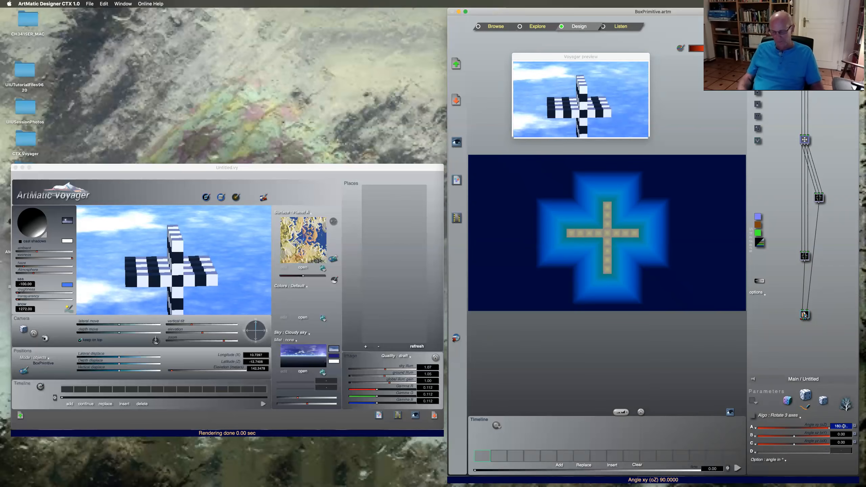
key("Return")
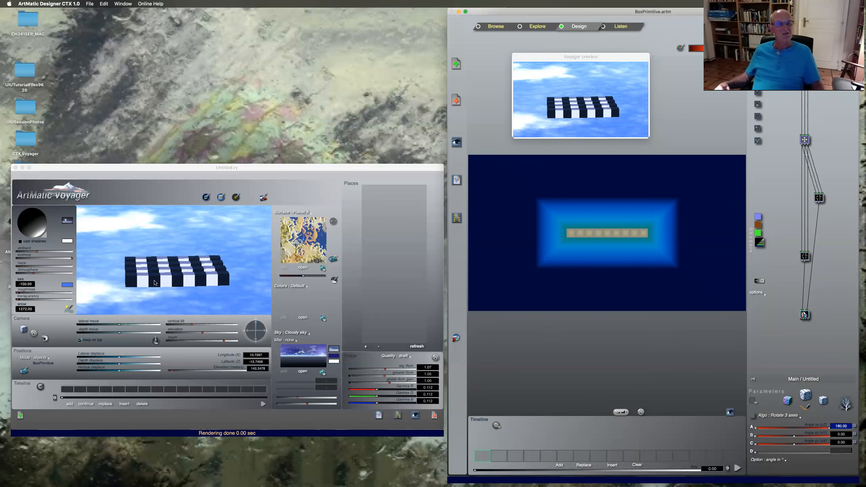
Assign 3D Offset to the inserted component, with its X and Z offsets both at 4.
left_click(805, 139)
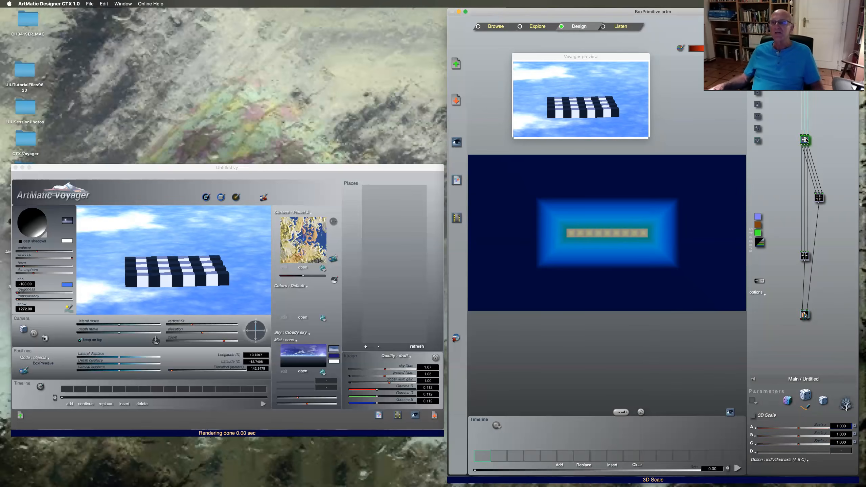
right_click(806, 140)
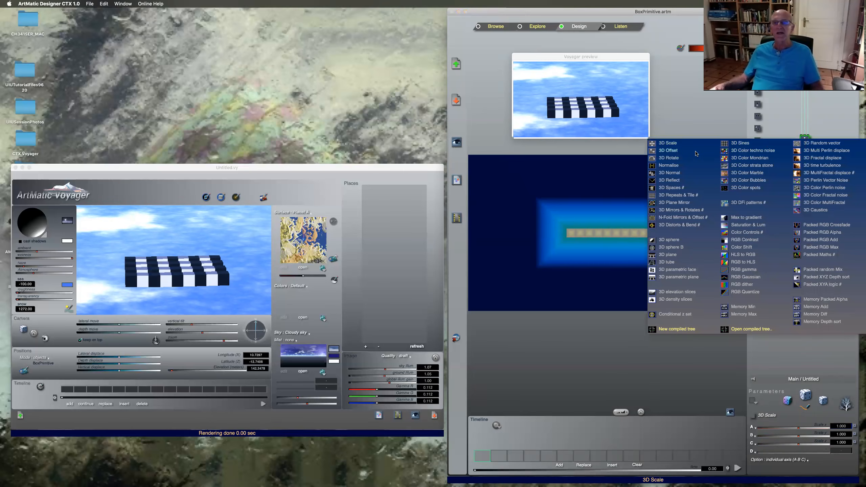
left_click(669, 150)
left_click(842, 426)
type("4")
key("Return")
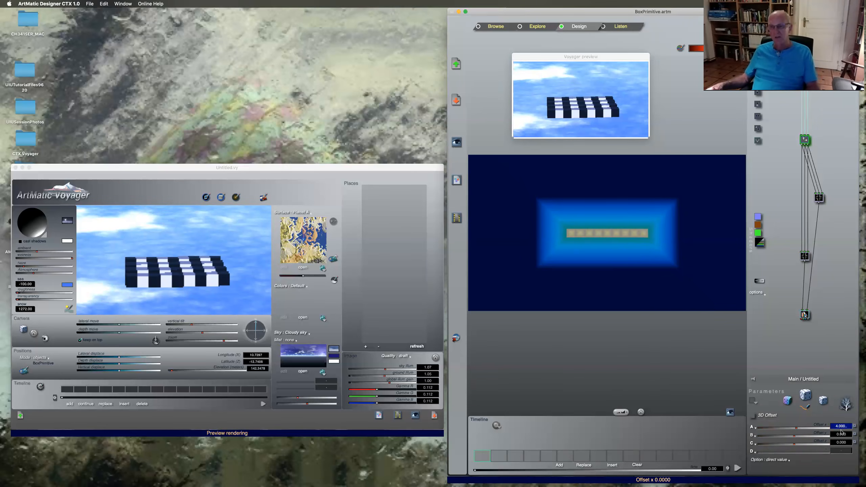
left_click(842, 443)
type("4")
key("Return")
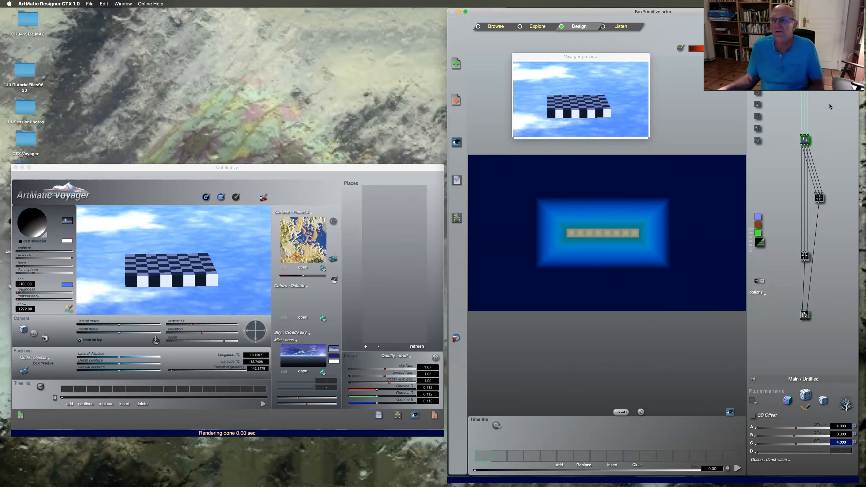
Return to the main tree and append a 1-out branch to its 3D Spaces # component, assigning 3D DF XYZ shapes # to the branch.
double_click(833, 114)
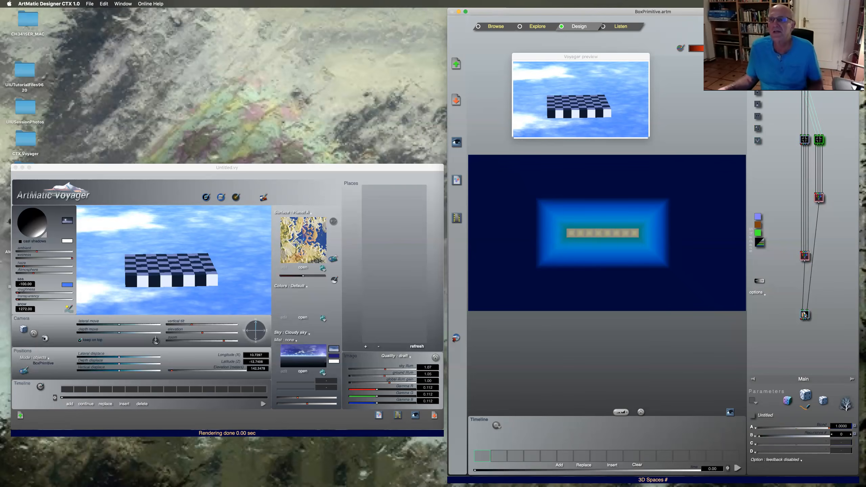
left_click(805, 82)
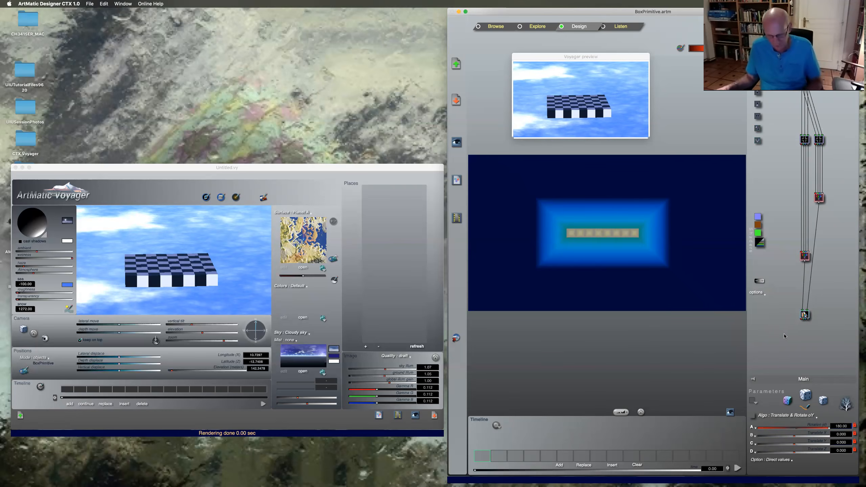
key("1")
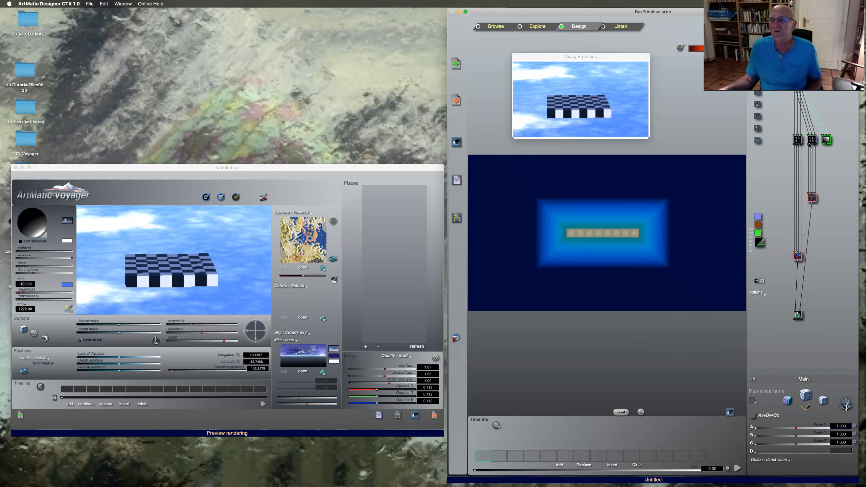
left_click(826, 141)
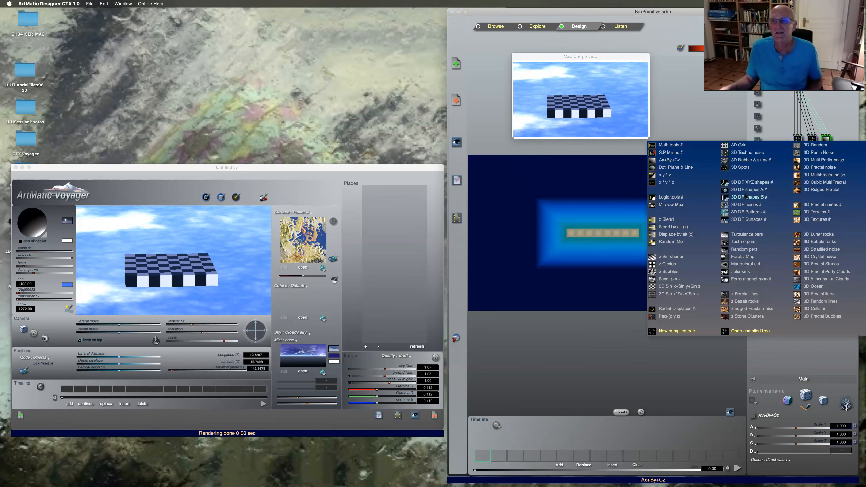
left_click(744, 184)
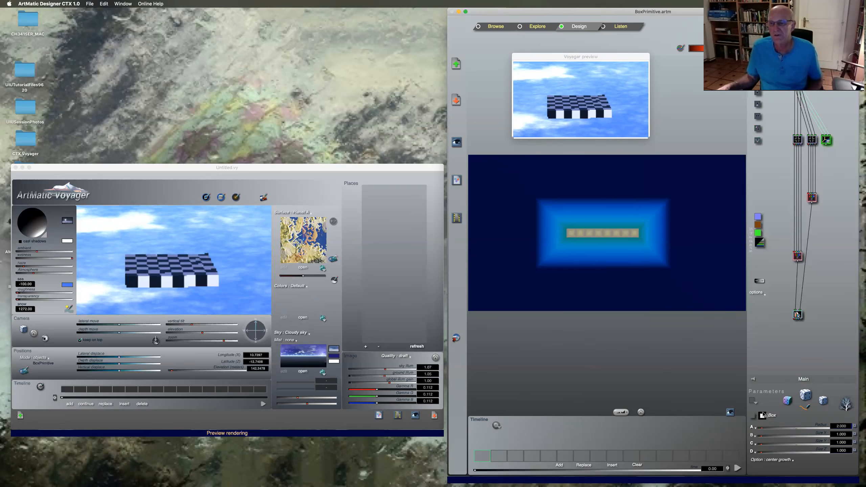
Change the new branch's shape to a cylinder and set its Size Y to 0.3.
left_click(771, 416)
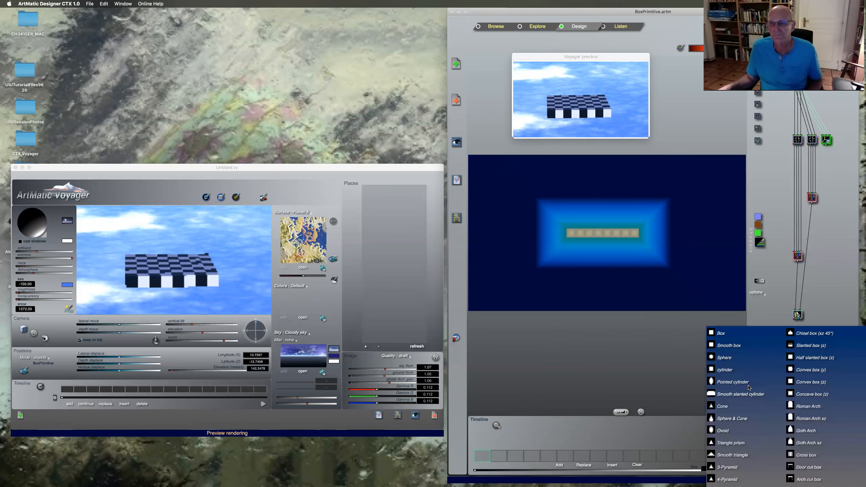
left_click(730, 369)
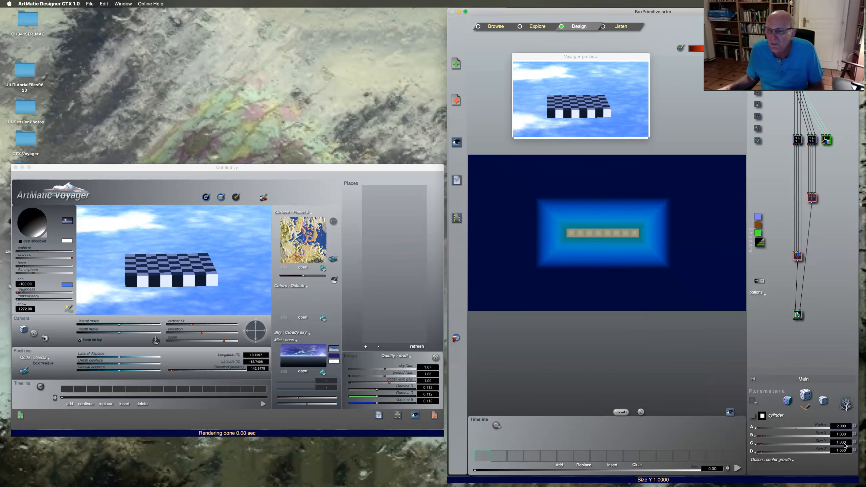
type("0.00")
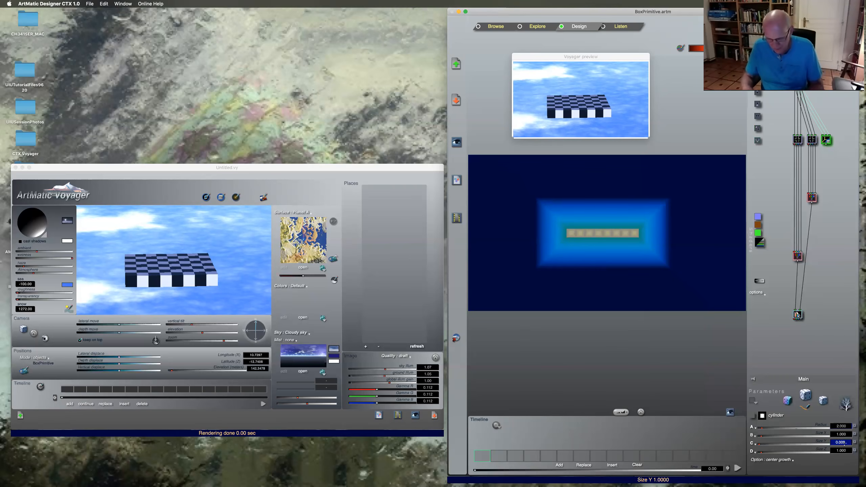
key("Return")
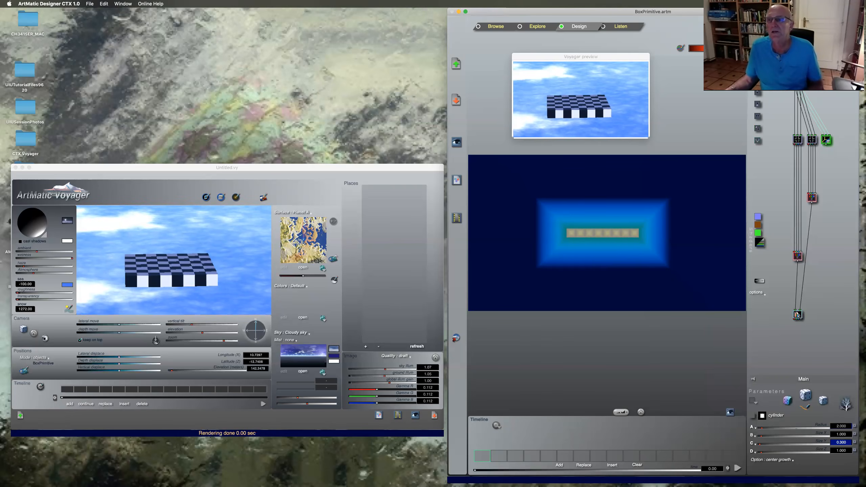
Insert a component below the cylinder, replace it with a 1 ins 4 outs Color & pass alpha component, and colour it red.
left_click(759, 93)
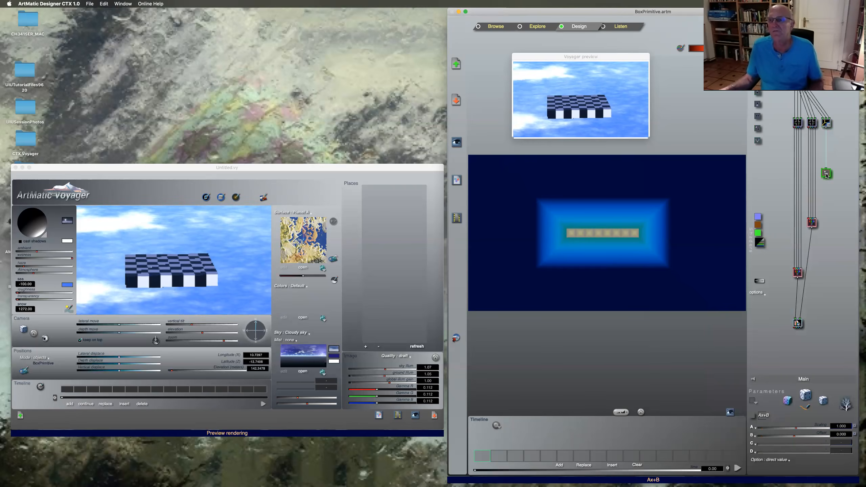
left_click(827, 175)
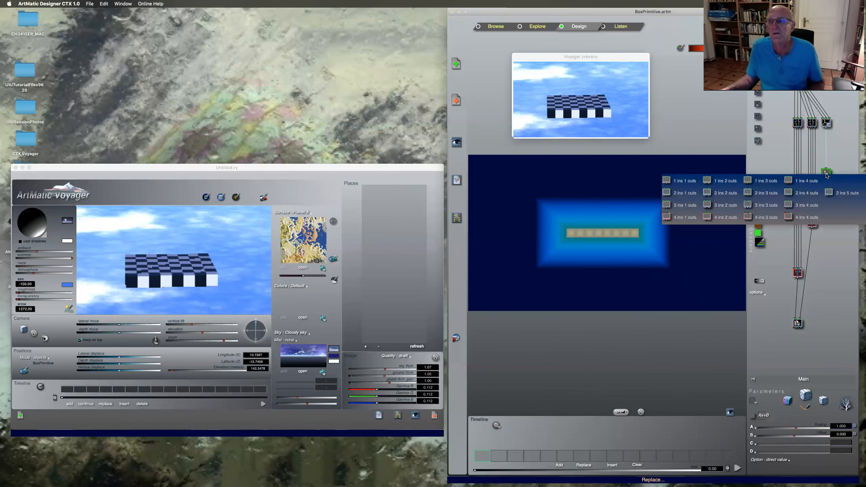
left_click(807, 181)
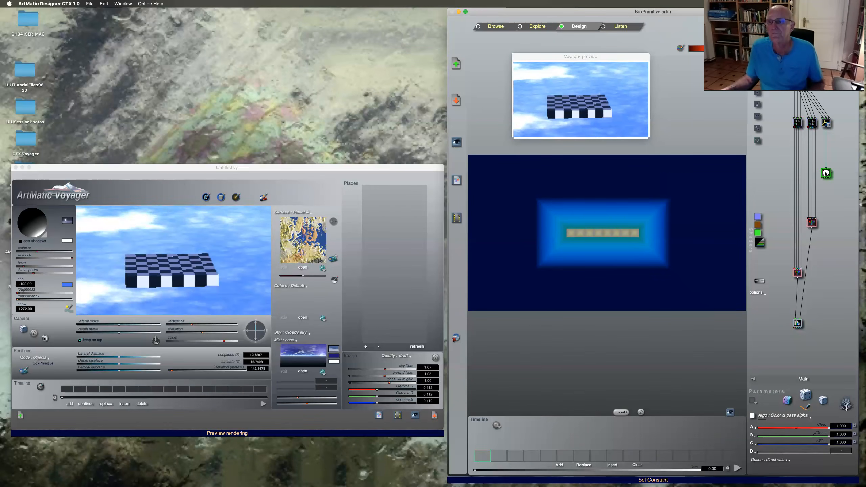
left_click(752, 416)
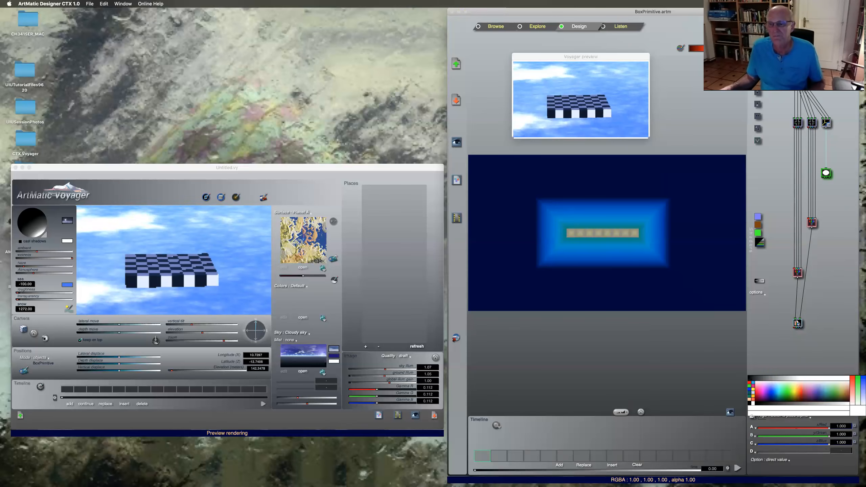
left_click(749, 383)
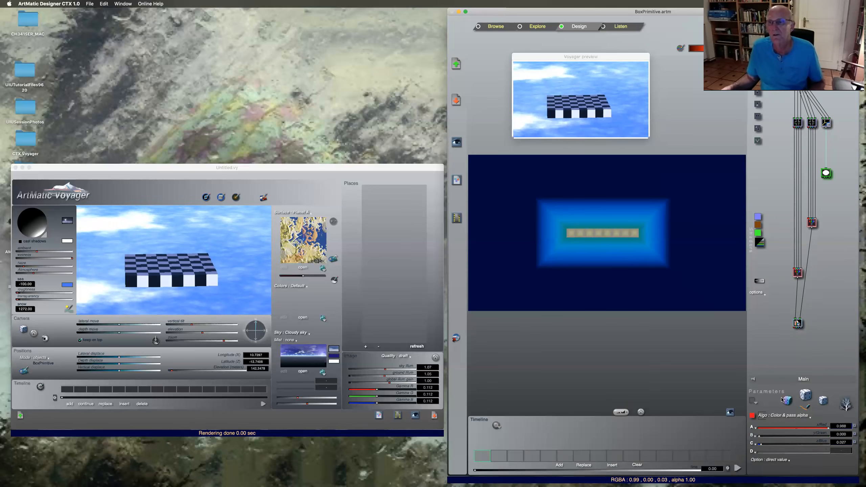
Pack the outputs of both the Packed Logic component and the cylinder's red colour component.
left_click(799, 323)
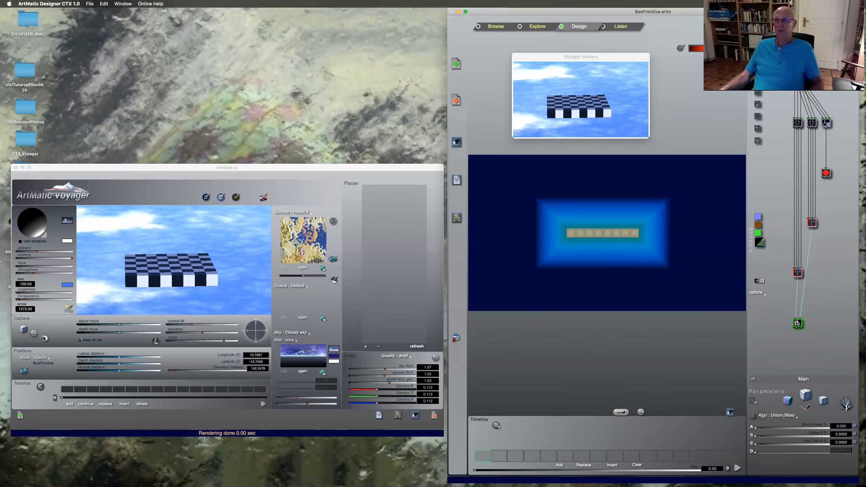
right_click(798, 72)
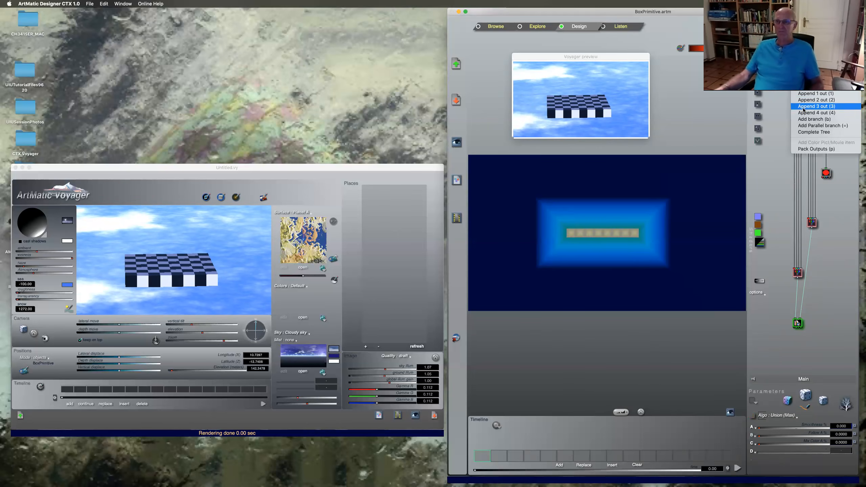
left_click(810, 149)
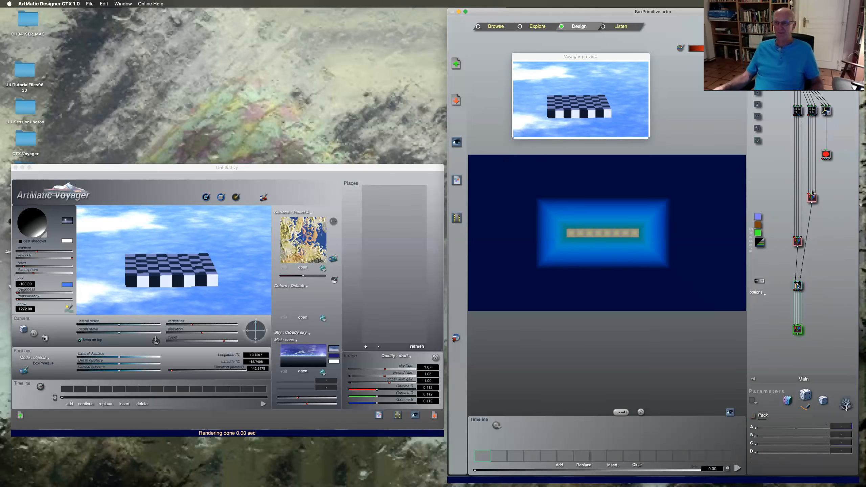
left_click(826, 155)
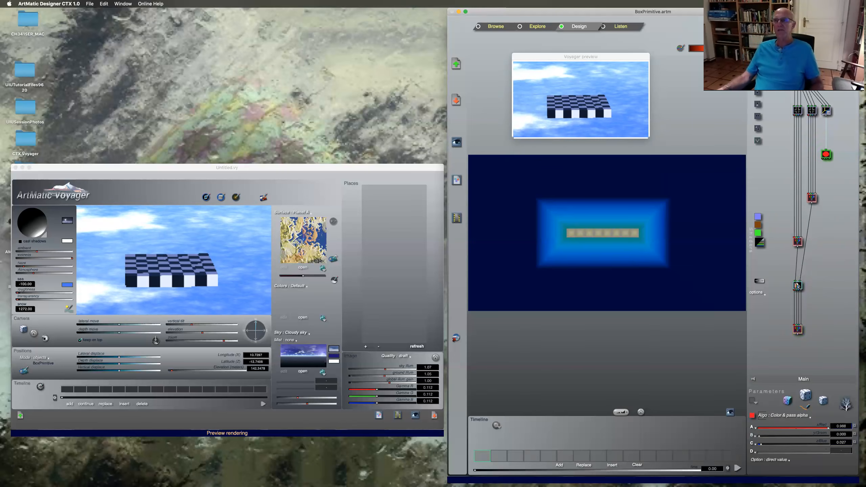
right_click(797, 70)
key("Return")
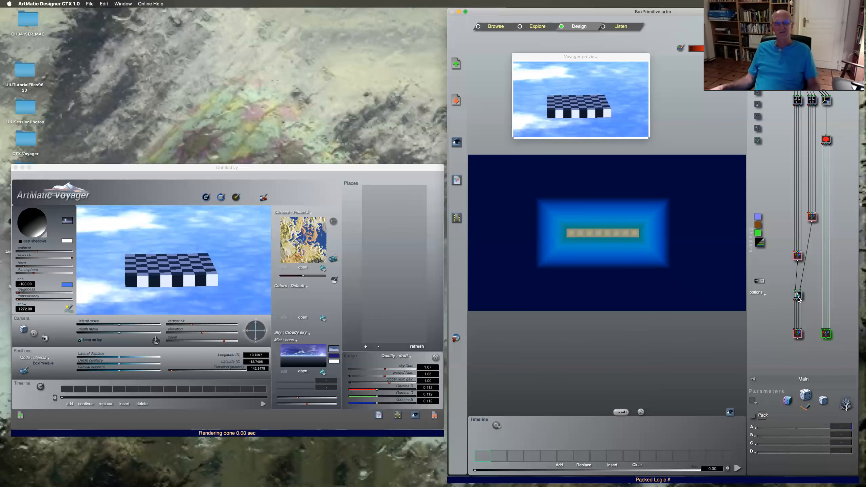
Append a component below the checkerboard branch's Pack component and replace it with Packed Logic #.
left_click(797, 334)
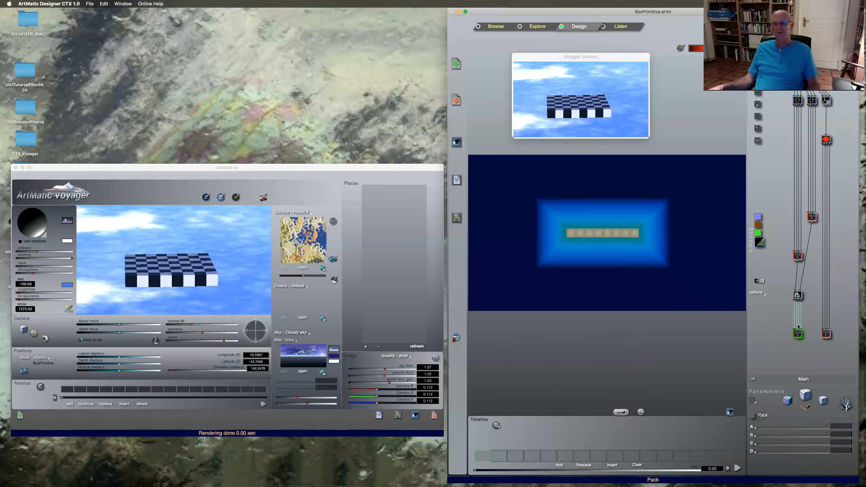
left_click(758, 93)
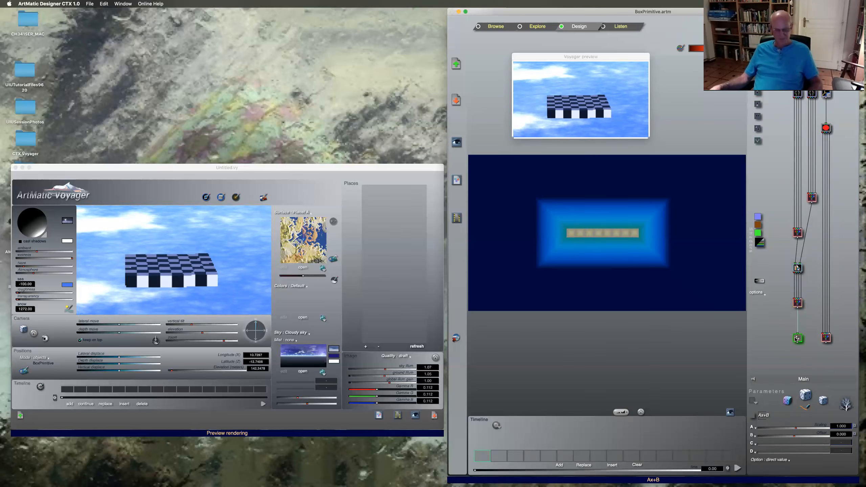
left_click(796, 338)
left_click(800, 361)
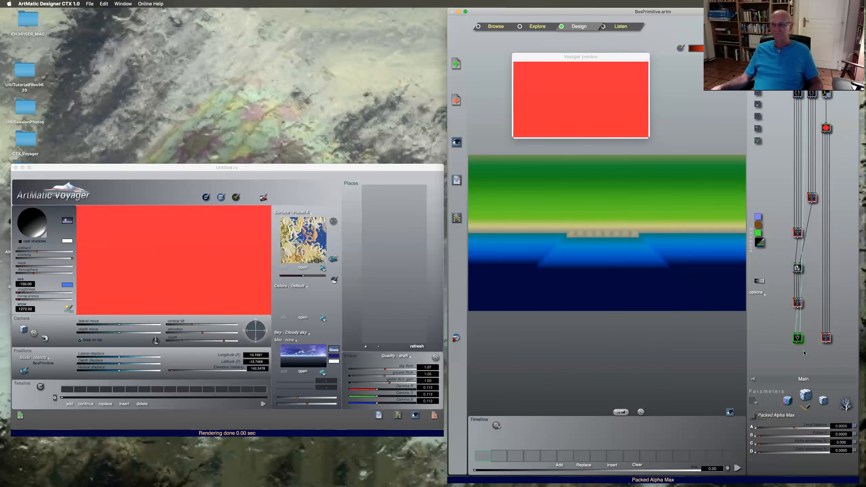
left_click(799, 341)
left_click(798, 342)
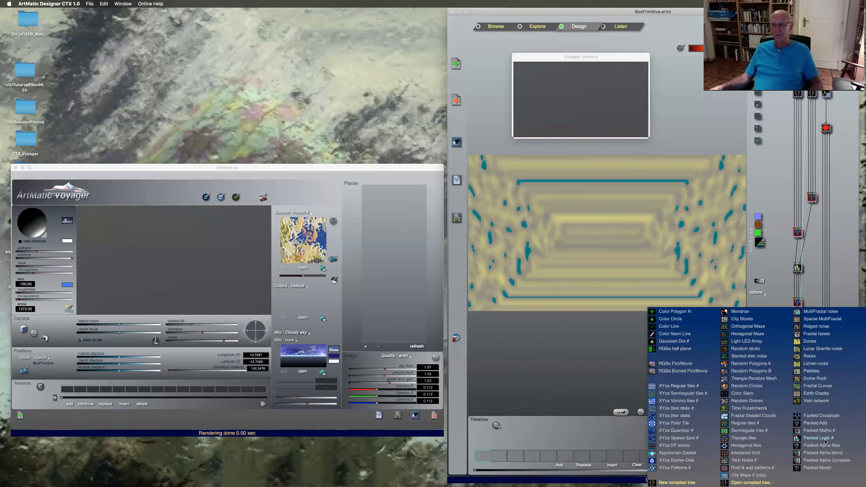
left_click(825, 440)
Connect the red cylinder's Pack component to inlet 2 of the new Packed Logic # component.
left_click(826, 337, "super")
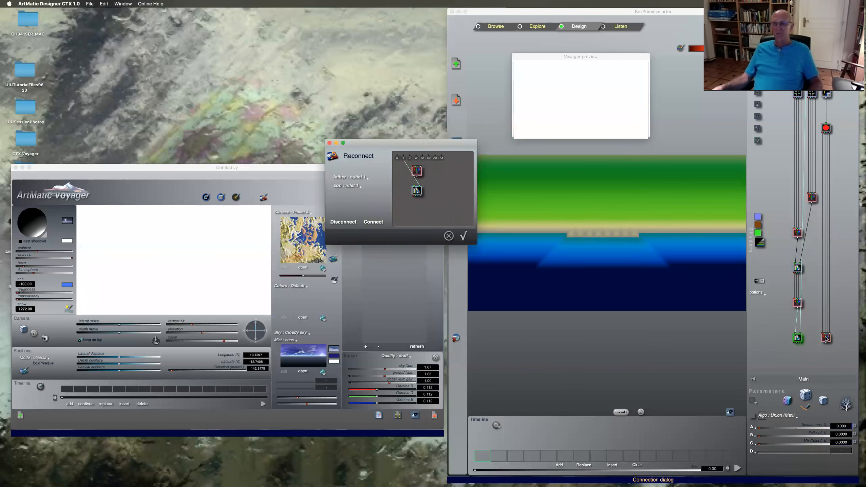
left_click(346, 186)
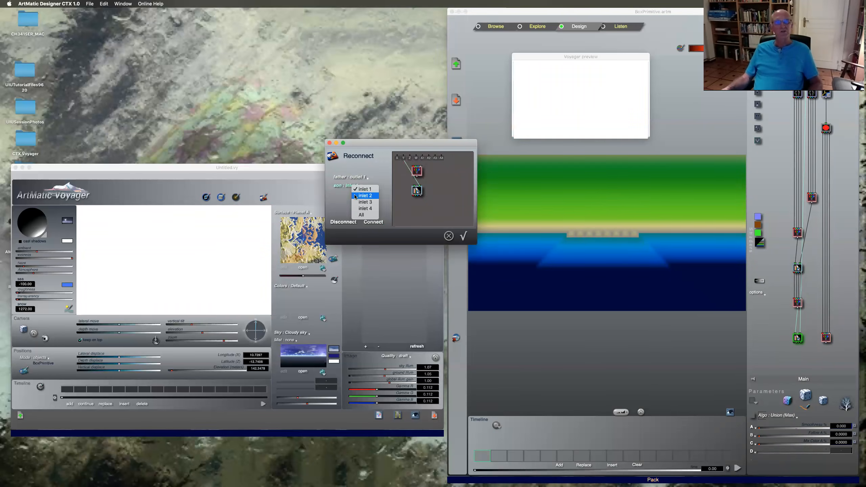
left_click(357, 196)
left_click(464, 236)
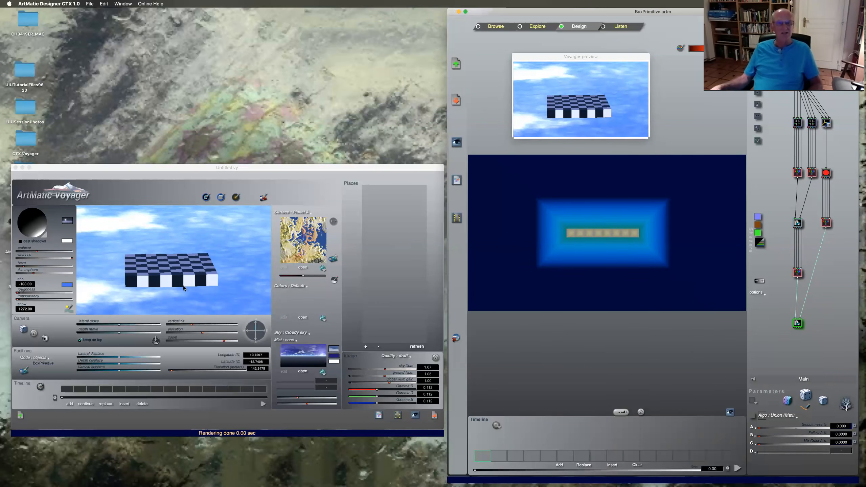
Insert a 3D Offset component above the cylinder and set its Y offset to -3.812 and X offset to -0.392.
left_click(827, 125)
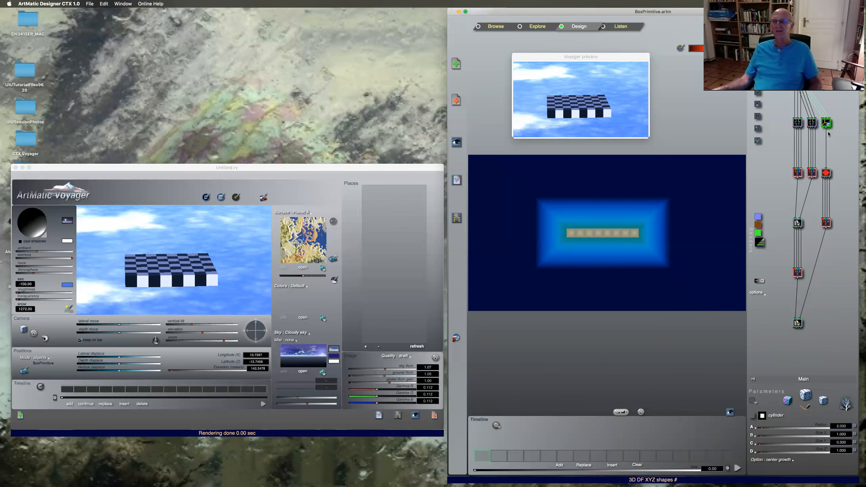
left_click(757, 106)
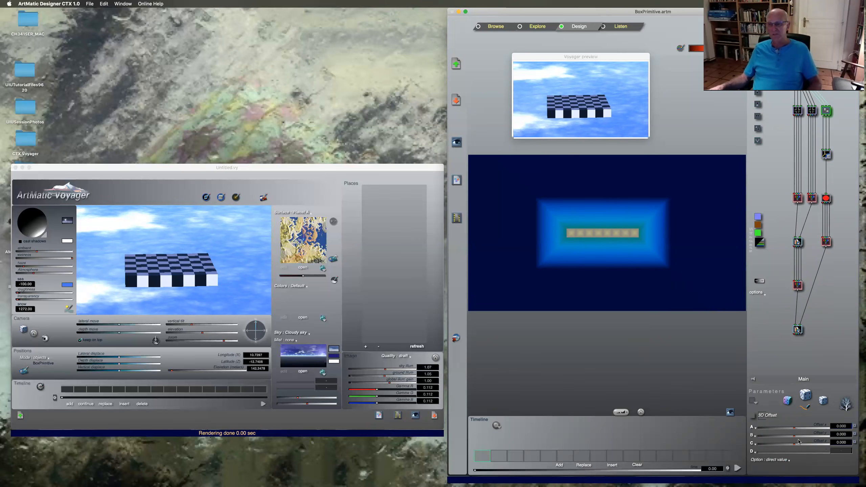
left_click_drag(793, 437, 792, 437)
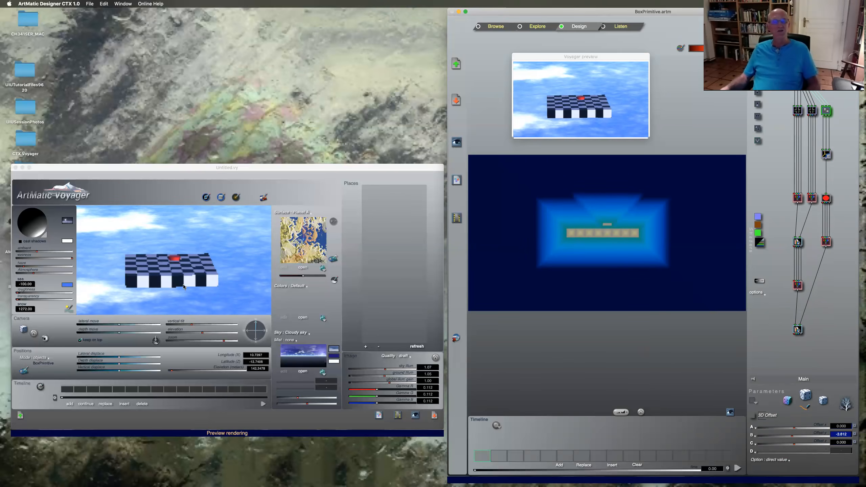
left_click_drag(120, 333, 141, 332)
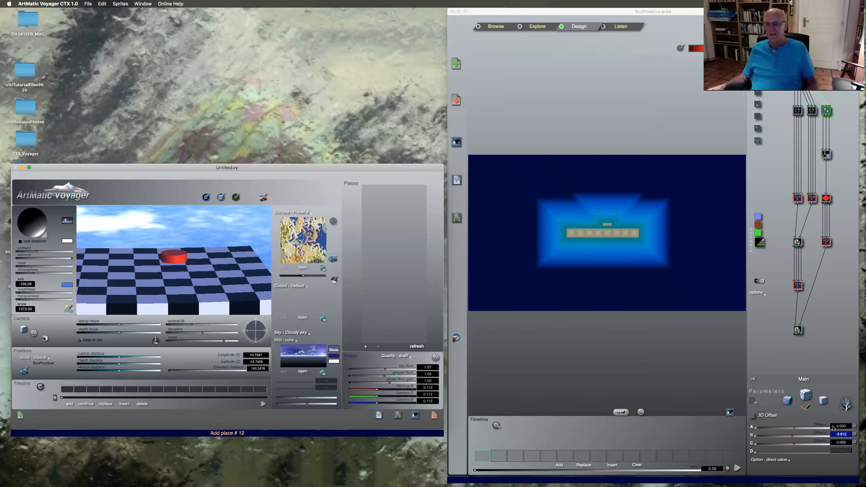
left_click_drag(793, 429, 793, 429)
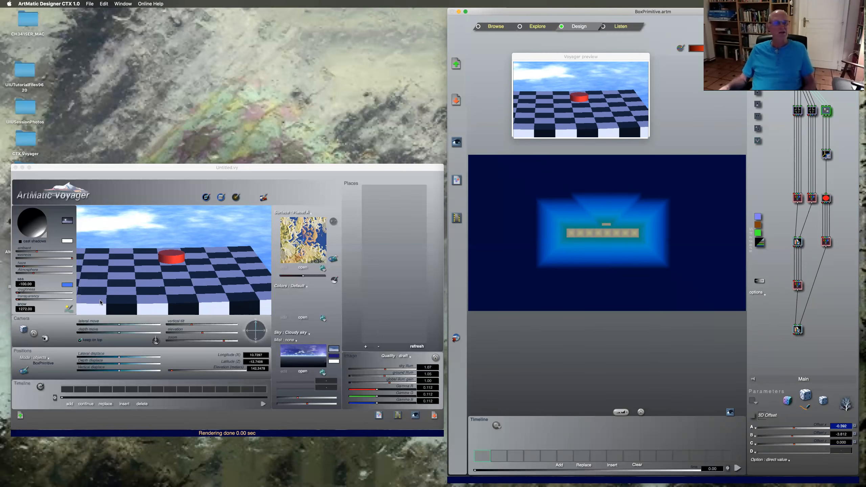
left_click(129, 299)
left_click_drag(128, 299, 131, 296)
left_click_drag(119, 332, 105, 331)
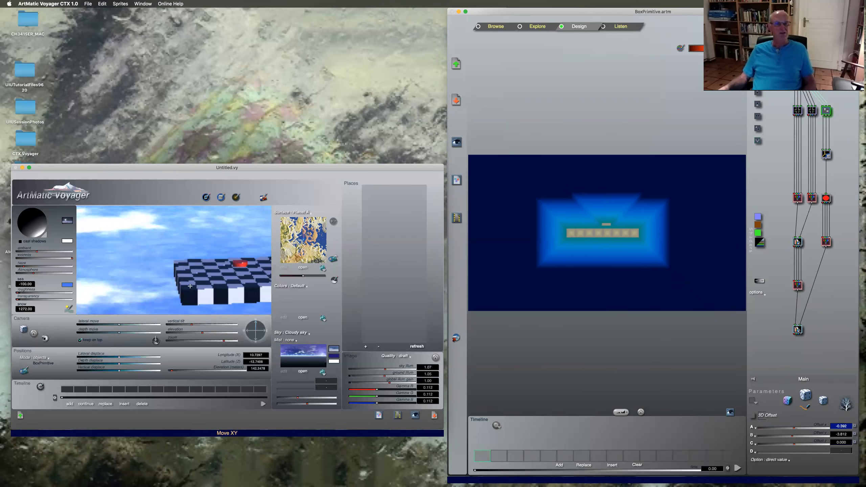
left_click_drag(220, 280, 186, 268)
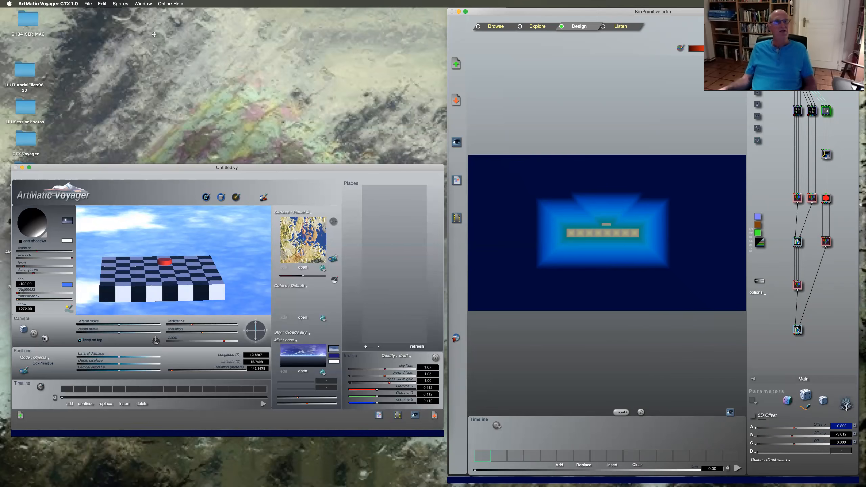
Reopen the recent scene UIUCheckerboard.vy in Voyager and open its checkerboardComplete object for editing in Designer.
left_click(90, 4)
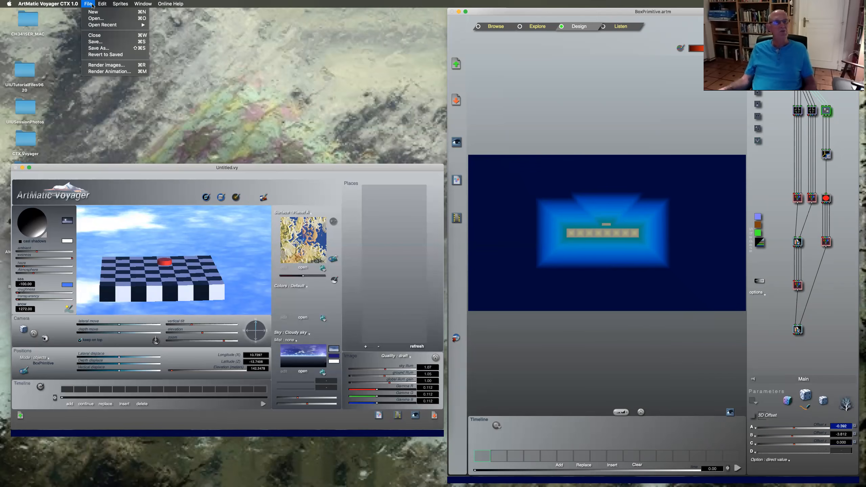
mouse_move(95, 27)
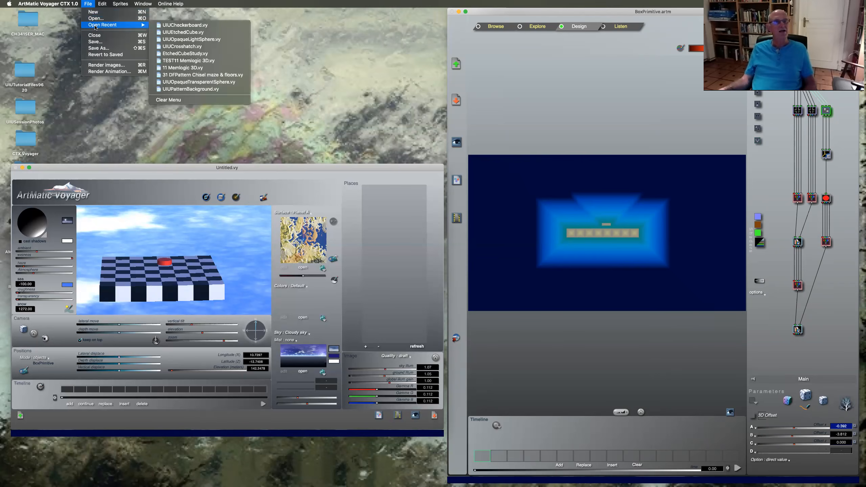
left_click(178, 26)
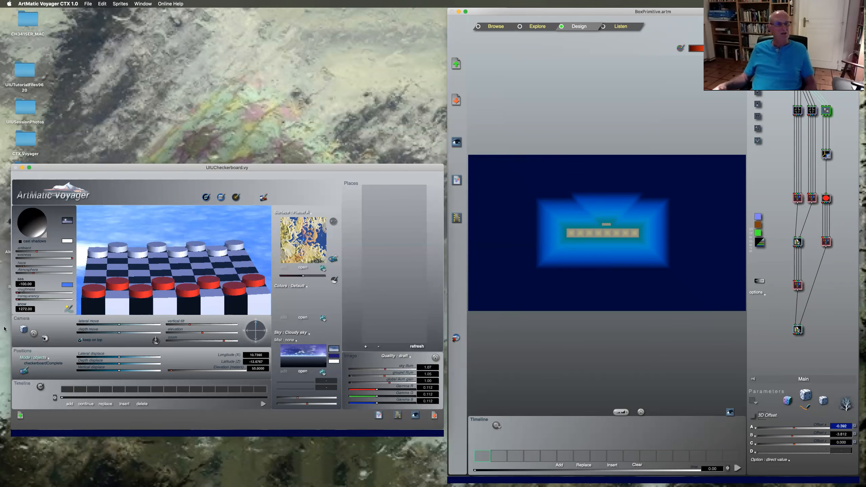
left_click(23, 371)
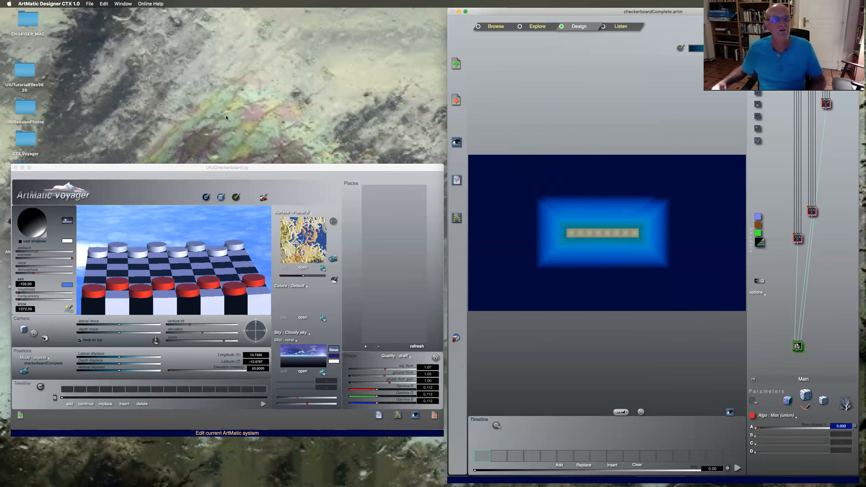
Switch to Voyager and open UIUCrosshatch.vy from the UIUCrosshatchTutorial folder inside UIUTutorialFiles9620.
left_click(140, 190)
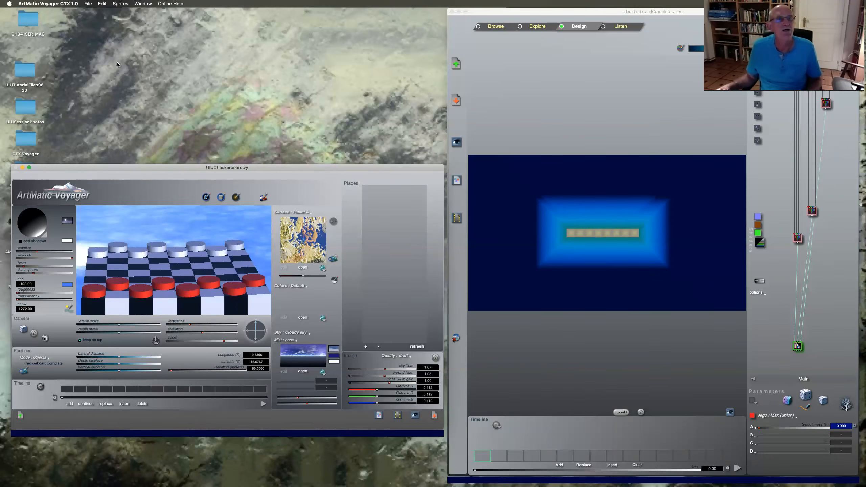
left_click(88, 4)
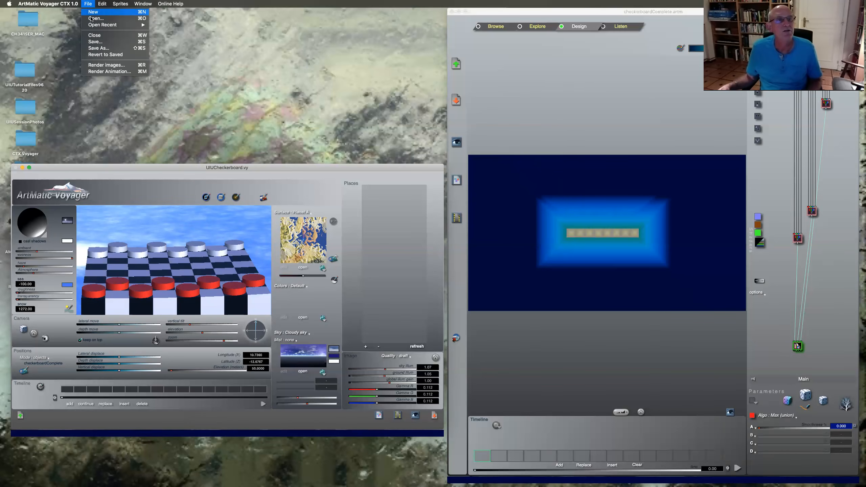
left_click(91, 18)
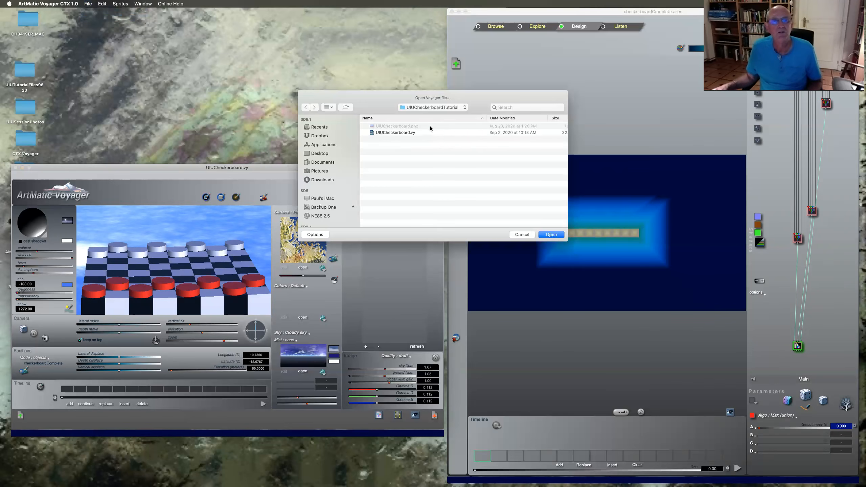
left_click(463, 108)
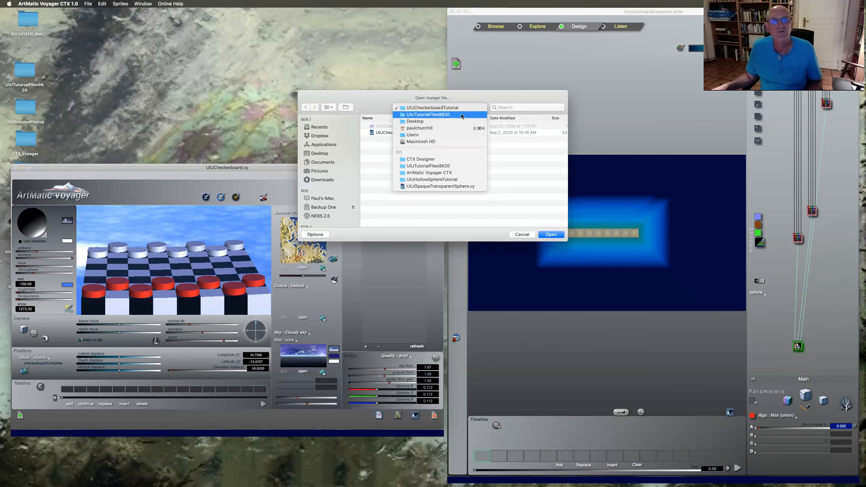
left_click(458, 115)
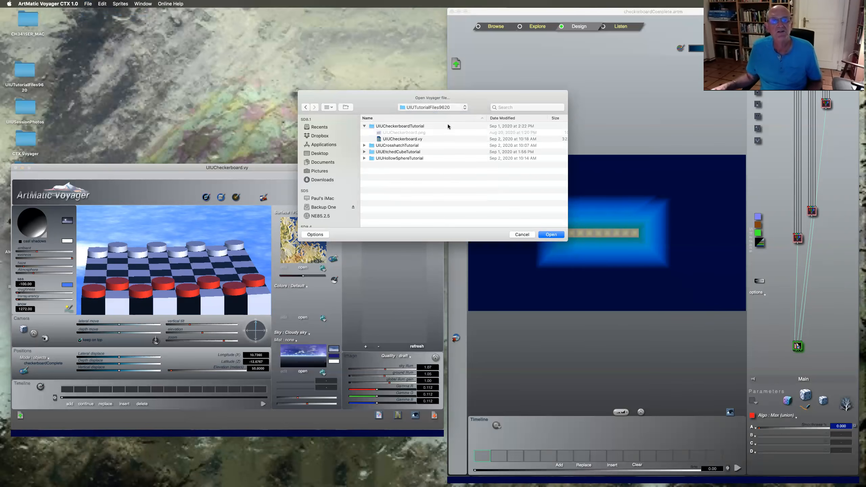
left_click(364, 126)
left_click(364, 133)
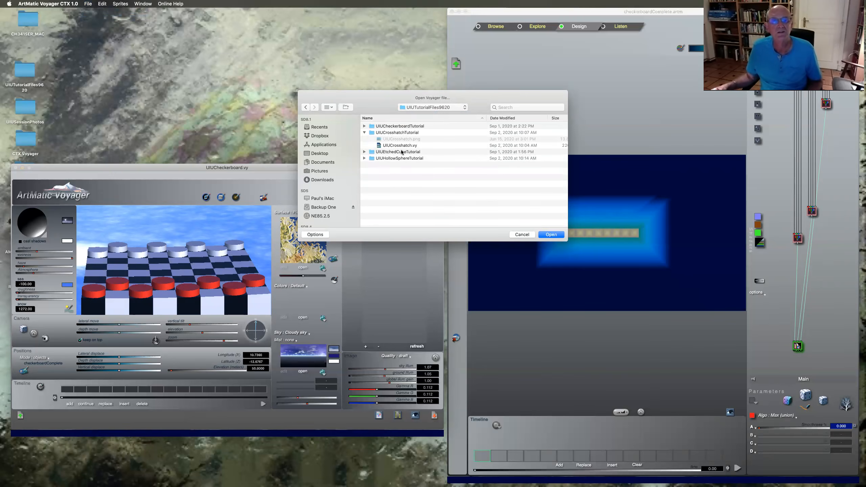
left_click(399, 146)
left_click(552, 235)
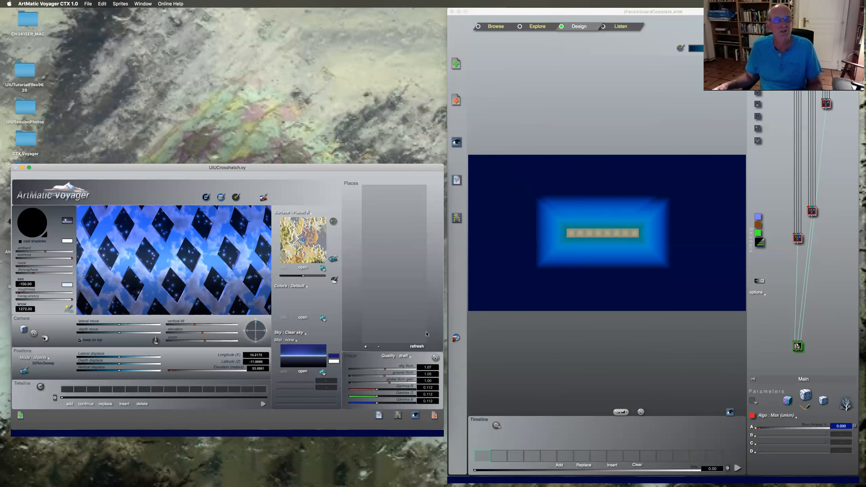
Close the crosshatch scene and create a new Voyager scene.
left_click_drag(147, 170, 147, 170)
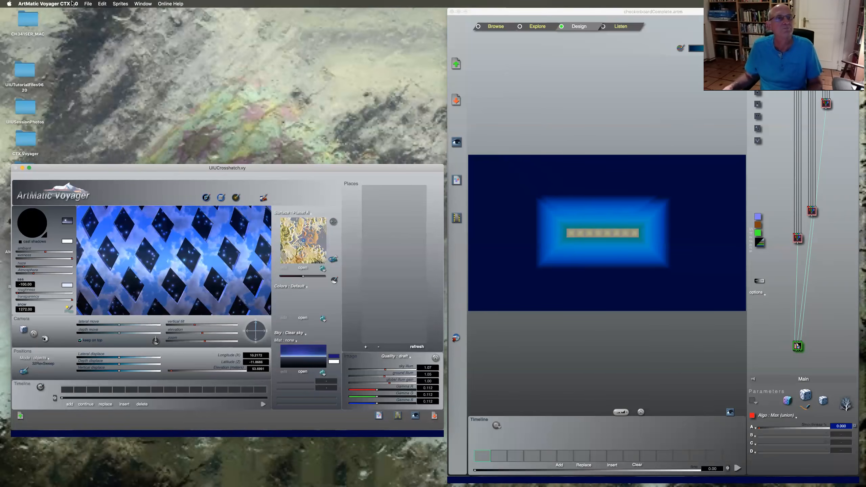
left_click(87, 4)
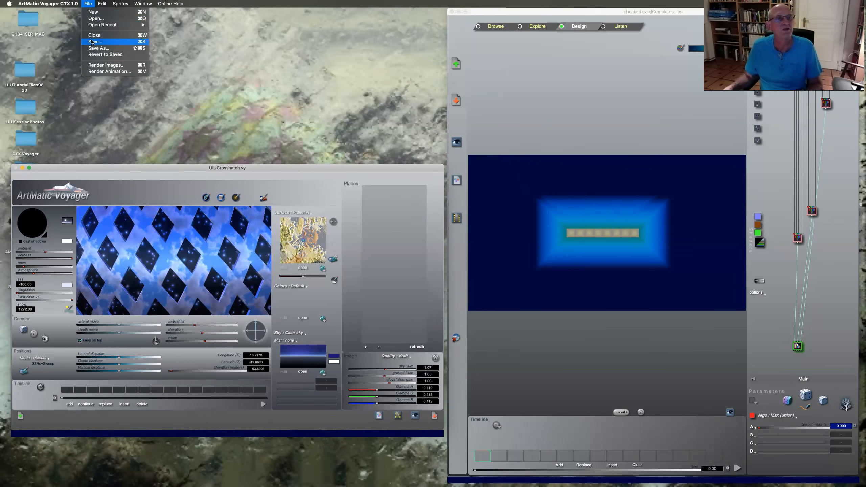
left_click(94, 35)
left_click(88, 3)
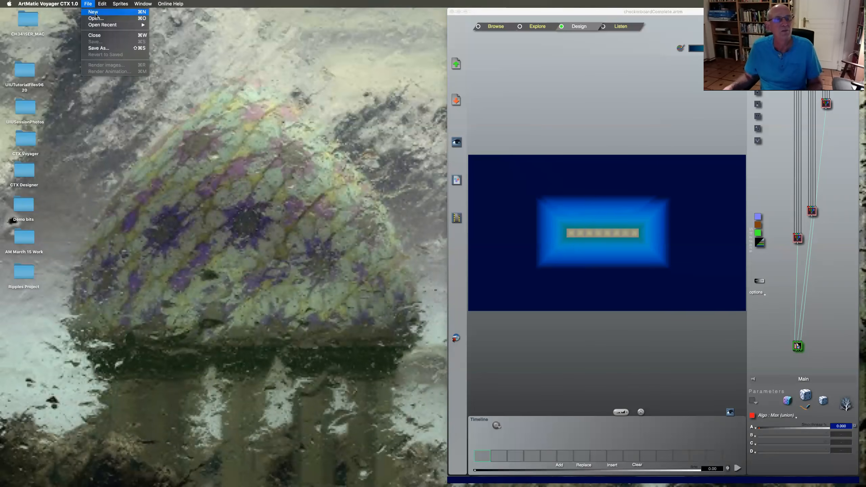
left_click(94, 13)
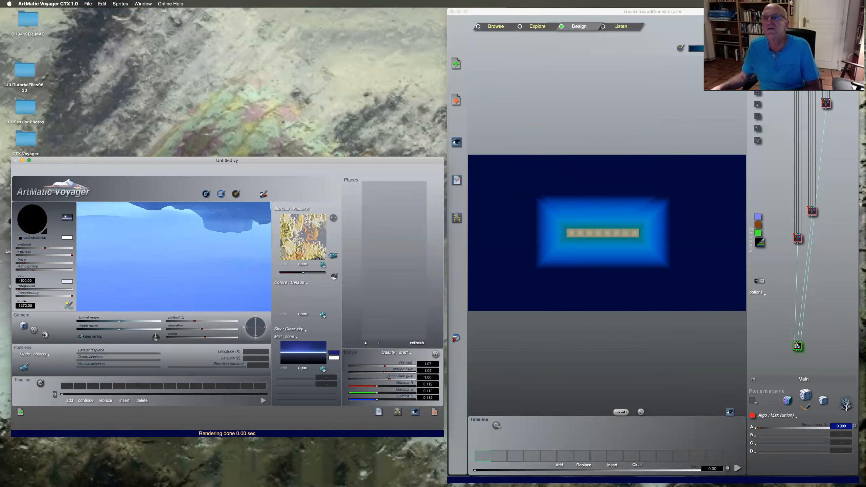
Load the DF Object basic structure in Designer and delete its bottom logic component and the branch beside Dot, Plane & Line.
left_click(757, 38)
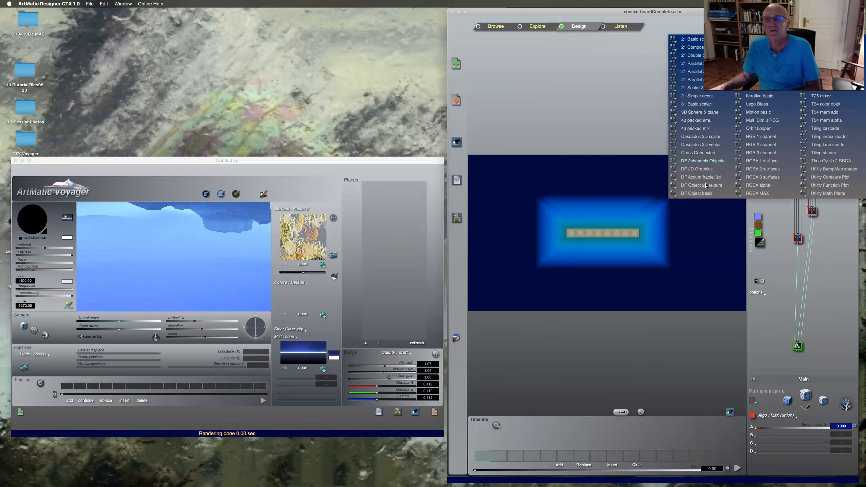
left_click(702, 194)
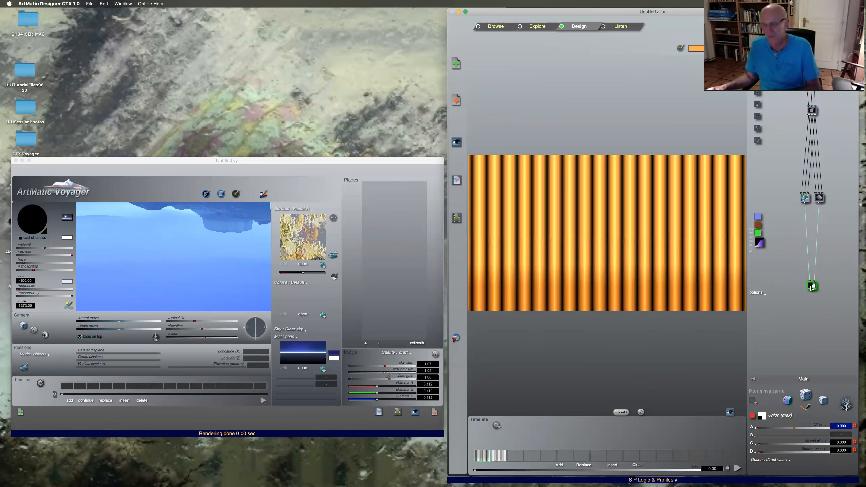
key("Delete")
key("Delete")
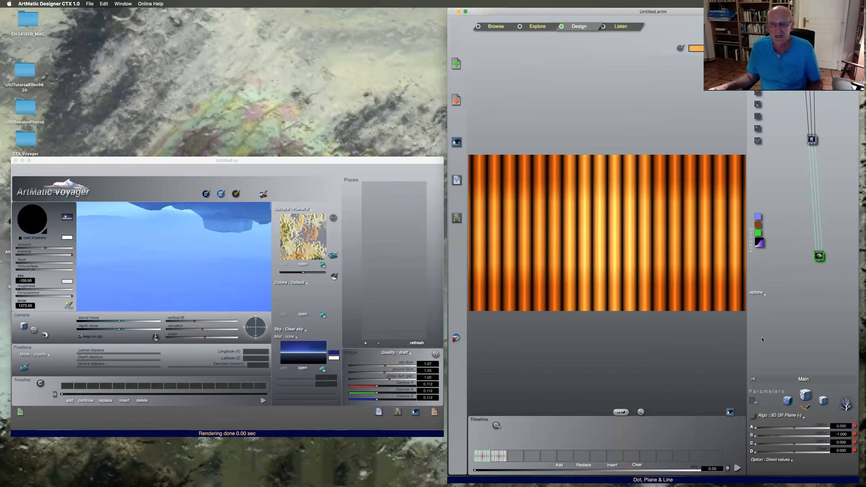
Clear the Designer timeline's keyframes and set the main shading to Geographic clut.
left_click(637, 465)
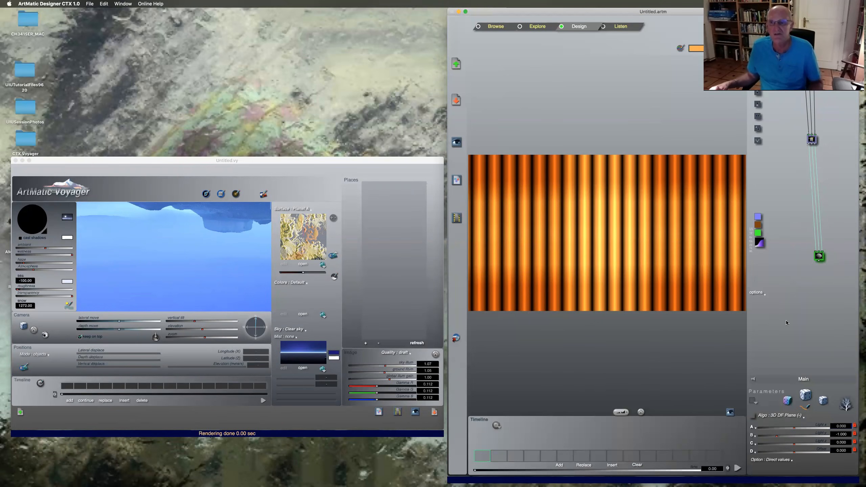
left_click(760, 247)
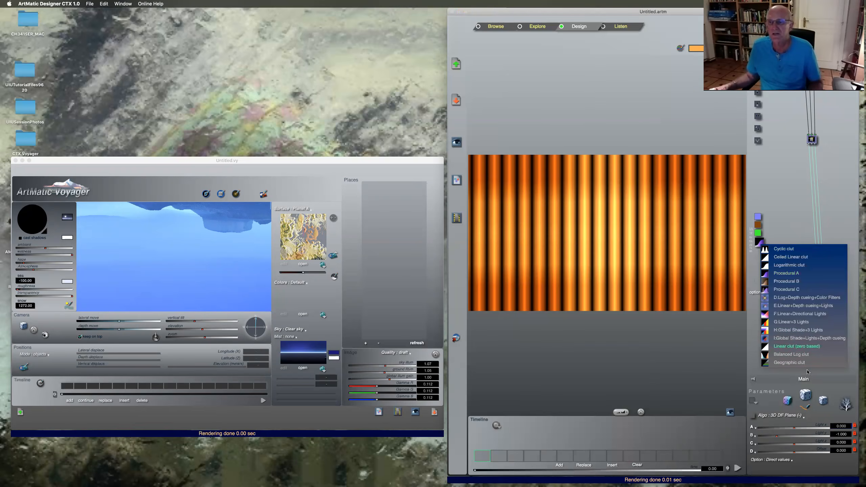
left_click(789, 363)
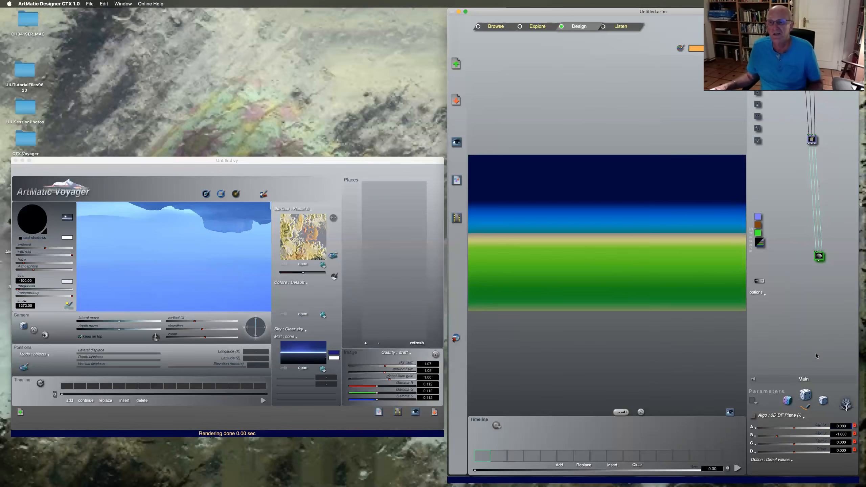
Replace the 3D DF Plane component at the end of the tree with the Revolution & Sweeps # component.
right_click(819, 257)
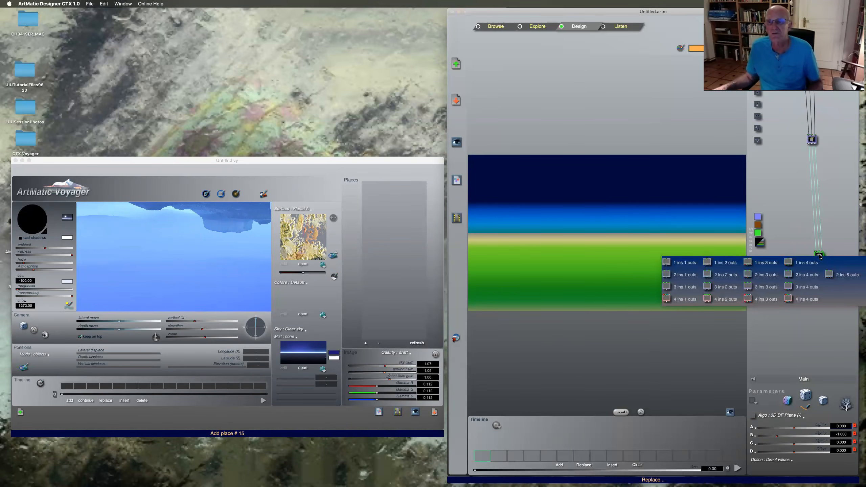
left_click(716, 277)
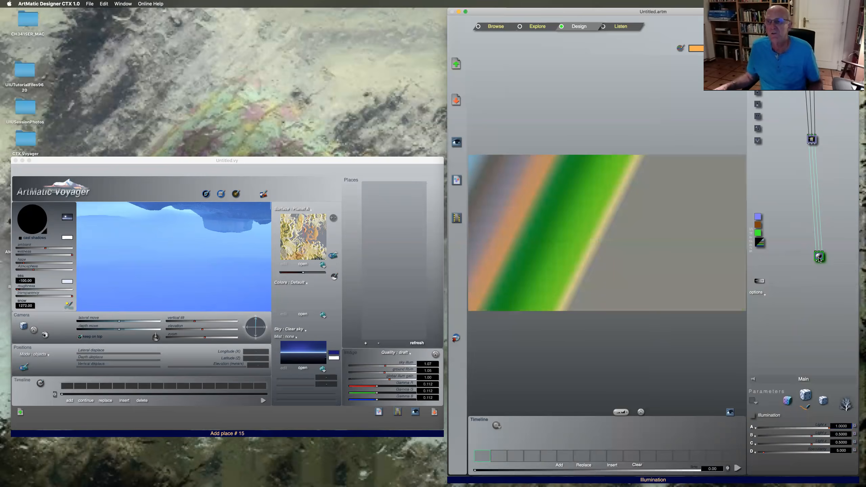
left_click(819, 258)
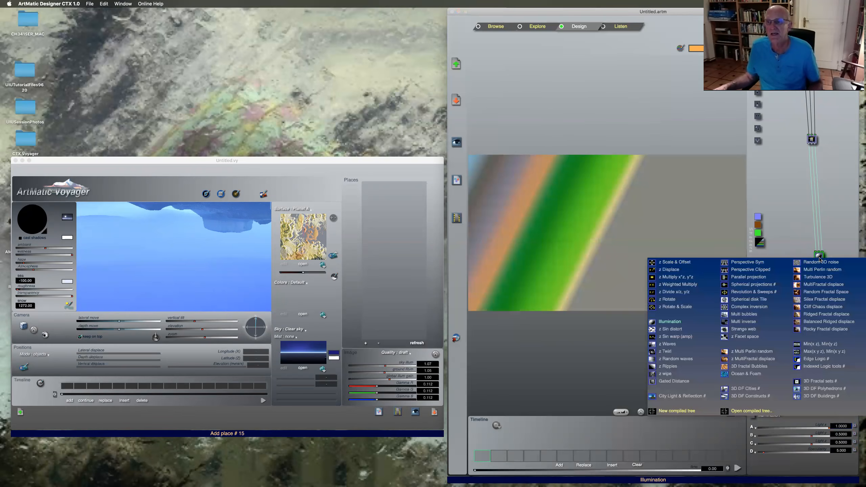
left_click(752, 293)
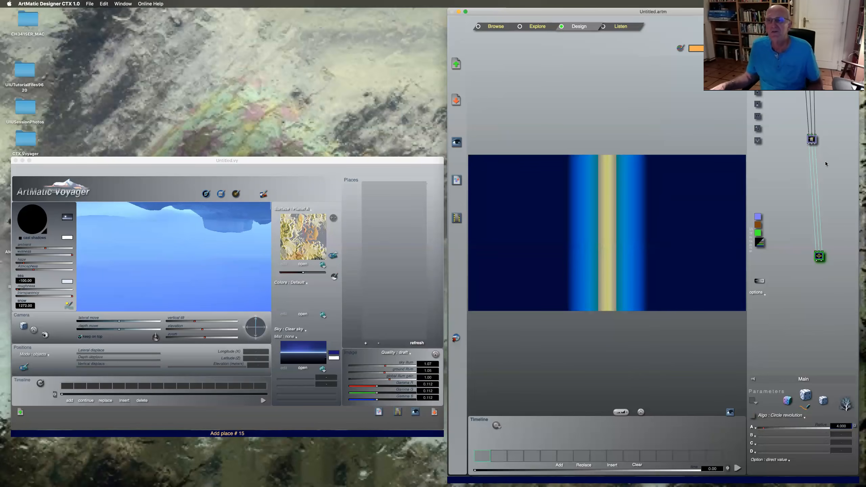
Add a component with 2 ins and 1 out below the revolution component and set its profile shape to Rectangle.
left_click(759, 93)
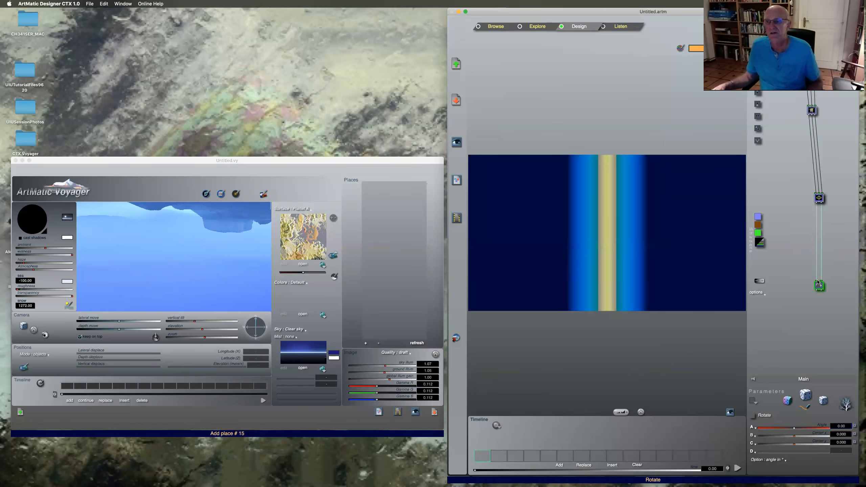
left_click(820, 289)
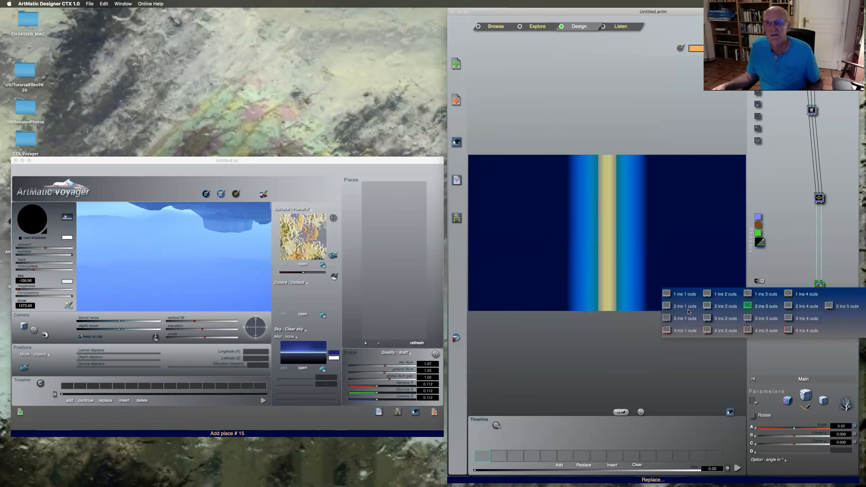
left_click(682, 310)
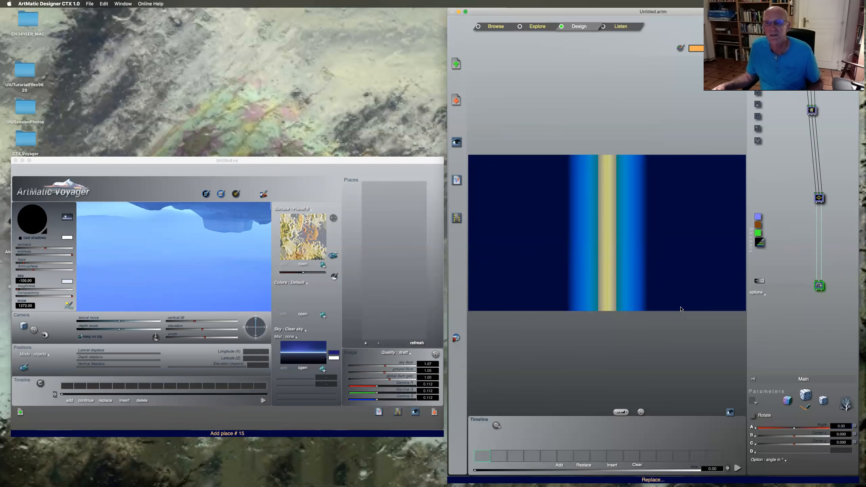
left_click(820, 289)
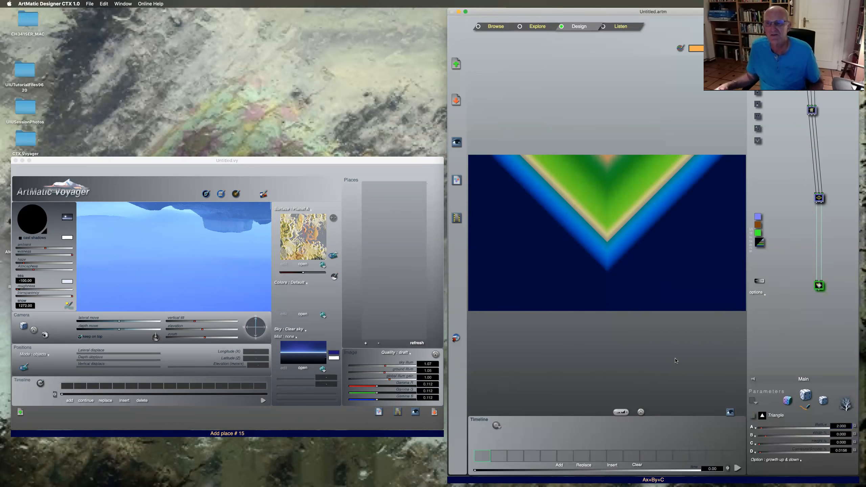
left_click(675, 358)
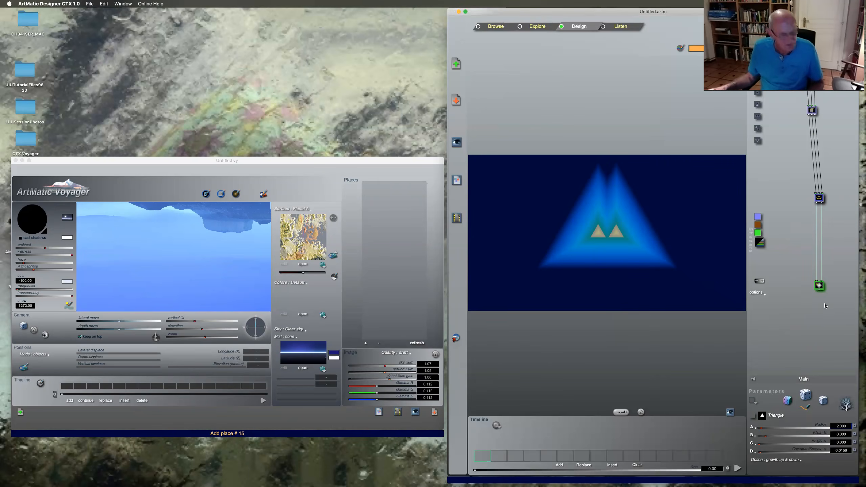
left_click(776, 416)
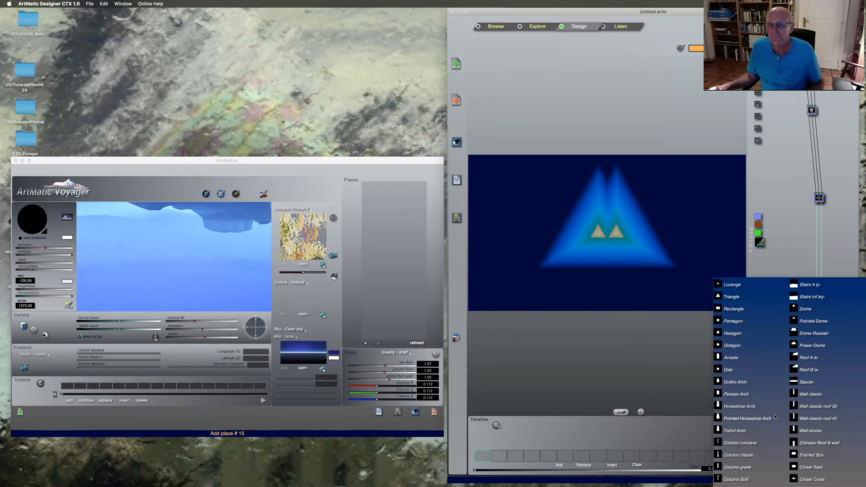
left_click(736, 310)
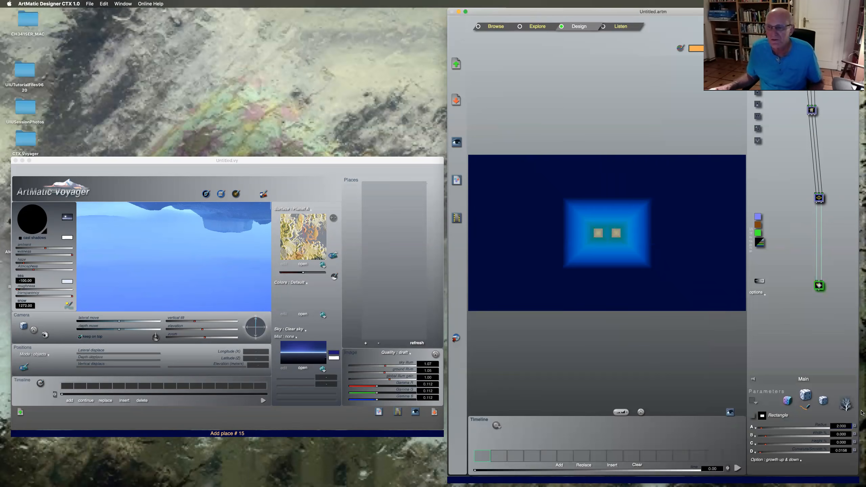
Set the rectangle profile's width % to -0.555 and its height % to 10.
left_click(848, 436)
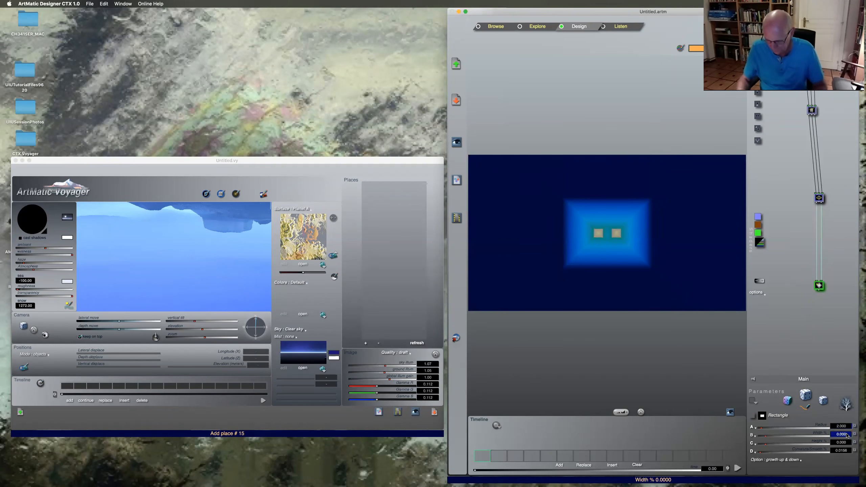
type("-0.550")
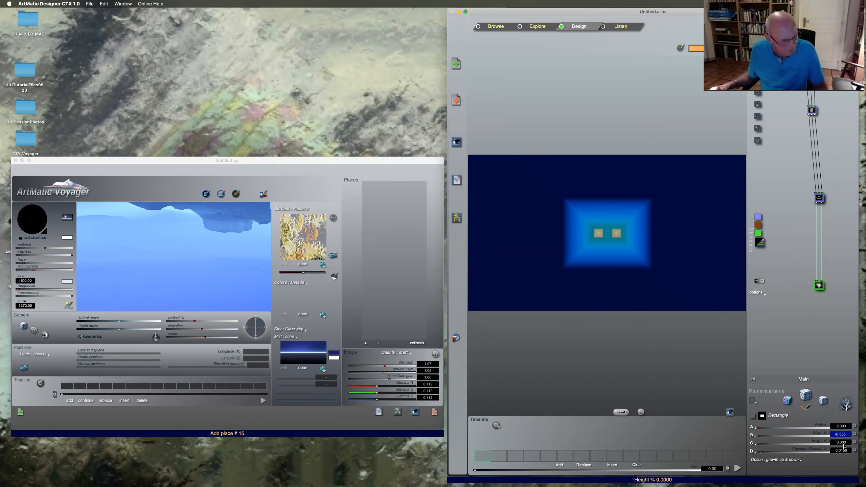
left_click(842, 443)
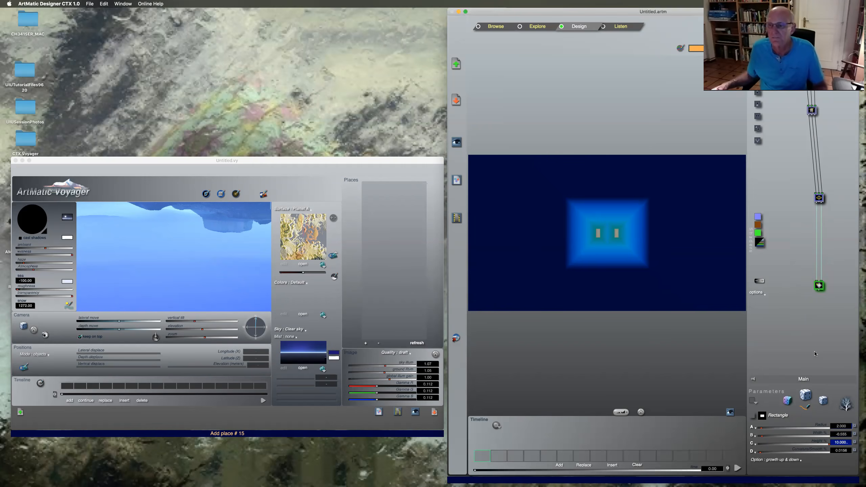
key("Return")
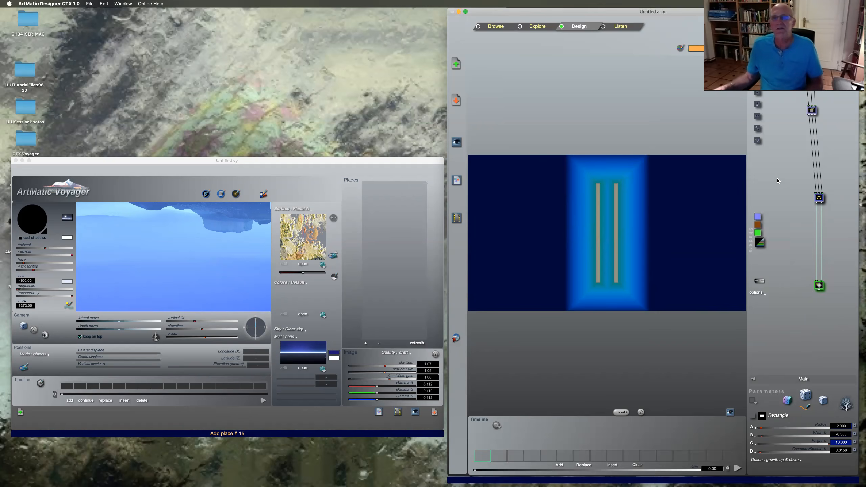
Save the structure as Rectangle.artm in the CTX Designer folder.
left_click(88, 4)
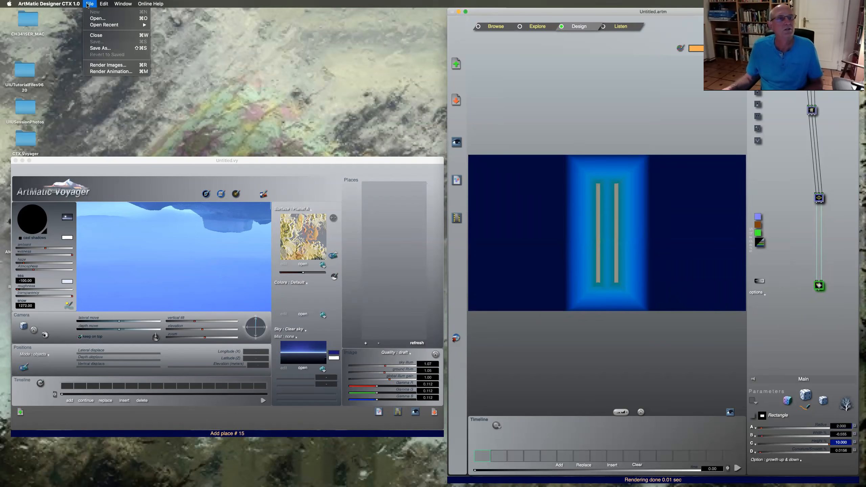
left_click(100, 48)
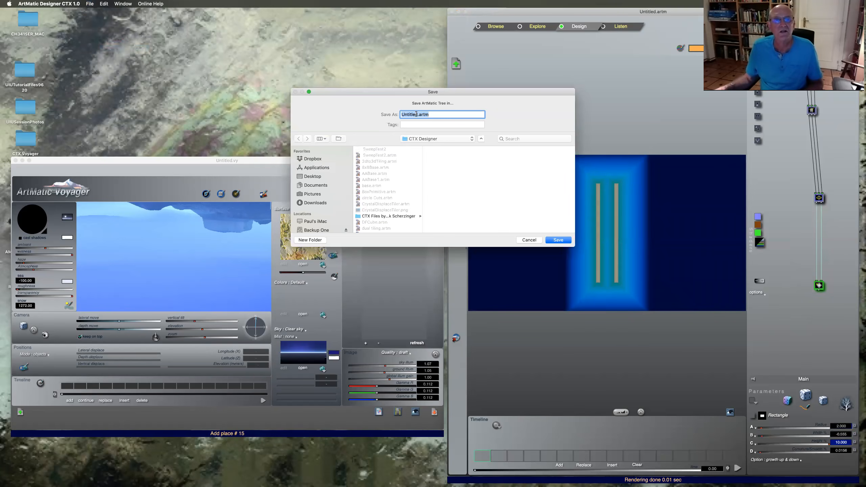
left_click(419, 114)
left_click_drag(418, 114, 382, 116)
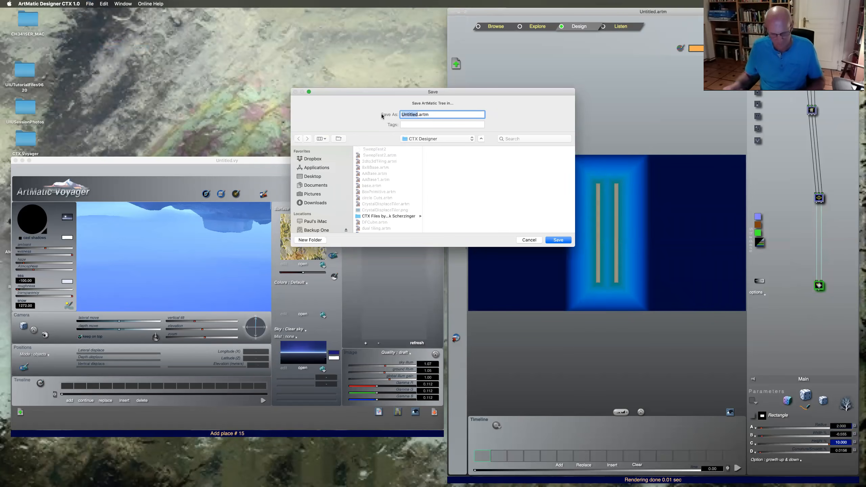
type("Rectan")
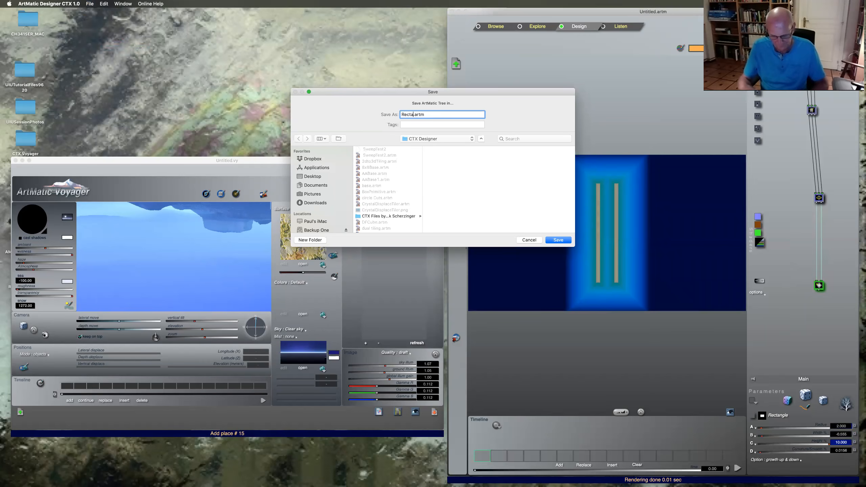
type("gle")
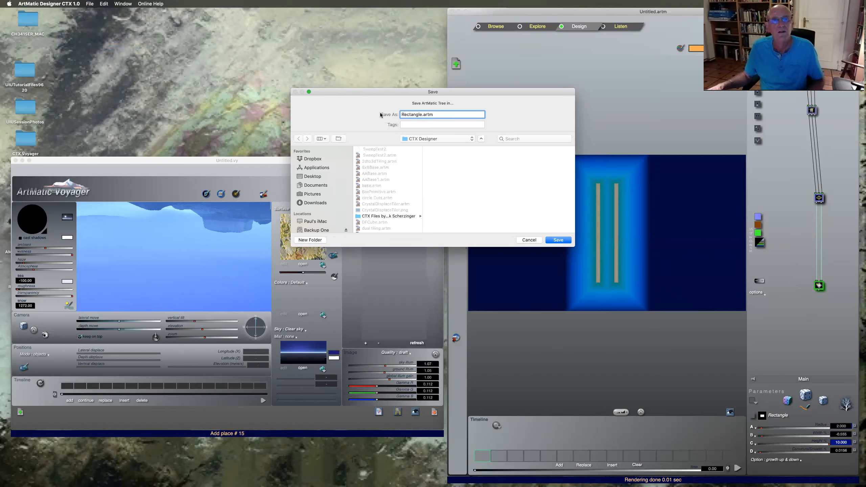
left_click(559, 240)
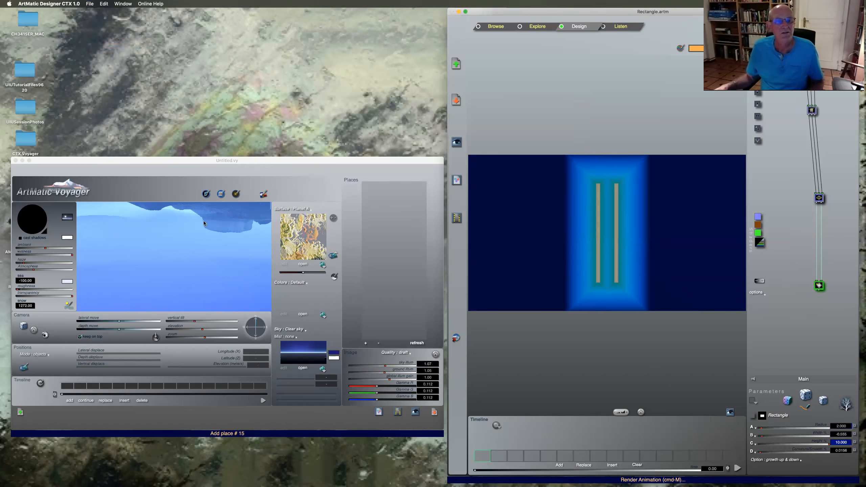
Switch to Voyager and load Rectangle.artm as a DF object in the untitled scene.
left_click(158, 189)
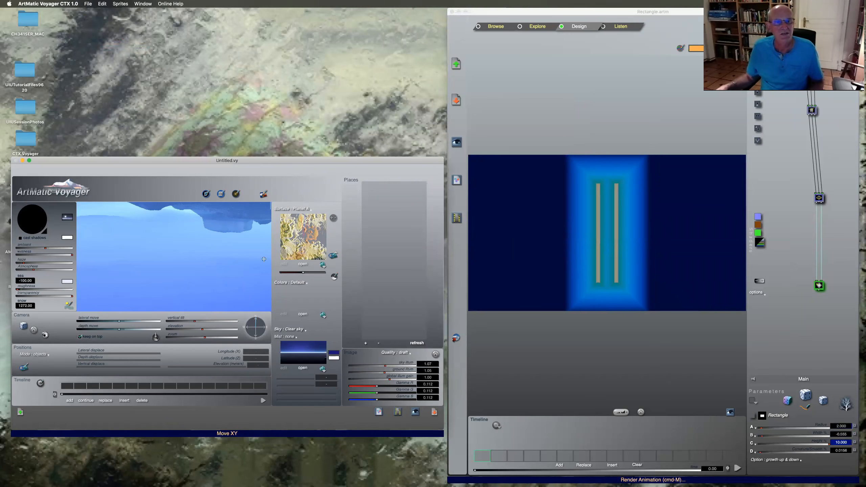
left_click(221, 193)
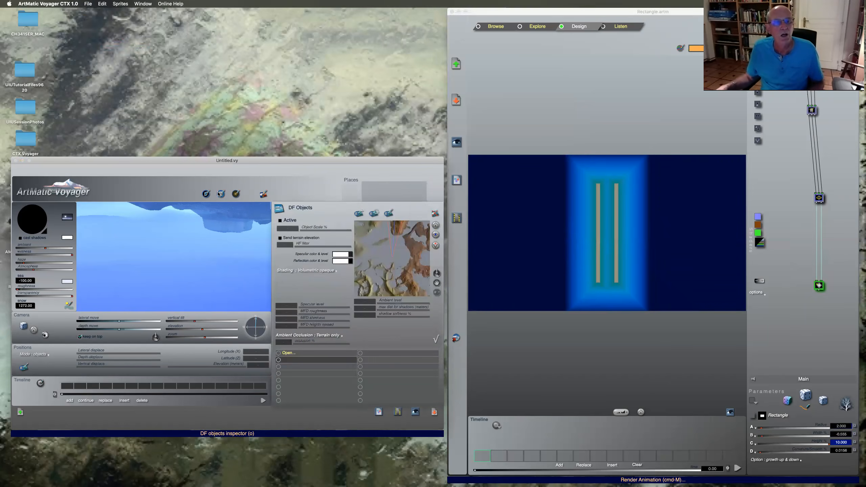
left_click(286, 354)
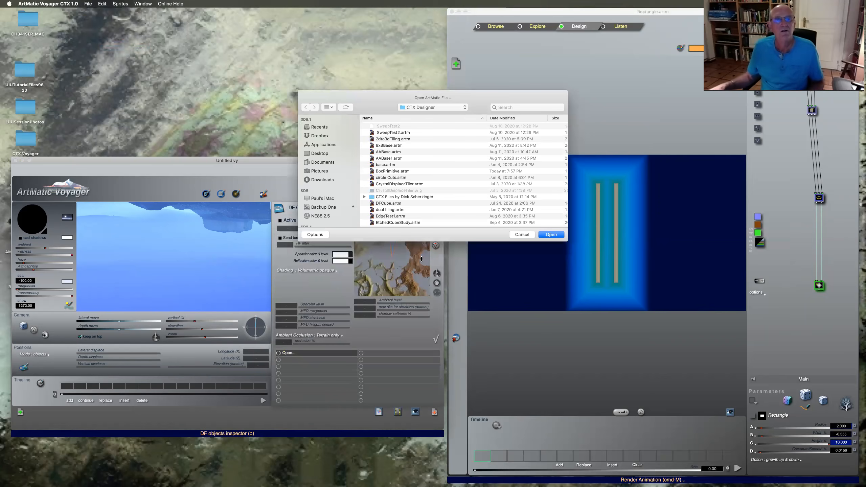
scroll(408, 197, "down", 5)
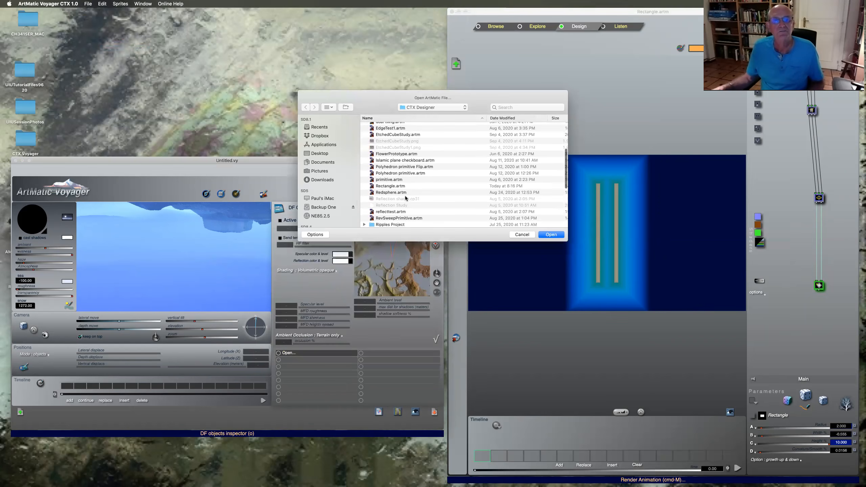
left_click(392, 187)
left_click(551, 235)
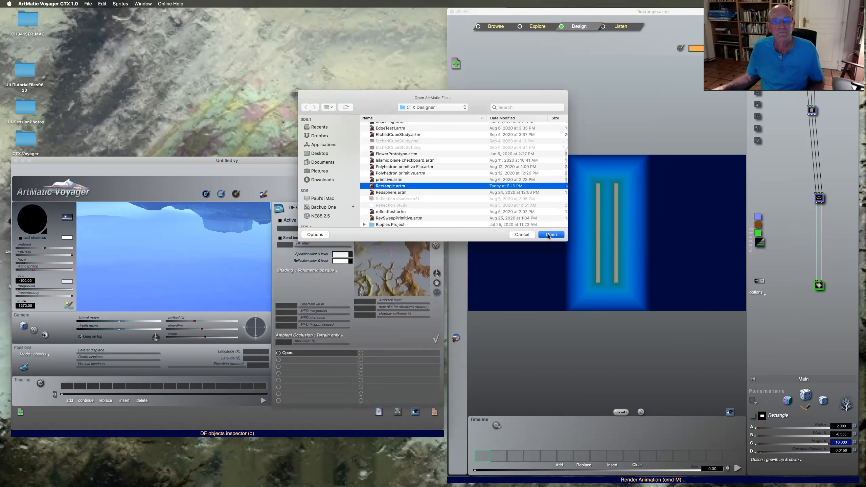
left_click_drag(119, 321, 118, 321)
left_click_drag(194, 321, 203, 321)
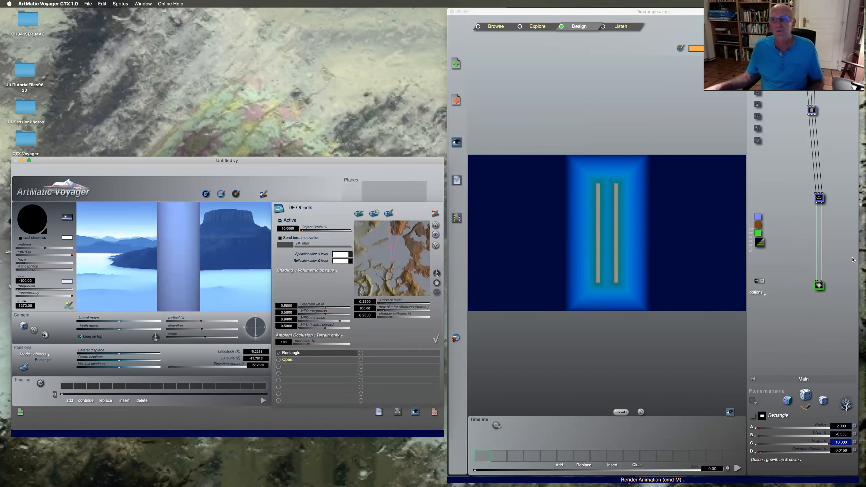
Switch to Designer and set the Circle revolution component's algorithm to Rectangle & 4 squares.
left_click(819, 198)
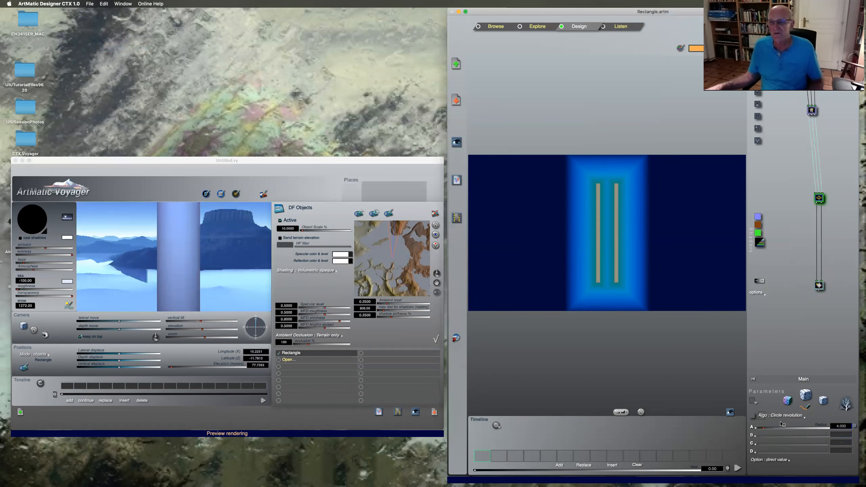
left_click(782, 416)
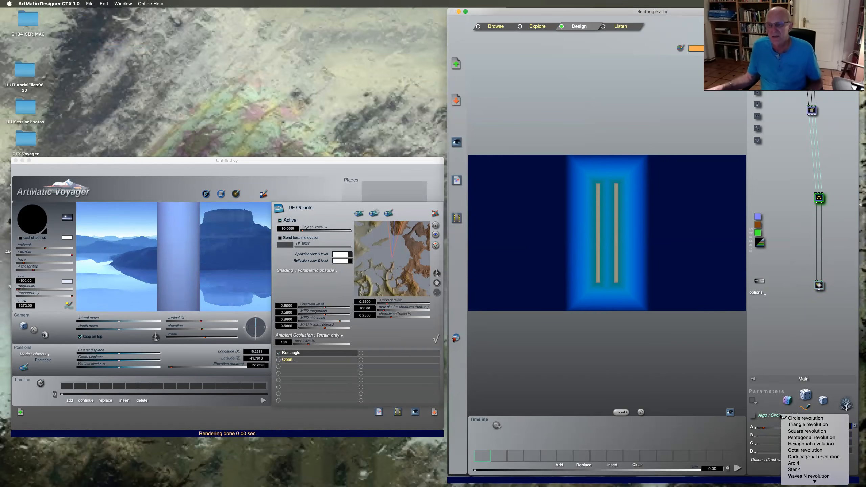
mouse_move(813, 482)
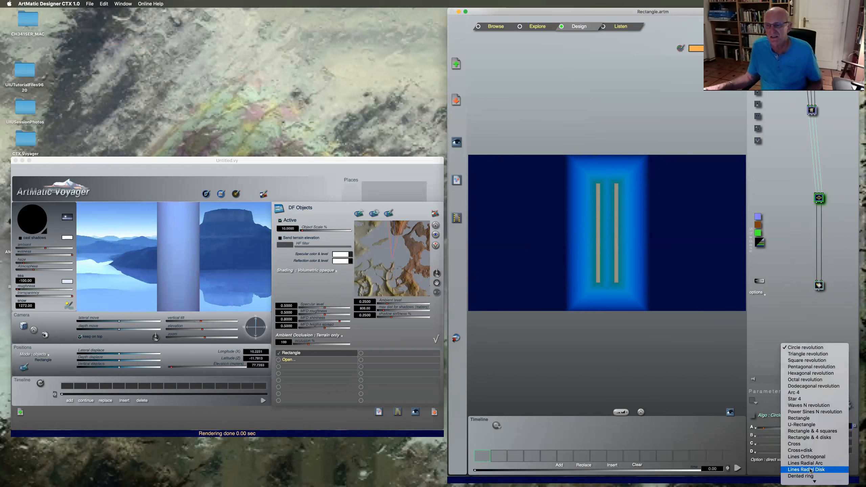
left_click(811, 432)
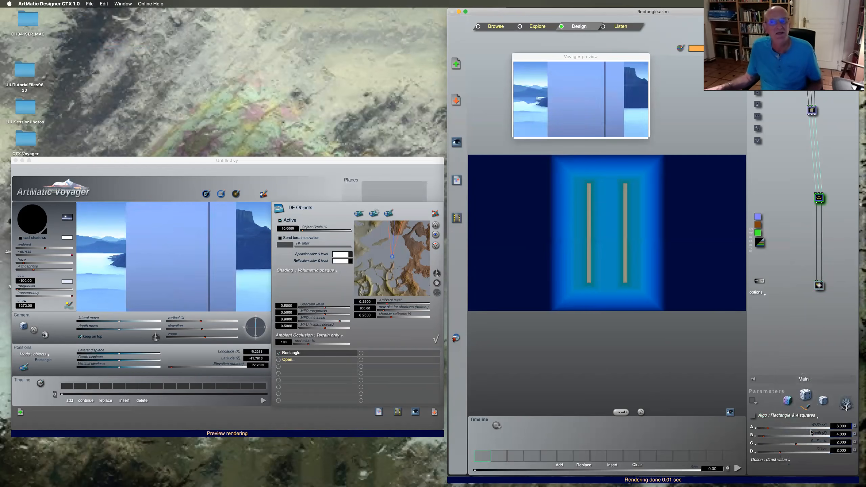
Raise the Voyager camera and tilt it down to inspect the top of the rectangle object.
left_click(200, 323)
left_click_drag(202, 329, 206, 330)
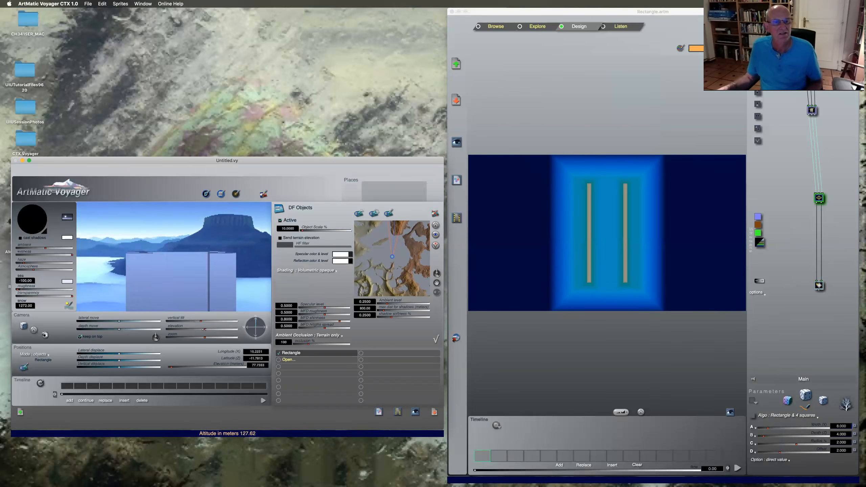
left_click(198, 323)
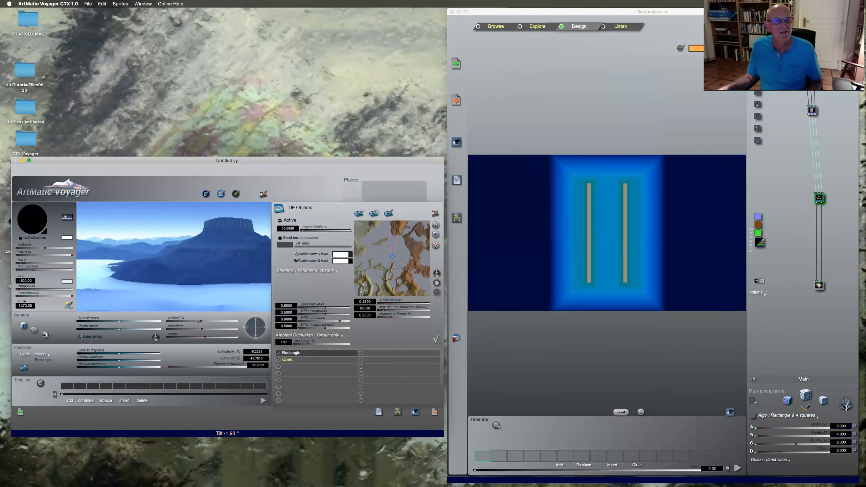
left_click_drag(200, 321, 197, 322)
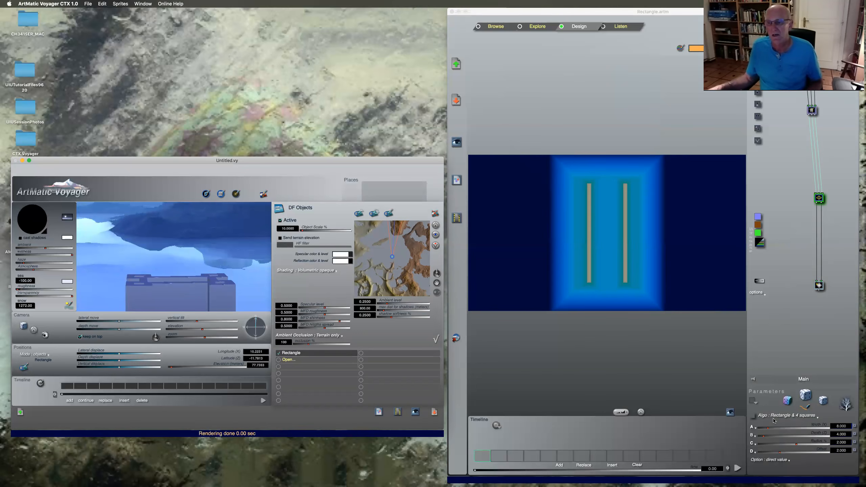
Set the revolution component's algorithm to Lines Radial Disk and pull the Voyager camera back from the object.
left_click(803, 416)
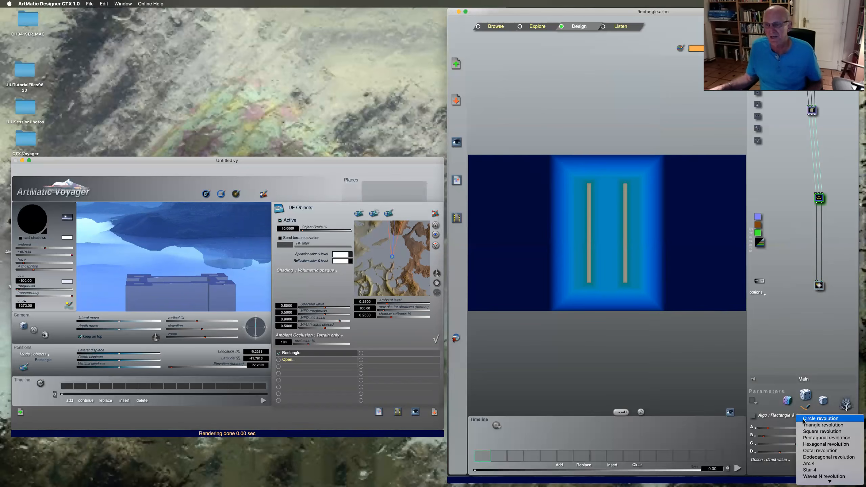
mouse_move(814, 481)
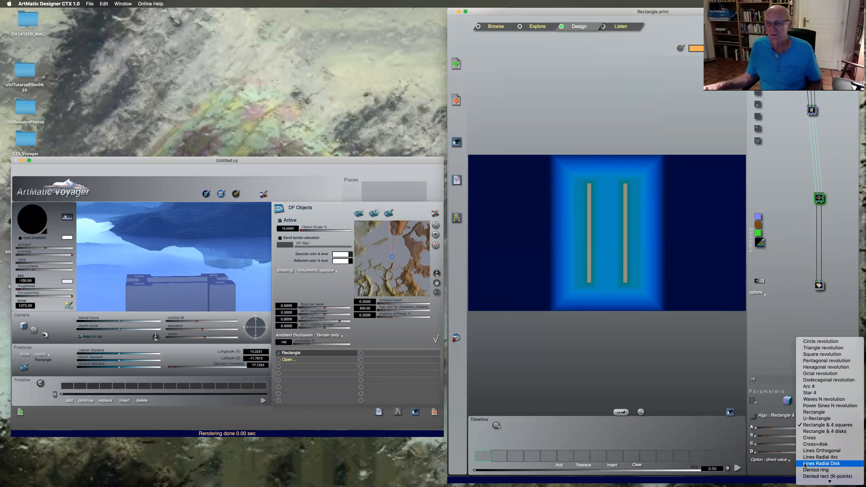
left_click(806, 243)
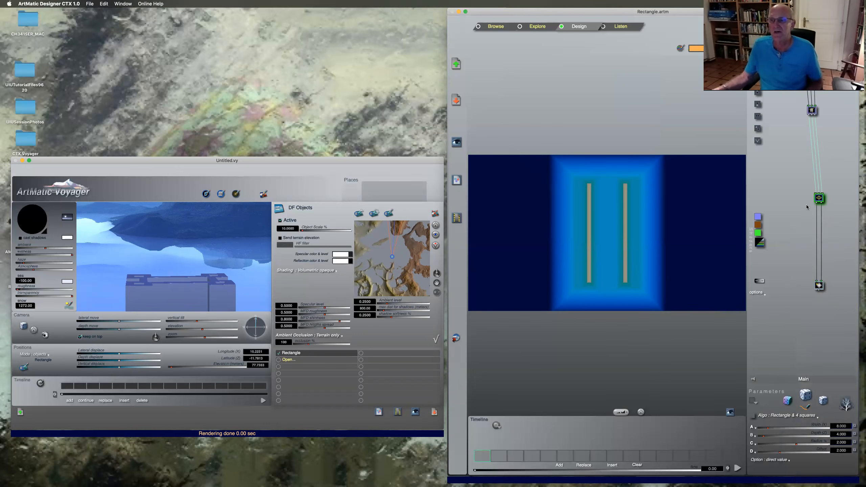
left_click(798, 417)
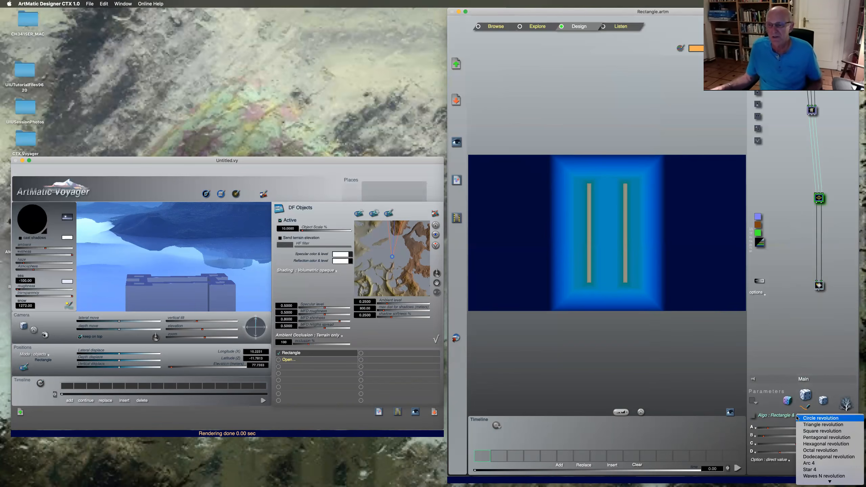
mouse_move(816, 482)
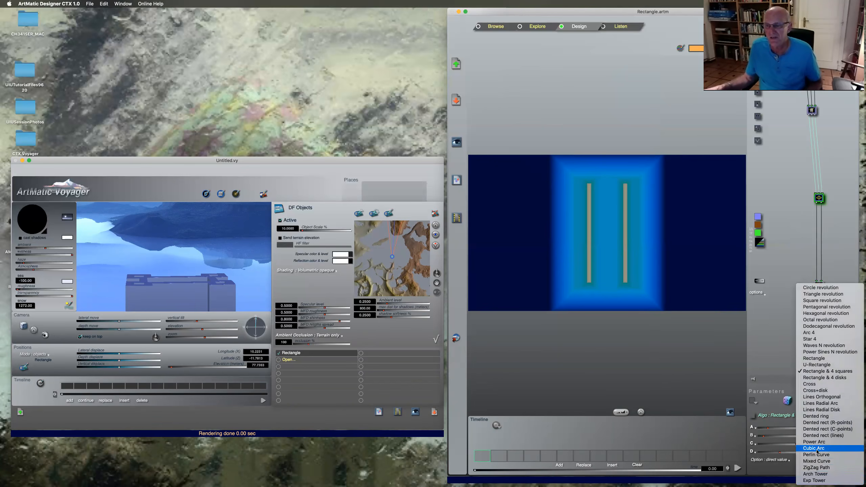
left_click(821, 411)
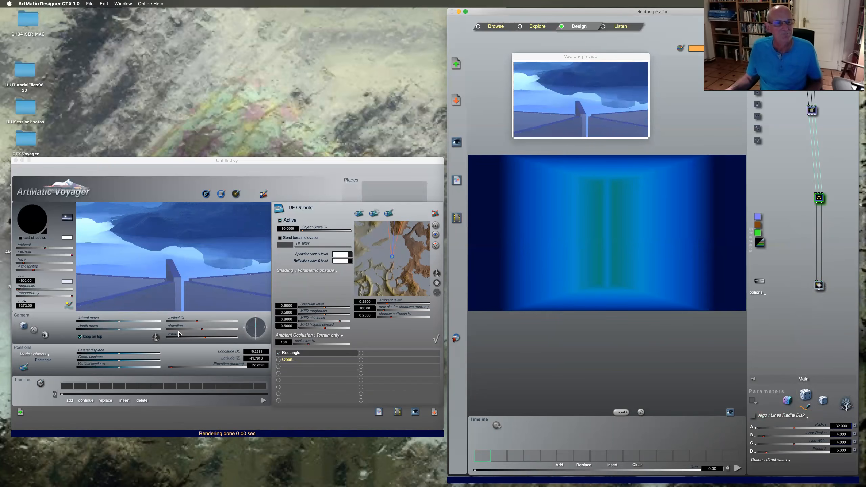
left_click(116, 330)
left_click_drag(115, 329, 114, 329)
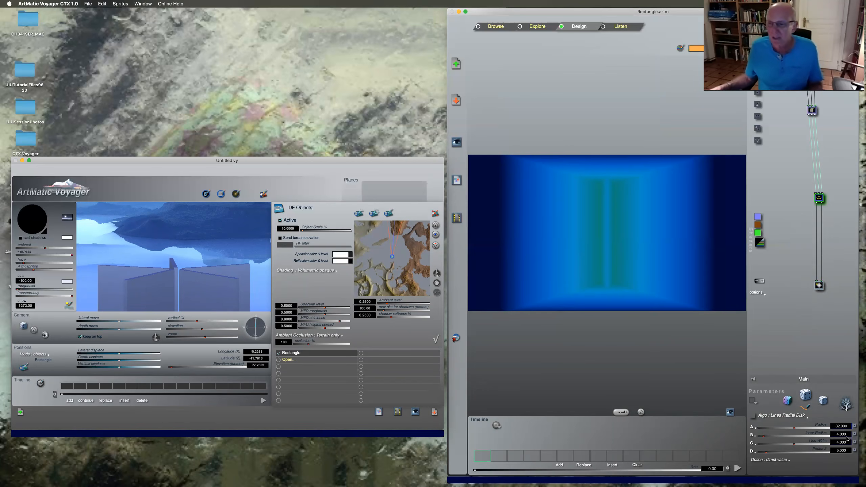
Set the radial disk's Inner Radius to 0 and its Period # to 32, and tilt the Voyager camera down towards the object.
left_click(844, 435)
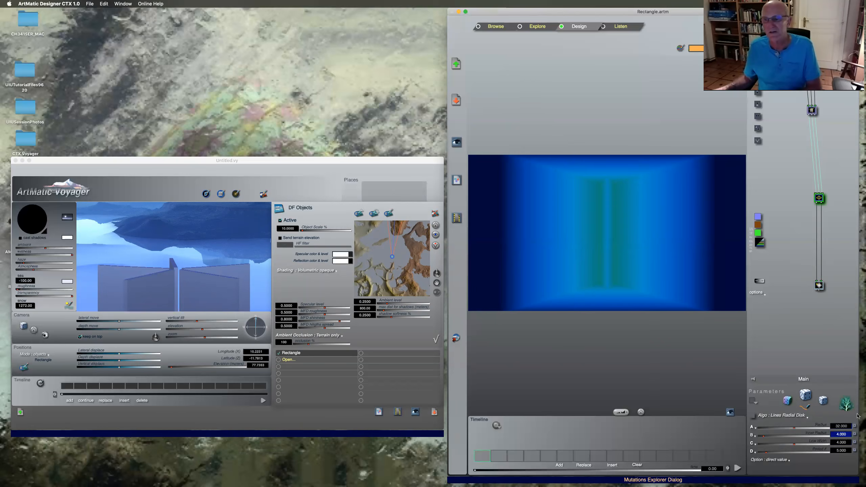
type("0")
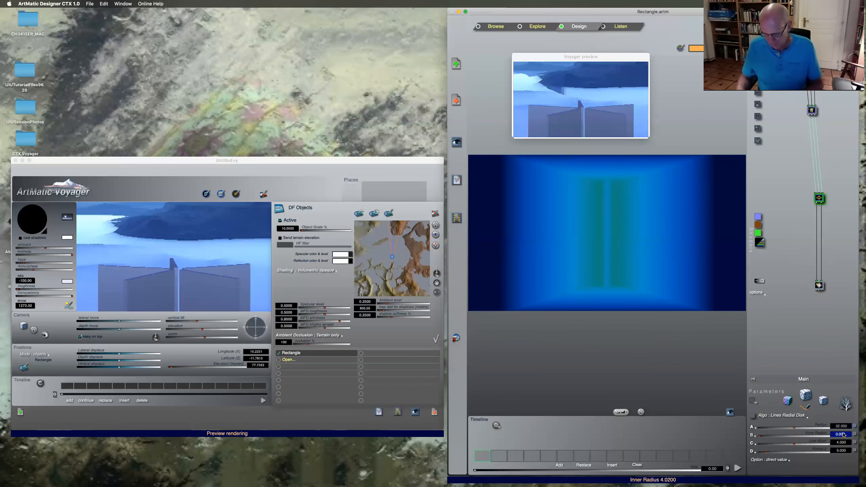
key("Return")
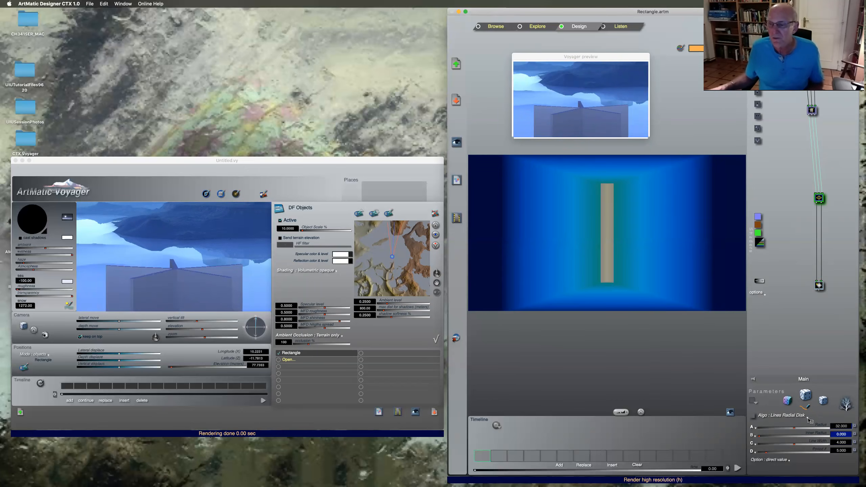
left_click(840, 451)
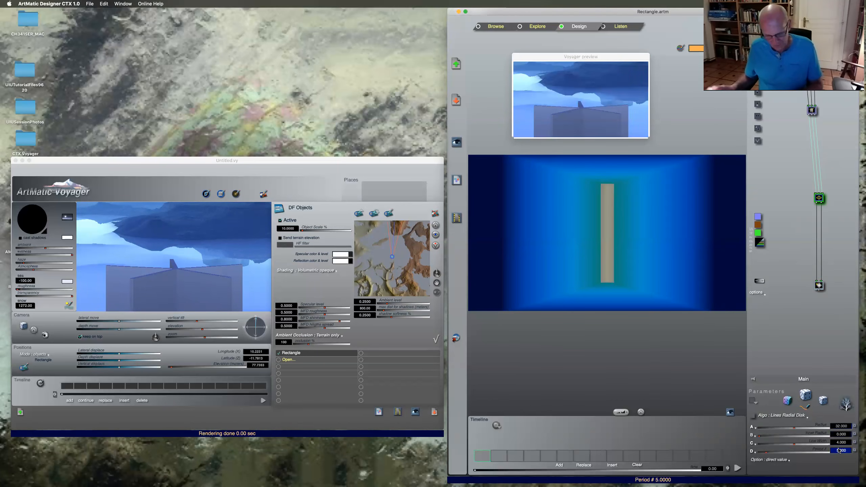
type("32")
key("Return")
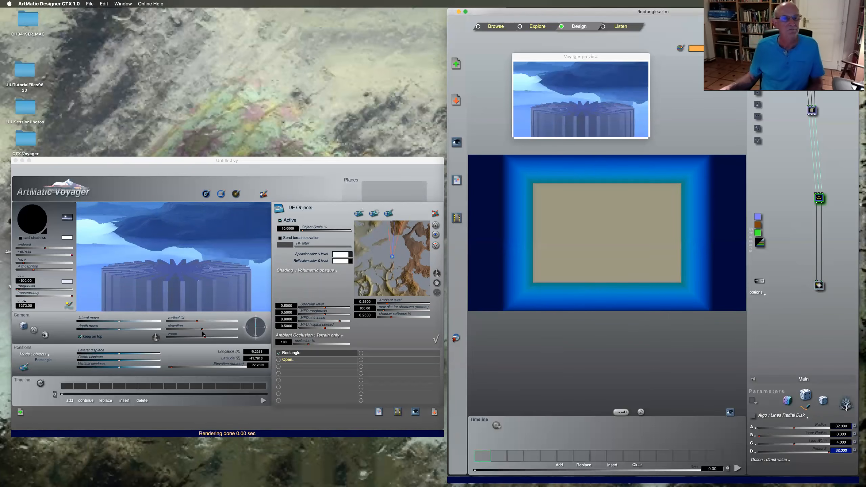
left_click_drag(196, 321, 191, 322)
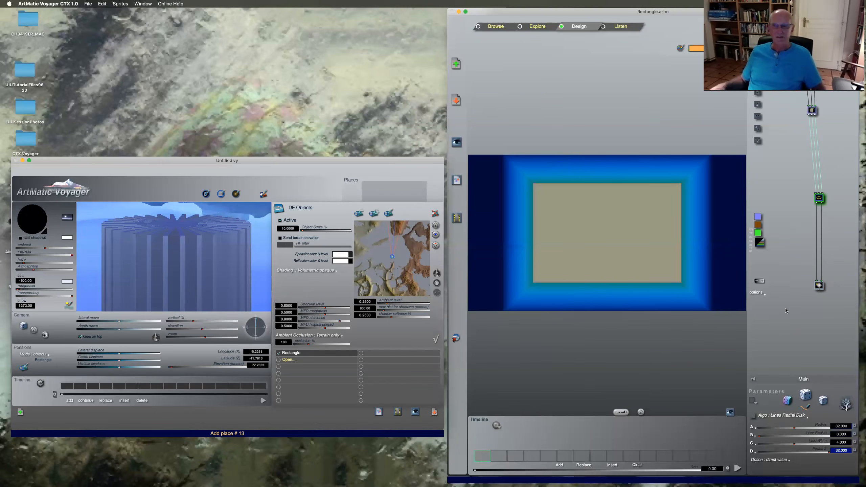
Insert a 3D Scale component below Translate & Rotate-oY and compile it with the revolution and profile components into one compiled tree.
left_click(813, 114)
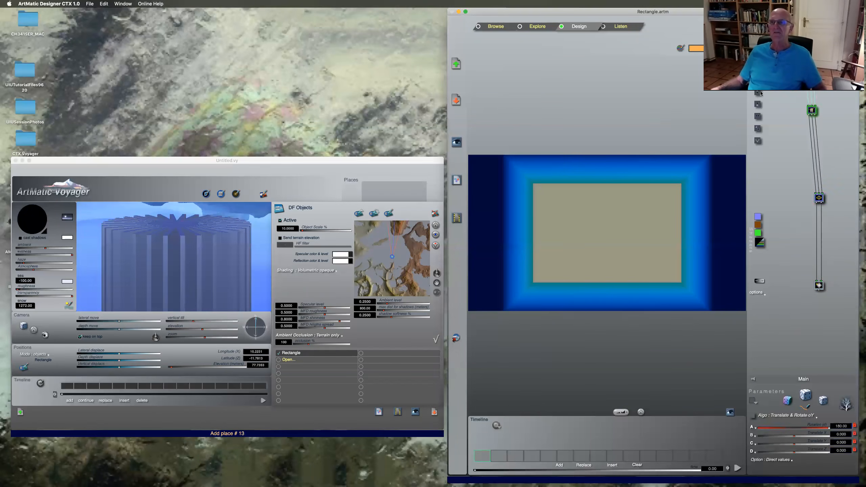
left_click(759, 93)
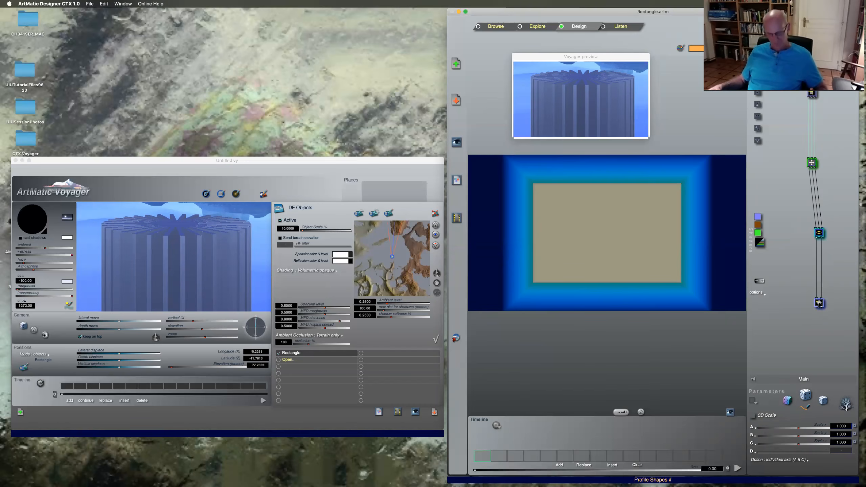
key("c")
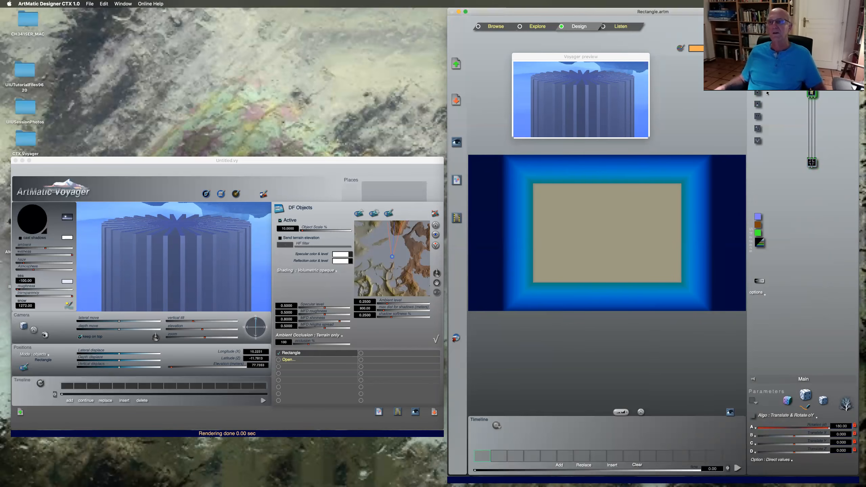
Insert a 3D Mirrors & Rotates component above the compiled tree and set its algorithm to Helix in Y.
left_click(813, 93)
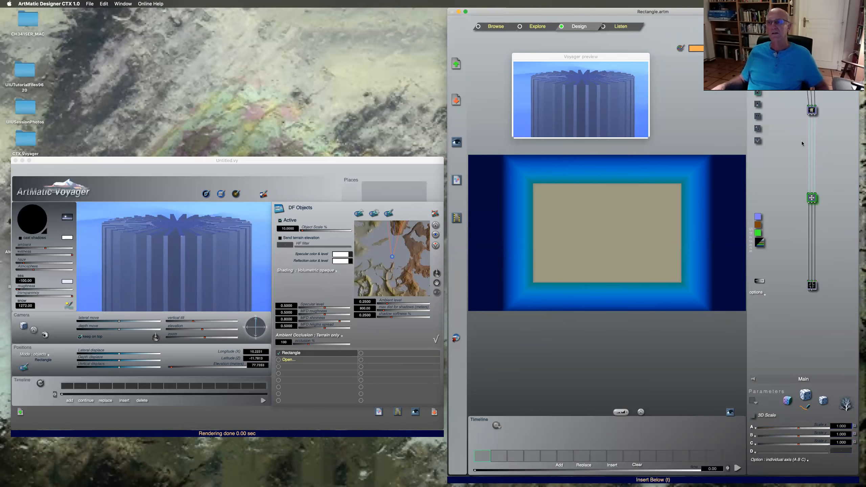
left_click(812, 197)
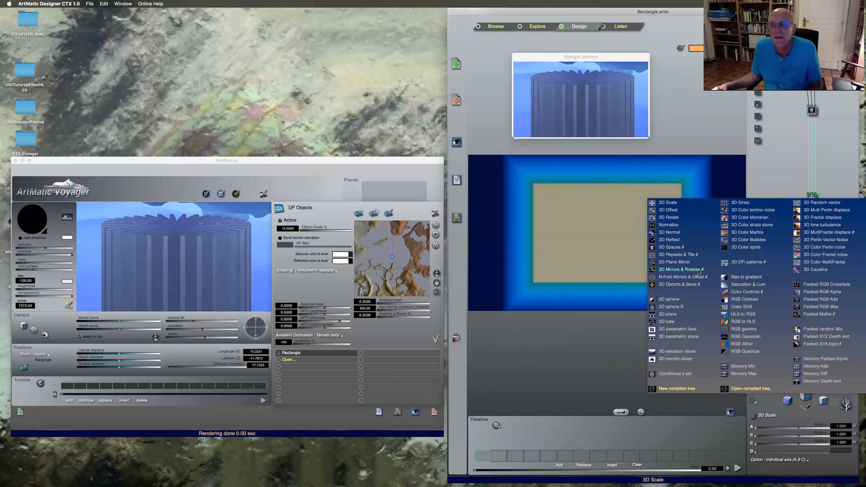
left_click(689, 273)
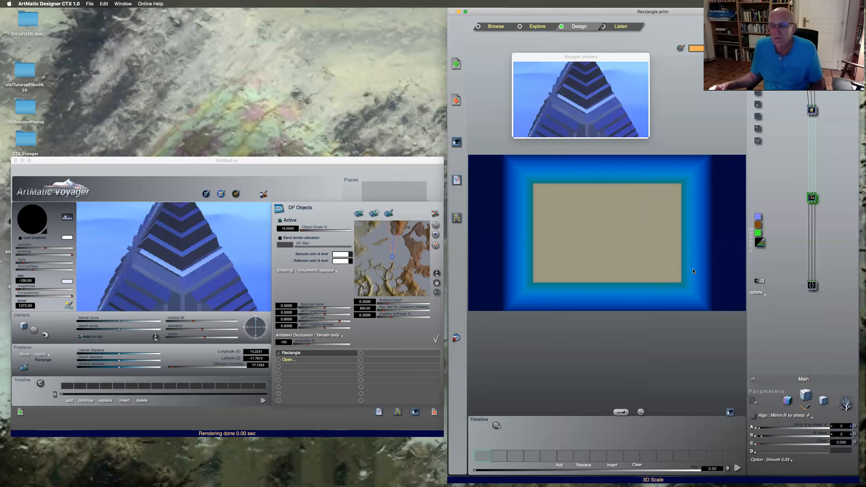
left_click(779, 418)
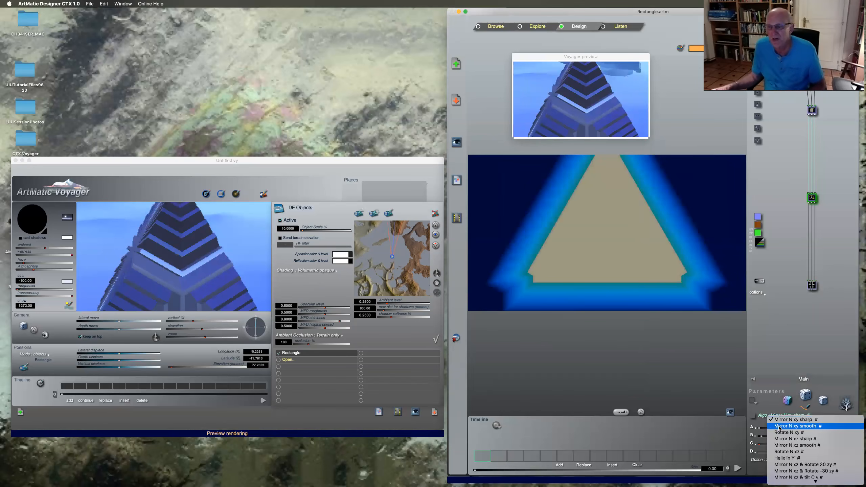
left_click(24, 272)
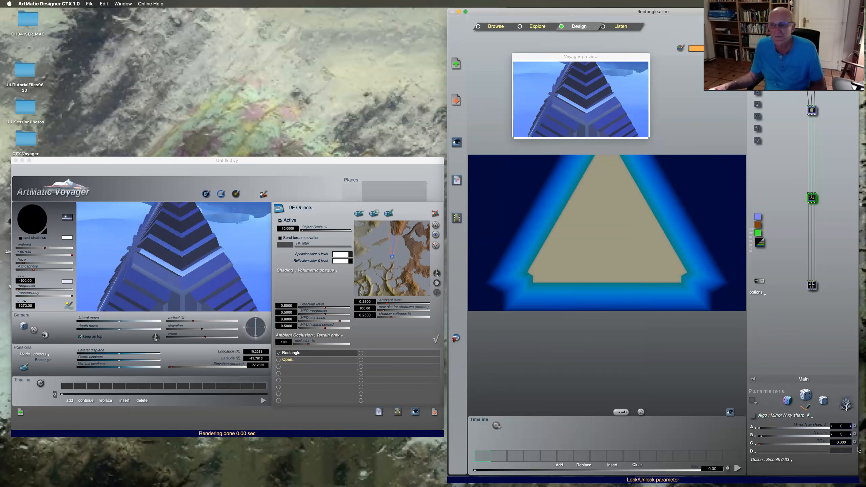
left_click(786, 417)
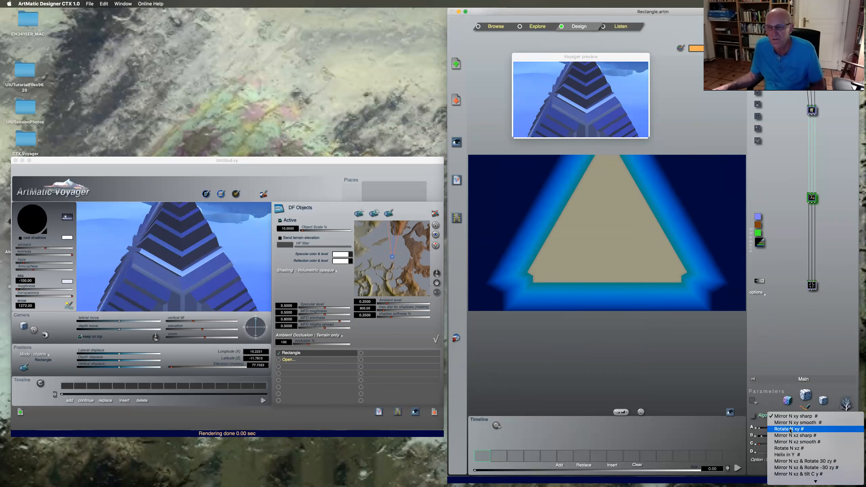
left_click(788, 455)
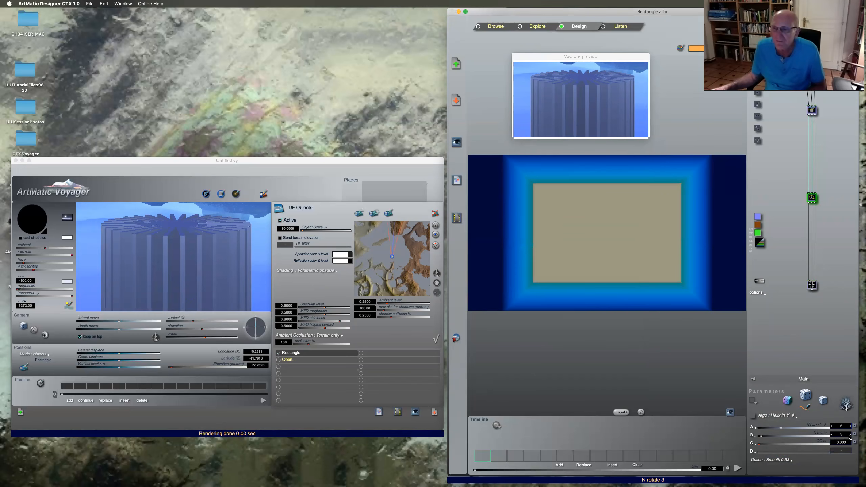
Set the Helix in Y component's N rotate to 5 and its parameter C to 0.5.
left_click(852, 435)
left_click(852, 436)
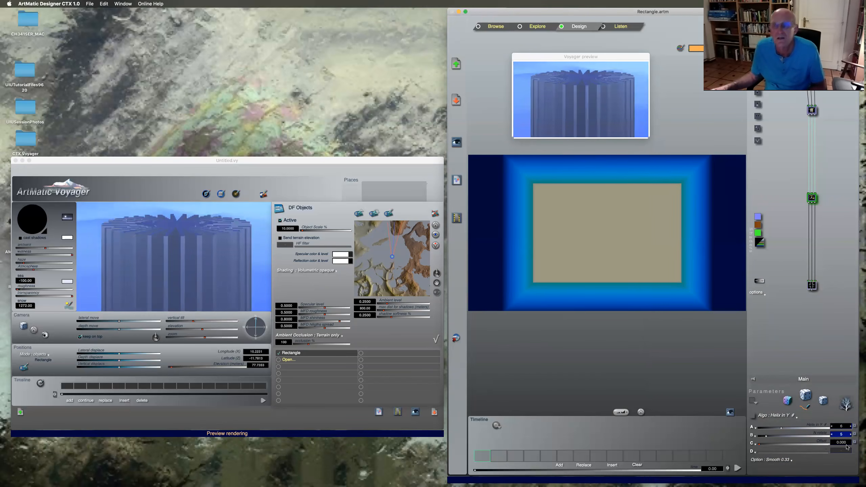
left_click(845, 443)
type("0.5")
key("Return")
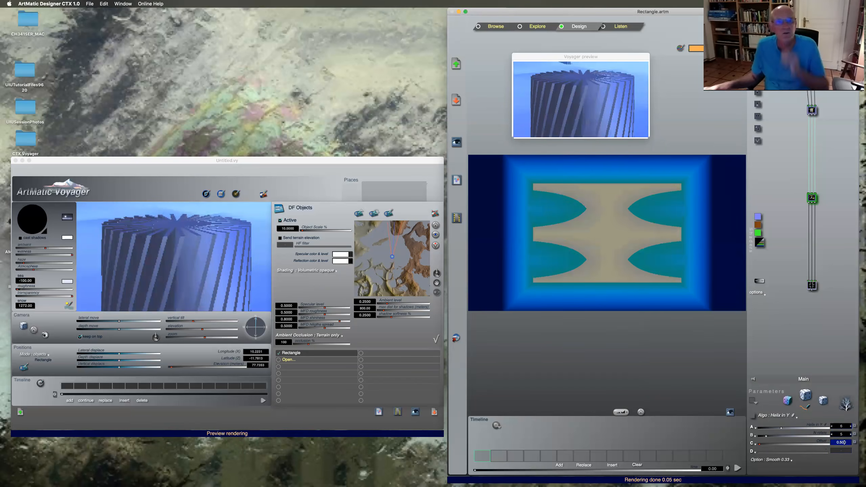
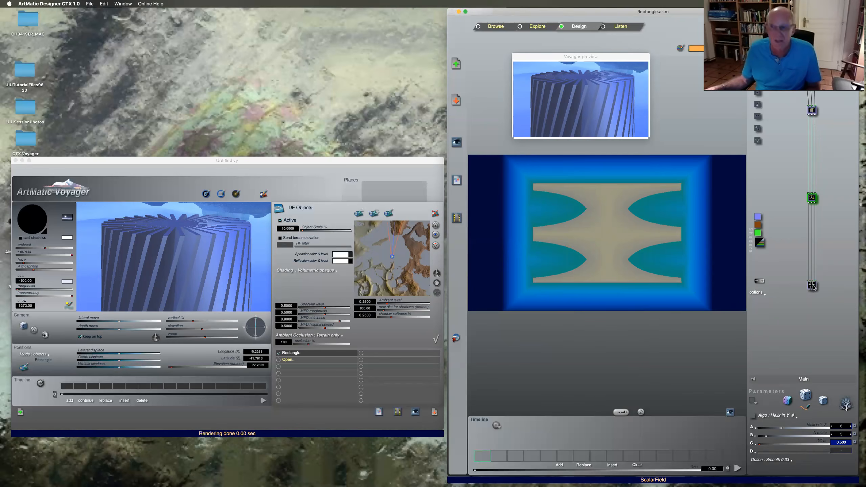
Add a parallel 3D DF XYZ shapes component below Translate & Rotate-oY, choose the Sphere shape and set its radius to 22.
left_click(812, 111)
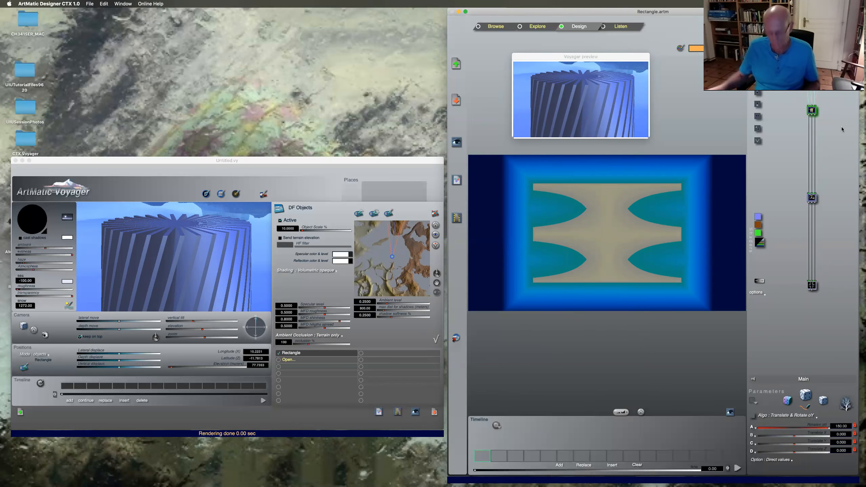
key("1")
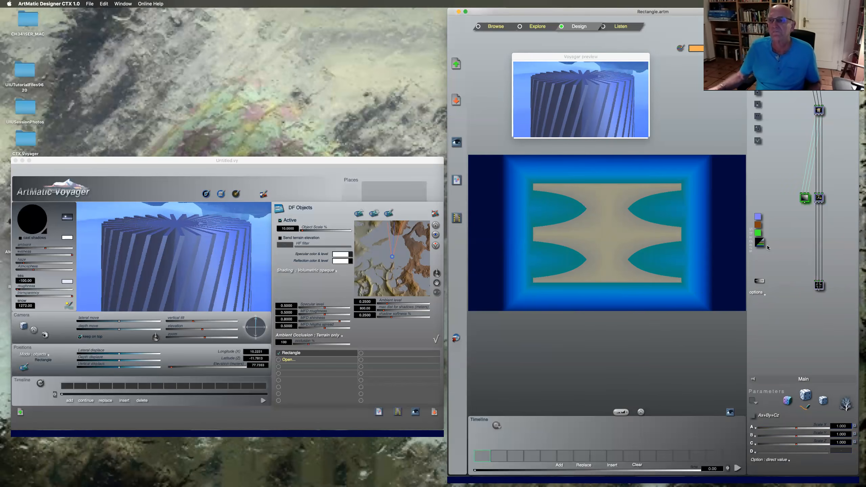
right_click(805, 198)
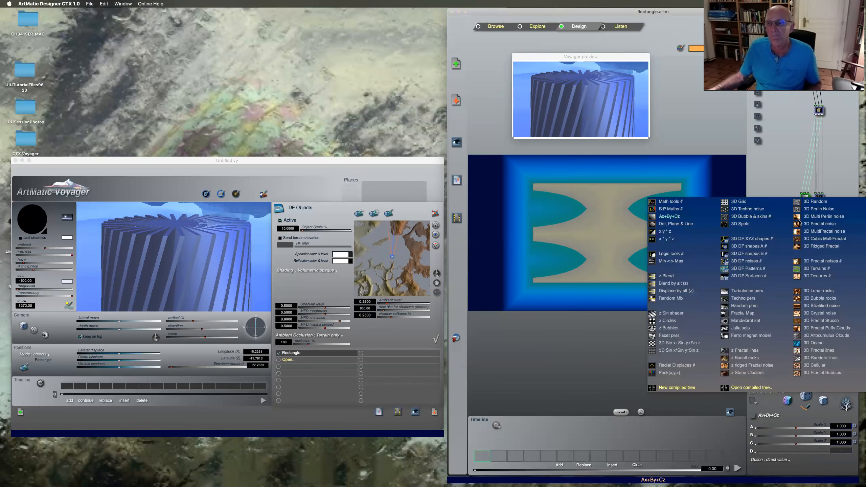
left_click(763, 240)
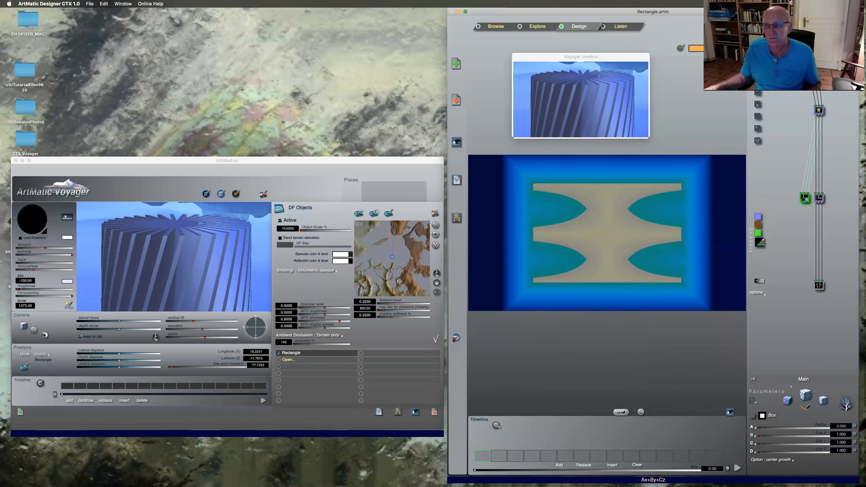
left_click(769, 418)
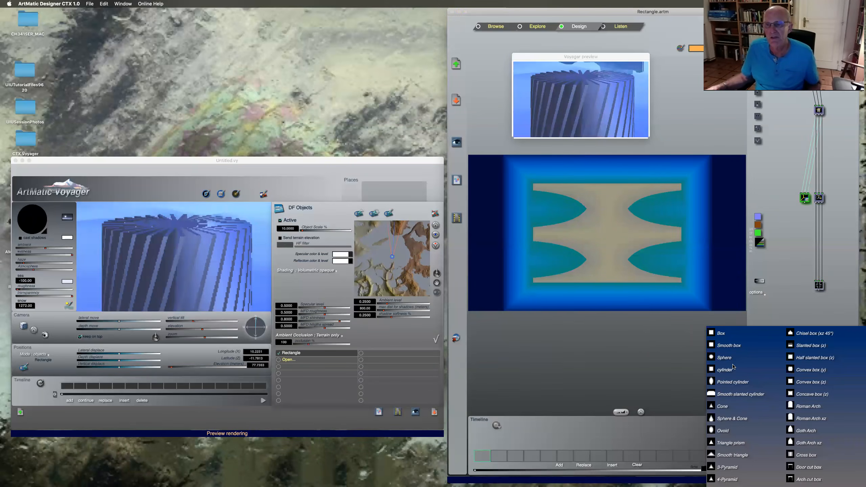
left_click(858, 440)
left_click(840, 426)
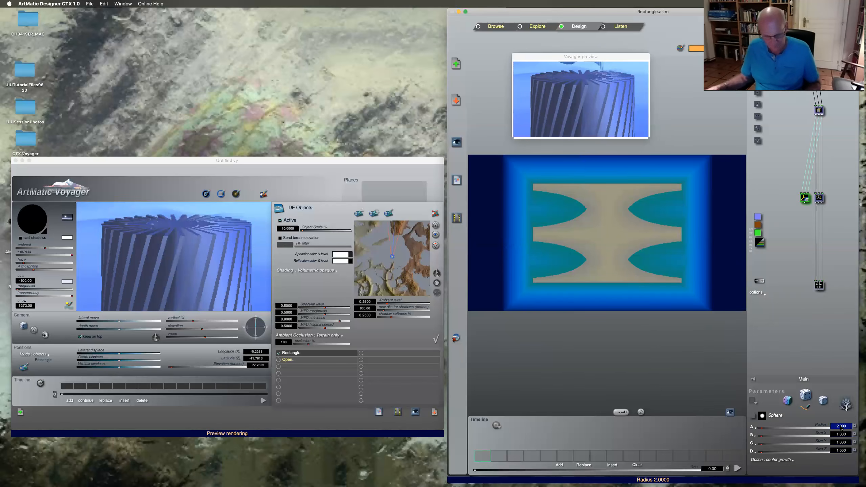
type("22")
key("Return")
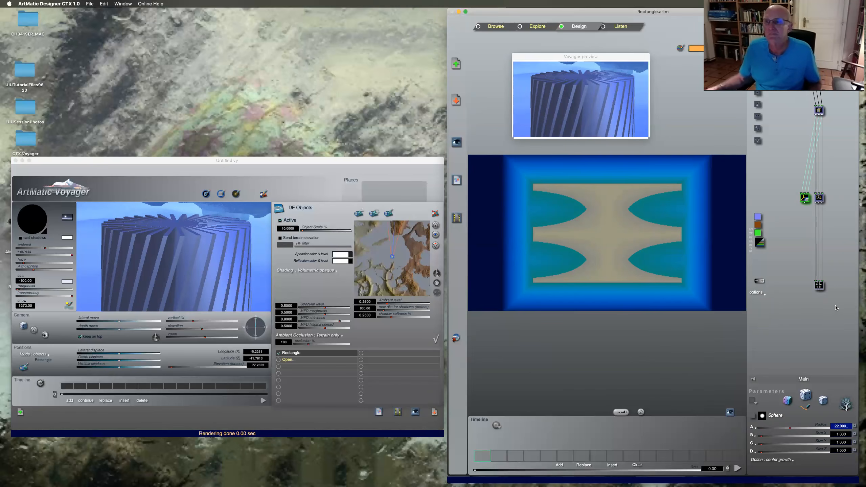
Move the sphere component down level with the compiled tree and add a copy of the compiled tree below the Helix in Y component.
key("Down")
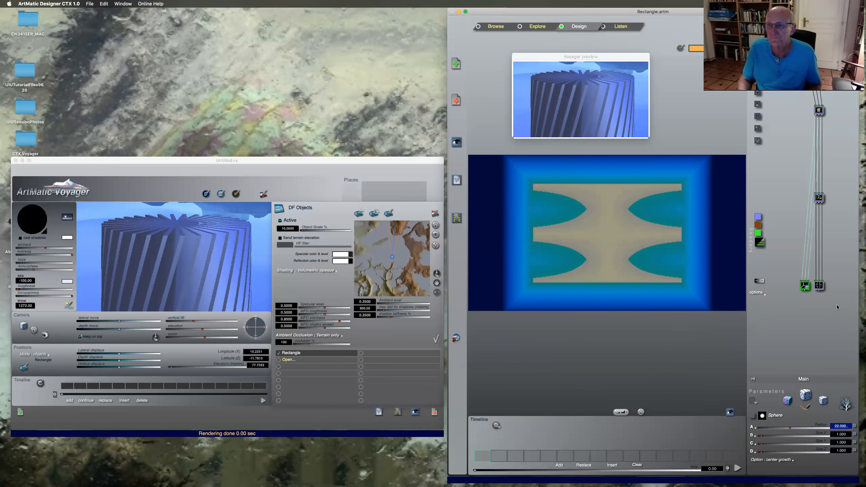
left_click(820, 198)
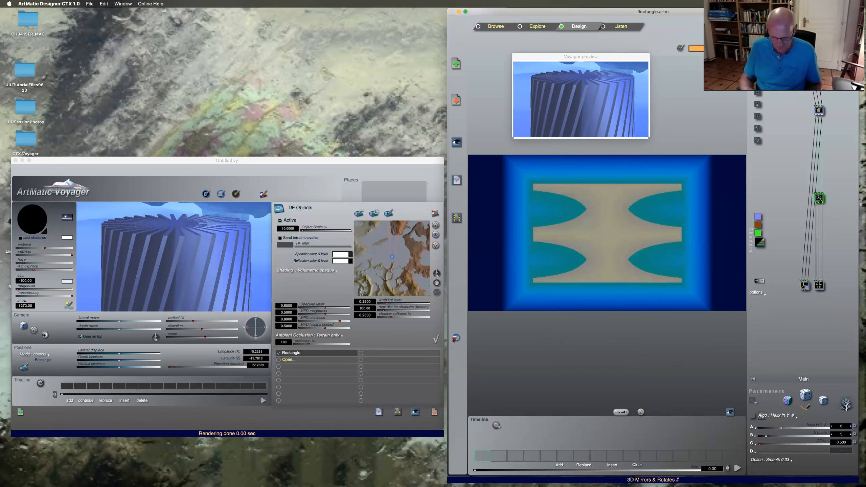
key("Delete")
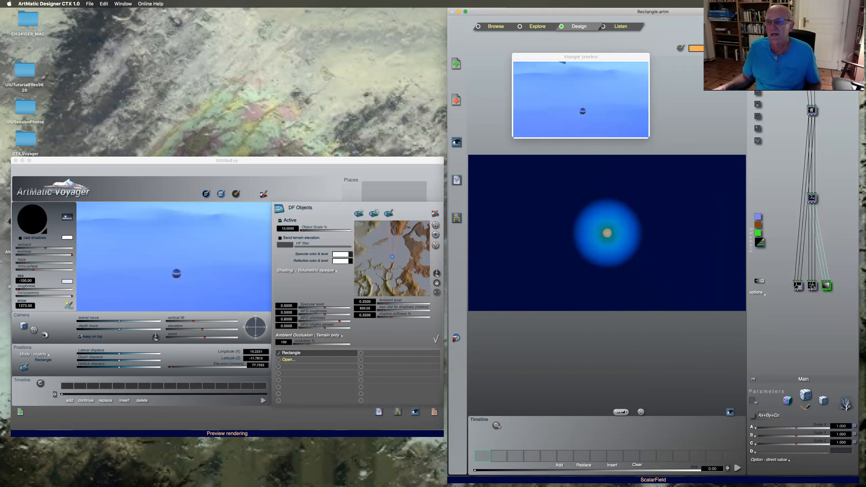
left_click(815, 286)
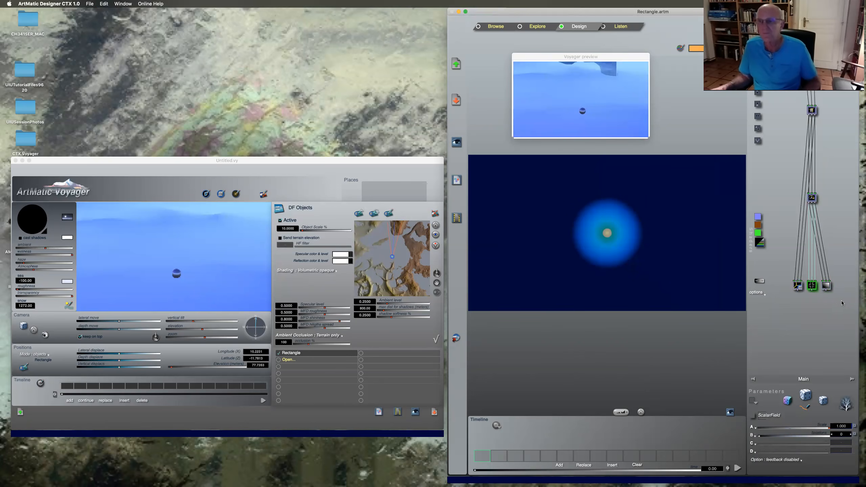
left_click(827, 286)
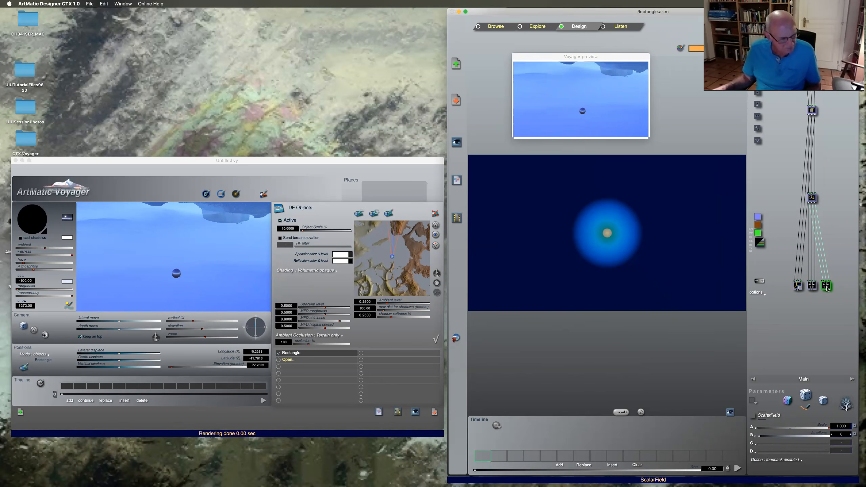
Insert a component below the original compiled tree and replace it with a Logic tools component.
left_click(813, 286)
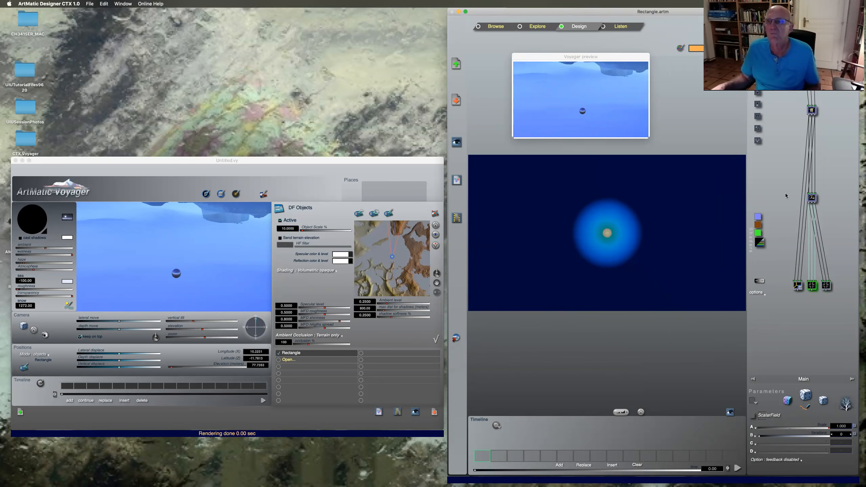
left_click(757, 95)
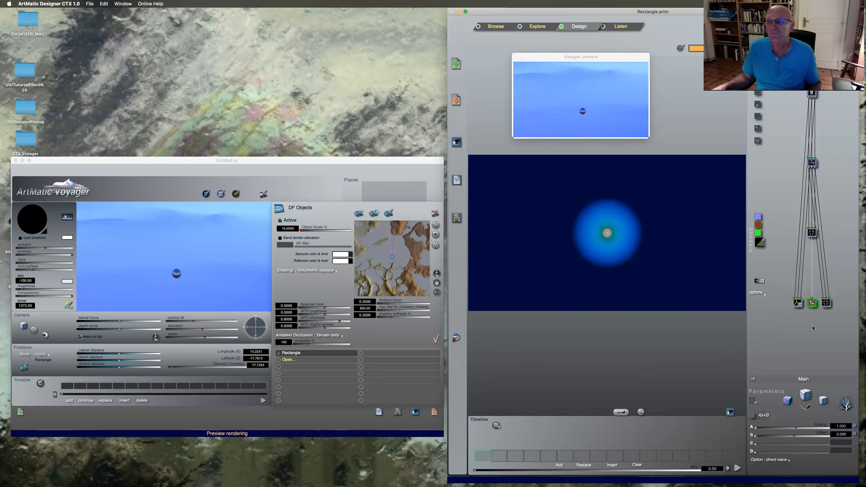
left_click(798, 303)
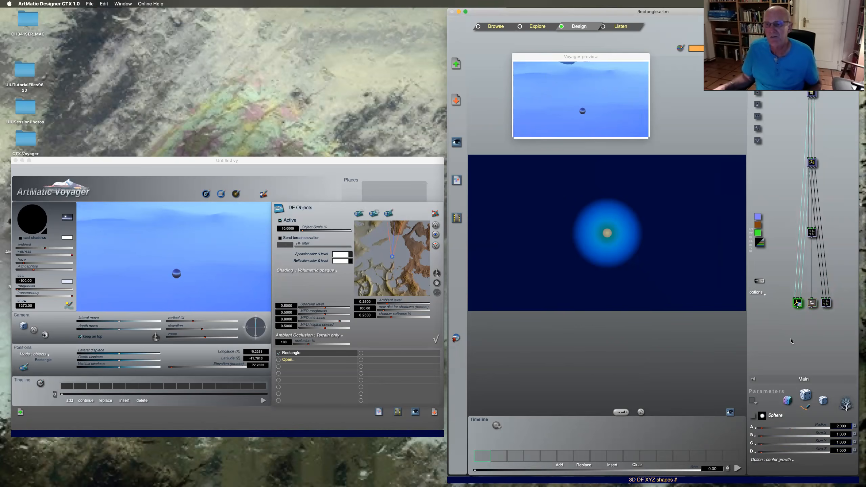
left_click(813, 303)
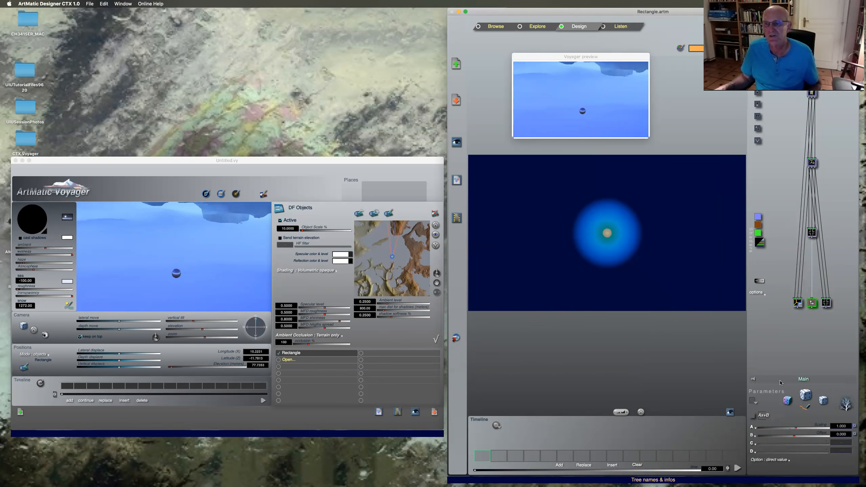
left_click(815, 304)
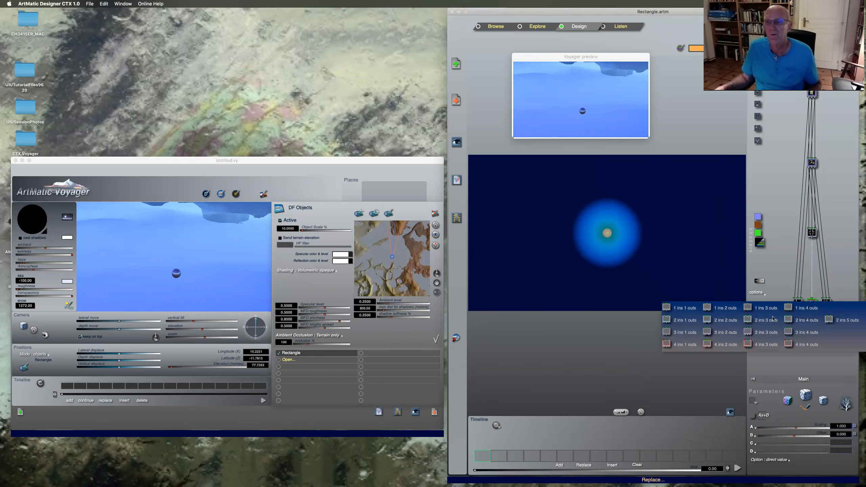
left_click(687, 331)
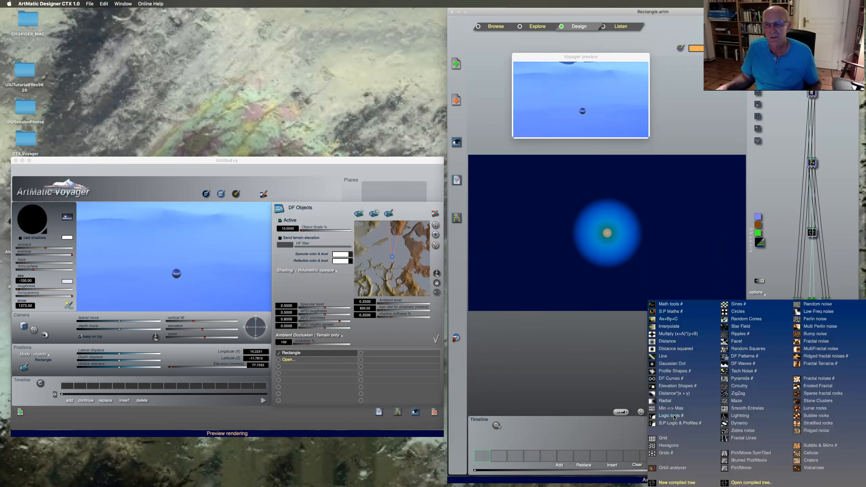
left_click(671, 416)
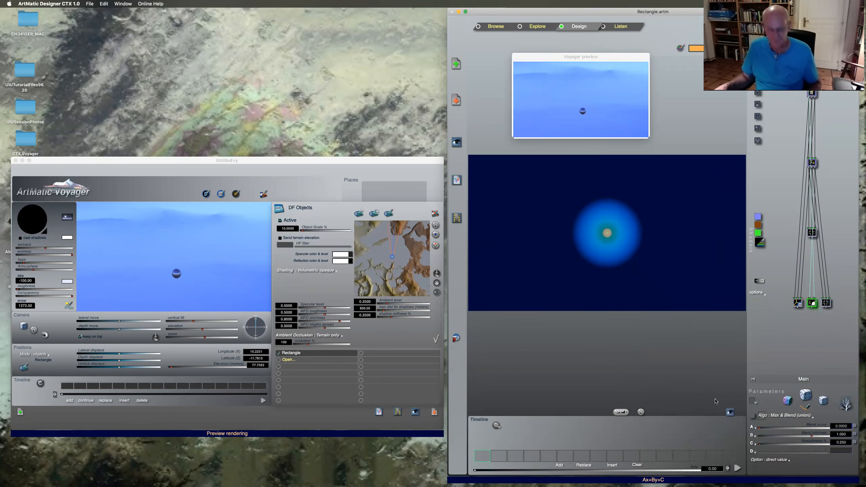
Connect outlet 1 of the copied compiled tree to inlet 2 of the Logic tools component.
left_click(828, 307)
left_click(354, 187)
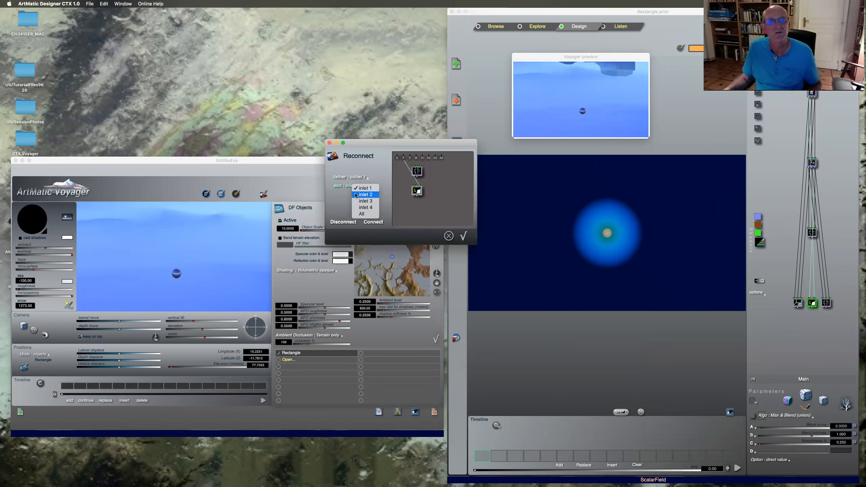
left_click(356, 195)
left_click(373, 222)
left_click(464, 236)
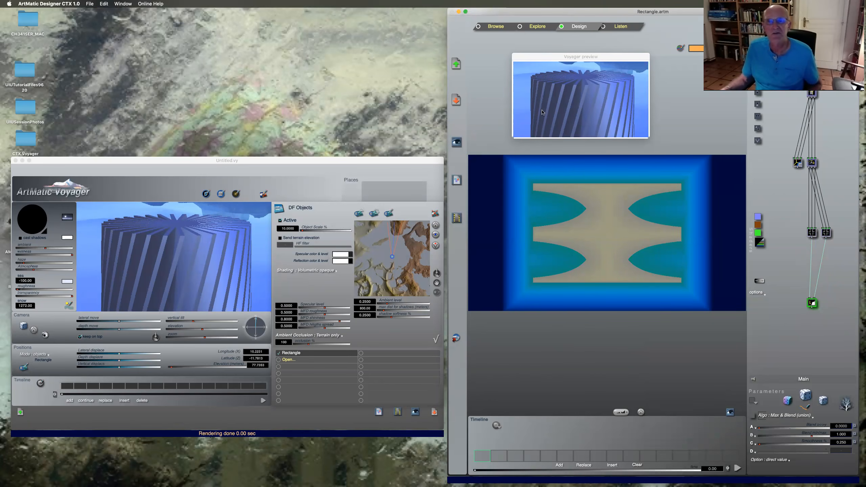
Insert a 3D Distorts & Bend component above the copied compiled tree and set its algorithm to Rotate xz by y.
left_click(826, 234)
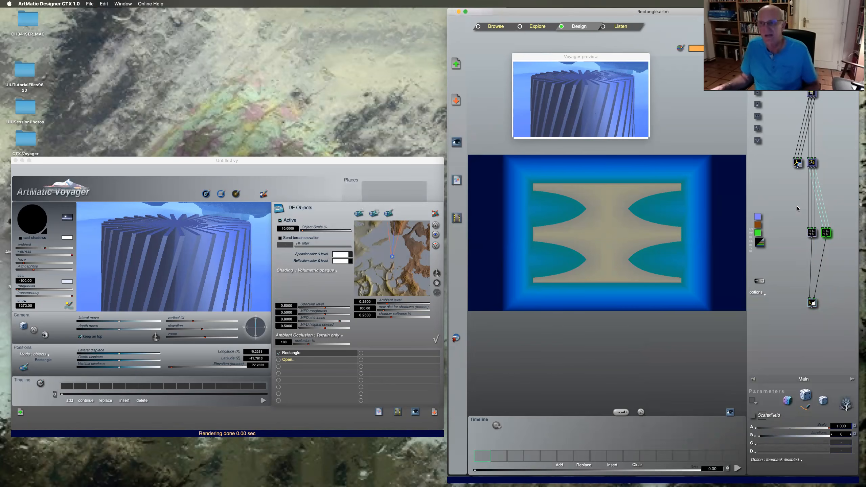
left_click(758, 104)
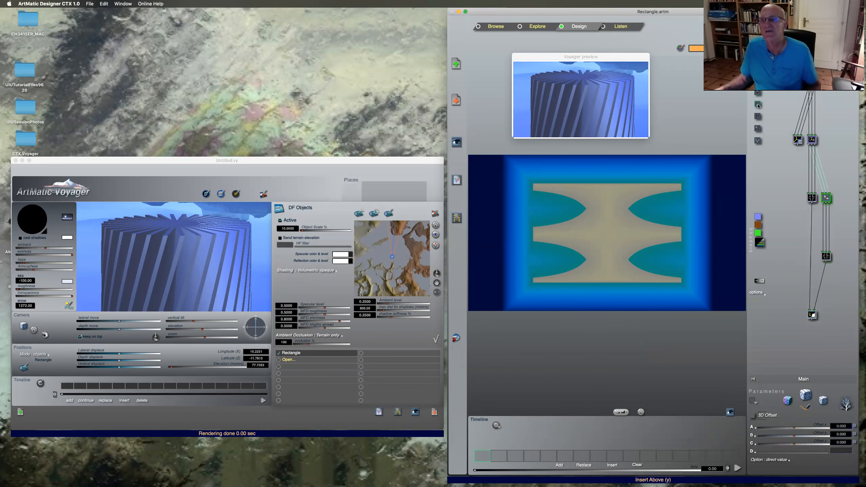
left_click(827, 199)
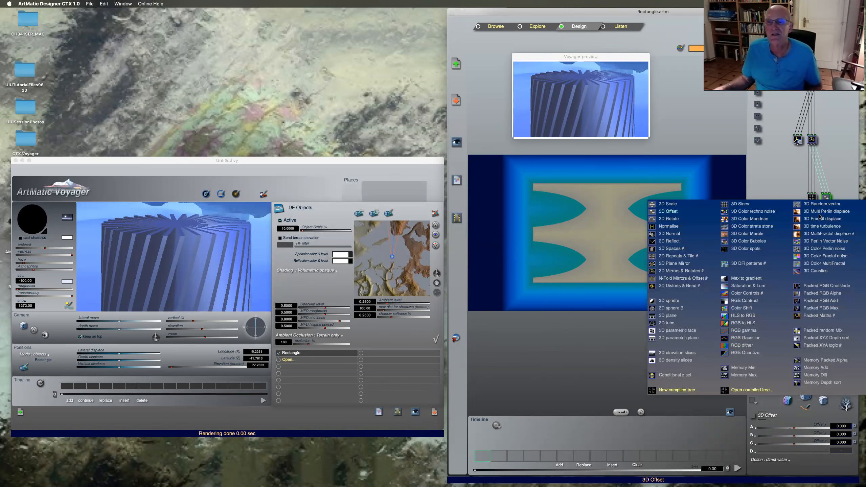
left_click(680, 287)
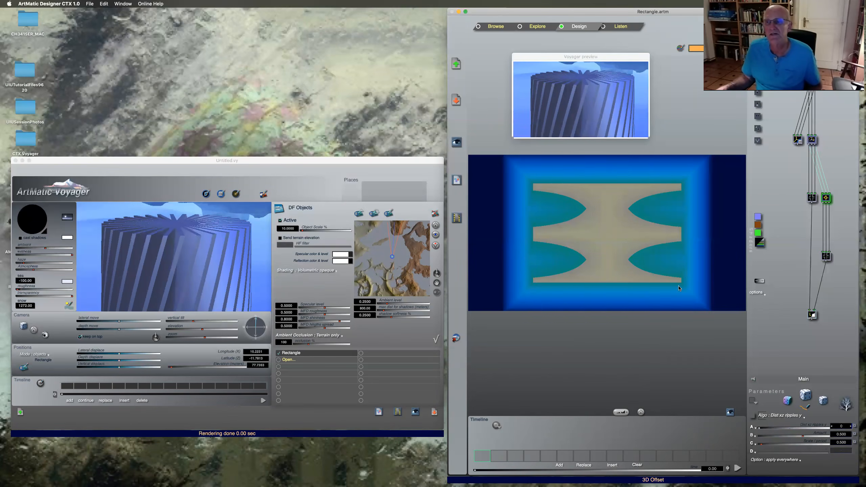
left_click(787, 417)
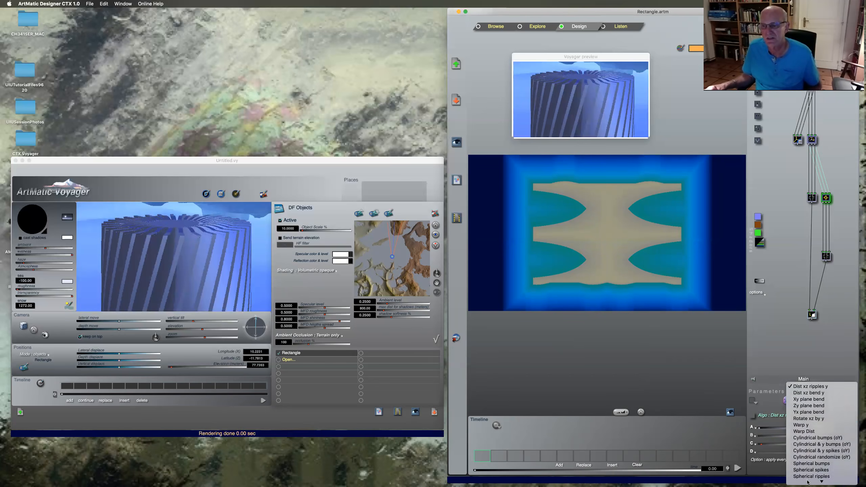
mouse_move(807, 482)
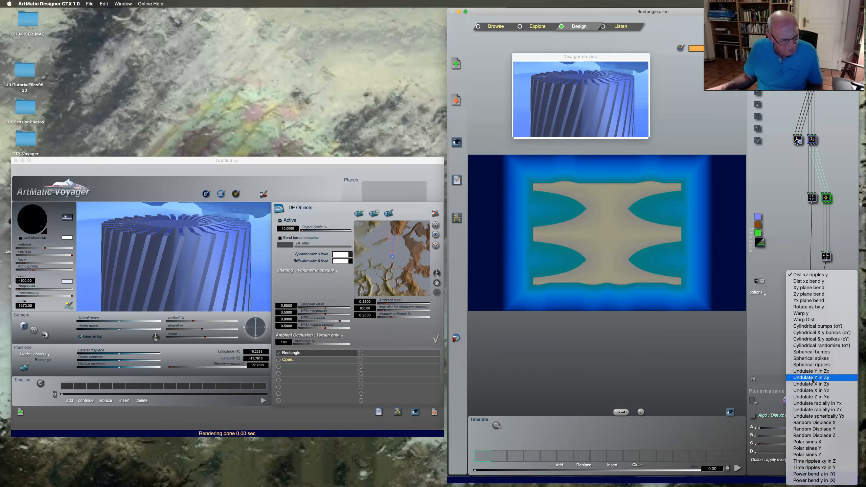
left_click(814, 311)
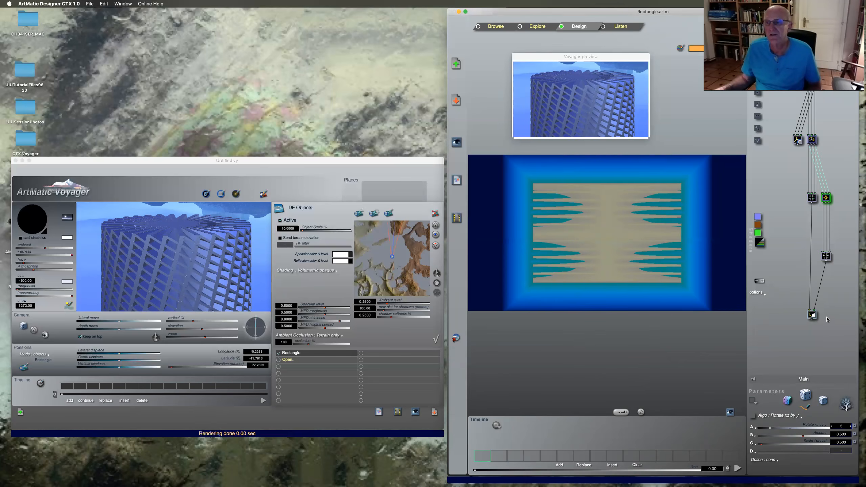
Move the sphere component down the tree until it sits beside the Logic tools component.
left_click(799, 144)
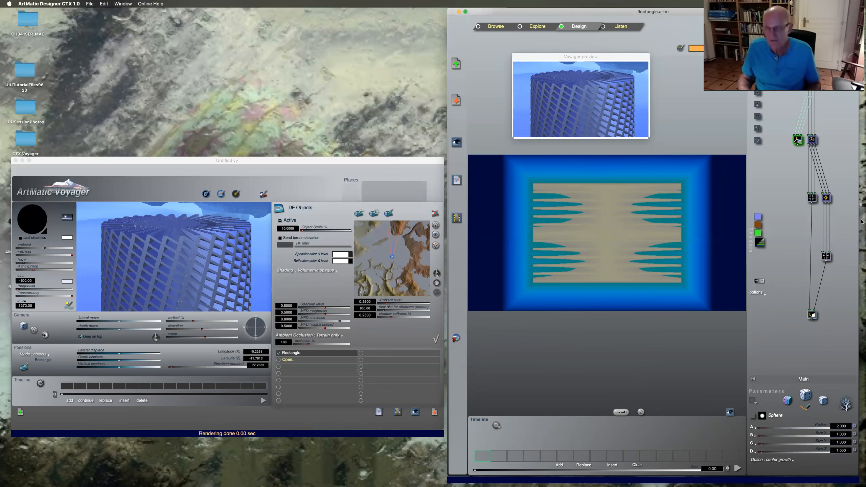
key("Down")
key("Down")
key("Down")
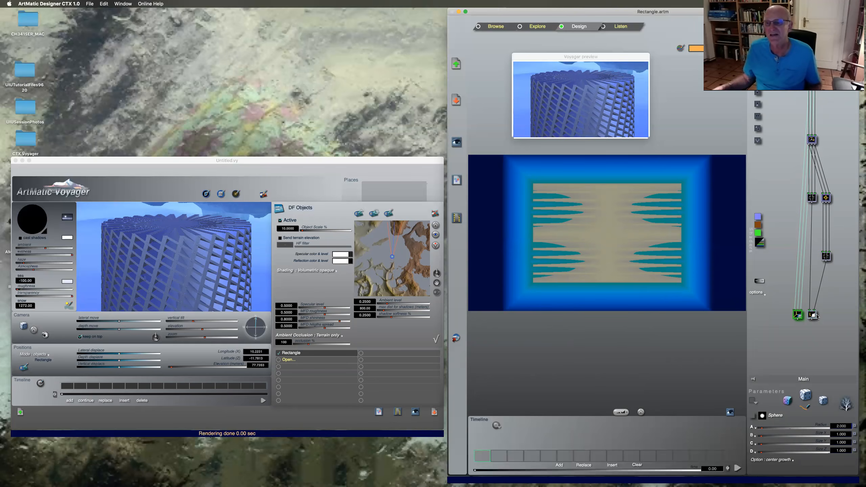
left_click(797, 317)
left_click(805, 280)
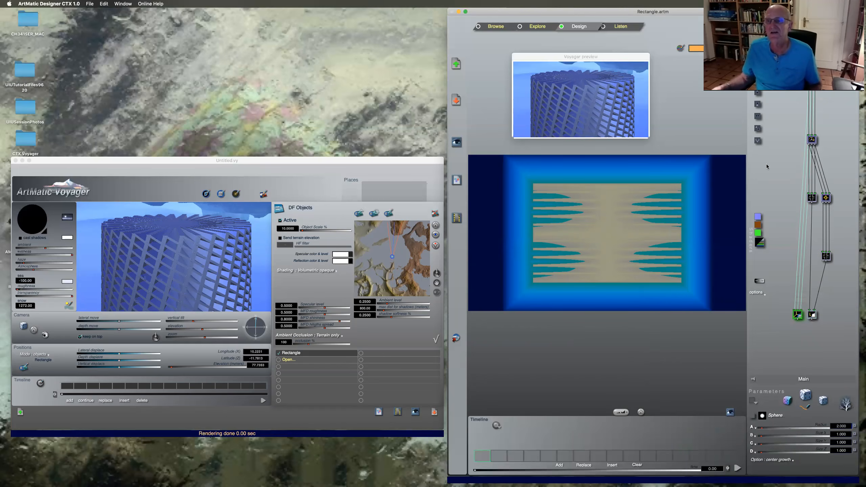
Insert a component below the sphere and replace it with a second Logic tools component.
left_click(759, 93)
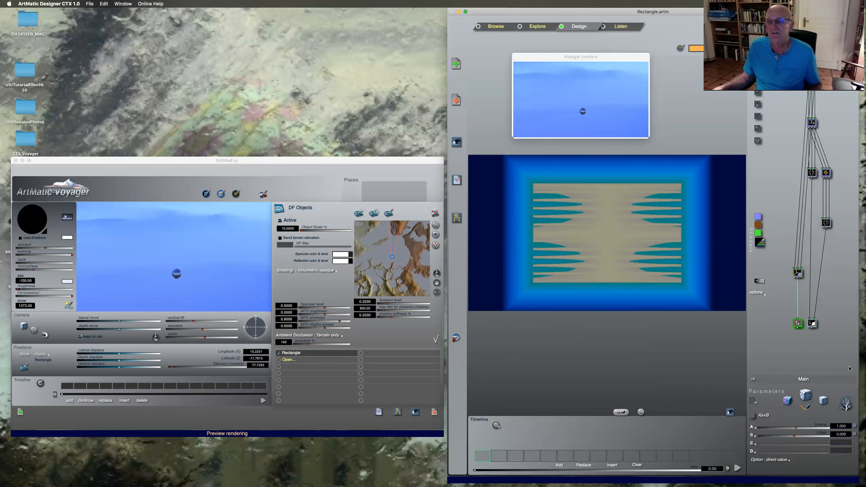
left_click(798, 323)
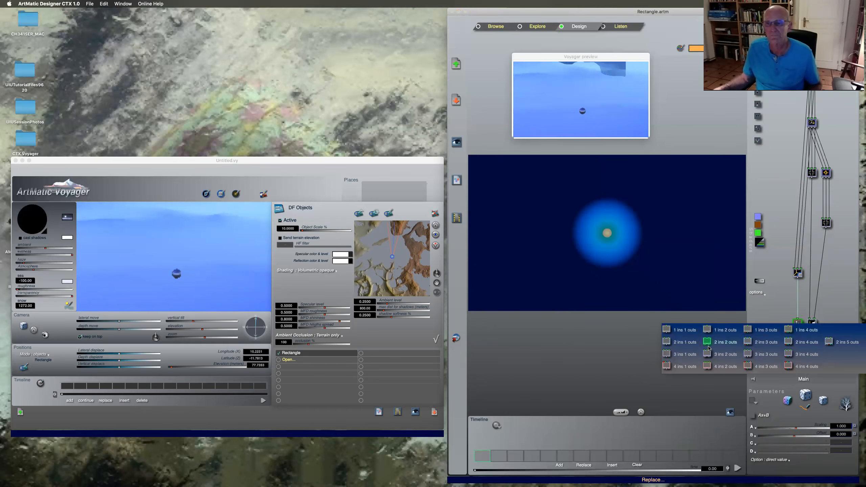
left_click(708, 347)
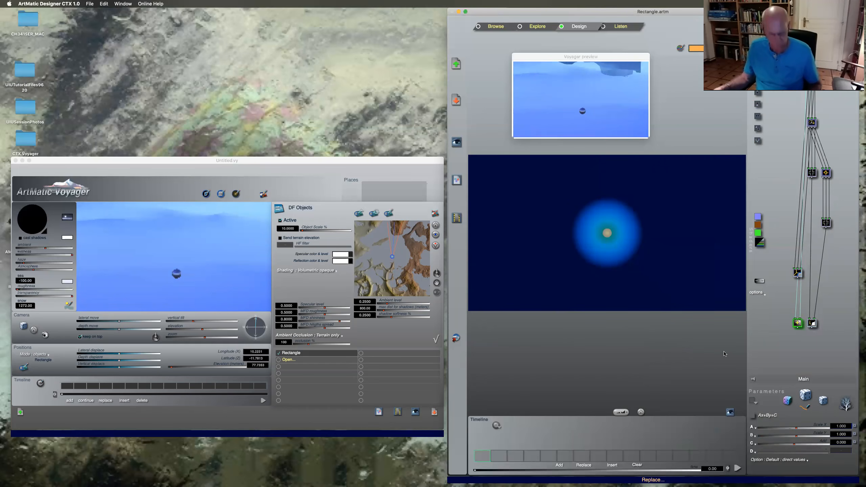
left_click(813, 325)
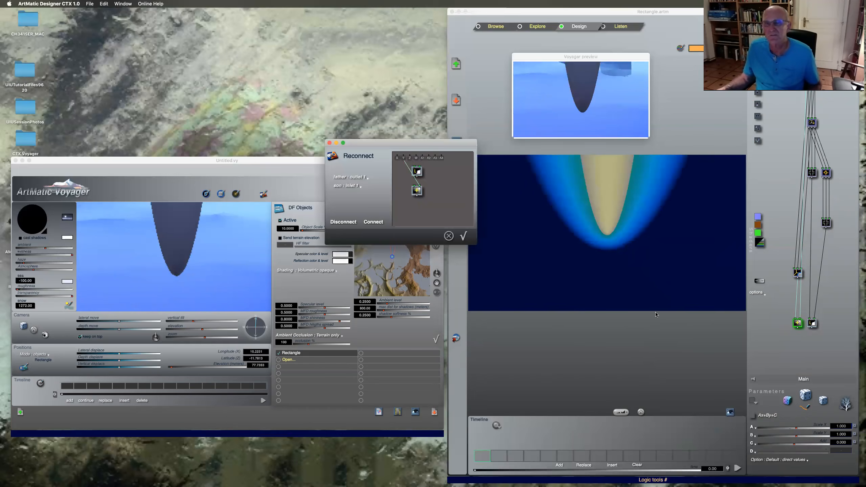
left_click(463, 236)
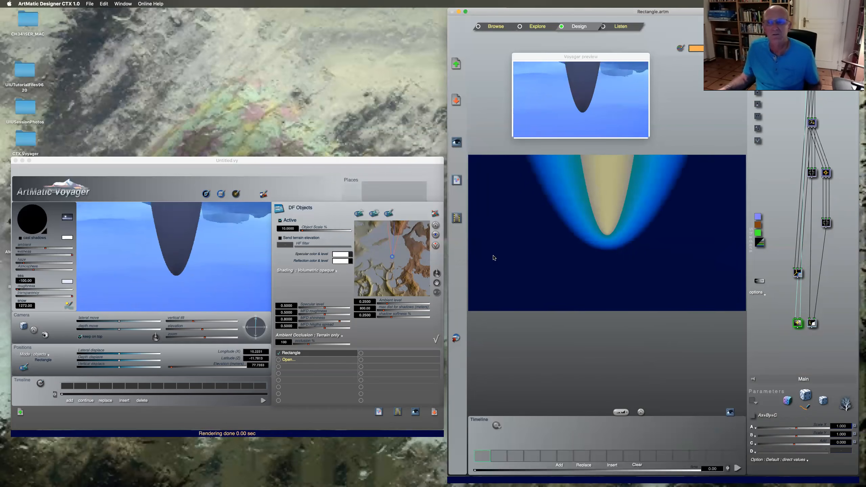
left_click(798, 324)
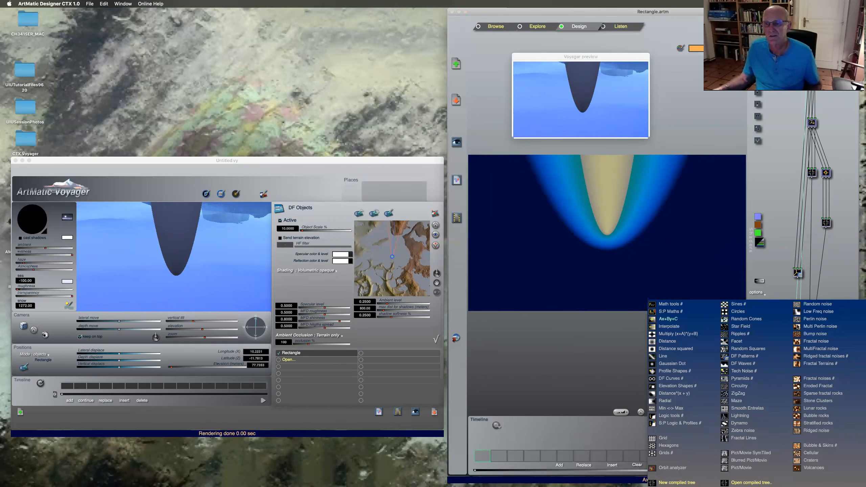
left_click(669, 416)
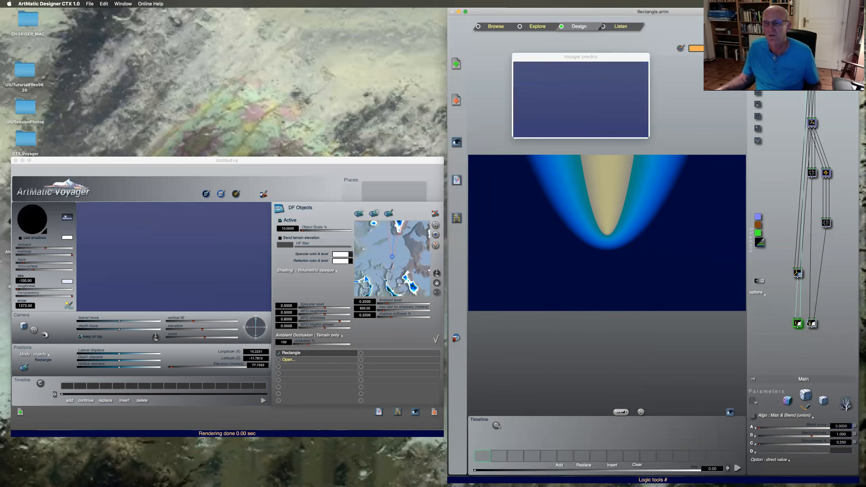
Connect outlet 1 of the first Logic tools component to inlet 2 of the one below the sphere.
left_click(813, 324)
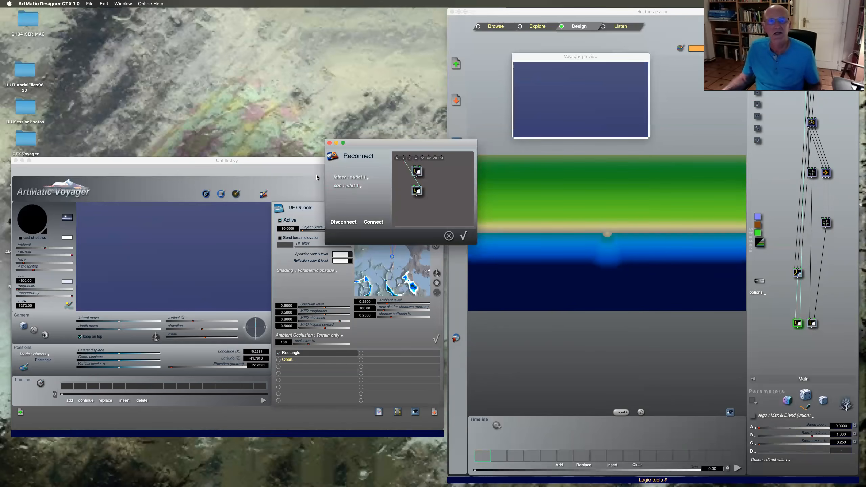
left_click(355, 186)
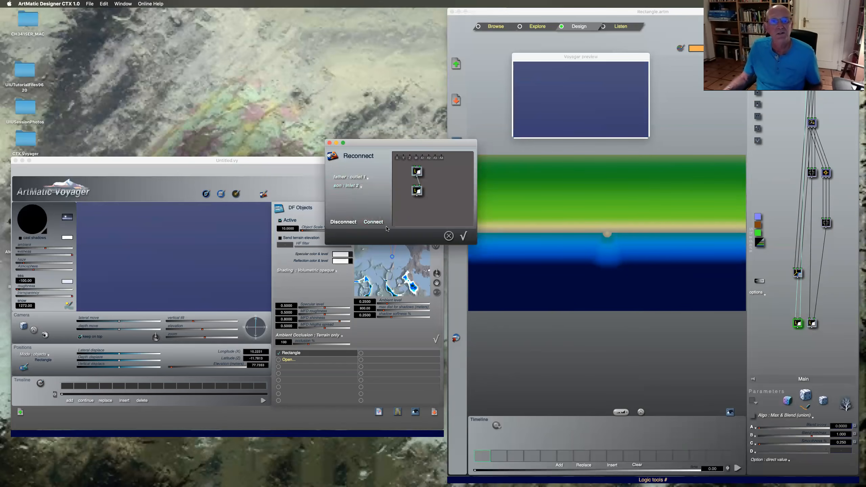
left_click(461, 237)
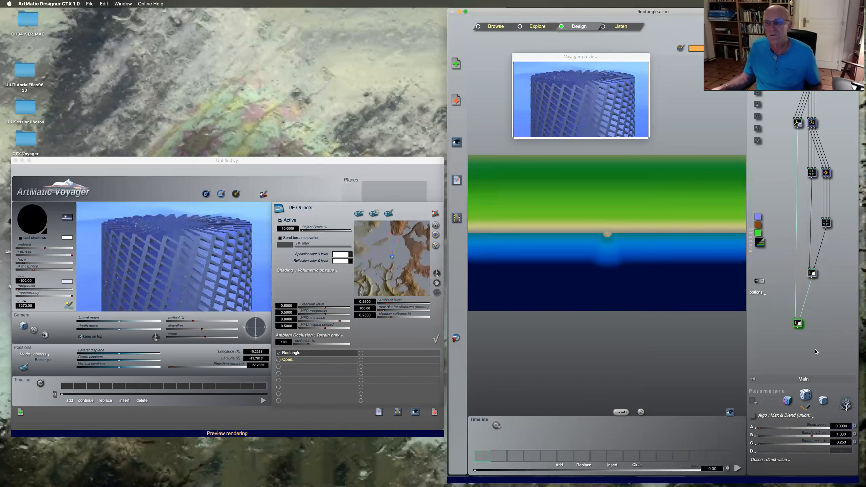
Try the Subtract and Intersect algorithms on the second Logic tools component, and return it to Max & Blend (union).
left_click(805, 414)
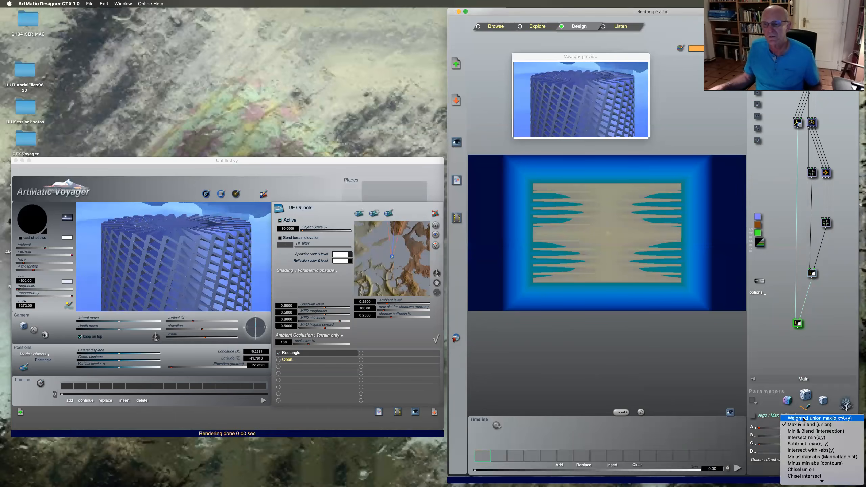
left_click(806, 443)
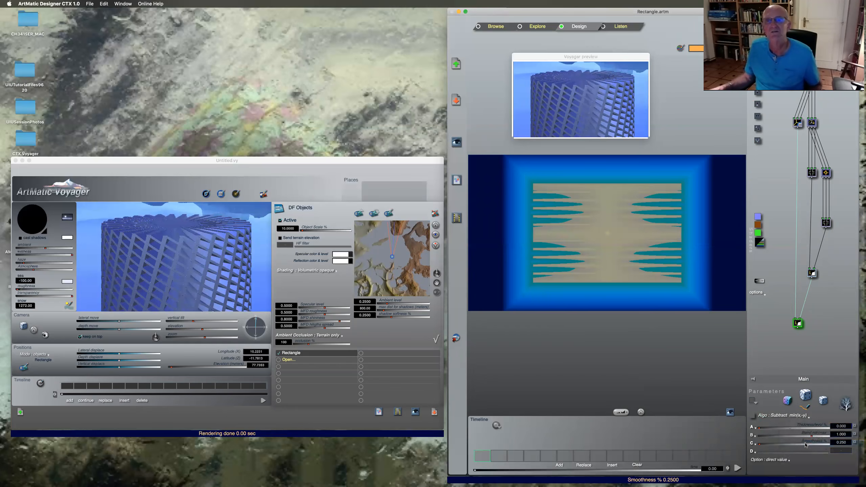
left_click(797, 416)
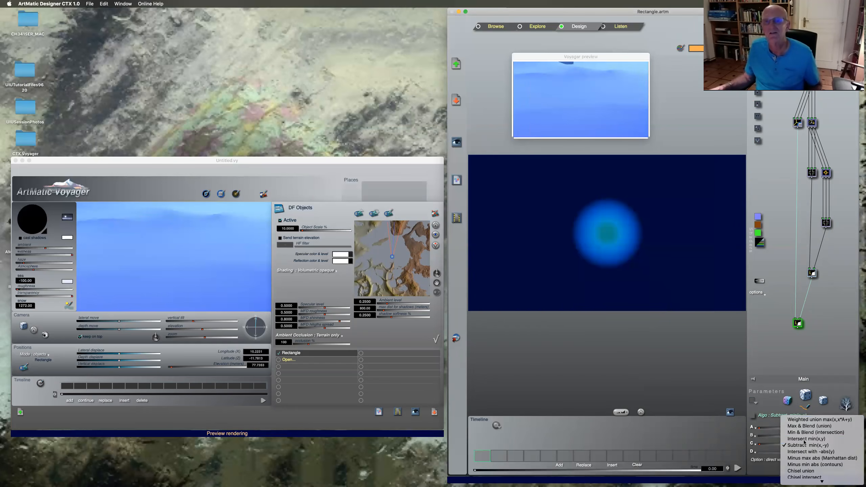
left_click(803, 439)
left_click(792, 416)
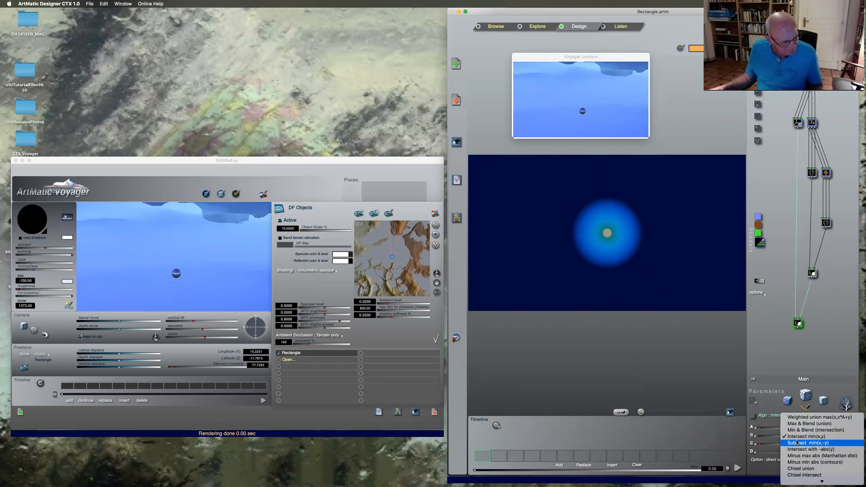
left_click(797, 424)
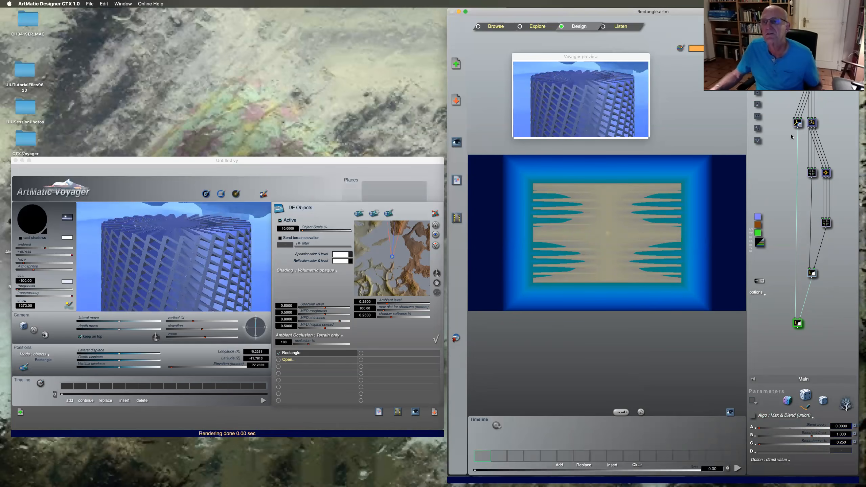
Set the radius of the sphere component to 22.
left_click(797, 123)
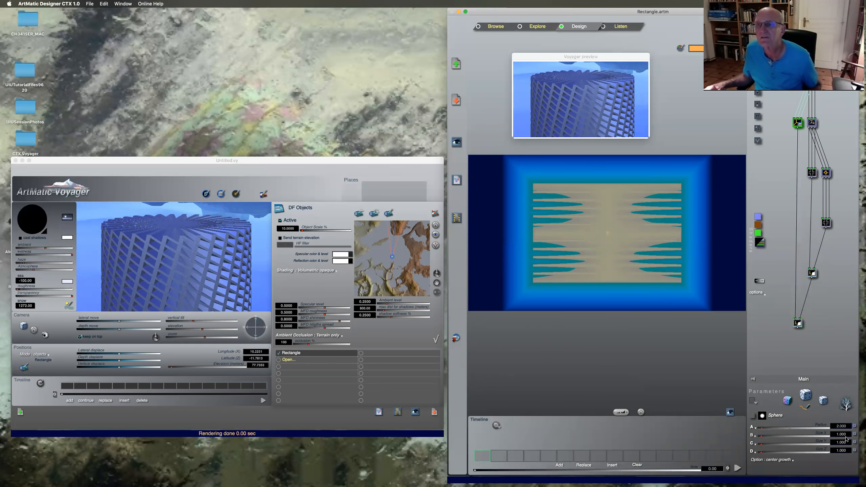
left_click(841, 427)
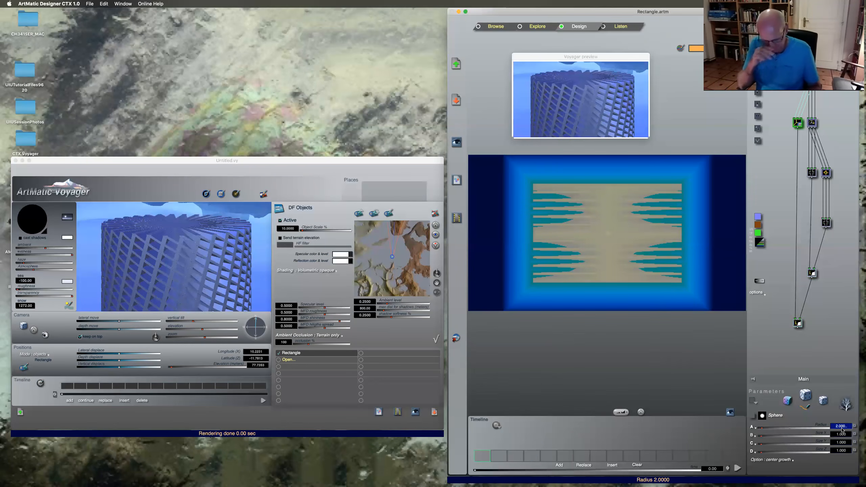
type("222")
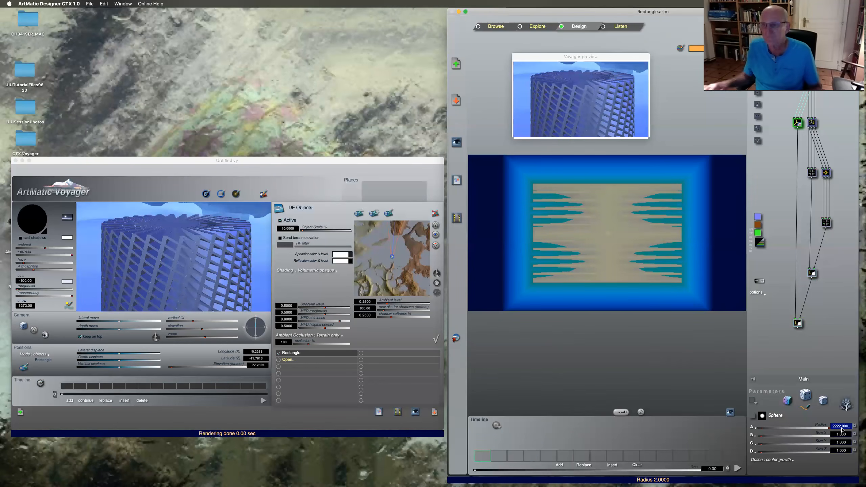
type("2")
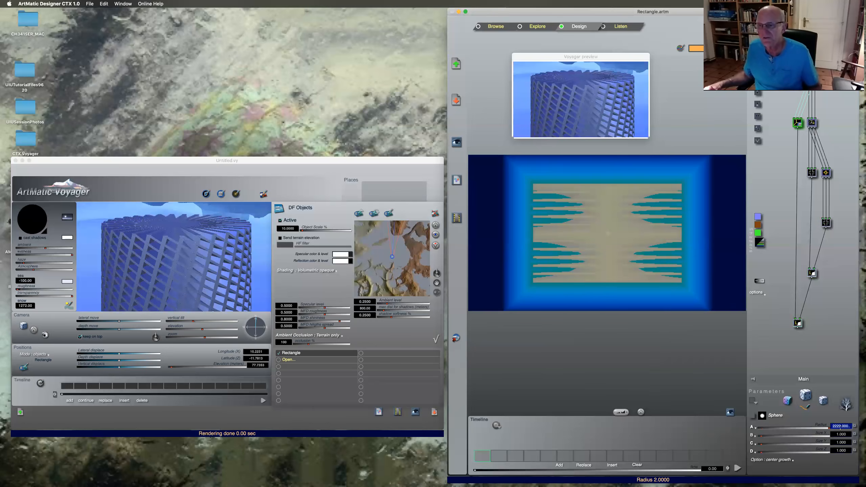
key("Return")
type("50")
key("Return")
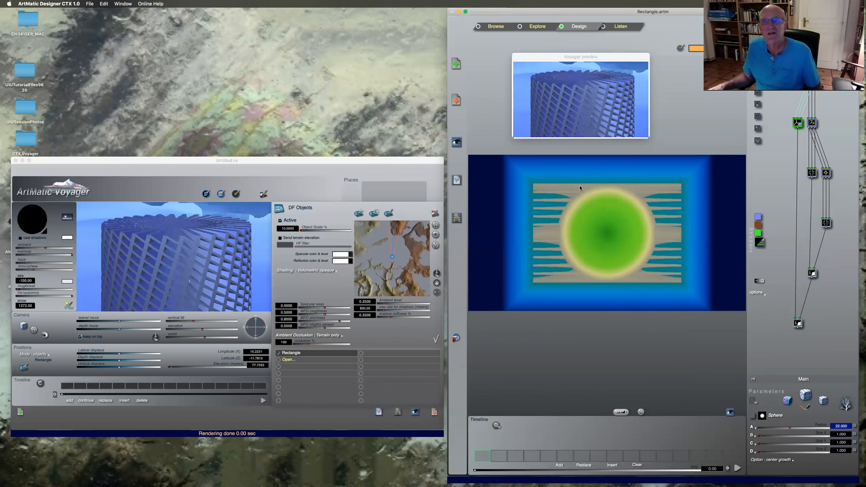
Set the algorithm of the Logic tools component at the end of the tree to Intersect min(x,y).
left_click(798, 324)
left_click(785, 416)
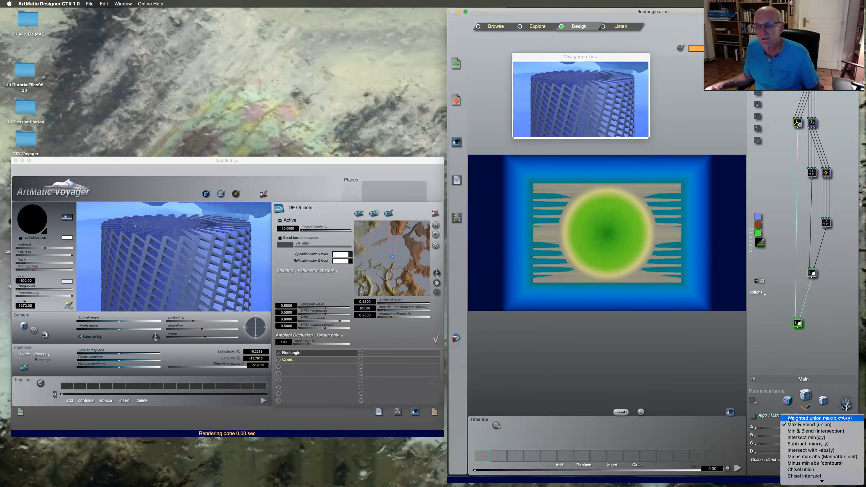
left_click(796, 439)
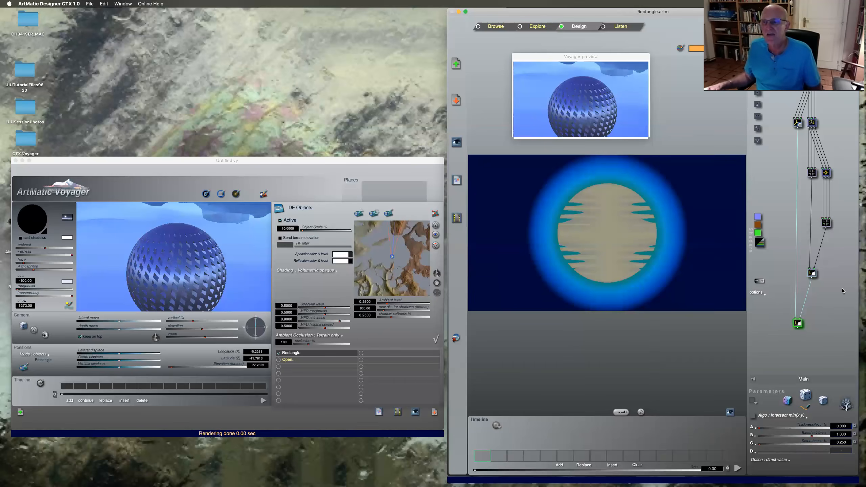
Insert a component below the sphere, replace it with Mirror and set its parameter B to 0.3.
left_click(798, 123)
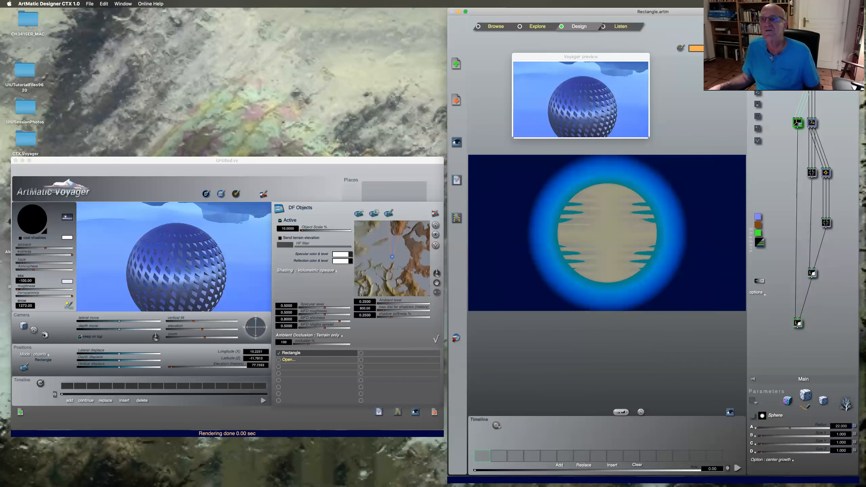
left_click(757, 91)
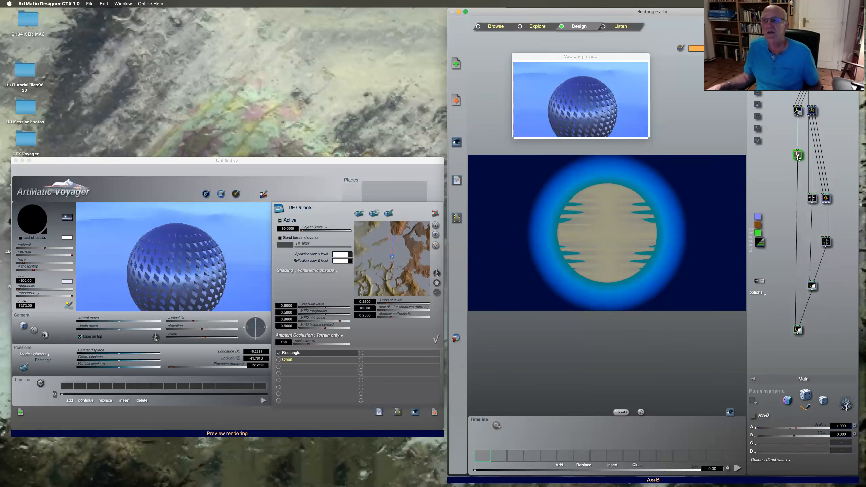
left_click(798, 157)
left_click(660, 228)
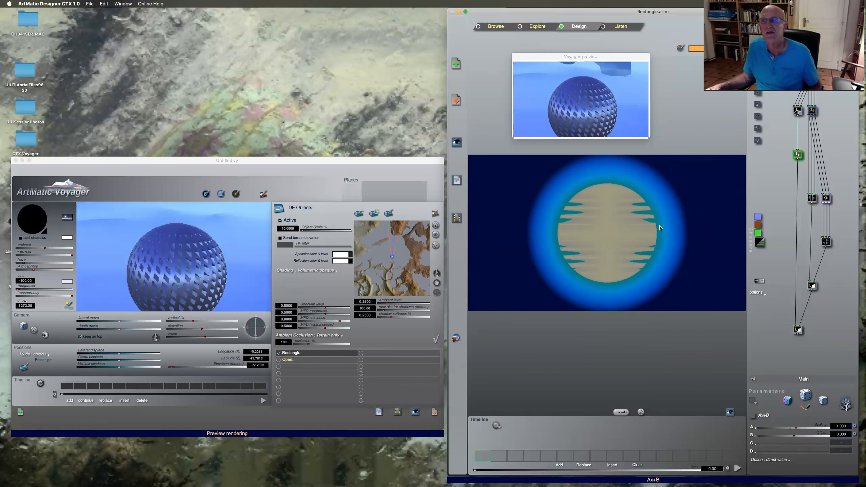
left_click(841, 434)
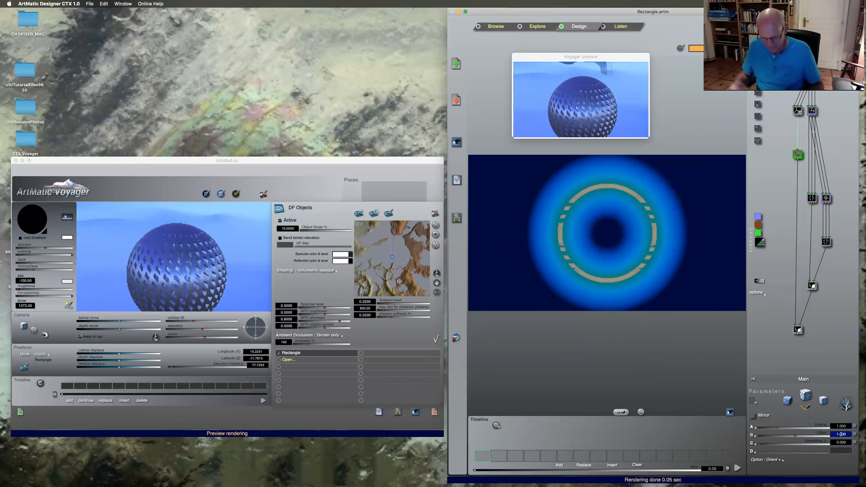
type("0.500..")
key("Return")
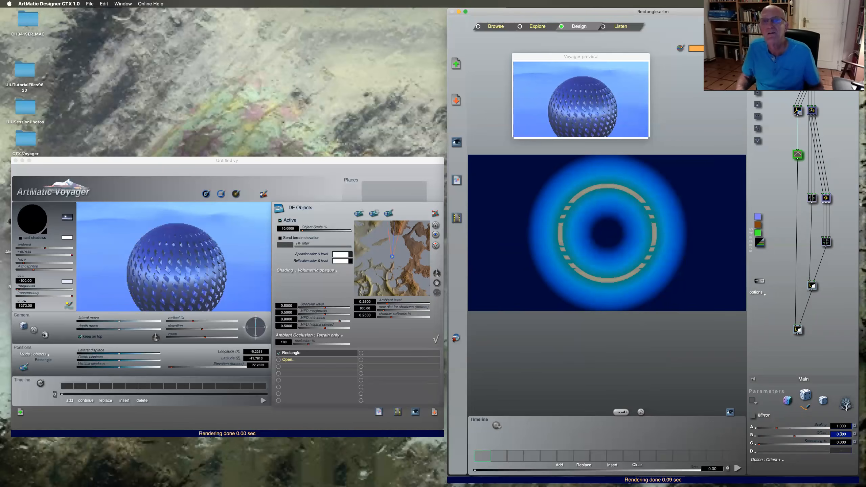
Switch to Voyager, open the recent scene UIUCrosshatch.vy and open its 32RevSweep object for editing in Designer.
left_click(193, 322)
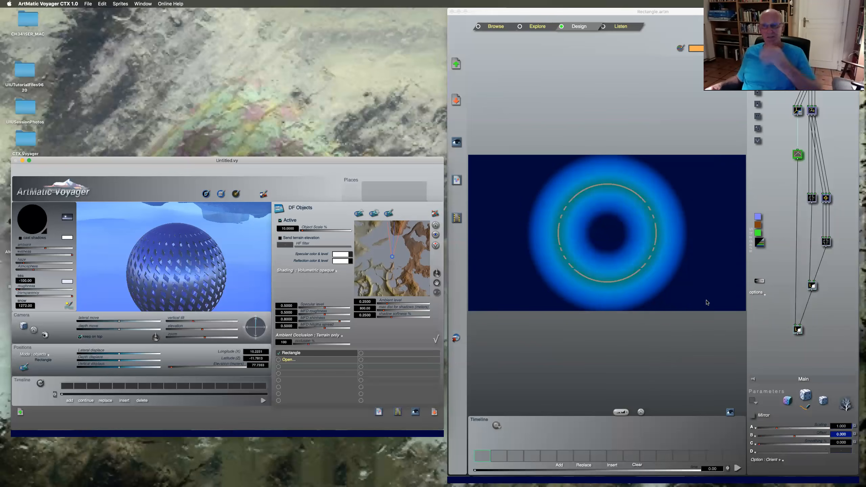
left_click(765, 330)
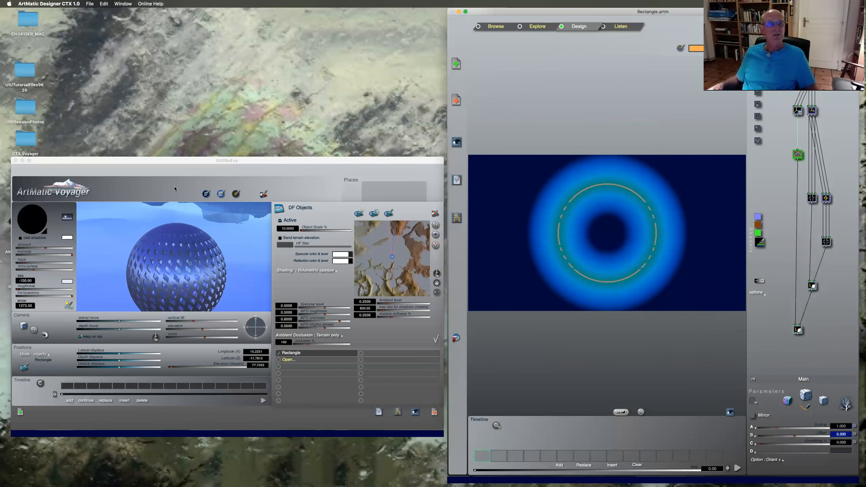
left_click(157, 182)
left_click(87, 4)
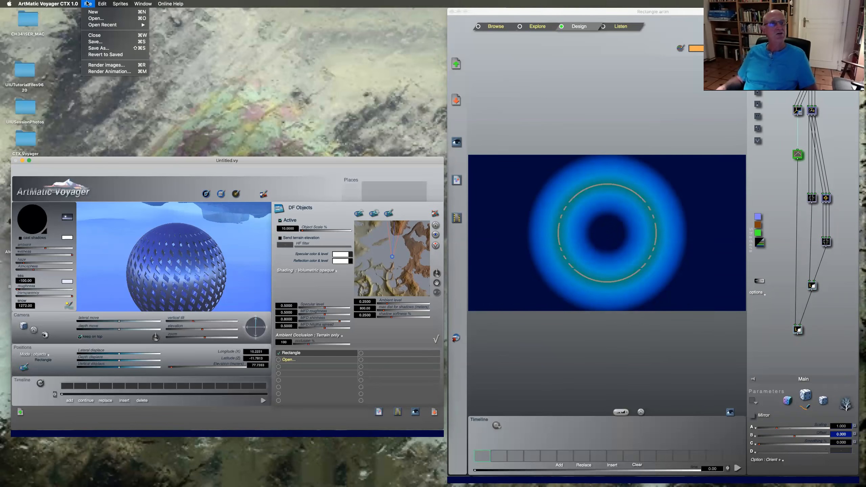
mouse_move(116, 25)
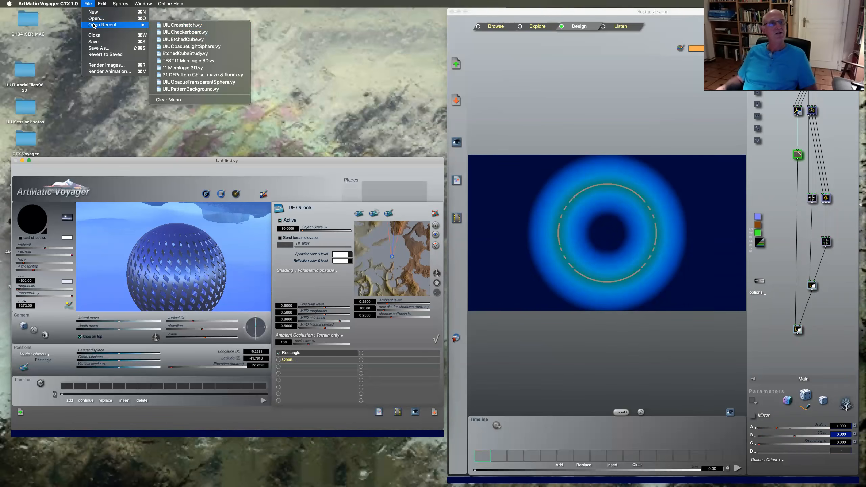
left_click(178, 25)
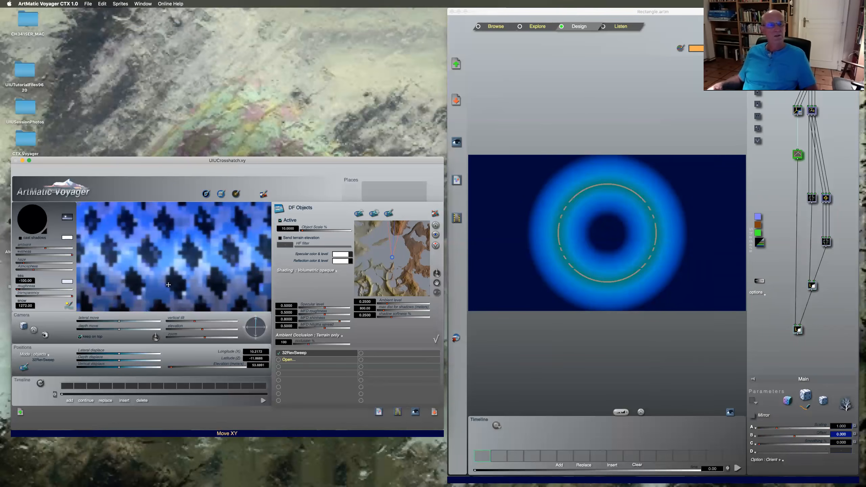
left_click(23, 367)
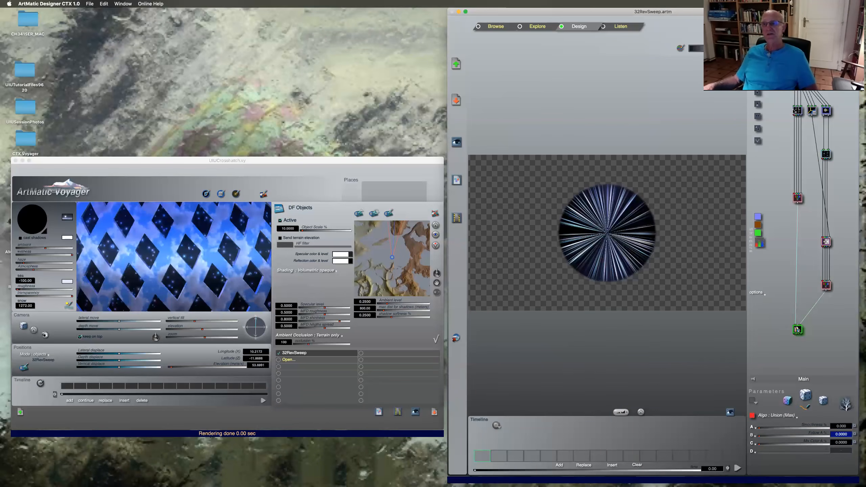
Open the crosshatch globe compiled tree and shift its Alpha scale & offset and final Logic tools components to the left.
left_click(798, 111)
double_click(798, 111)
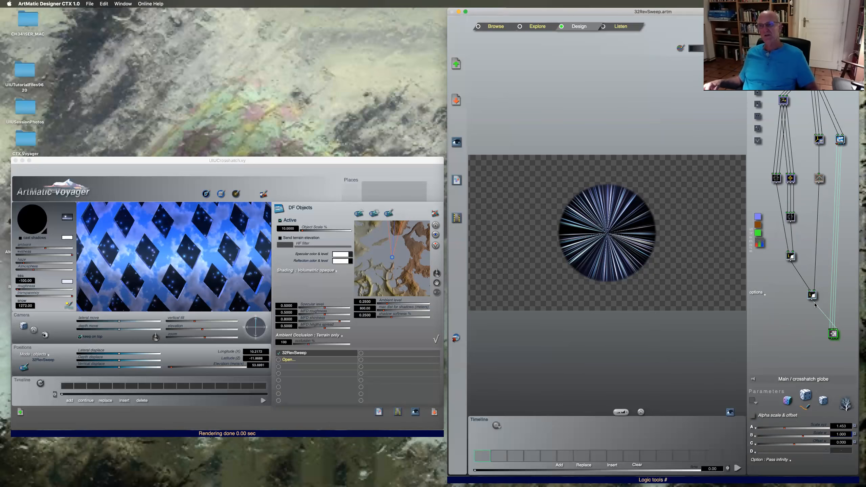
key("Left")
key("Left")
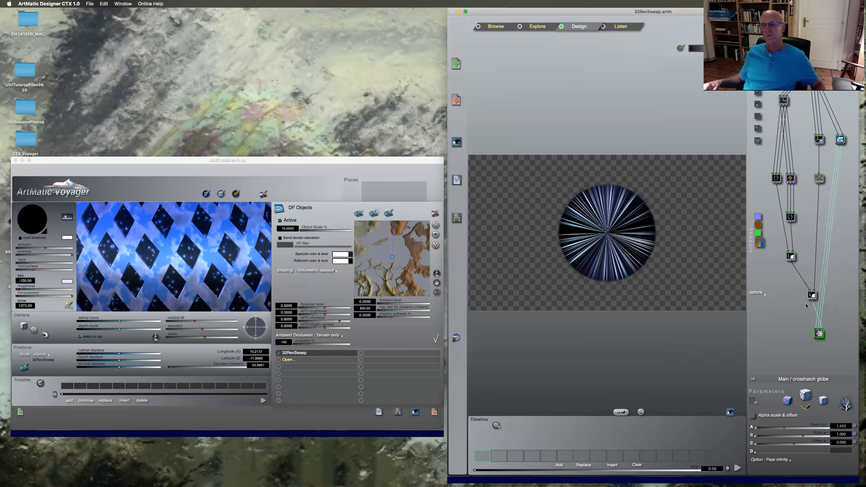
left_click(812, 295)
key("Left")
key("Left")
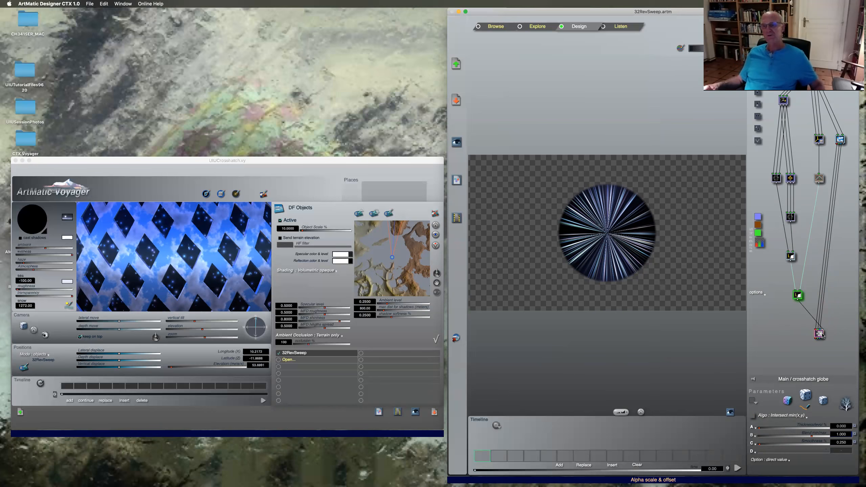
Examine the Fractal Shaded Clouds component, return to the main tree and examine its Color Stars and Sphere components.
left_click(841, 141)
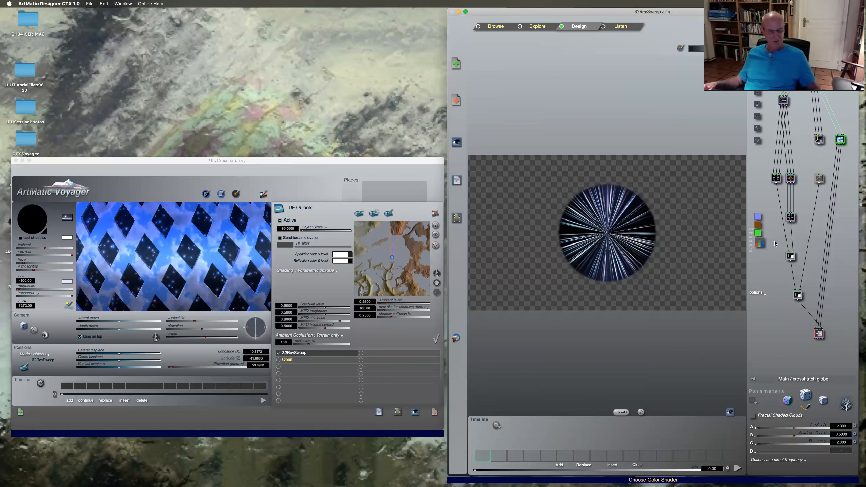
double_click(843, 269)
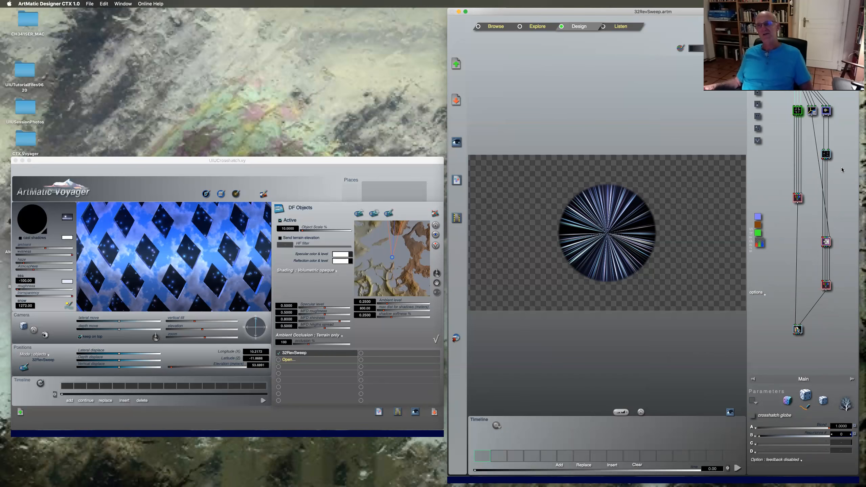
left_click(828, 155)
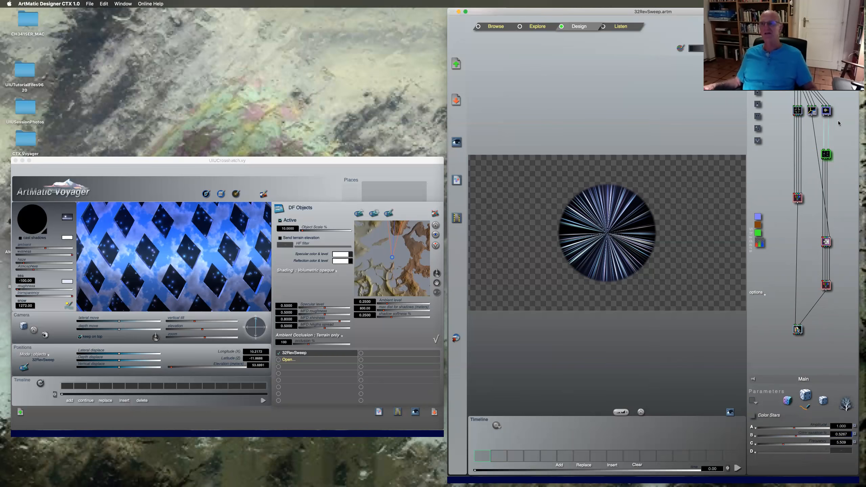
left_click(813, 111)
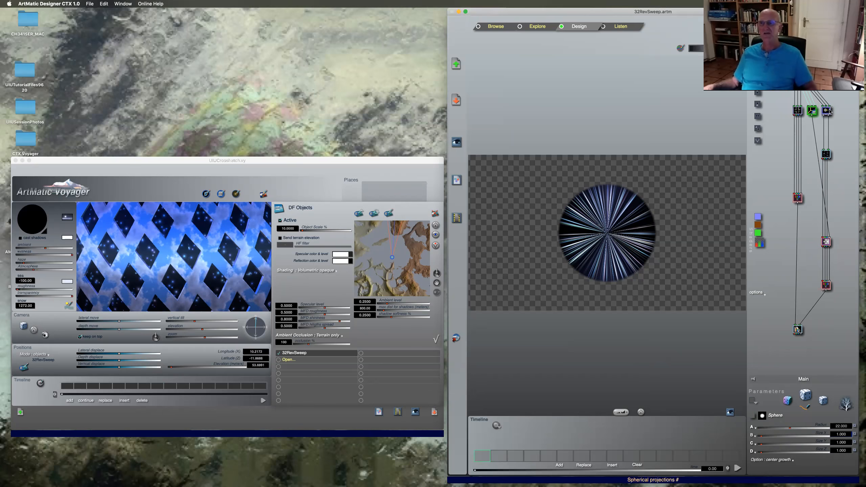
left_click(829, 156)
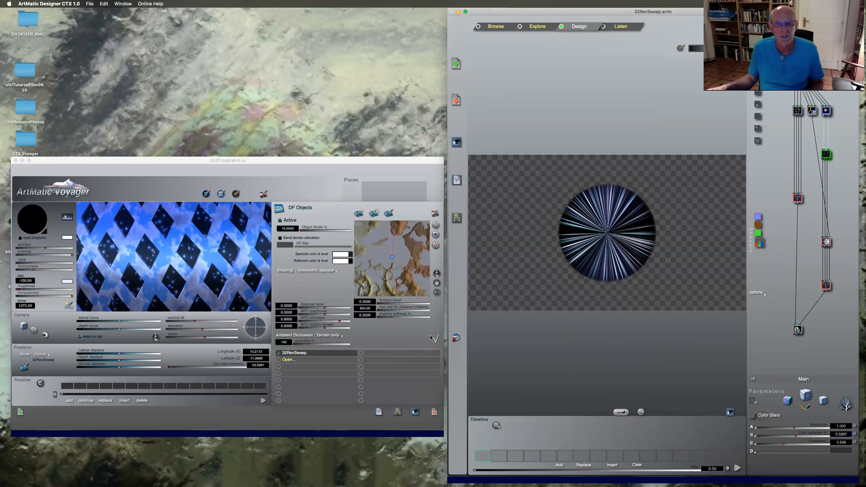
Switch to Voyager and close the DF Objects settings to return to the main scene settings.
left_click(437, 340)
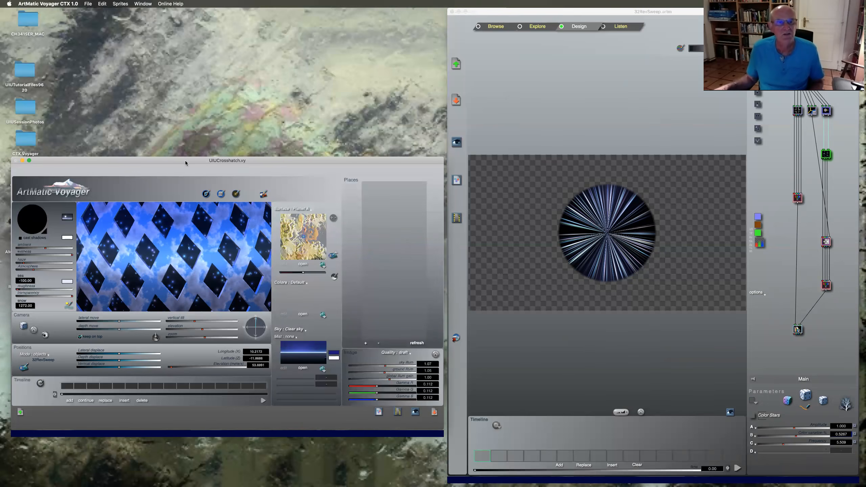